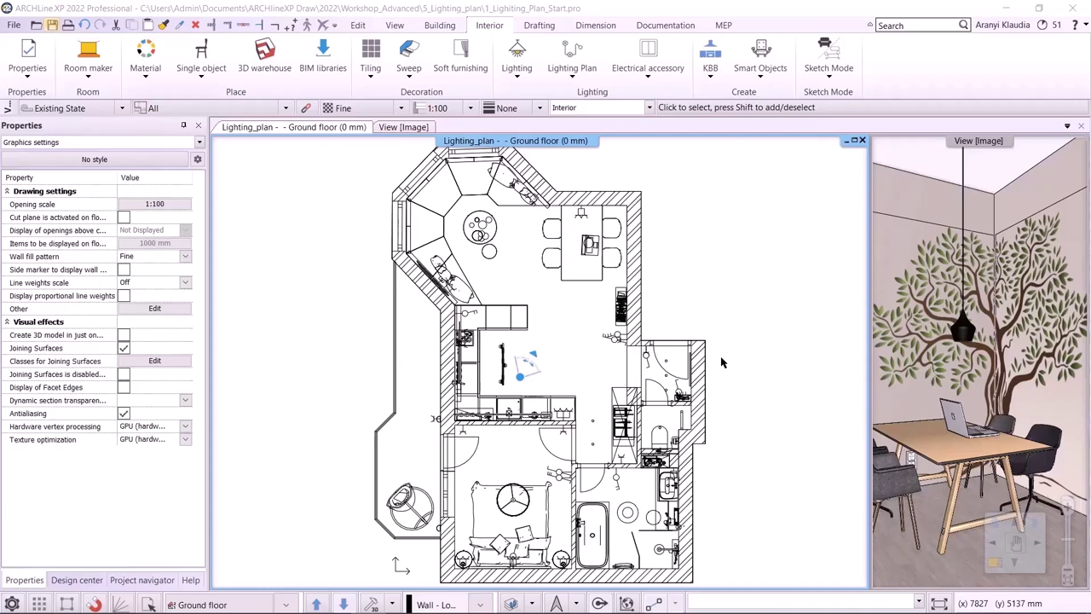
Step: Switch to Lighting_plan2.pdf, review its switches, lighting and wiring layout plans on pages 2 to 4, and close it
key(alt+Tab)
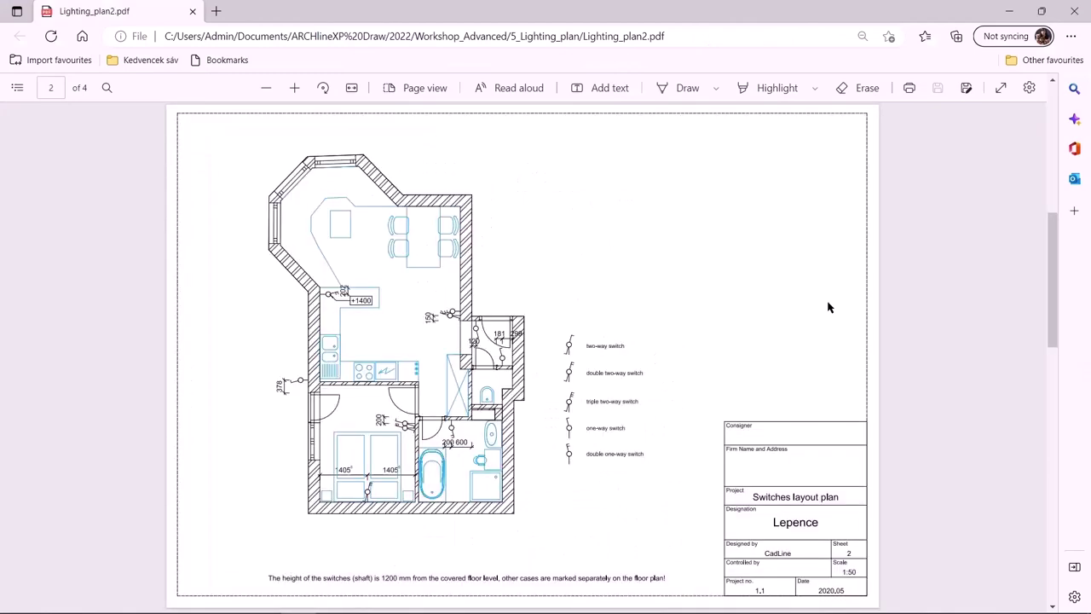
scroll(828, 307, down, 3)
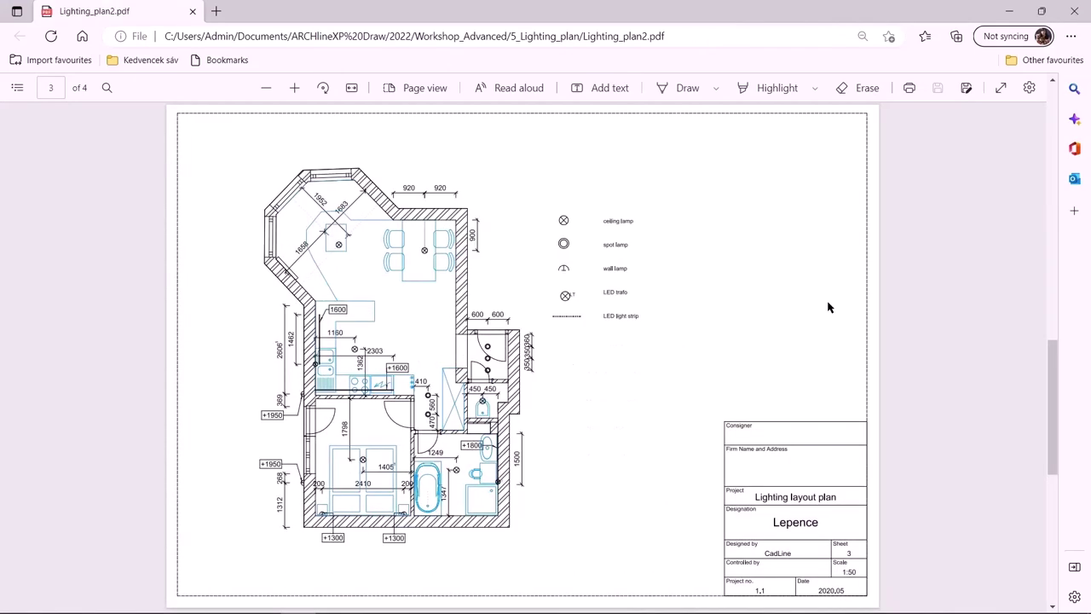
scroll(829, 307, down, 3)
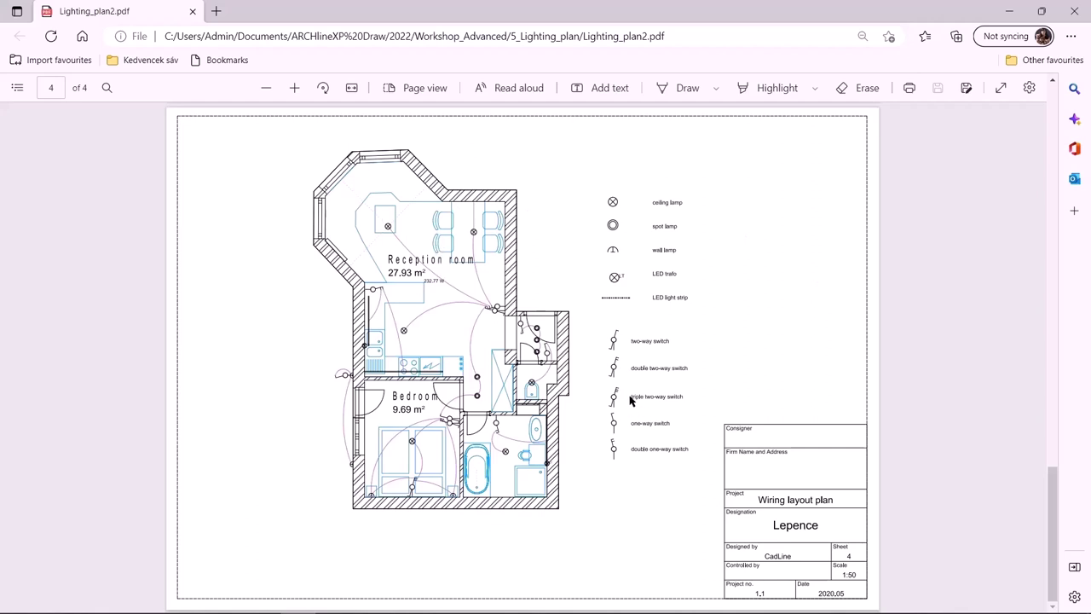
click(1071, 10)
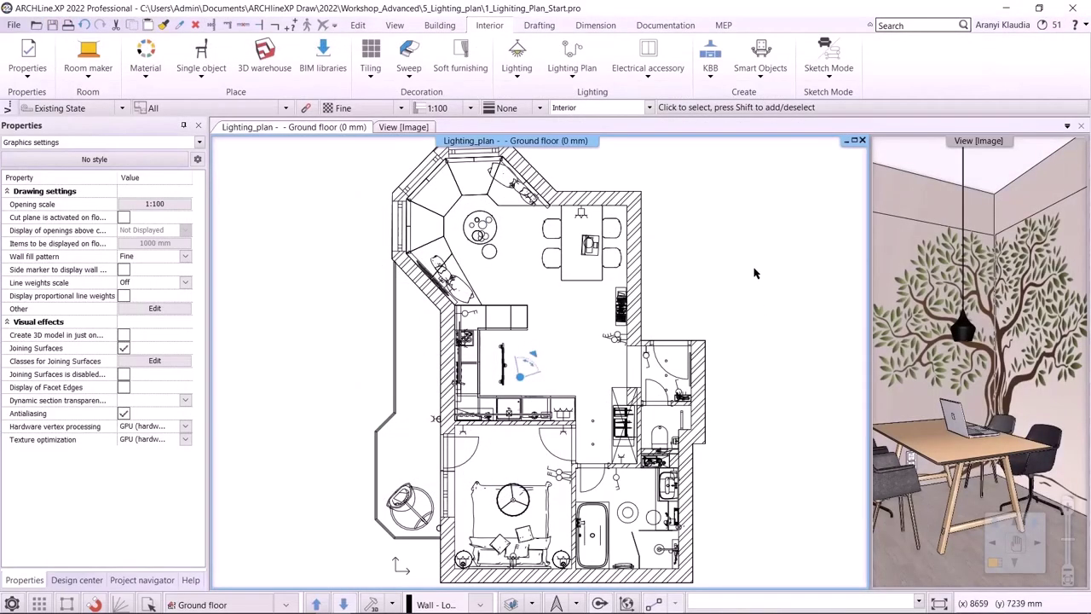
Step: Browse the ELKO EP products in the Showroom BIM library, viewing the Aquarella, Base and Metallo collections
click(322, 58)
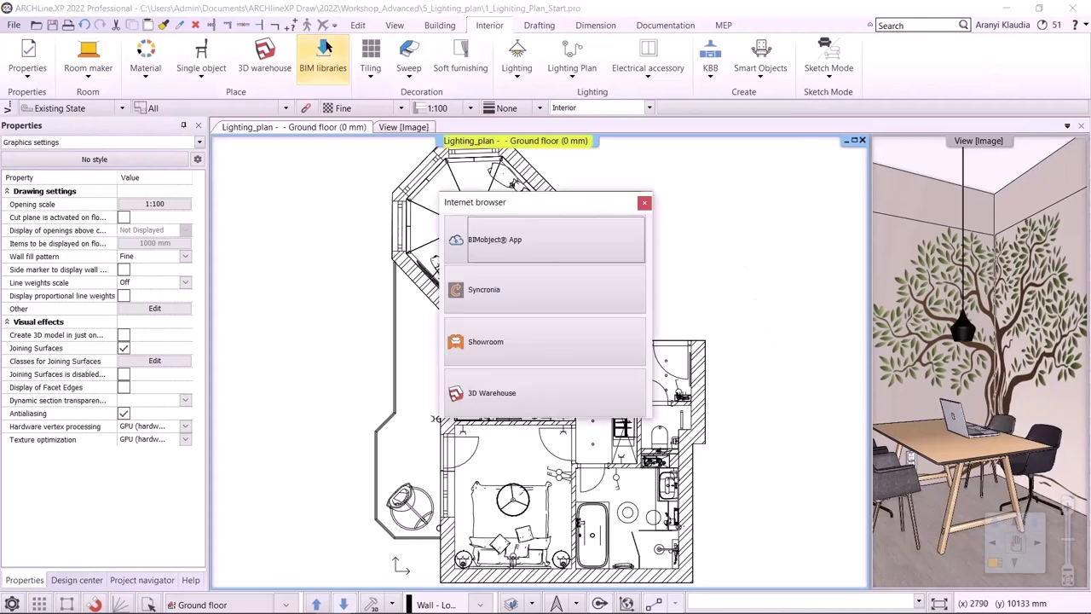
click(502, 343)
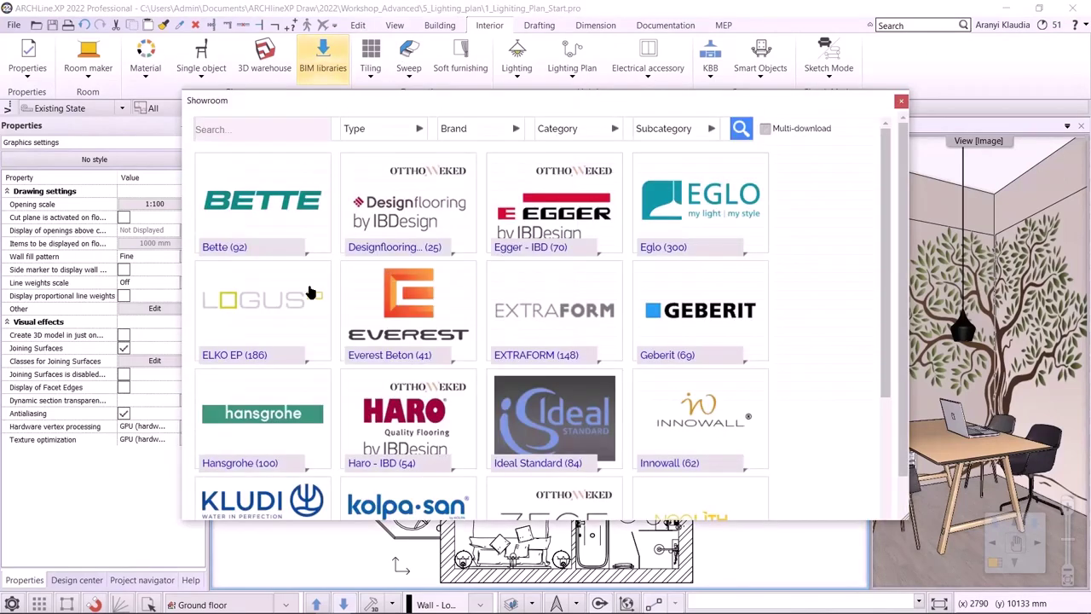
click(281, 296)
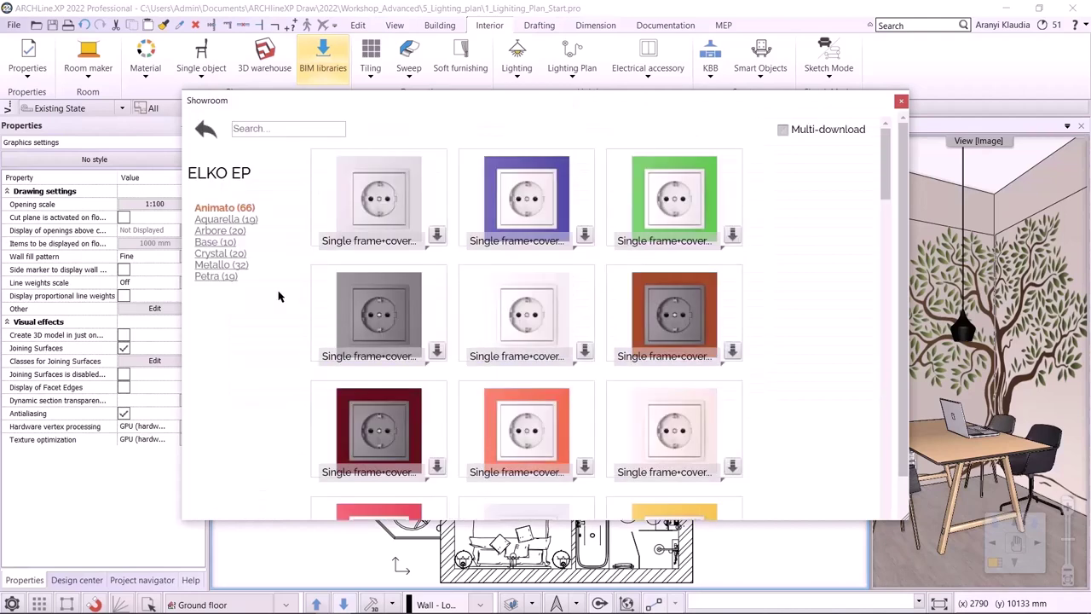
click(227, 220)
click(220, 243)
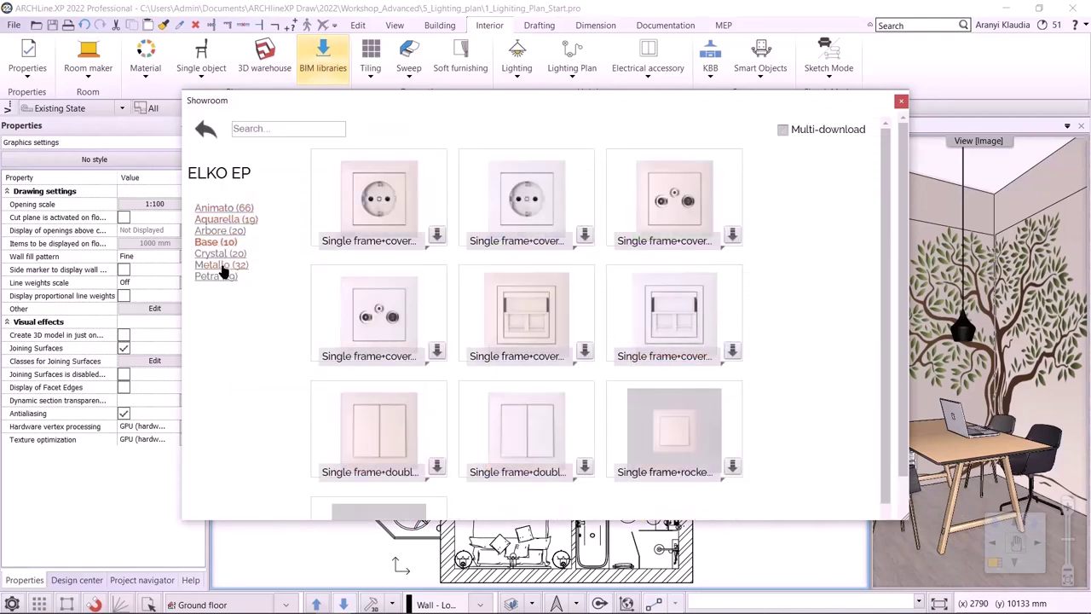
click(221, 265)
scroll(479, 348, down, 10)
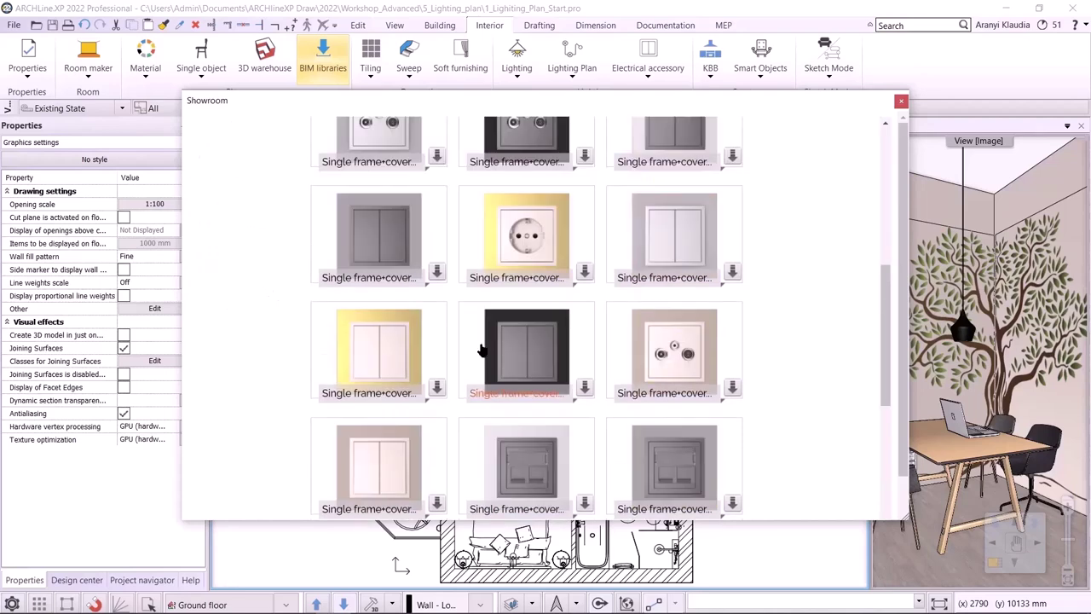
scroll(476, 347, up, 10)
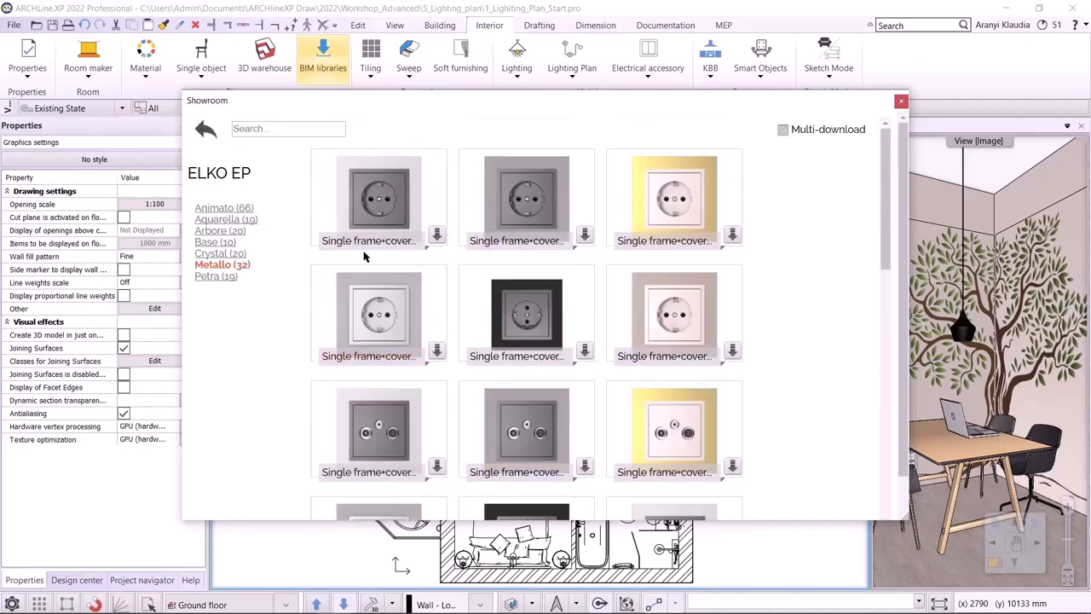
Step: Browse Schneider Electric's Merten D-Life nickel, Sedna Aluminium-Gl... and Sedna White-Brushe... collections, and close the Showroom
click(205, 128)
scroll(836, 290, down, 5)
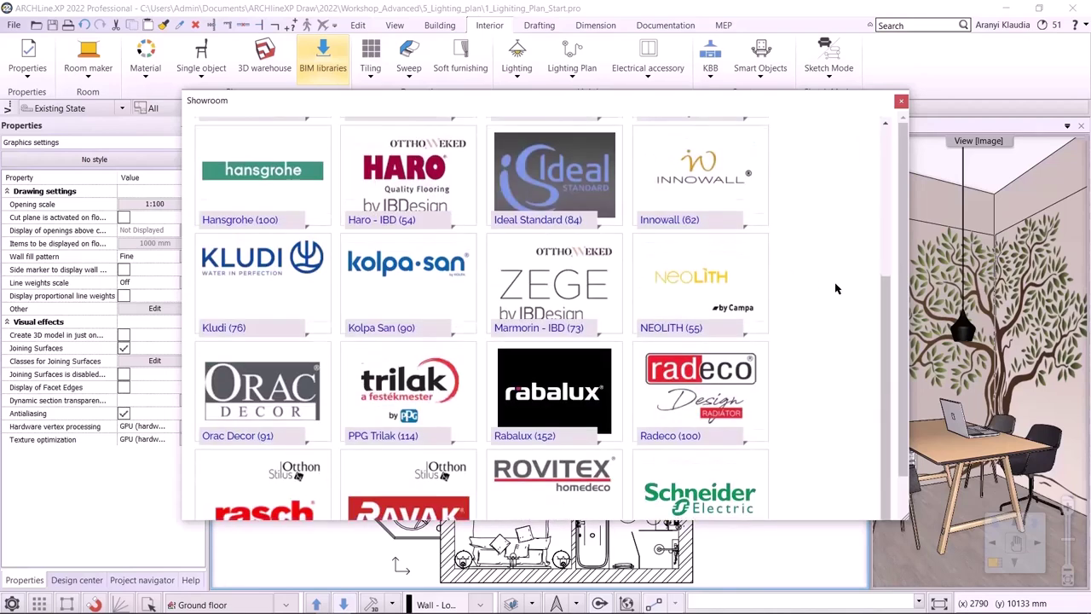
click(729, 435)
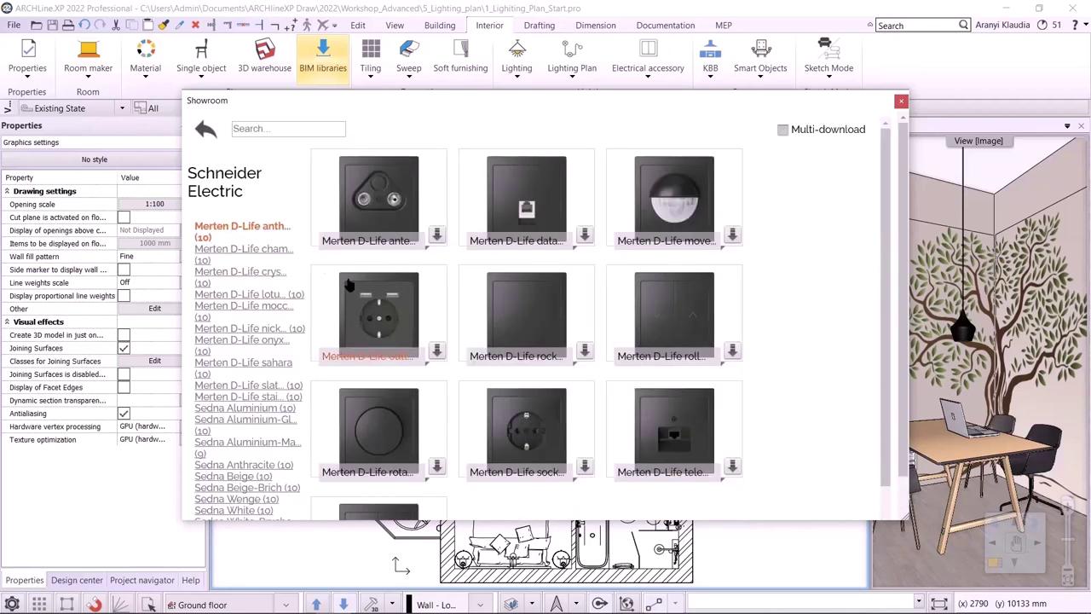
click(253, 332)
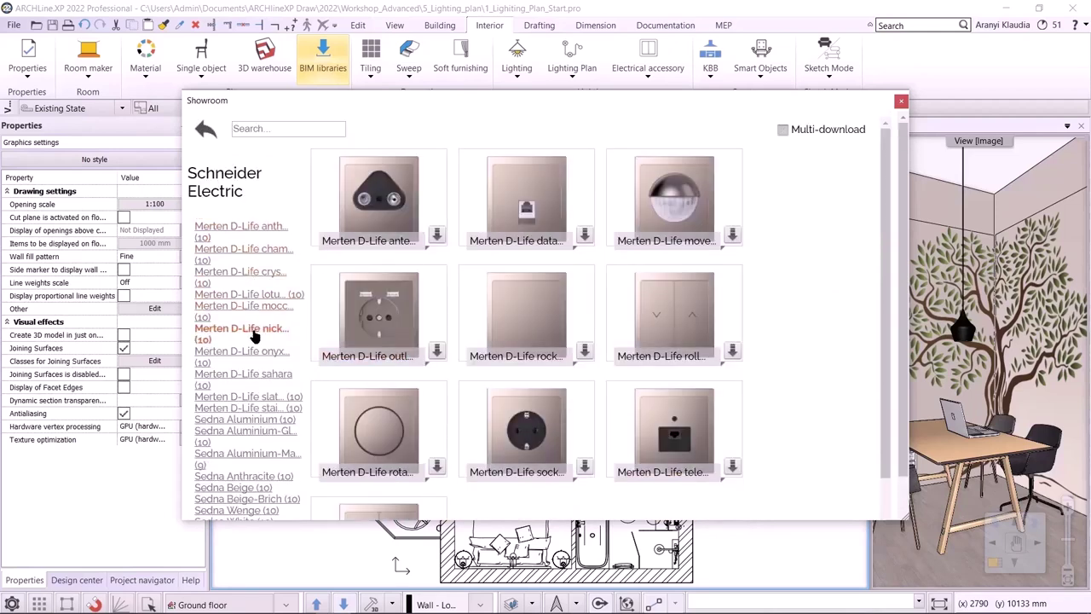
click(264, 432)
scroll(256, 444, down, 2)
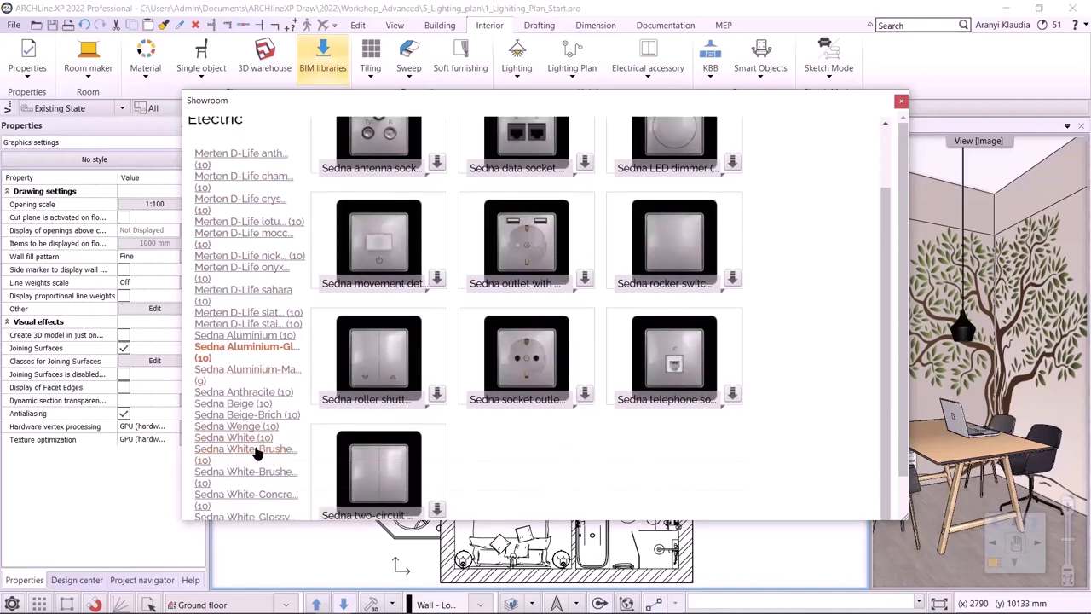
click(256, 451)
scroll(895, 352, down, 3)
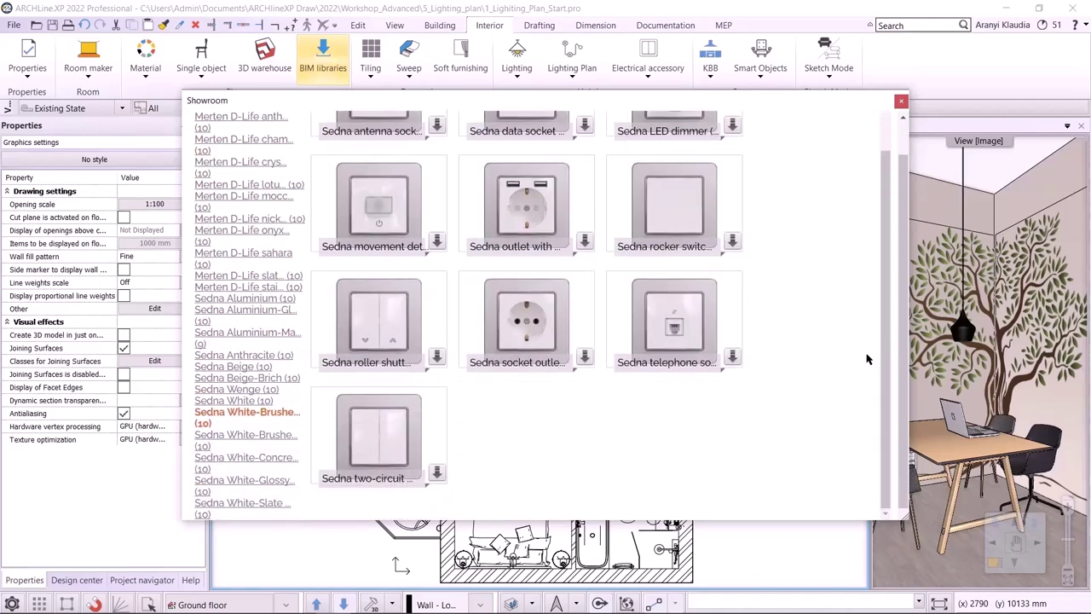
scroll(855, 362, up, 1)
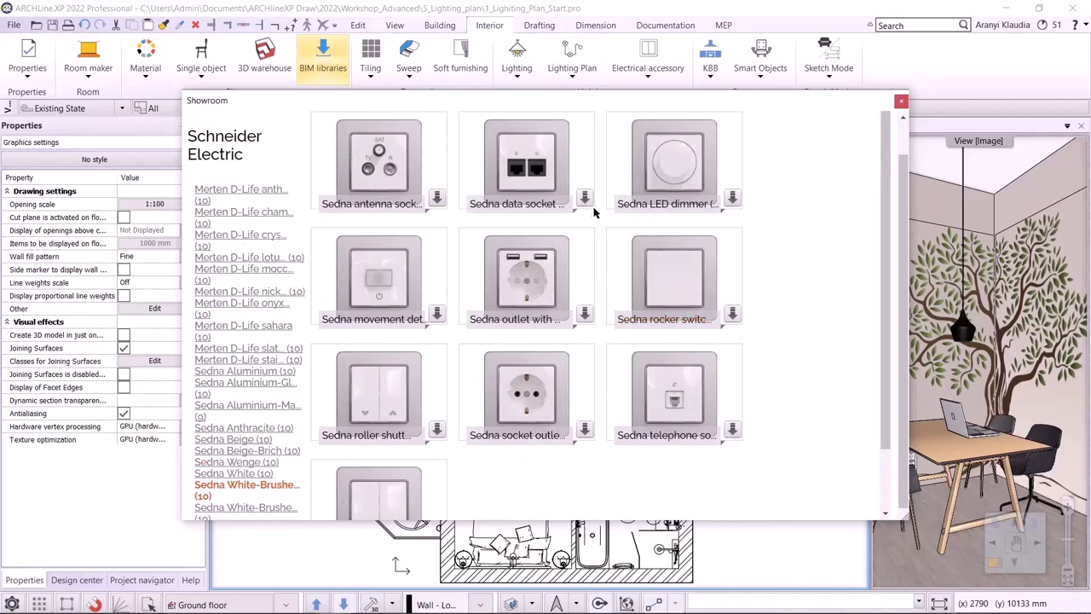
click(901, 103)
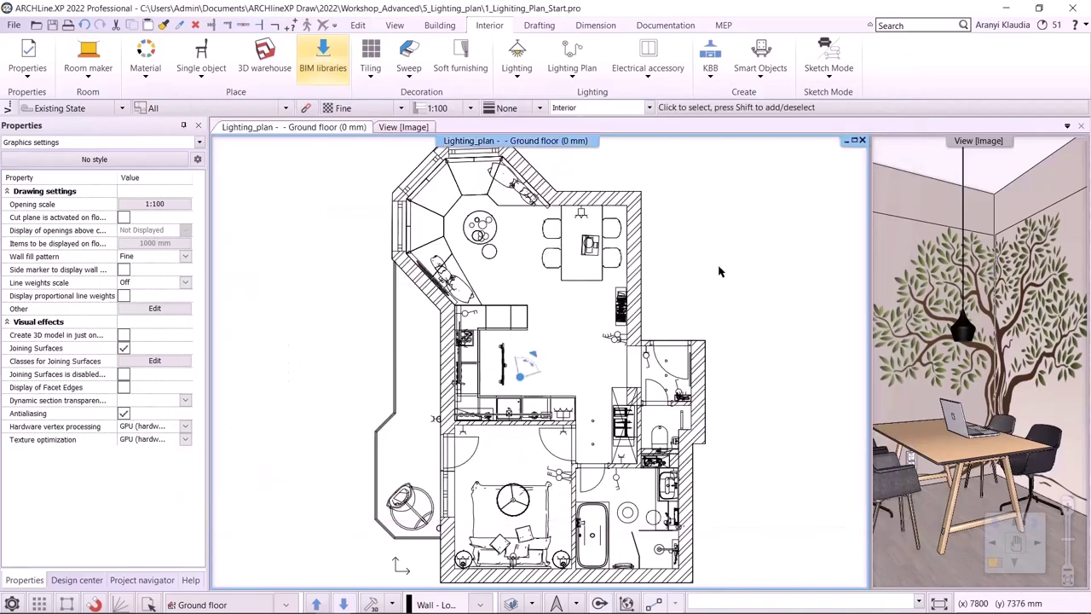
Step: Open the Plate switches group under Switches and Sockets in the Design center's object library
click(77, 579)
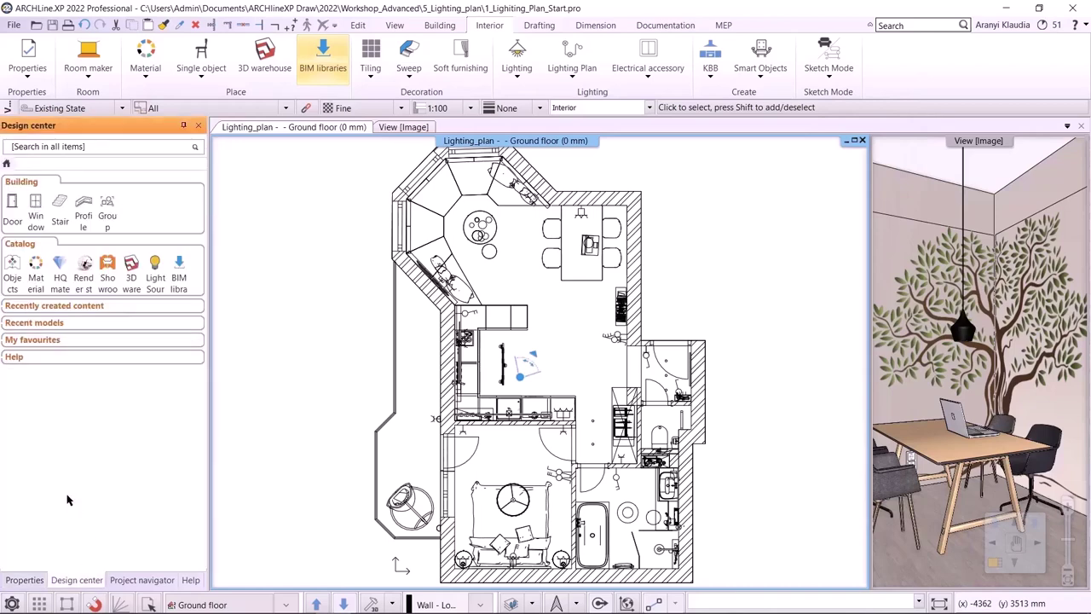
click(12, 268)
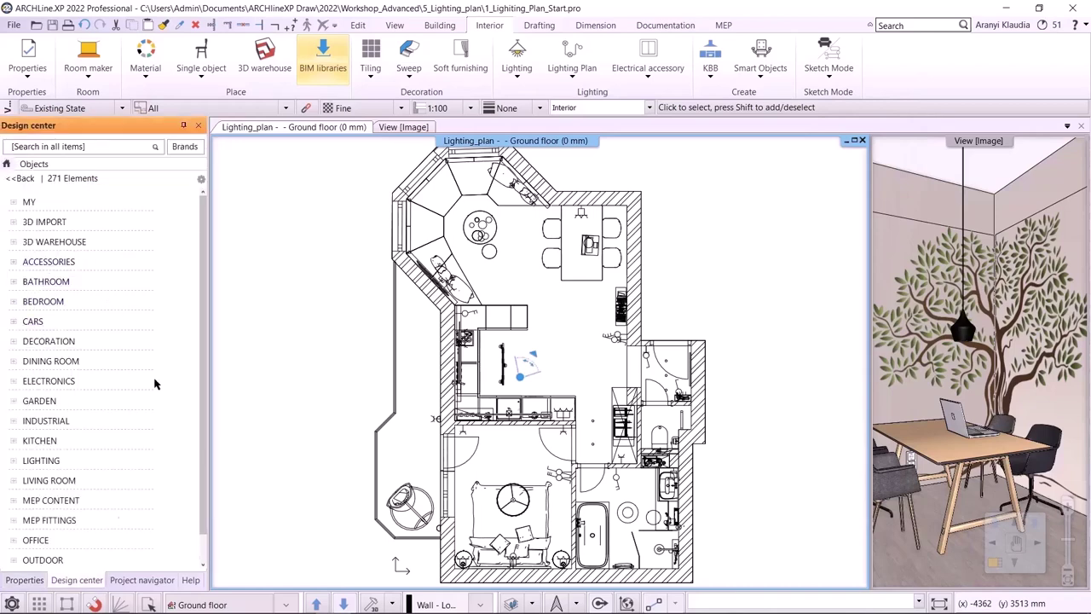
scroll(128, 477, down, 2)
click(123, 518)
scroll(119, 516, down, 3)
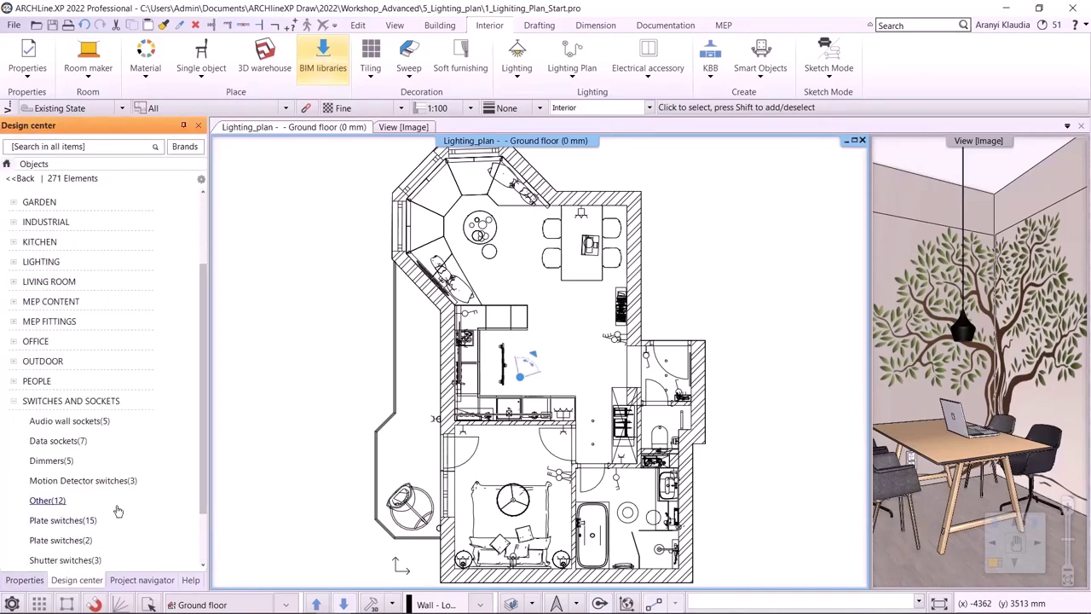
scroll(119, 512, down, 3)
click(58, 460)
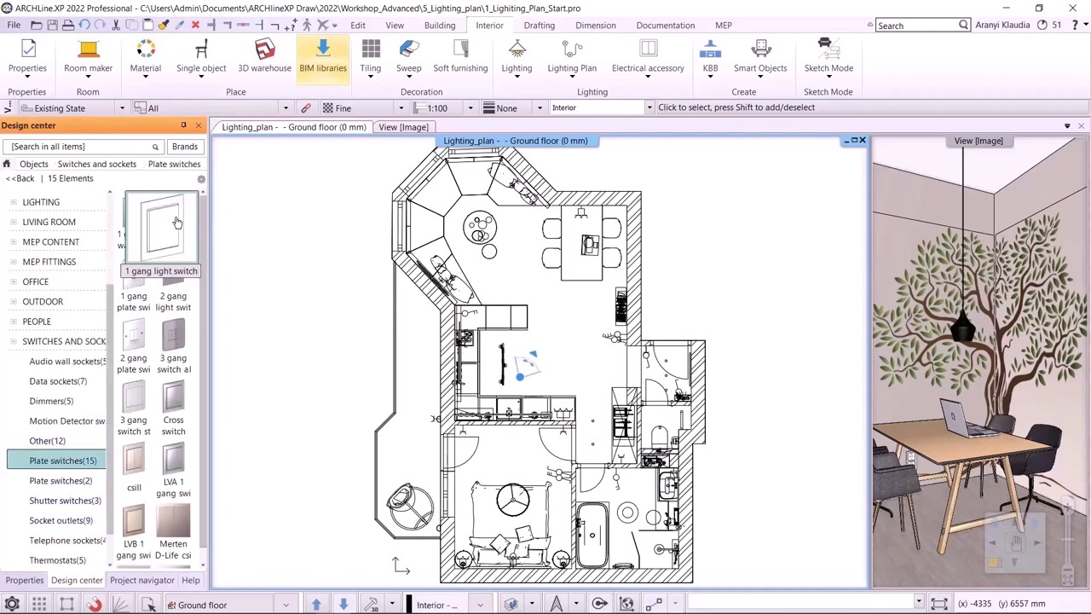
Step: Place a 1 gang light switch at the existing socket on the terrace side of the outer wall, with a 1200 mm base offset
click(179, 222)
scroll(290, 410, up, 3)
scroll(578, 424, up, 6)
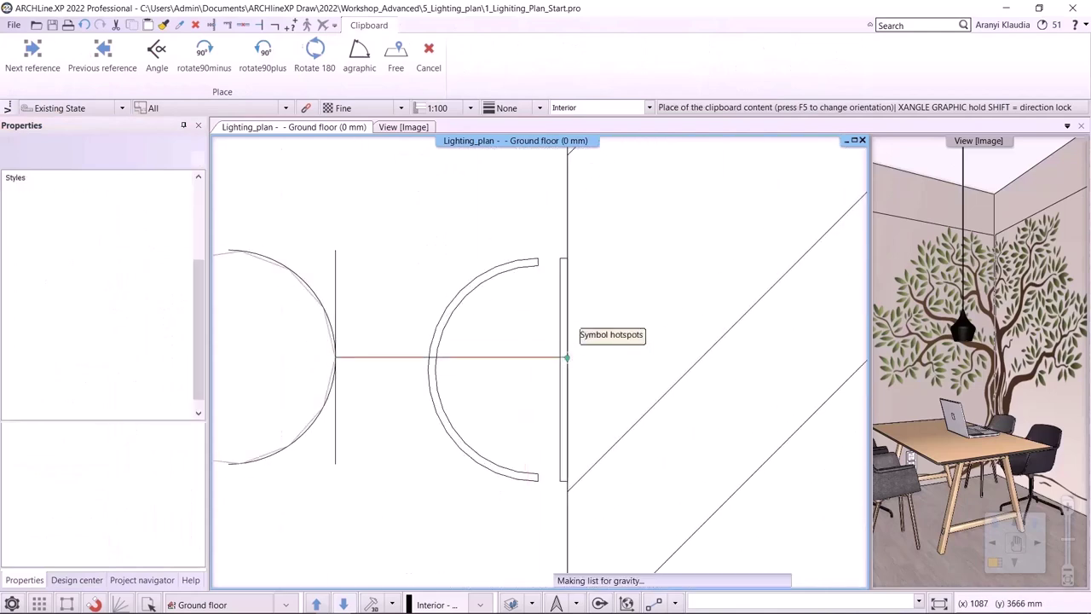
scroll(566, 357, down, 5)
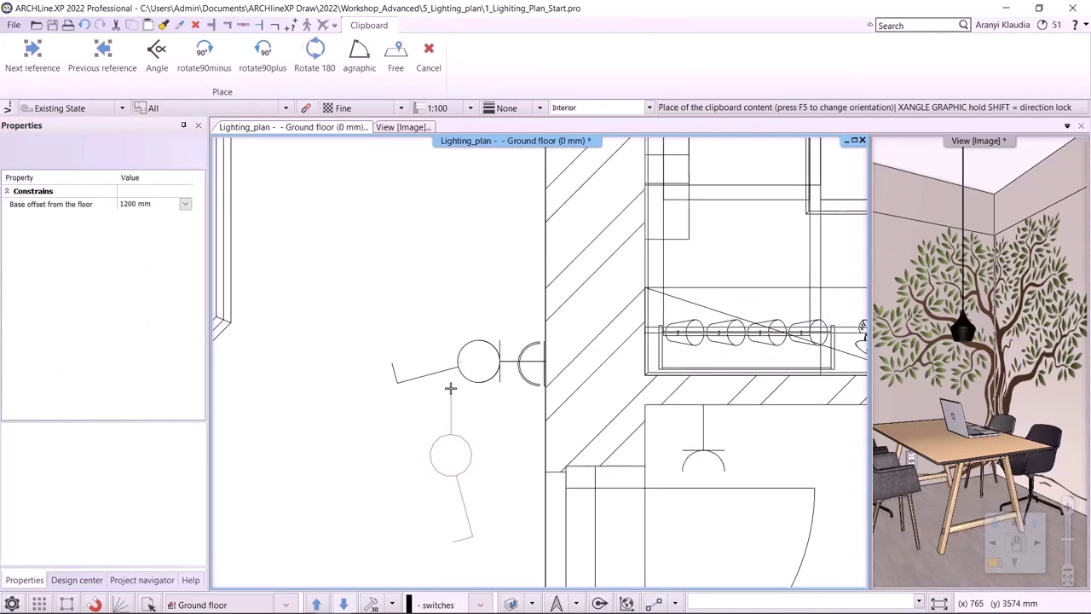
key(Escape)
scroll(587, 368, down, 2)
scroll(588, 368, down, 6)
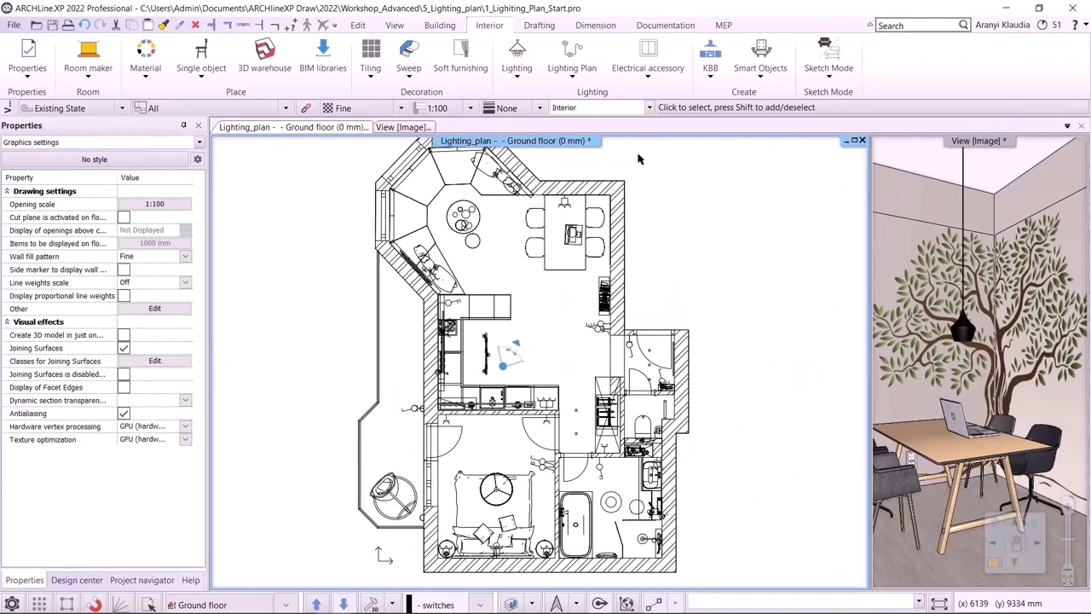
Step: Customize an electrical accessory as a dressable mounting with 2 gangs and turn off equal gang units
click(653, 78)
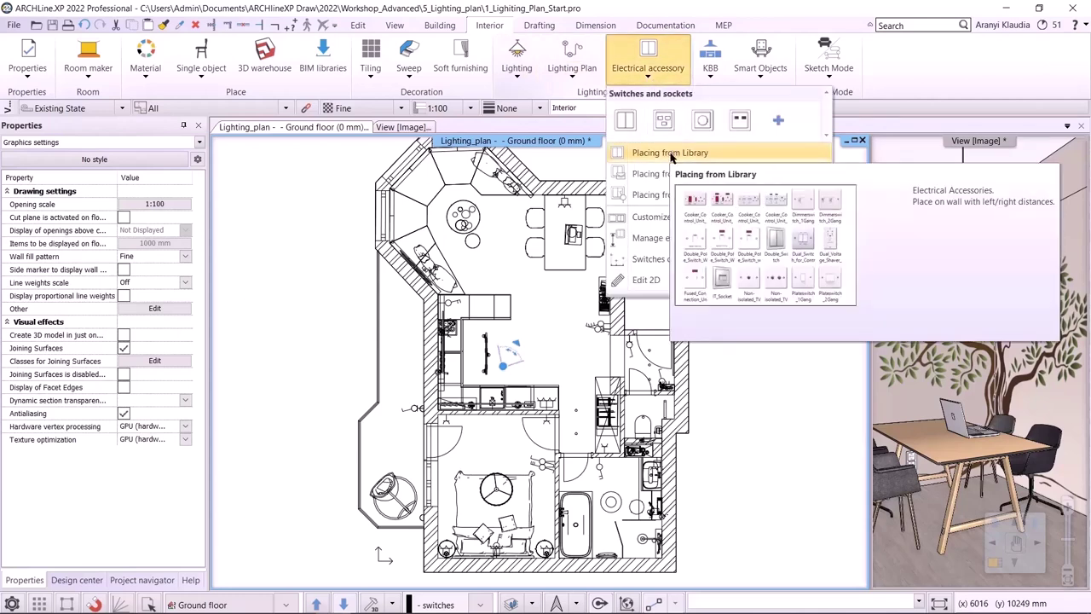
click(651, 219)
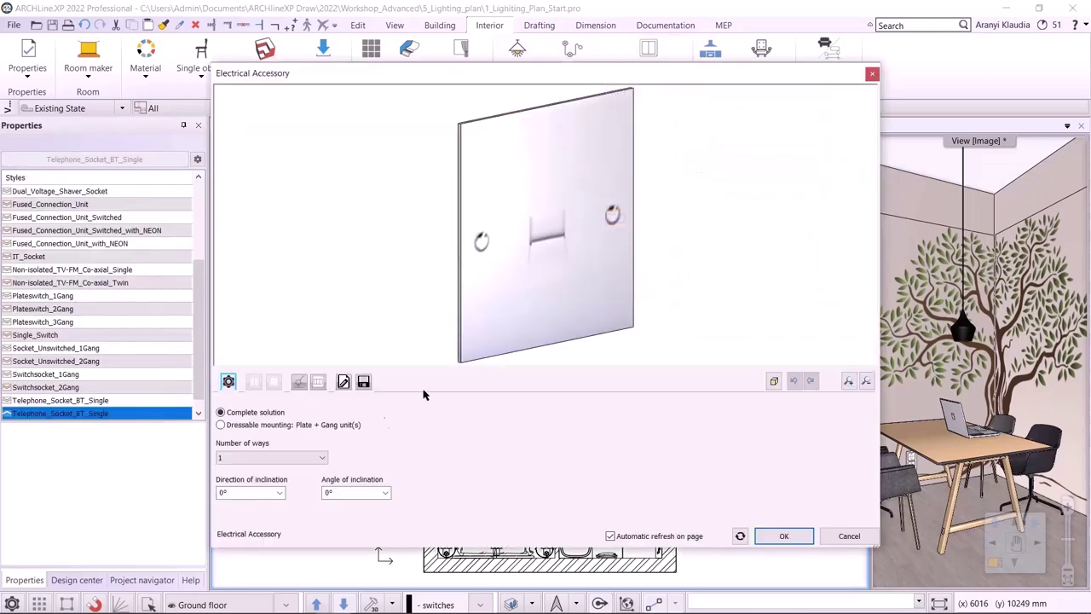
click(346, 425)
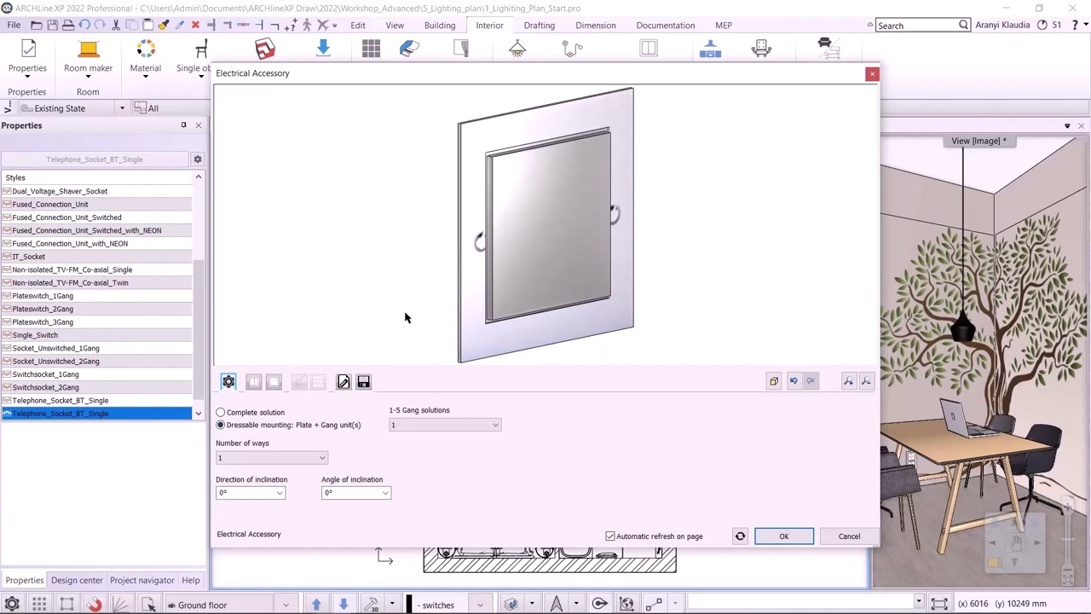
click(425, 425)
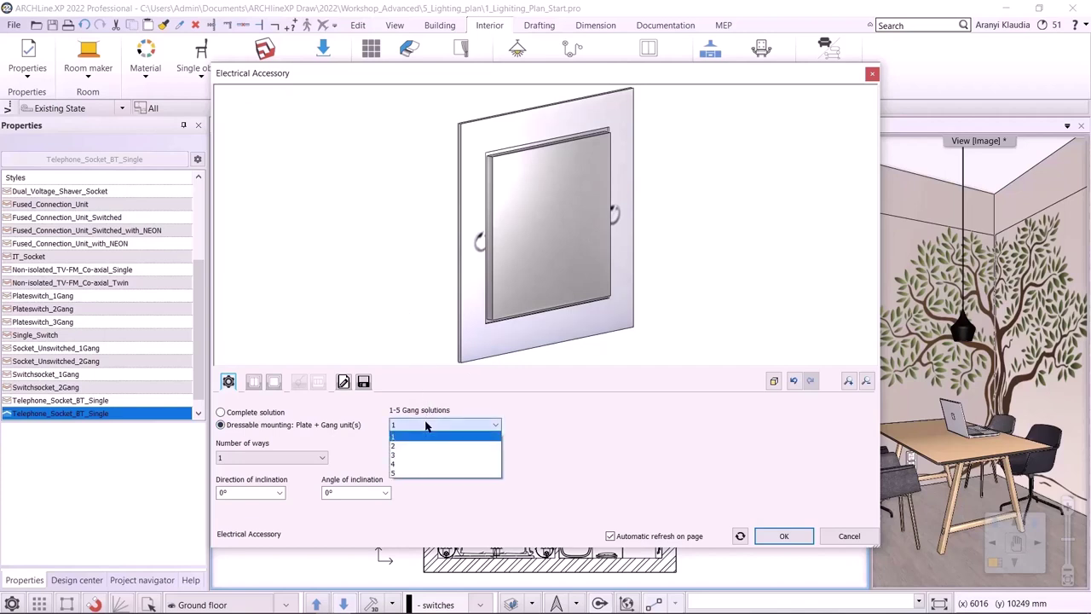
click(418, 443)
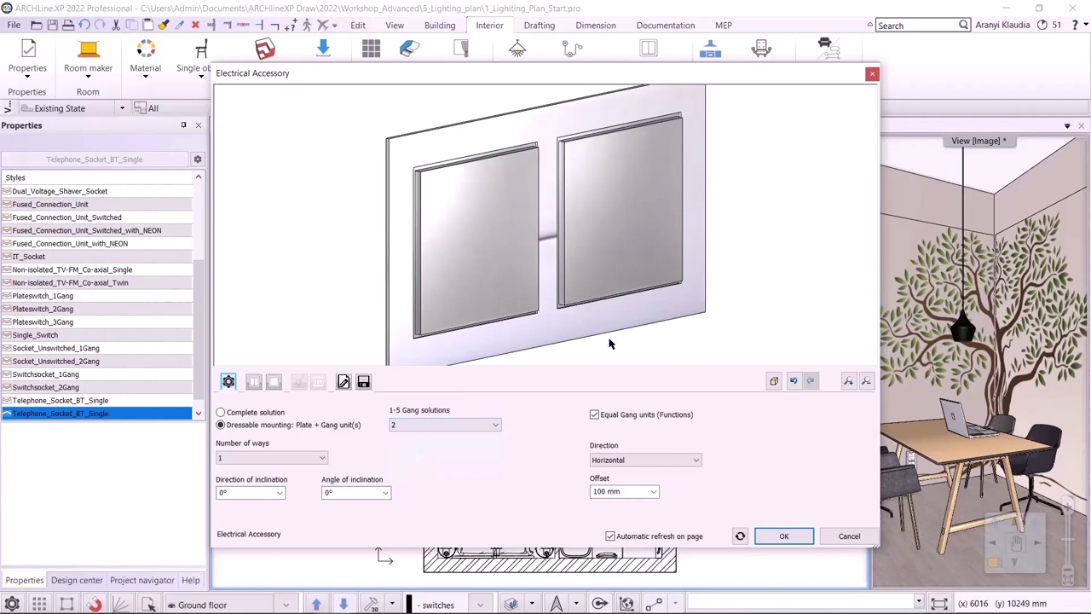
click(601, 418)
Step: Try the vertical direction for the two-gang plate and return it to horizontal
click(597, 460)
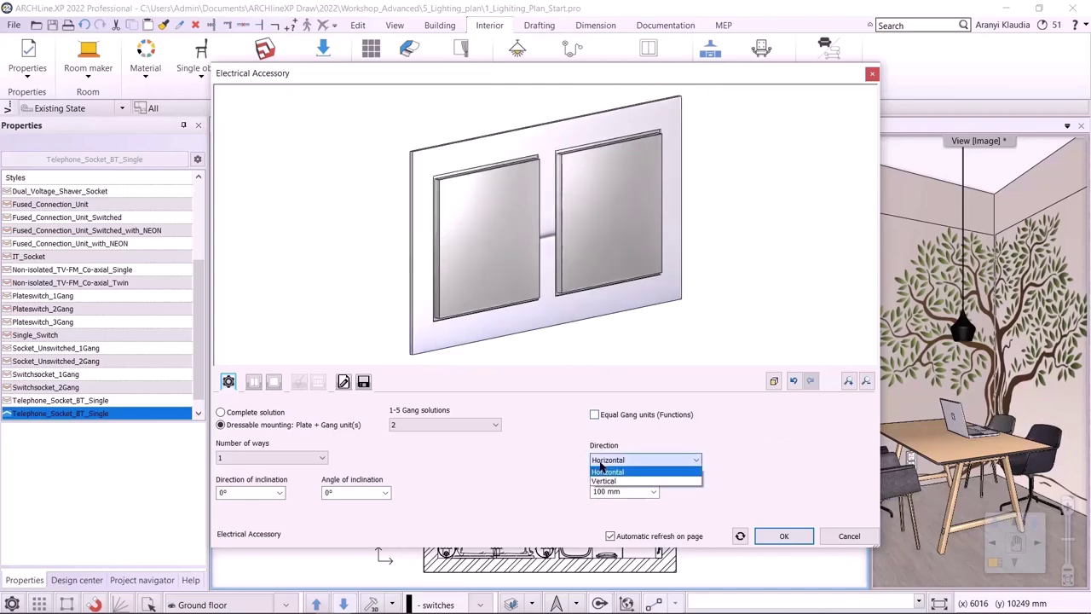
click(605, 482)
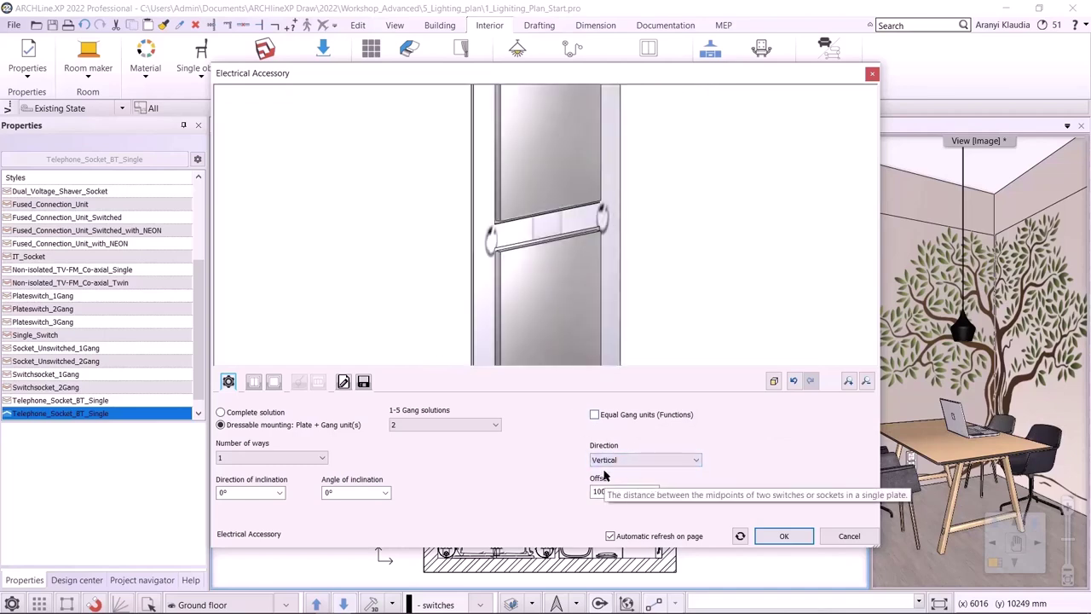
click(607, 461)
click(606, 472)
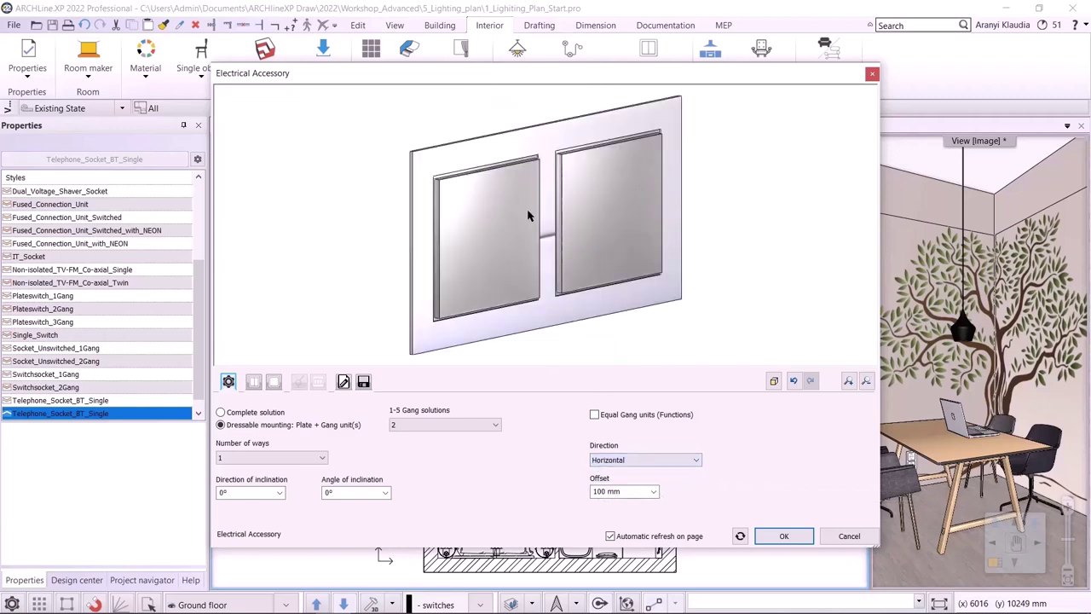
Step: Assign the simple_socket function to the first gang unit and the IT_socket function to the second
click(253, 382)
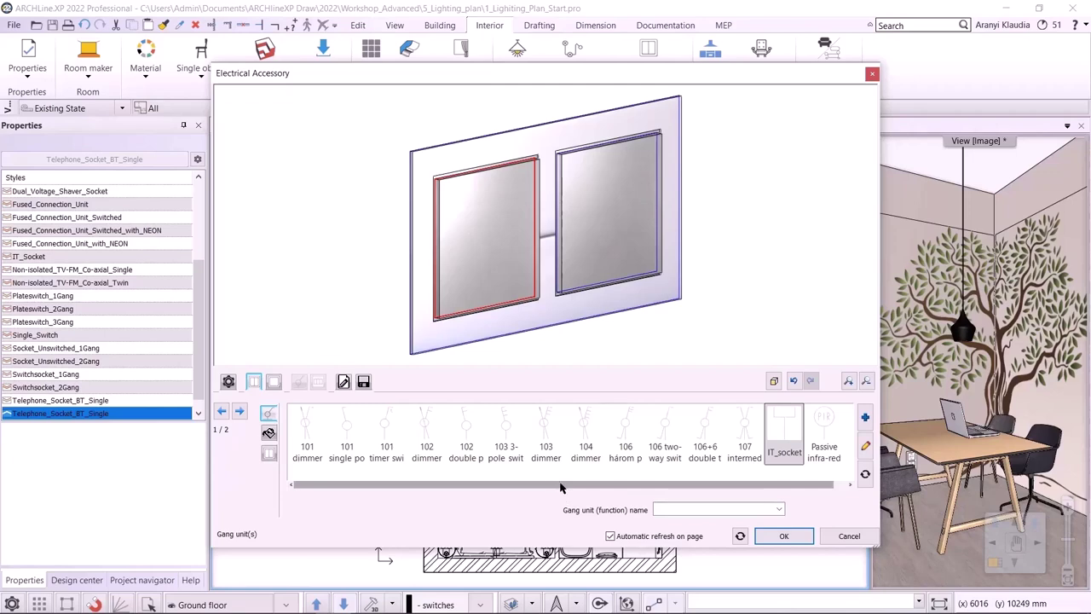
drag(561, 487, 602, 490)
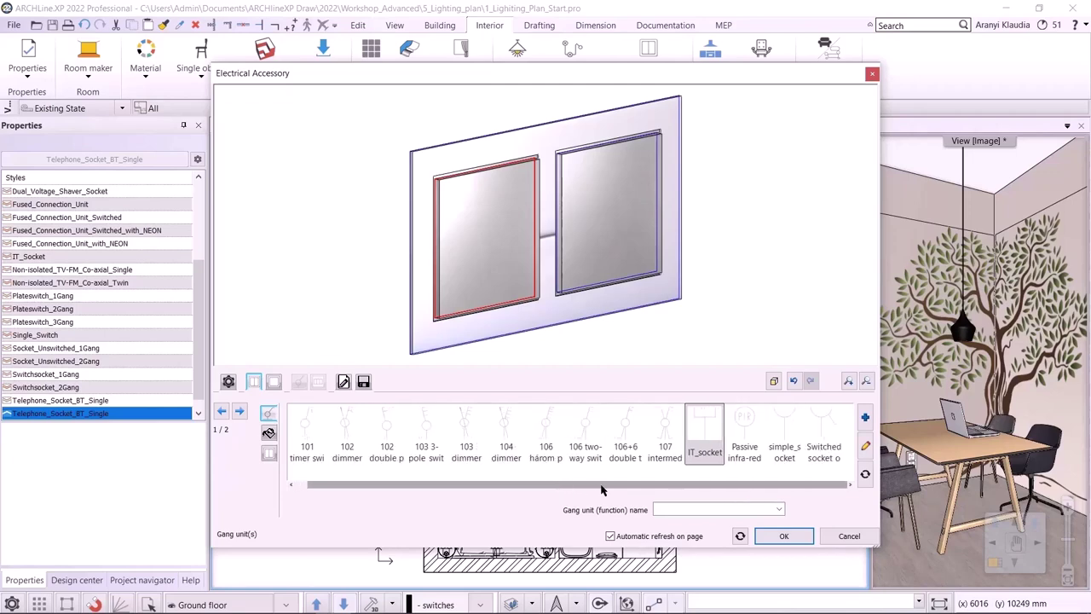
click(786, 426)
click(240, 411)
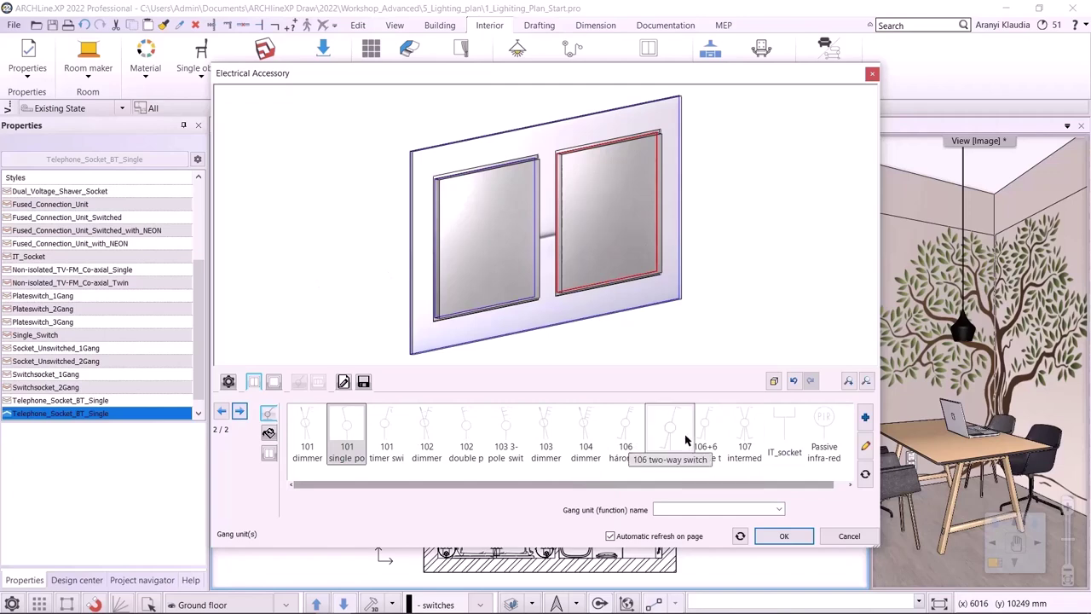
click(785, 426)
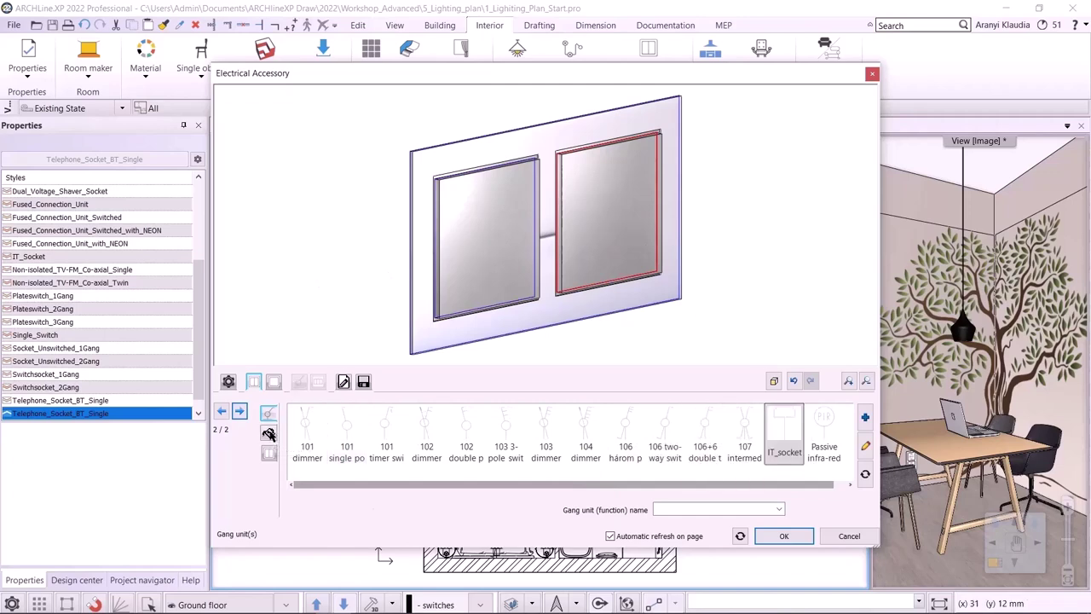
Step: Turn off the same image for all units, giving the second gang SE_data socket and the first SE_socket outlet
click(268, 433)
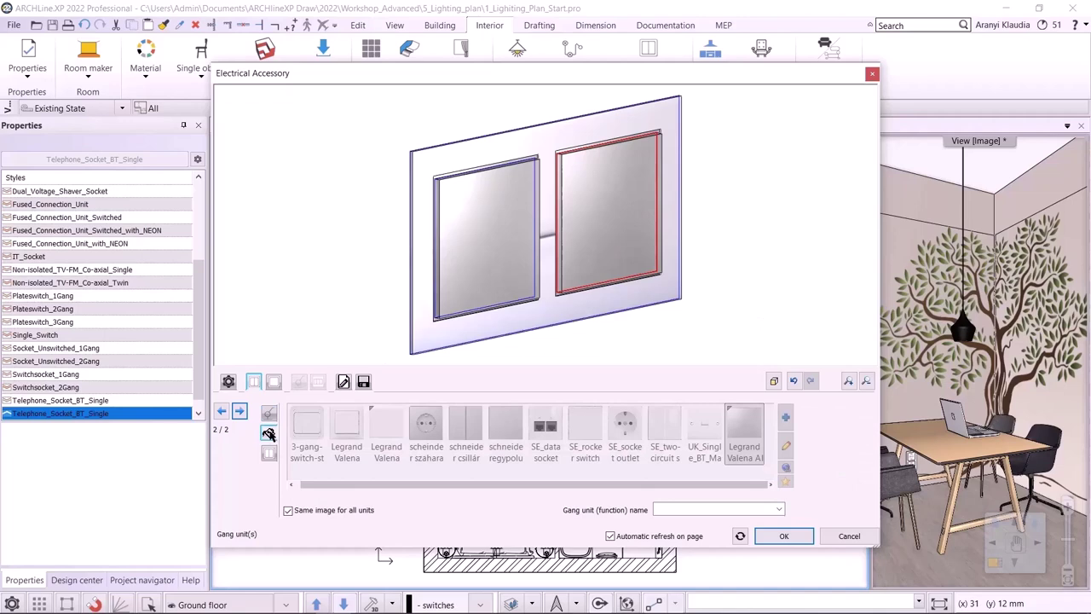
click(289, 511)
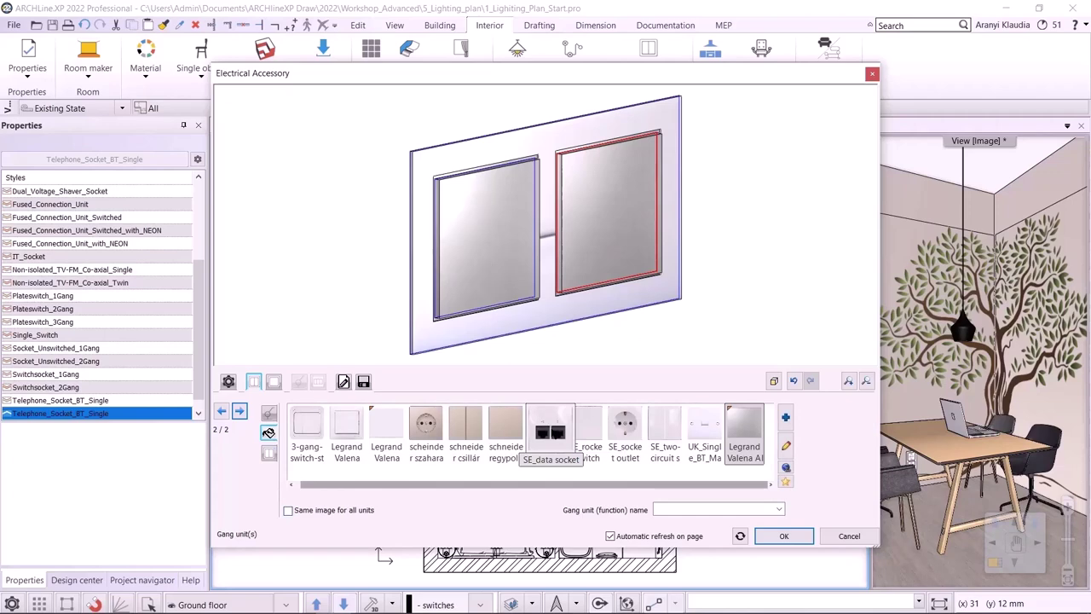
click(548, 433)
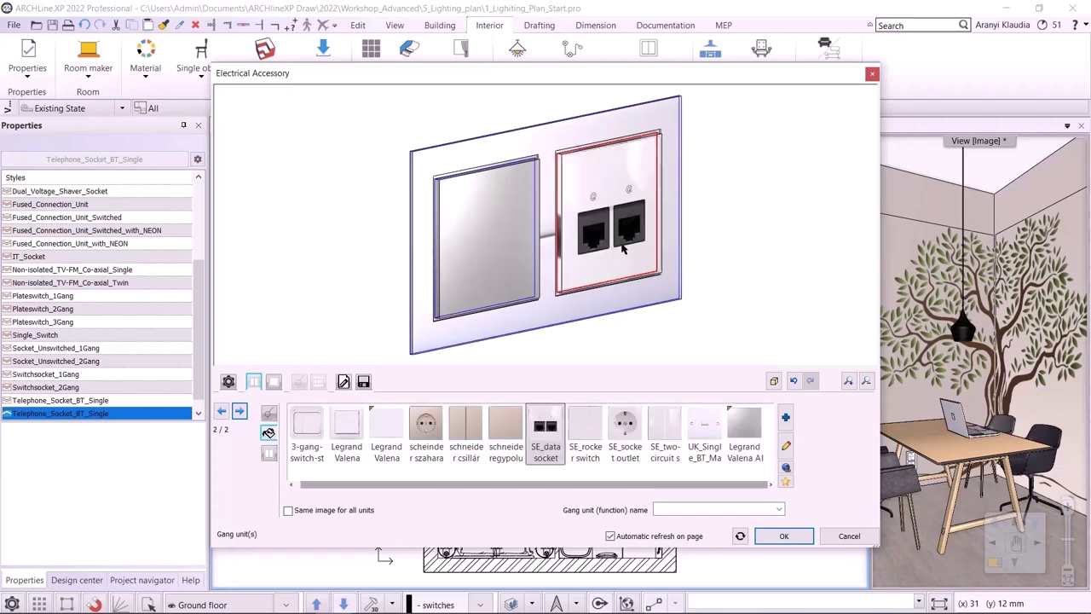
click(457, 235)
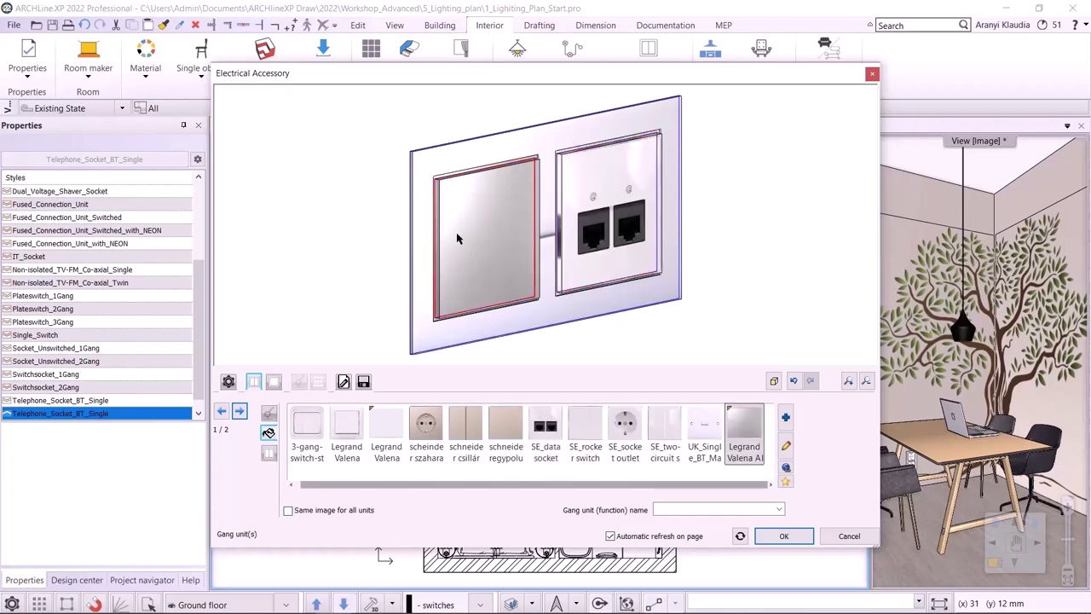
click(624, 426)
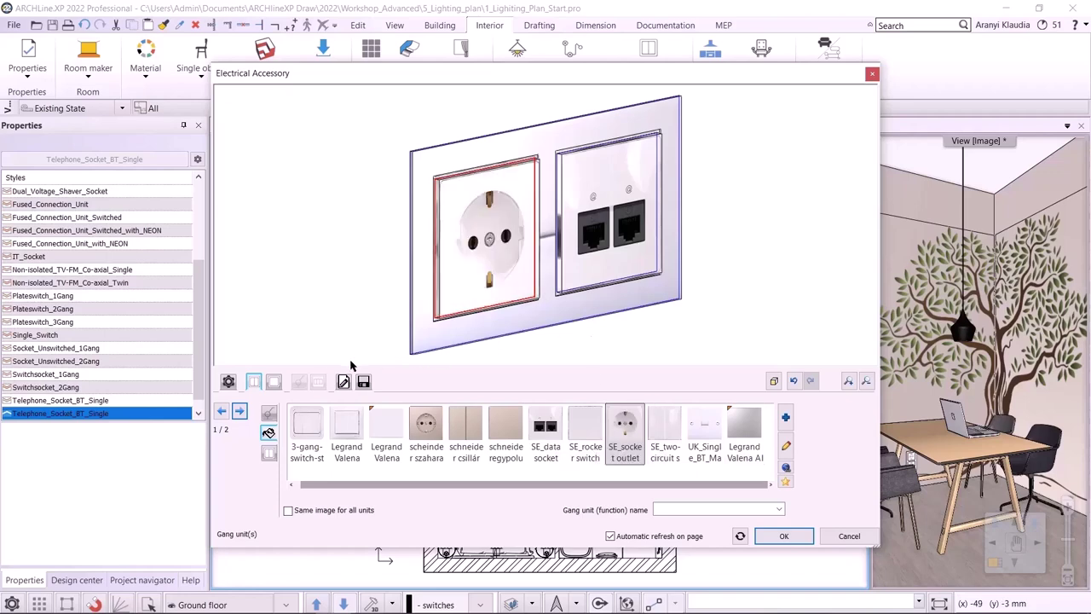
Step: Choose the light Legrand Valena finish for the two-gang plate
click(274, 382)
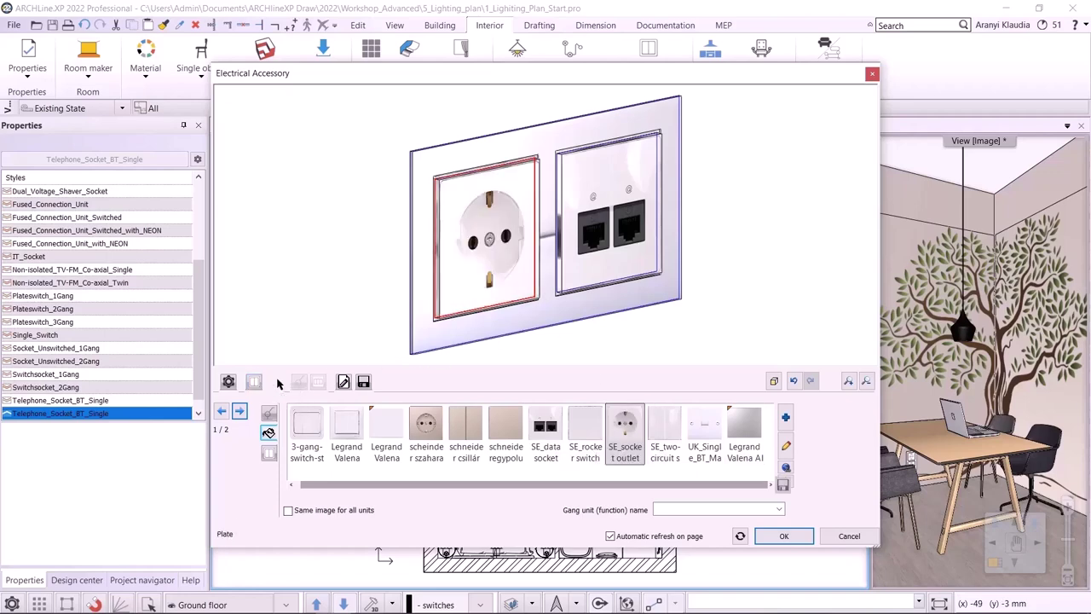
click(461, 431)
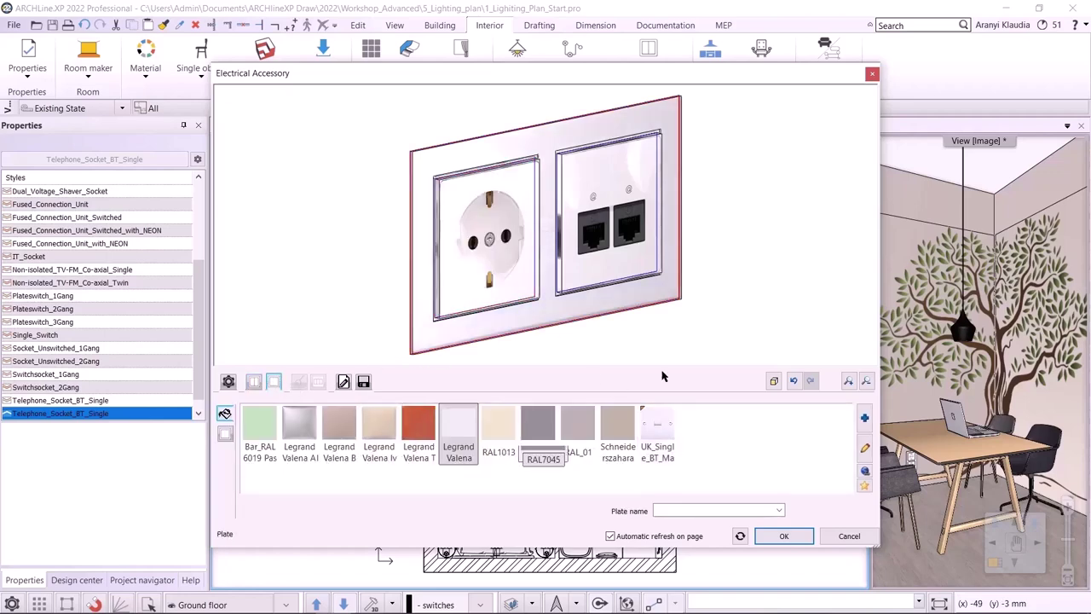
click(225, 414)
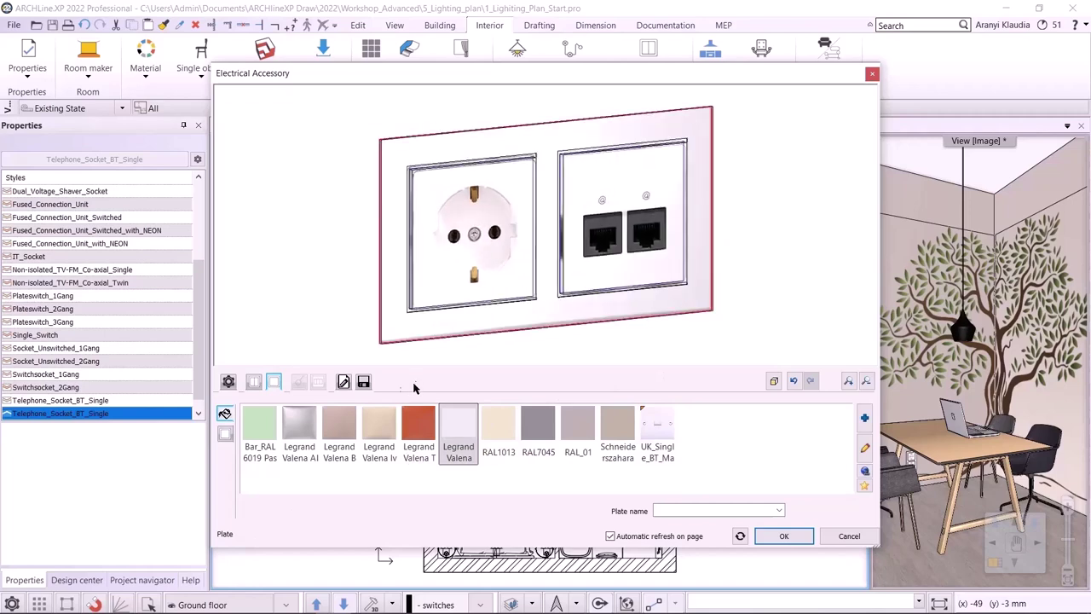
Step: Assign the electrical accessory to the sockets layer in its general settings
click(344, 381)
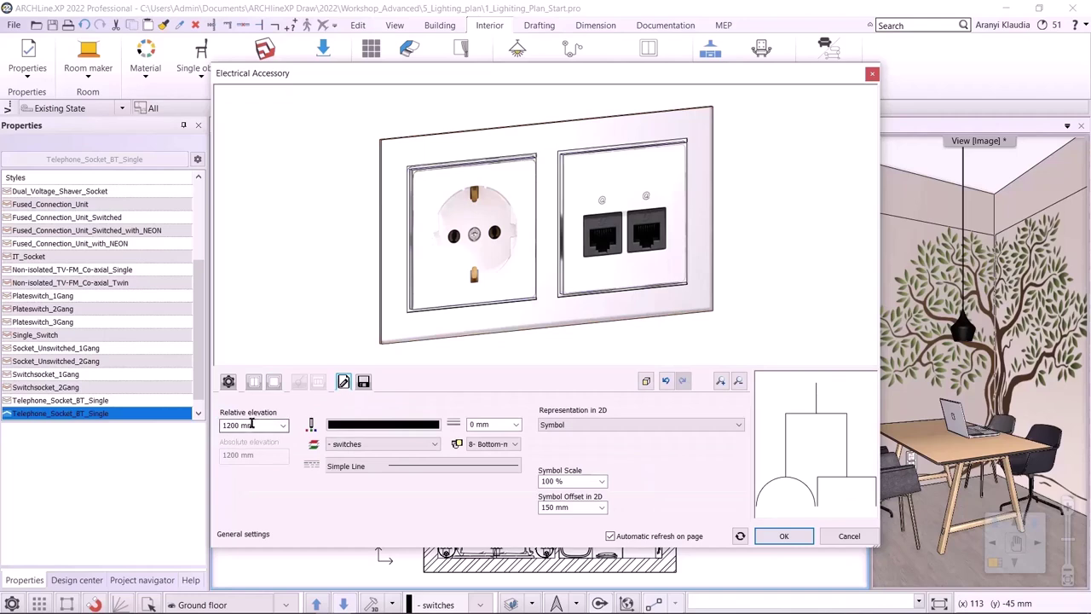
click(379, 444)
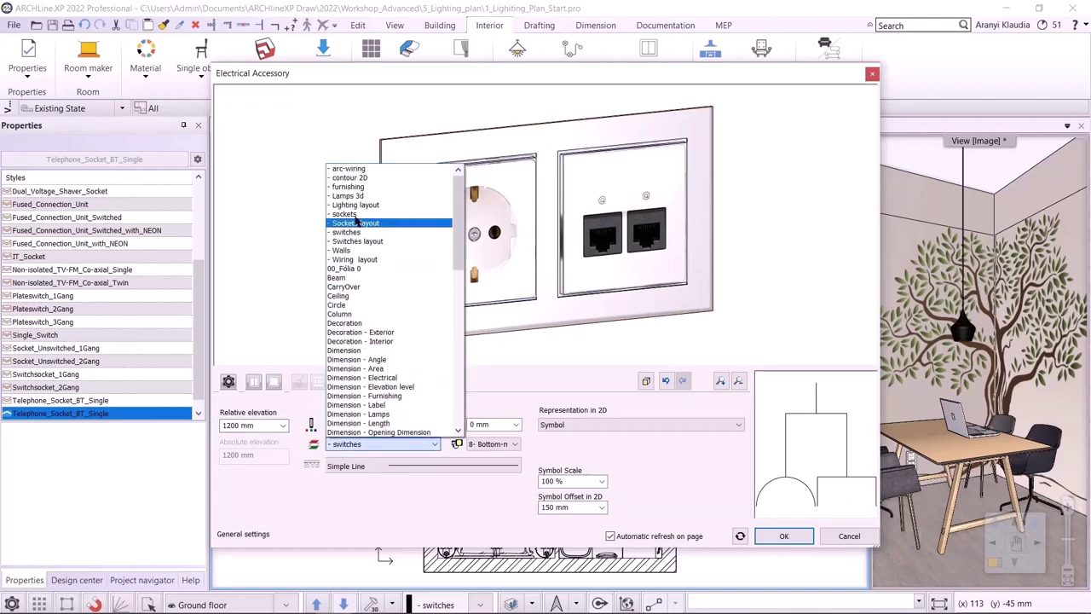
click(356, 214)
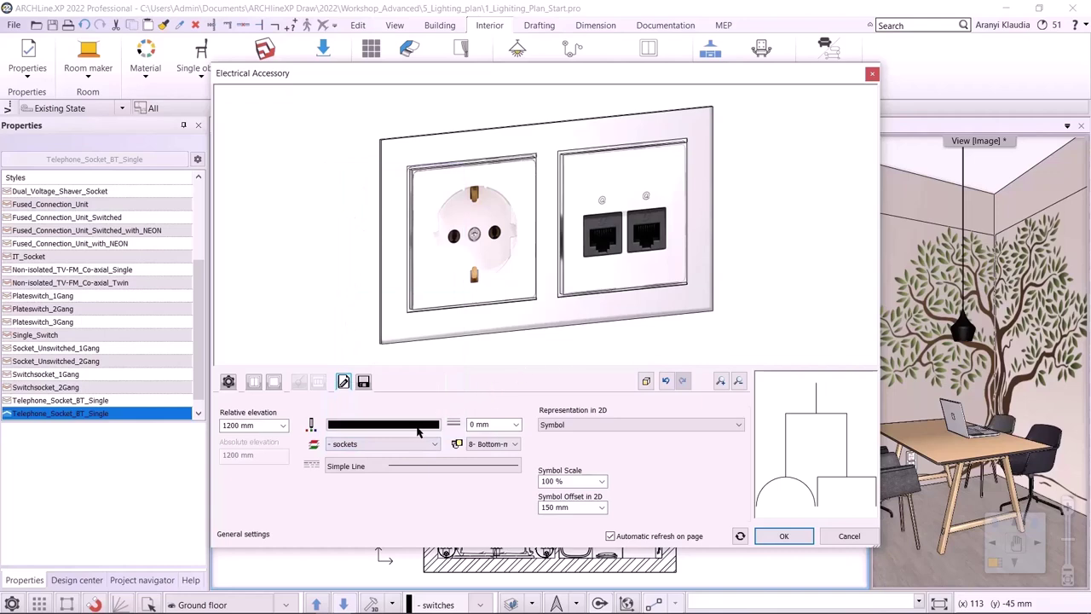
Step: Save the accessory as a new library item named Sockets in a sub category of SWITCHES AND SOCKETS
click(364, 381)
click(814, 449)
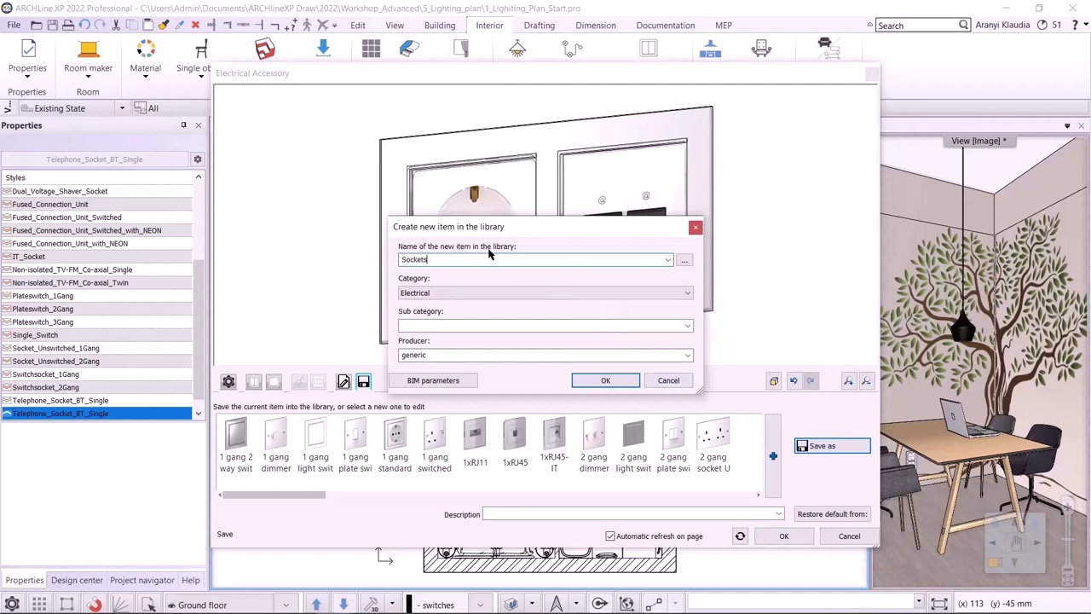
click(517, 292)
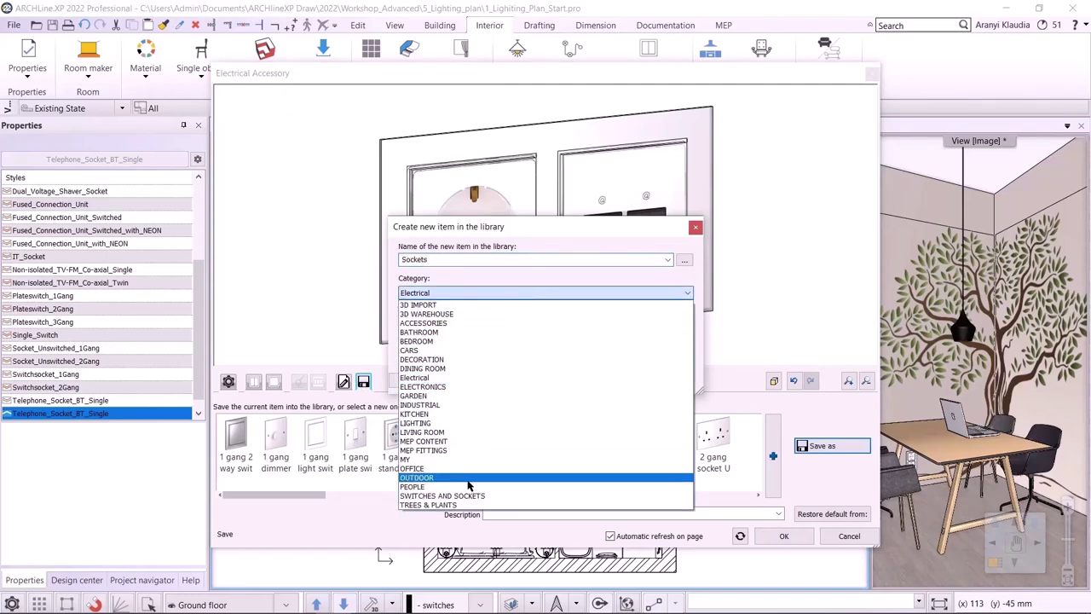
click(520, 482)
click(687, 325)
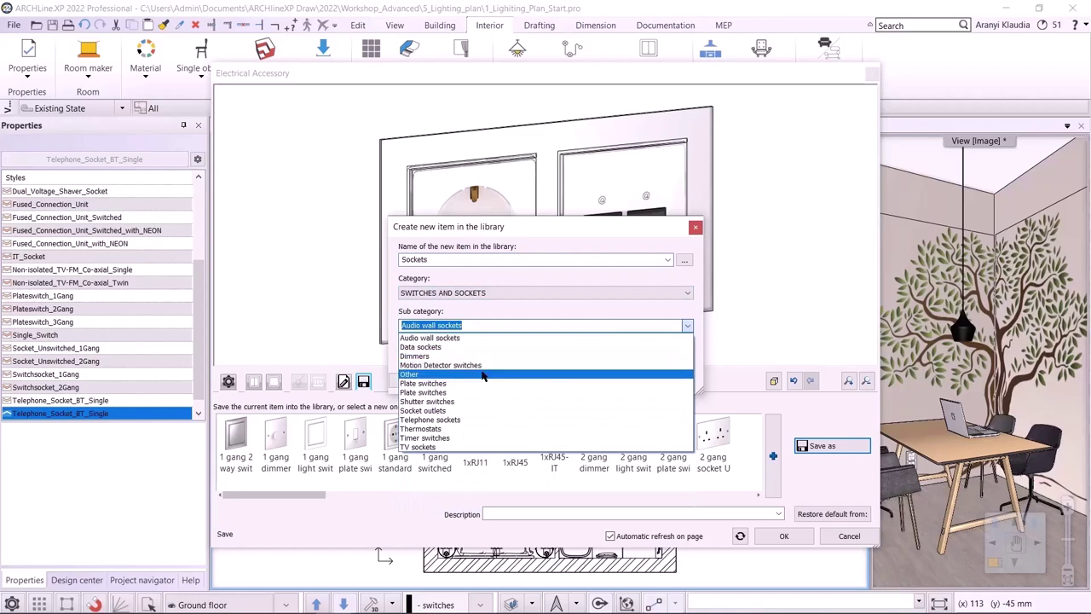
click(540, 364)
click(597, 381)
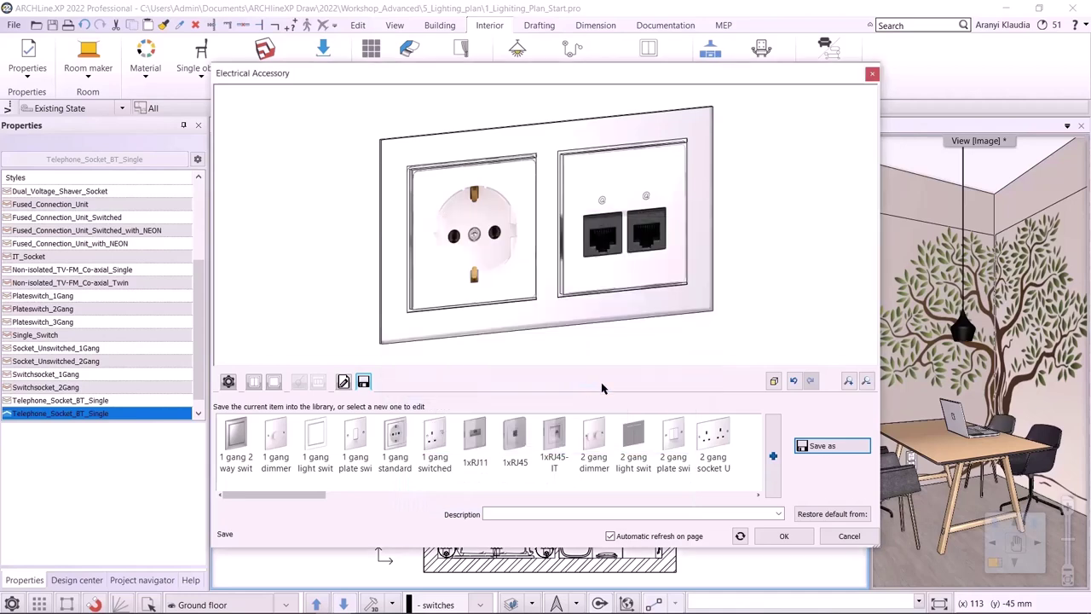
Step: Place the custom two-gang socket on the bedroom's kitchen-side wall, between the two existing sockets
click(783, 536)
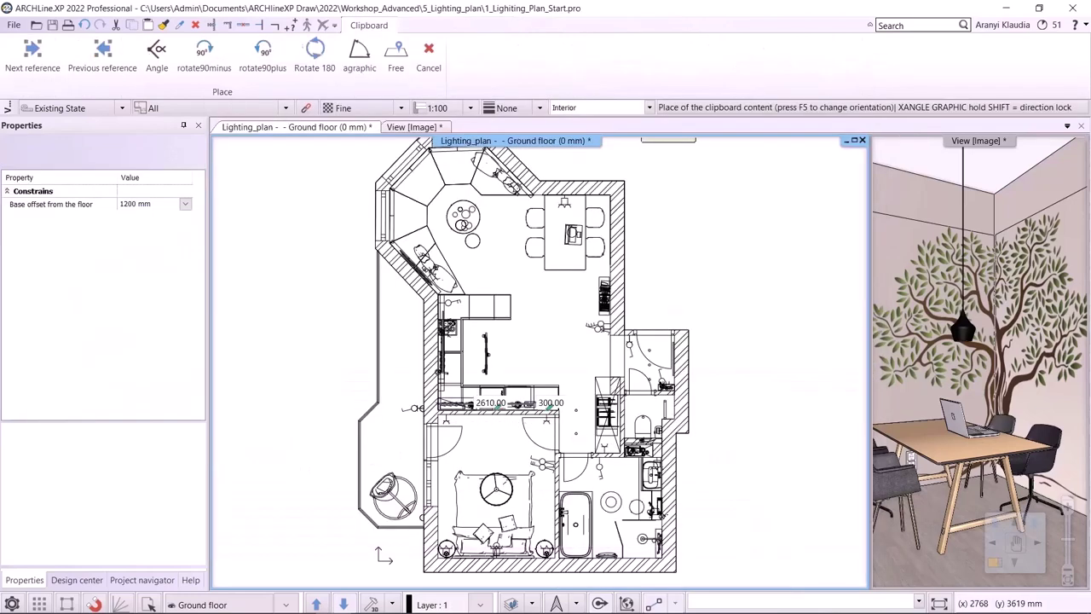
scroll(521, 393, up, 5)
scroll(521, 393, up, 2)
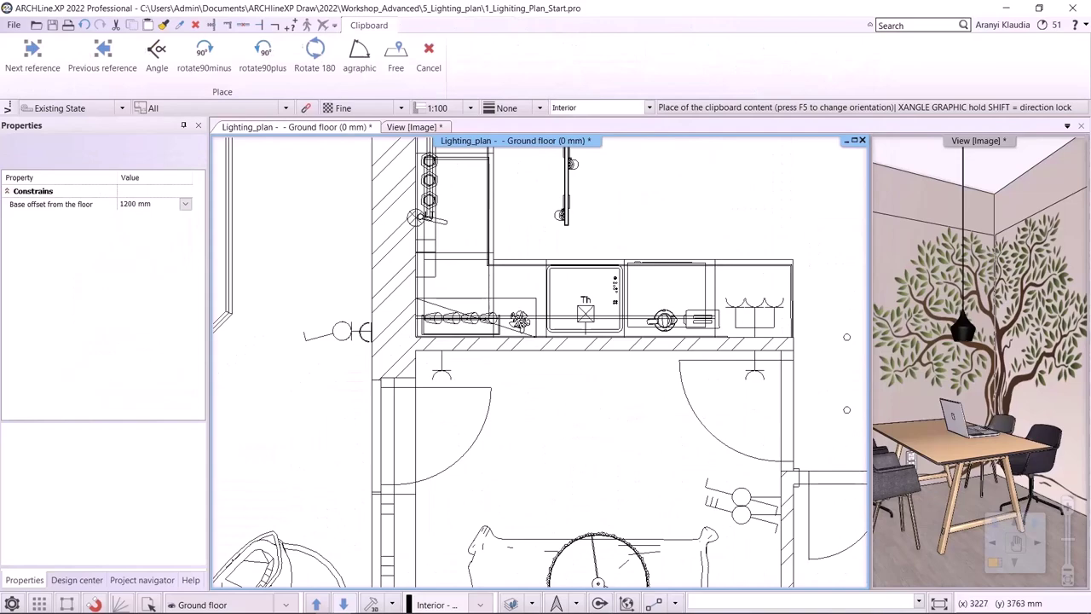
click(550, 388)
key(Escape)
scroll(677, 418, down, 5)
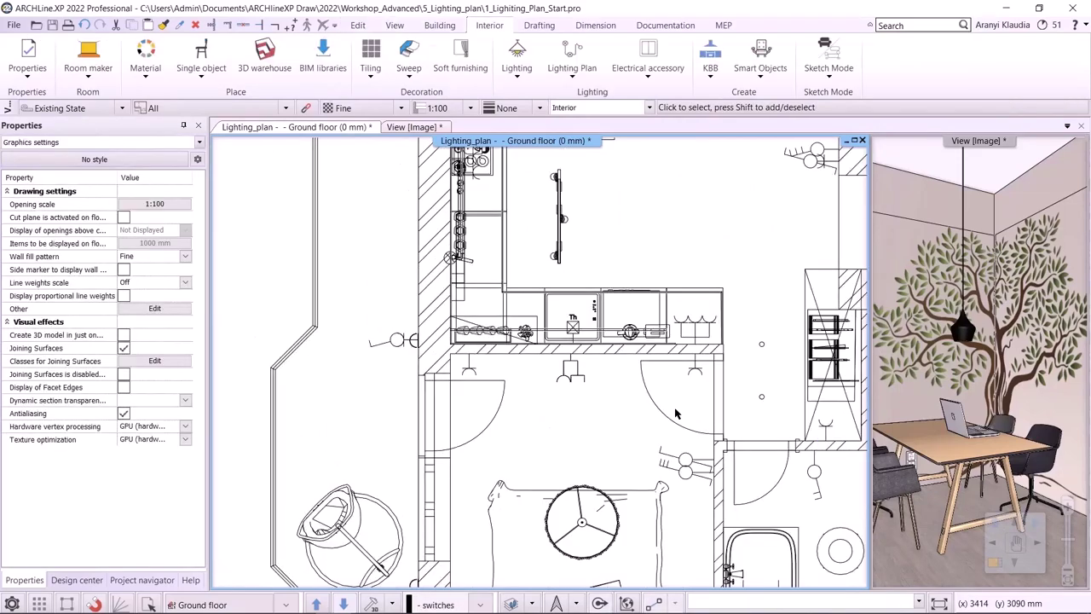
middle_drag(678, 417, 587, 415)
middle_drag(511, 341, 503, 397)
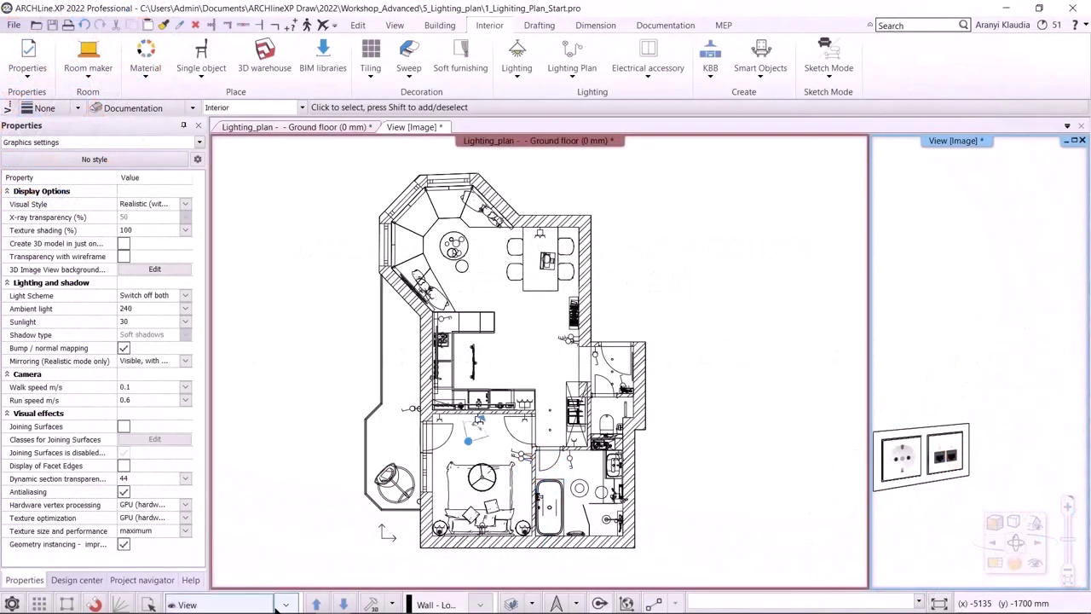
Step: Restore the saved 3D view of the dining table and reactivate the ground floor plan
click(273, 602)
click(243, 576)
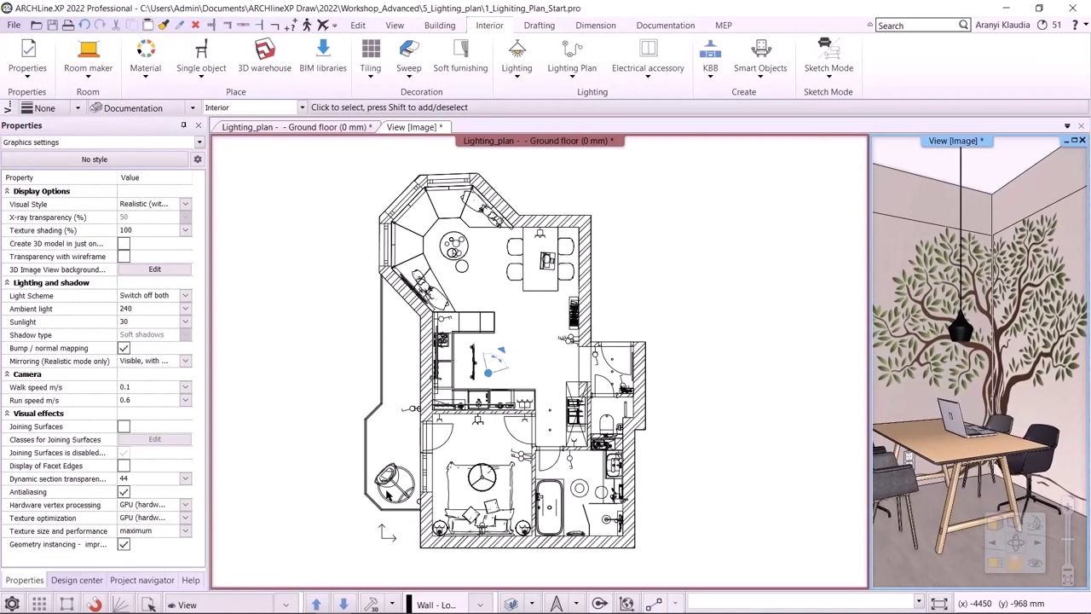
click(496, 439)
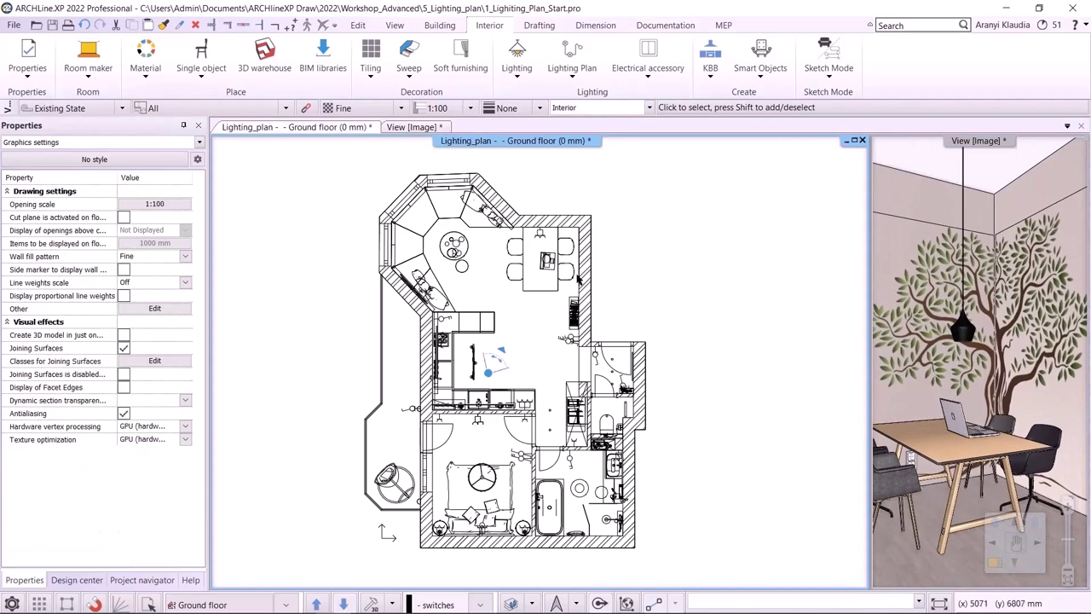
Step: Switch the ground floor plan to the Wiring layout layer set and close the reference PDF
click(647, 108)
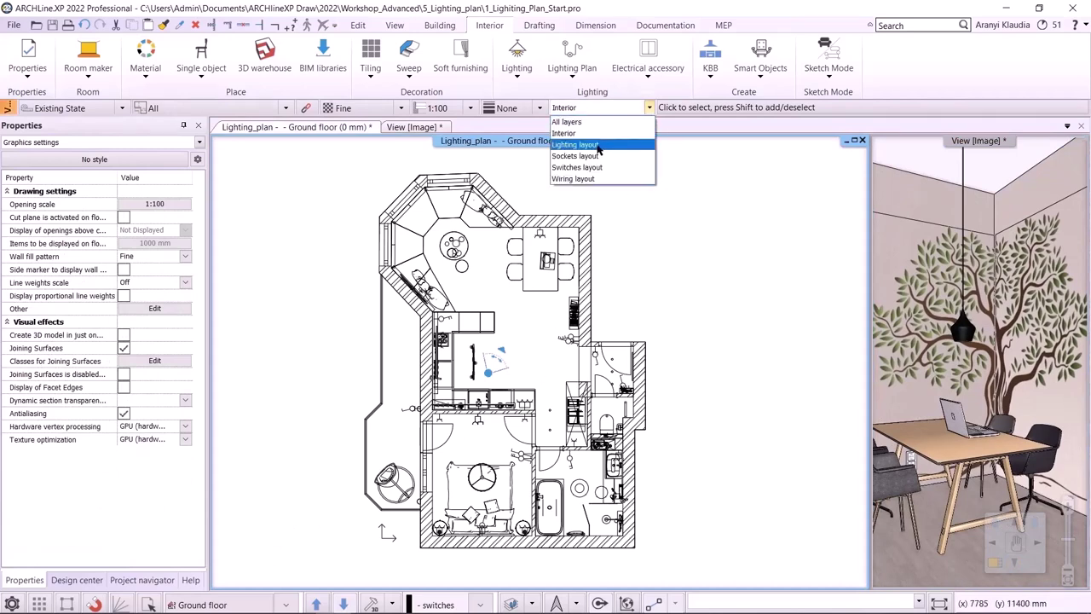
click(584, 180)
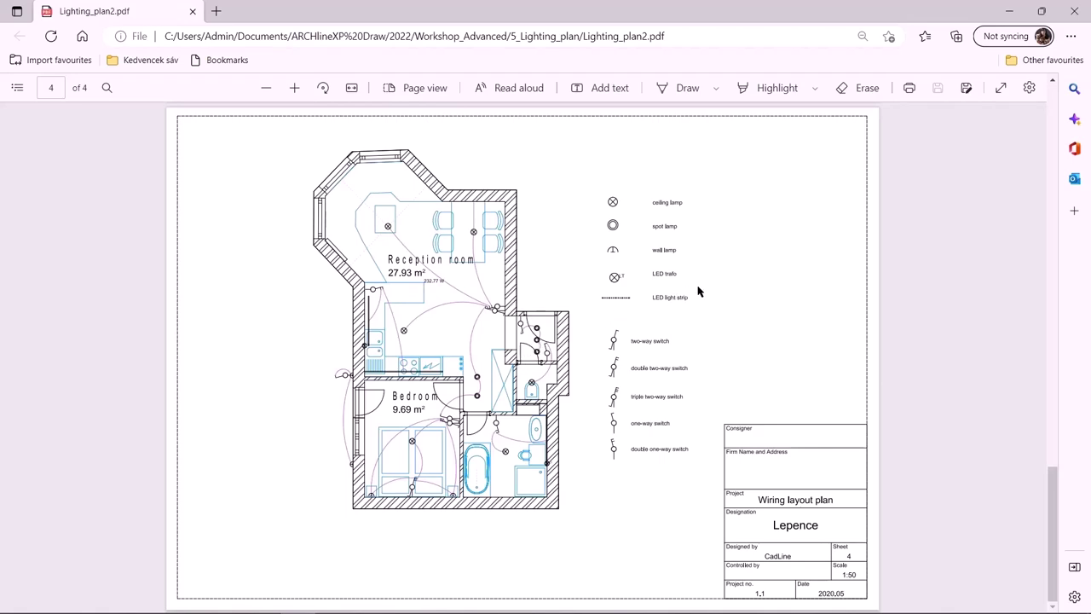
click(1074, 11)
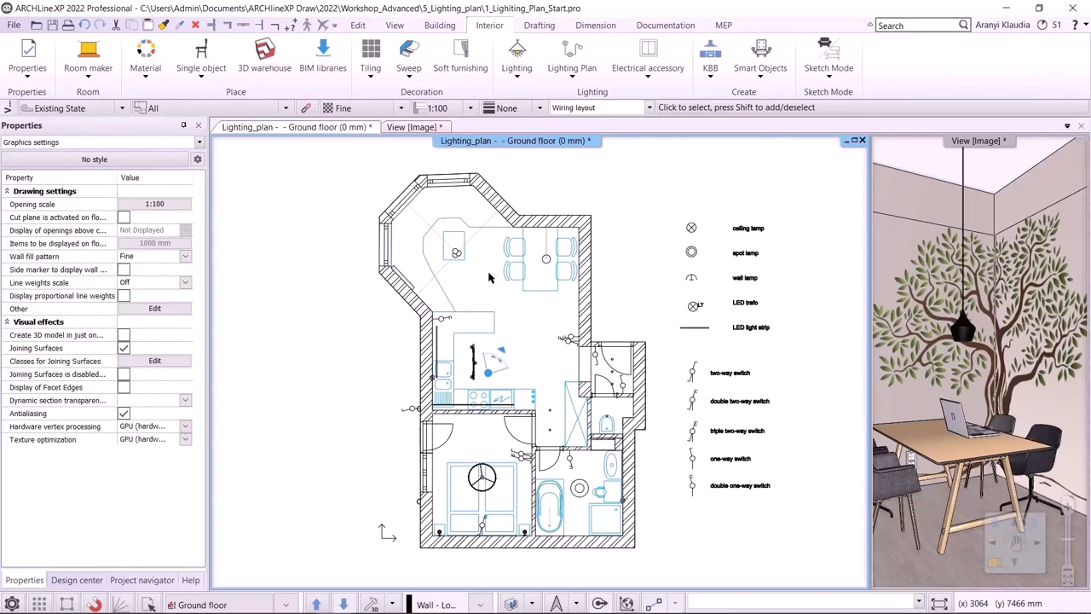
Step: Run the Lighting Fixture command on the lounge lamp, the kitchen ceiling lamp and the bedroom lamp
click(518, 68)
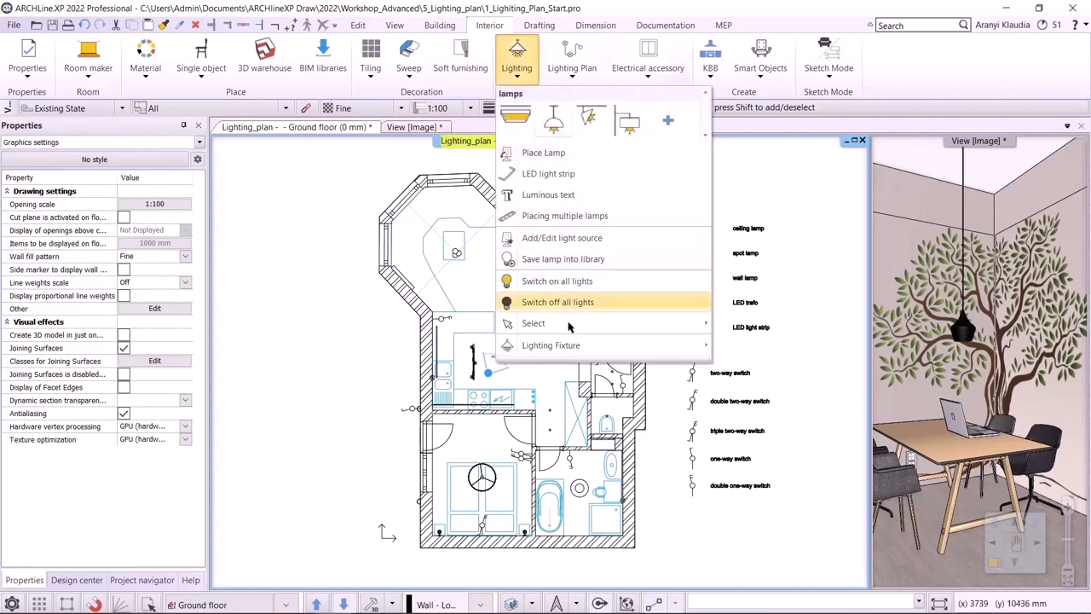
mouse_move(570, 345)
click(755, 364)
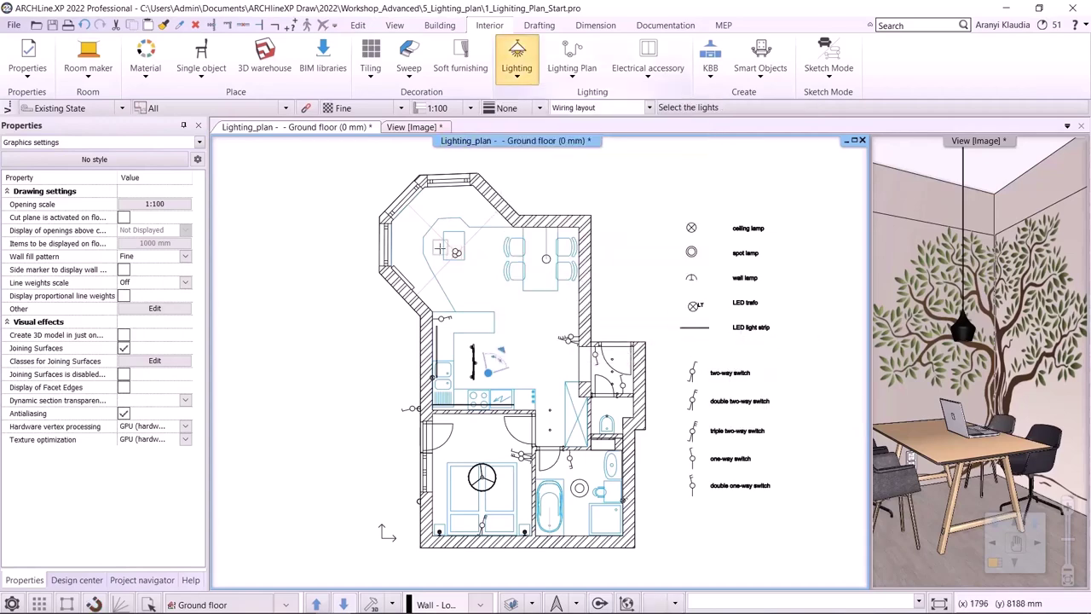
scroll(459, 253, up, 3)
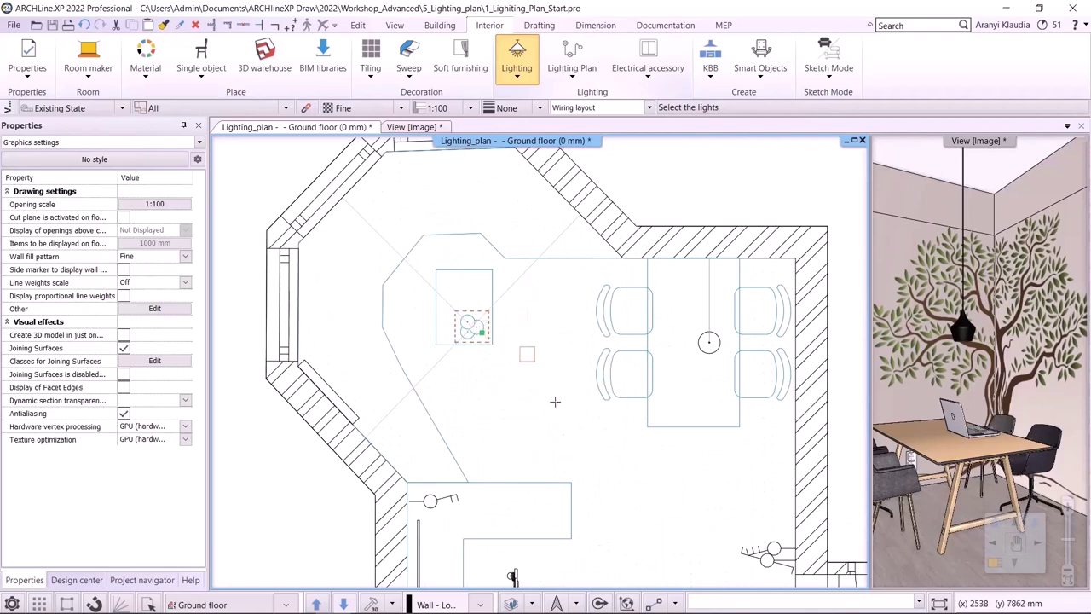
scroll(482, 324, down, 2)
middle_drag(494, 422, 486, 390)
click(485, 418)
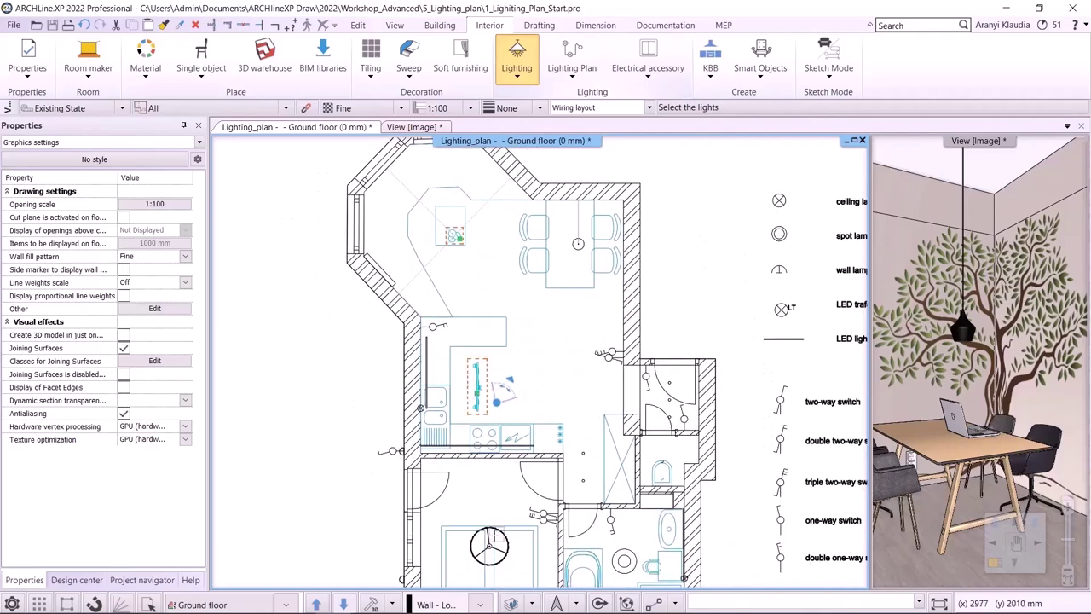
click(490, 542)
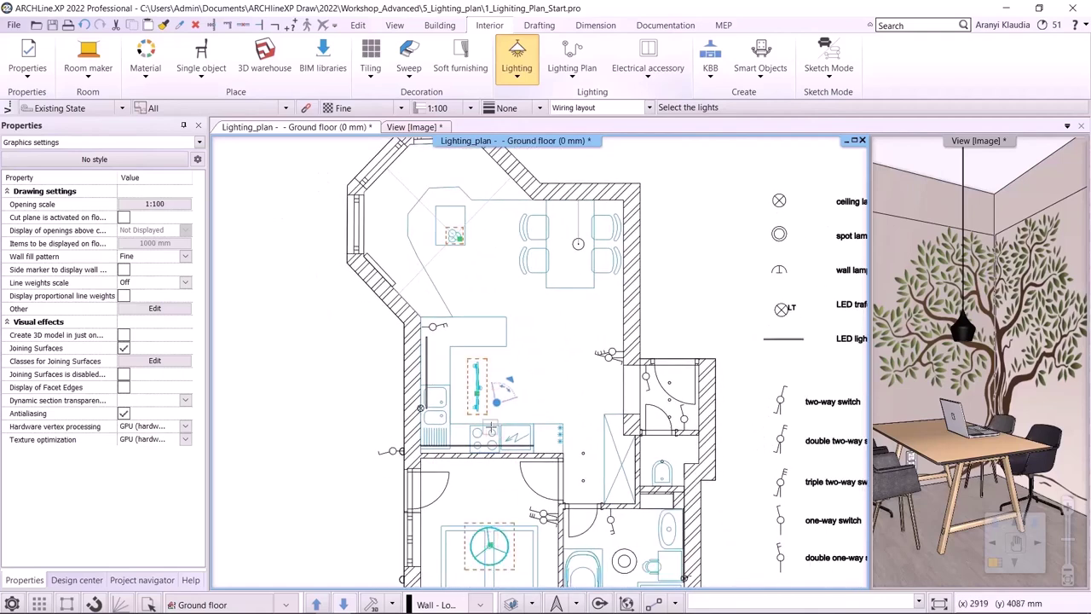
key(Escape)
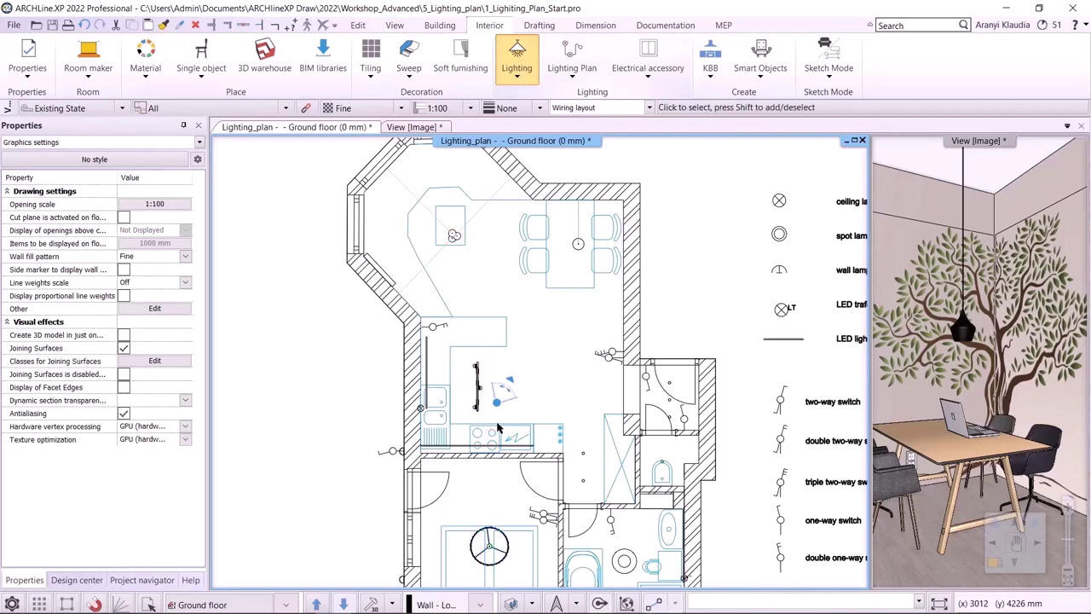
Step: Set the lighting fixture type of the kitchen ceiling lamp to Ceiling
click(477, 388)
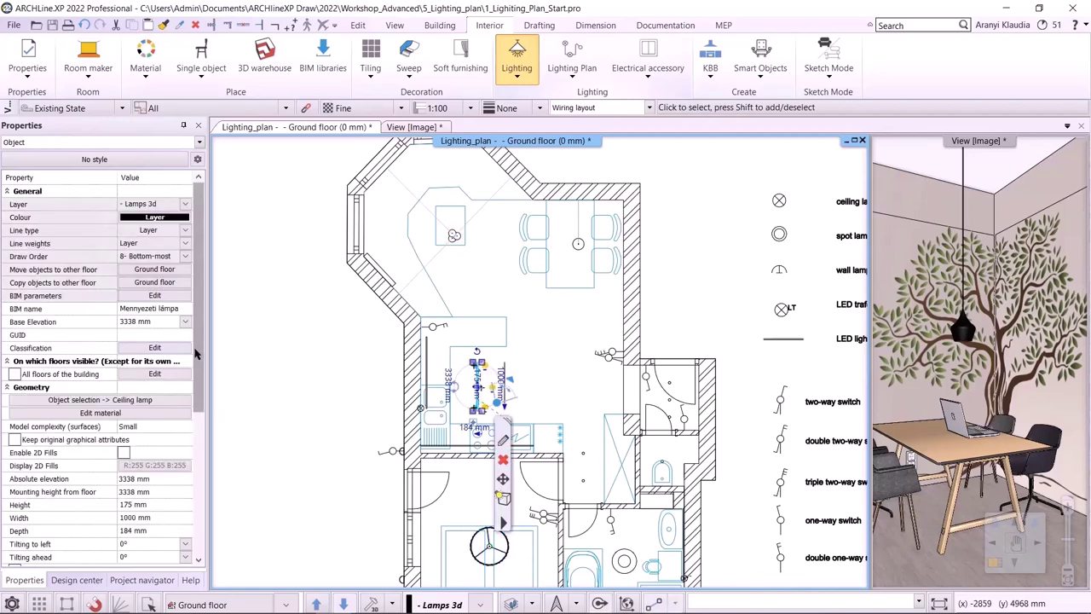
scroll(195, 353, down, 4)
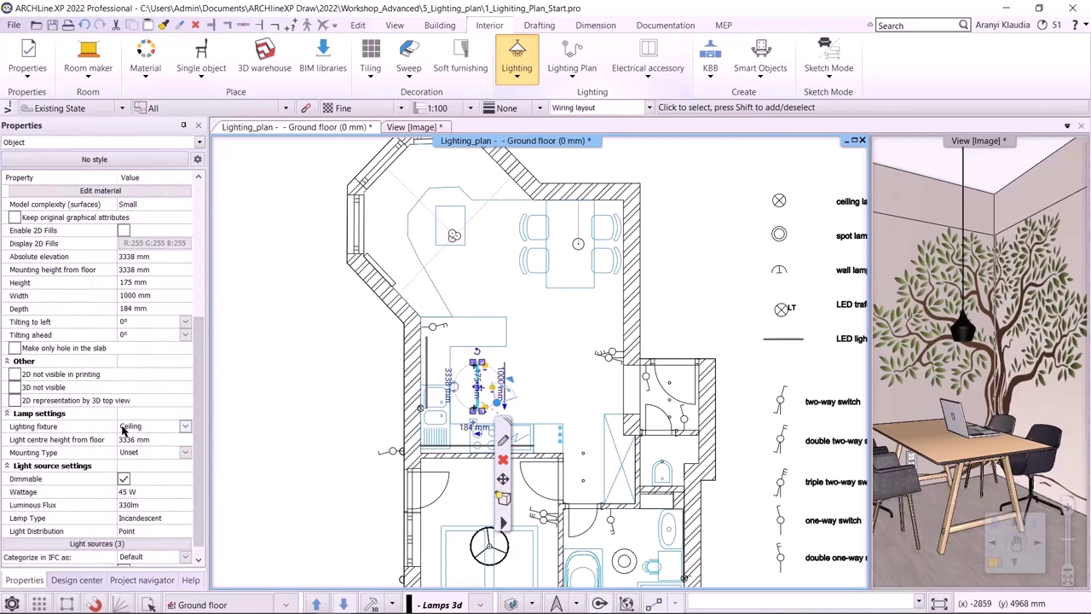
click(185, 427)
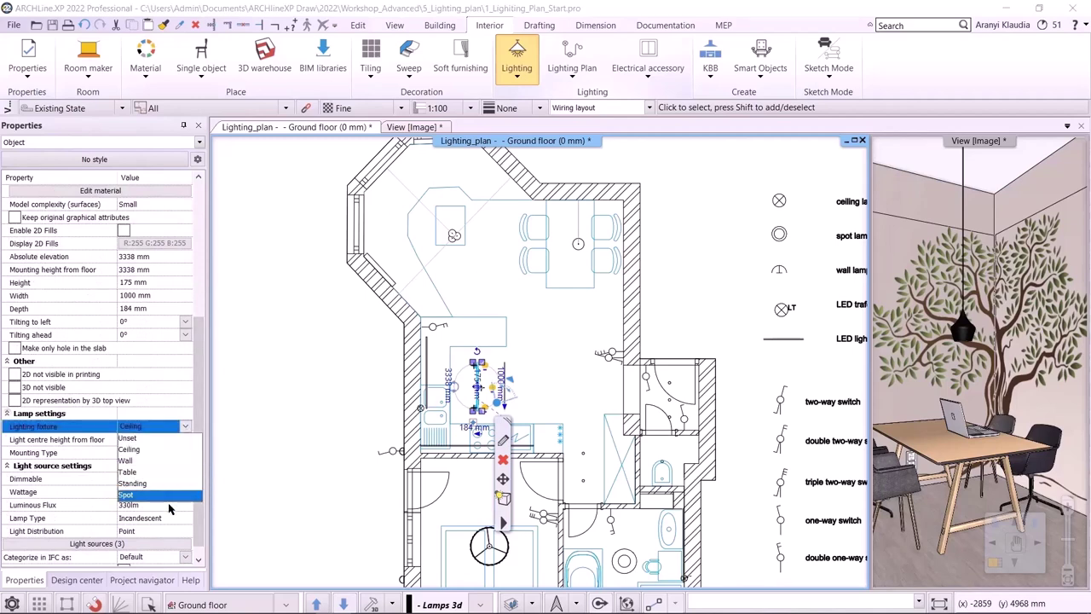
click(169, 457)
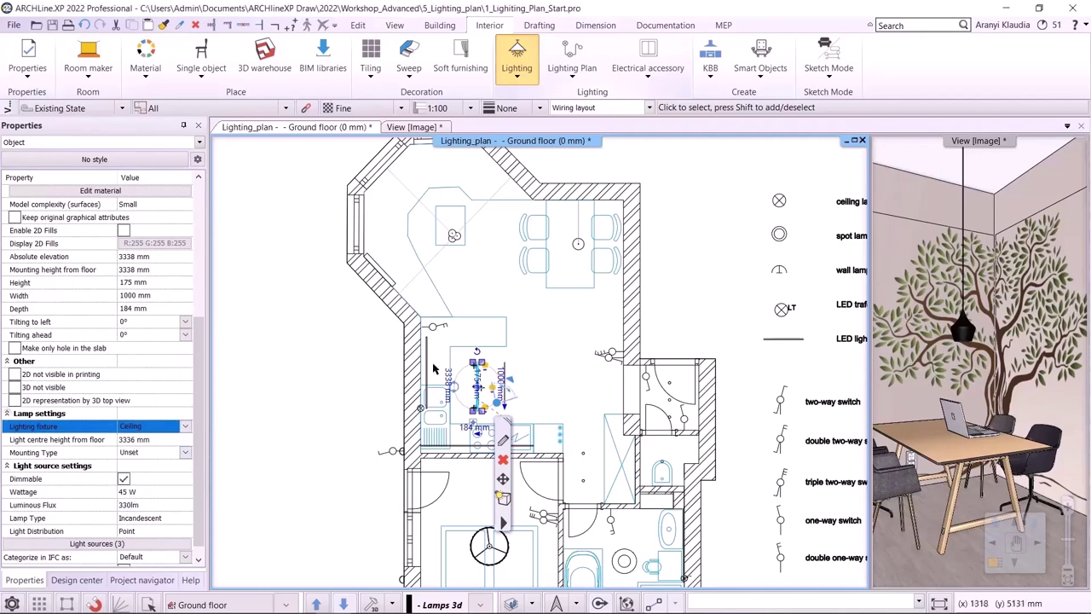
click(548, 350)
Step: Set the lighting fixture type of the lamp above the toilet in the WC to Spot
scroll(670, 434, up, 2)
scroll(670, 435, up, 2)
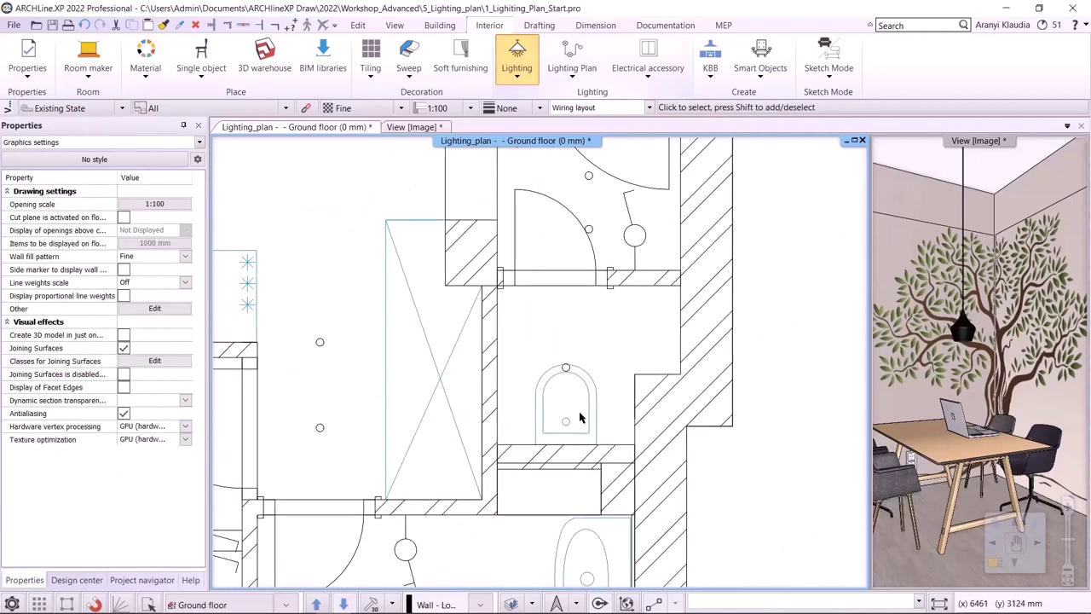
click(590, 448)
scroll(197, 416, down, 5)
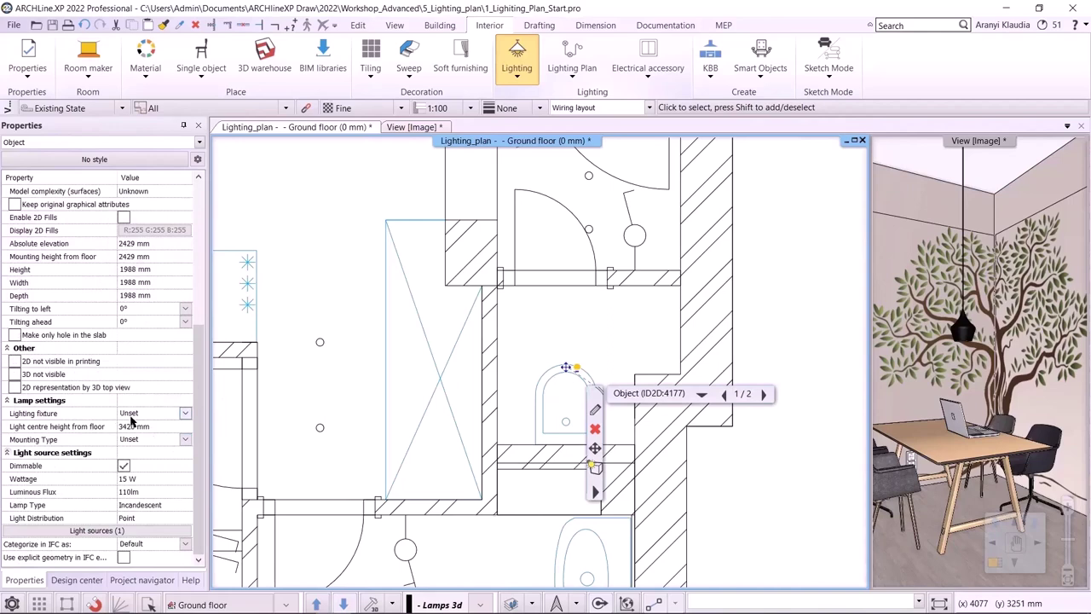
click(185, 412)
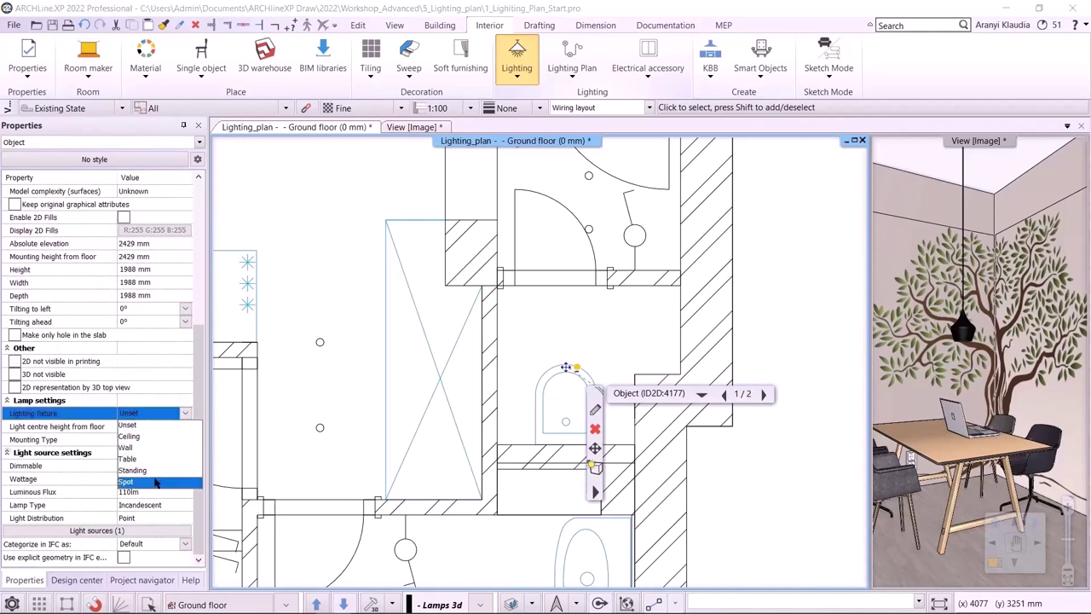
click(155, 482)
click(311, 324)
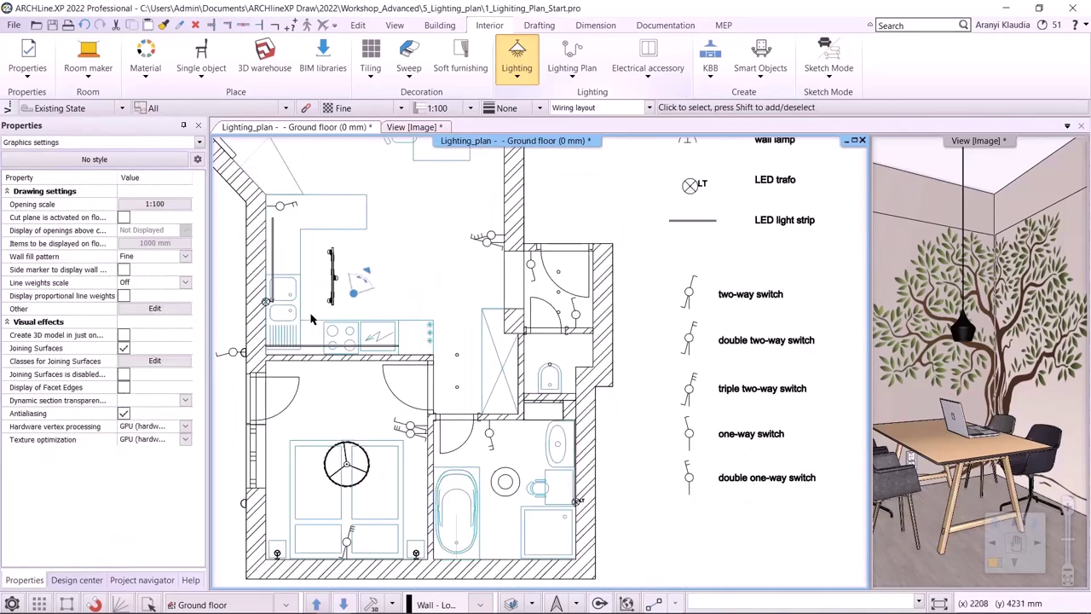
scroll(311, 320, down, 5)
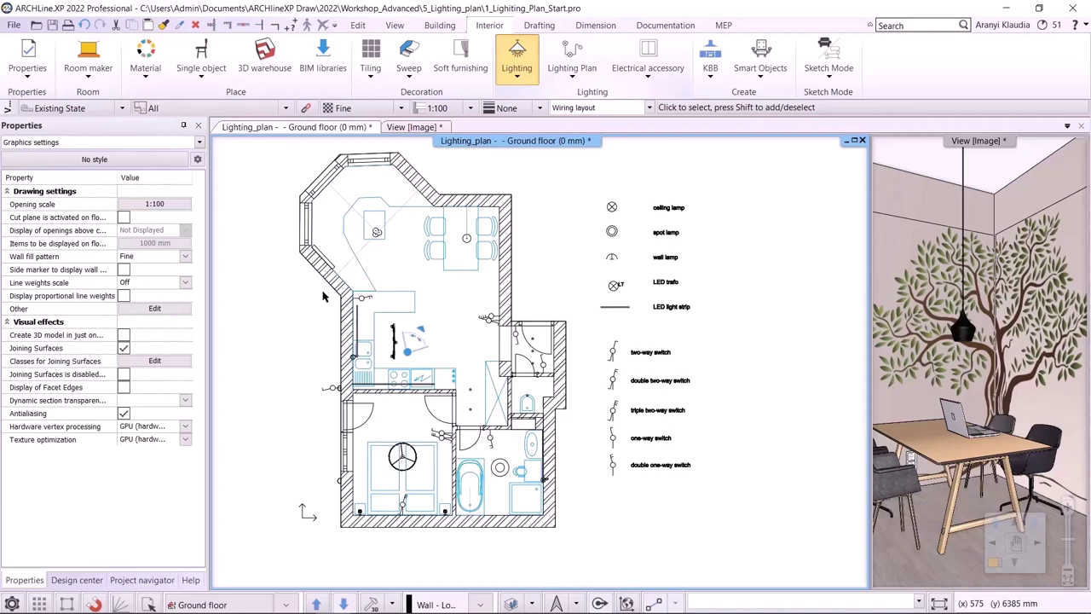
Step: Set the lighting plan's connecting element to Arc, leaving the arc style at Normal circle
click(572, 64)
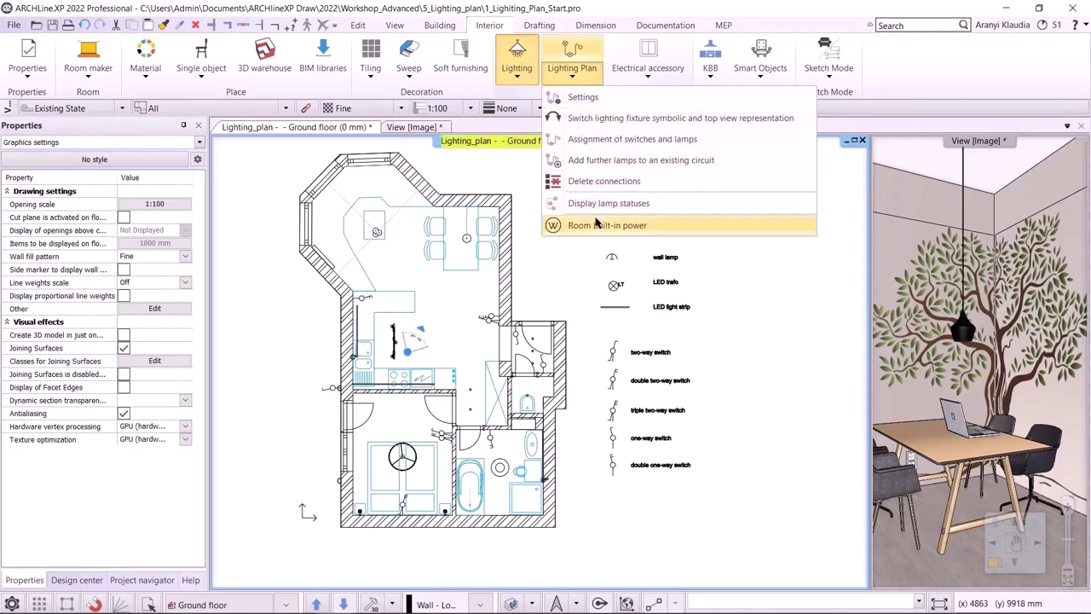
click(585, 97)
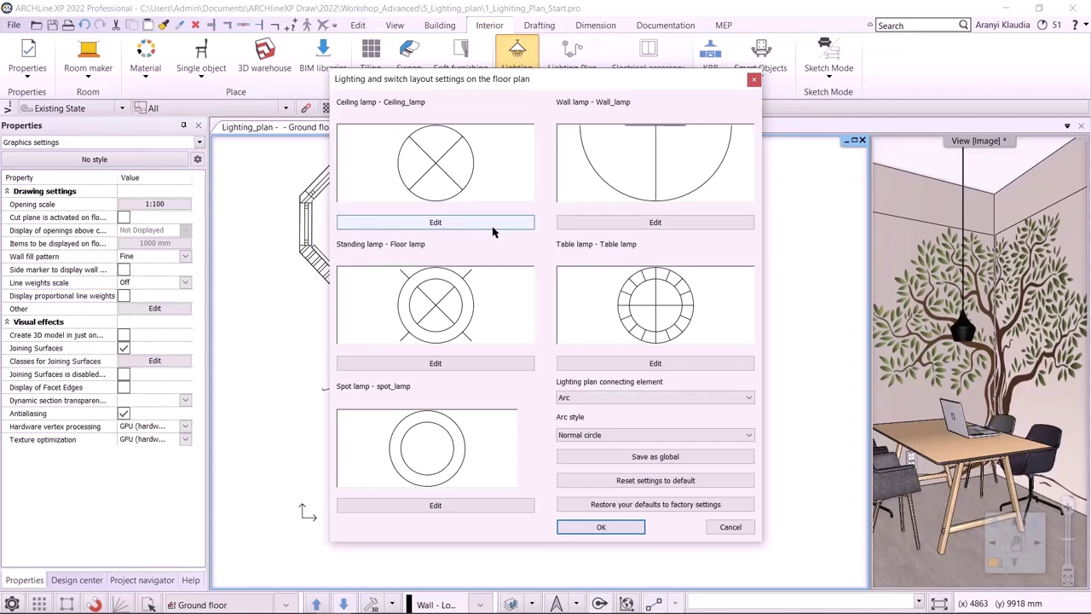
click(604, 400)
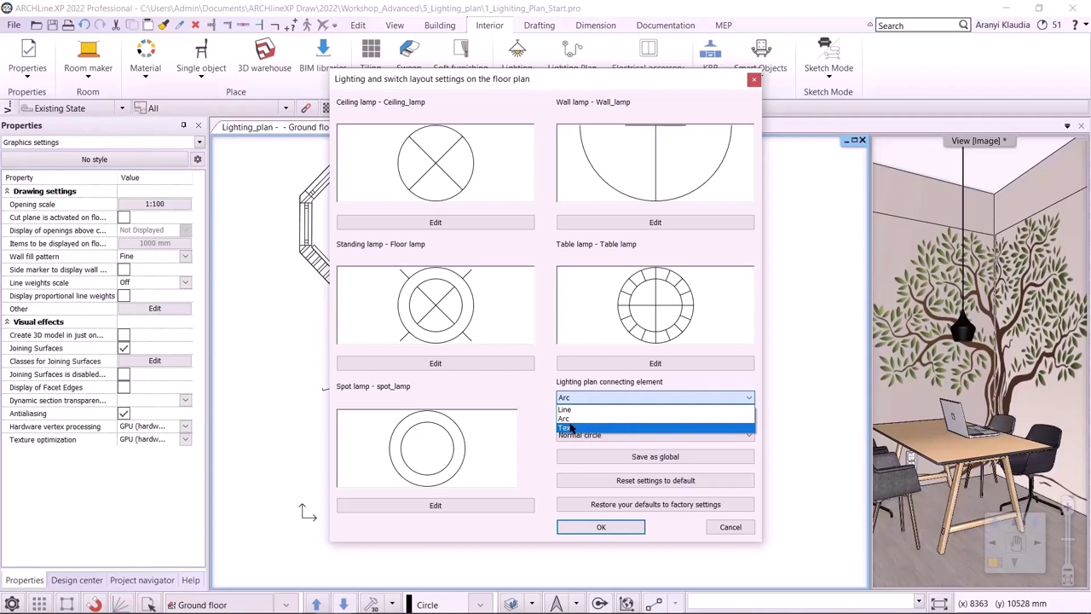
click(565, 419)
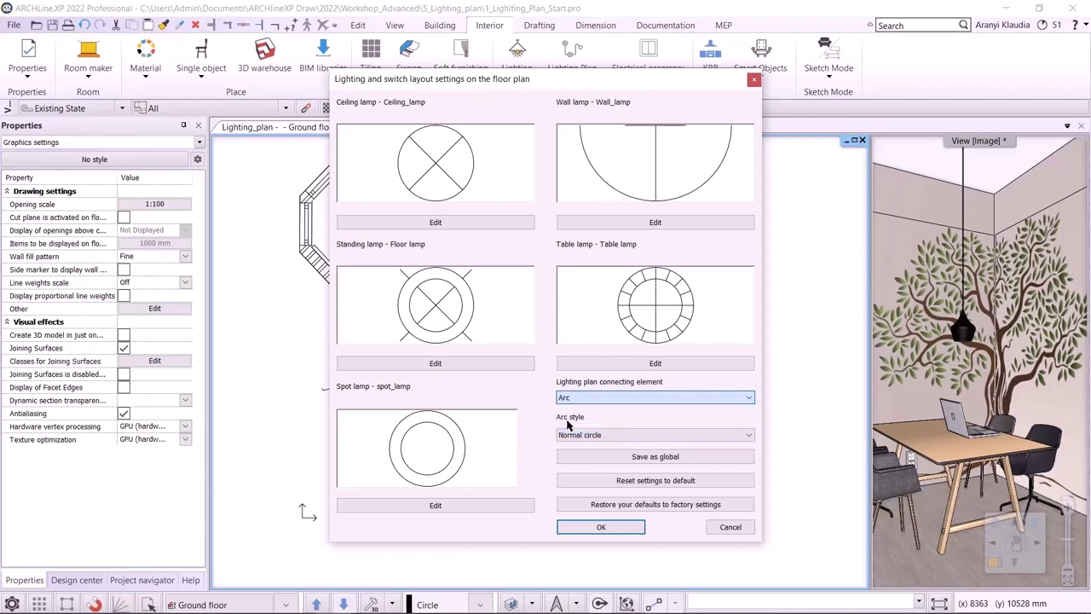
click(588, 436)
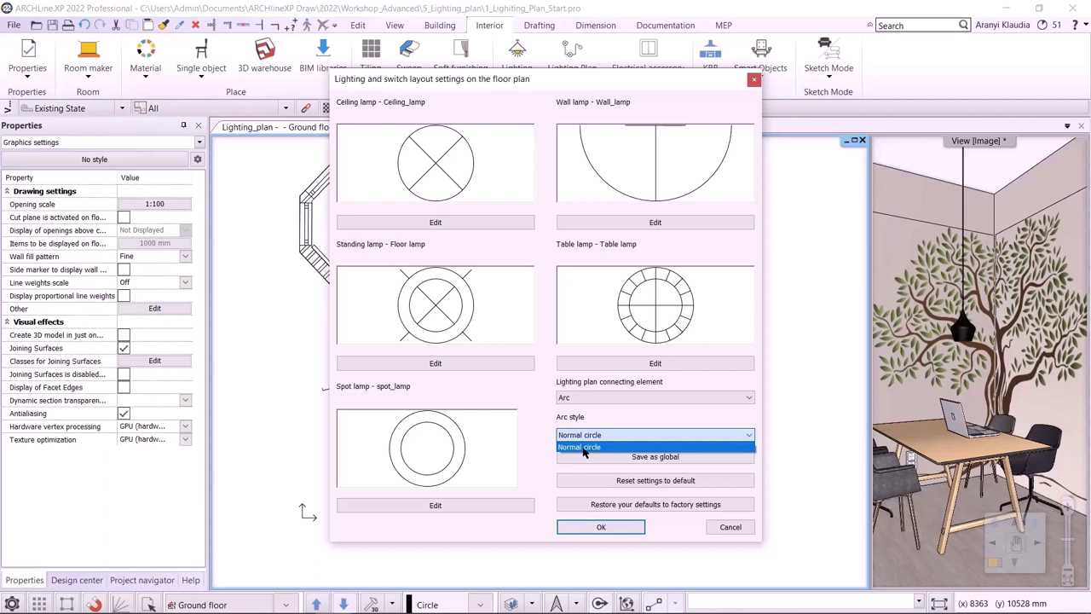
click(601, 529)
click(601, 529)
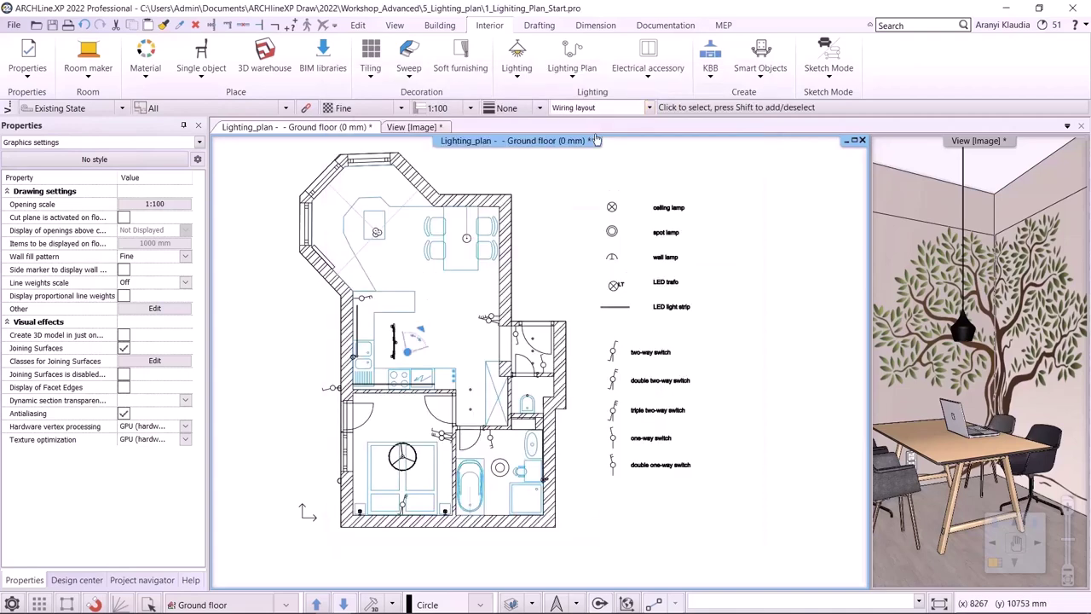
Step: Set the default circle properties to the - arc-wiring layer, a pinkish-purple colour and a 0.05 mm line weight
click(539, 24)
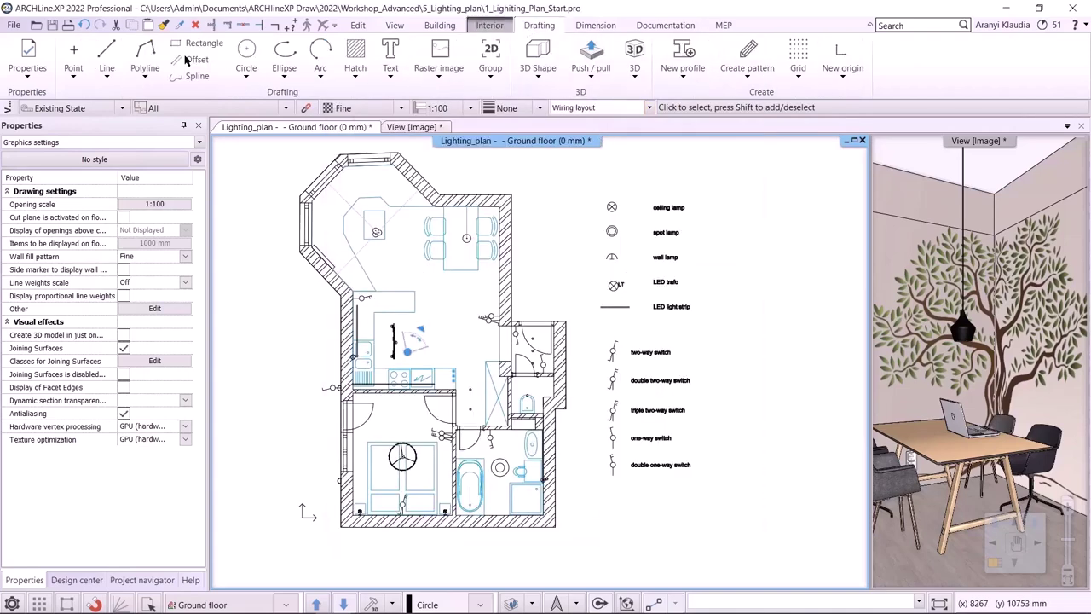
click(27, 68)
click(40, 160)
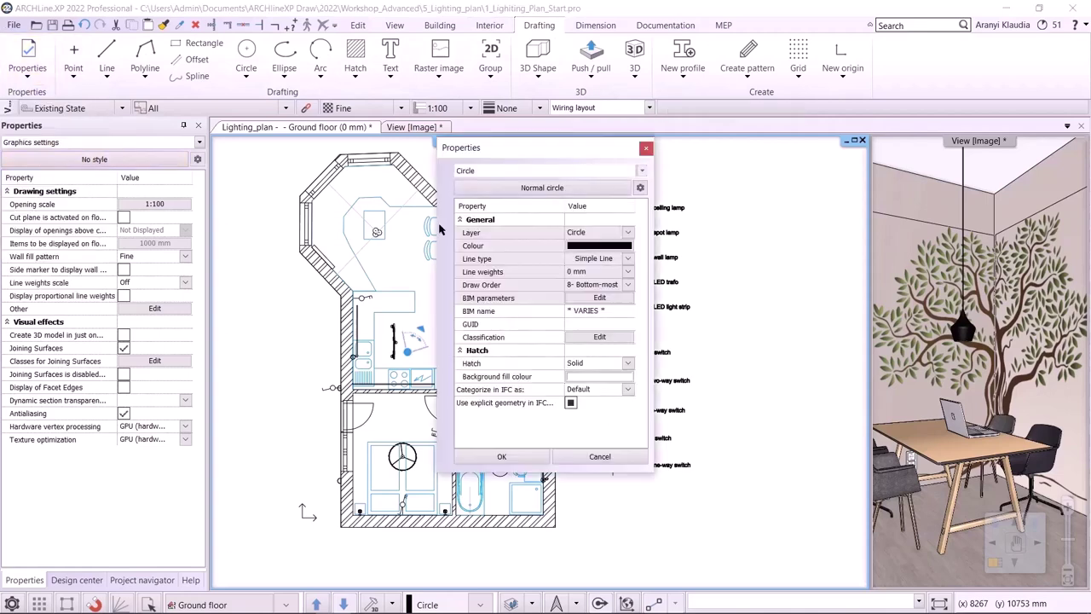
click(628, 234)
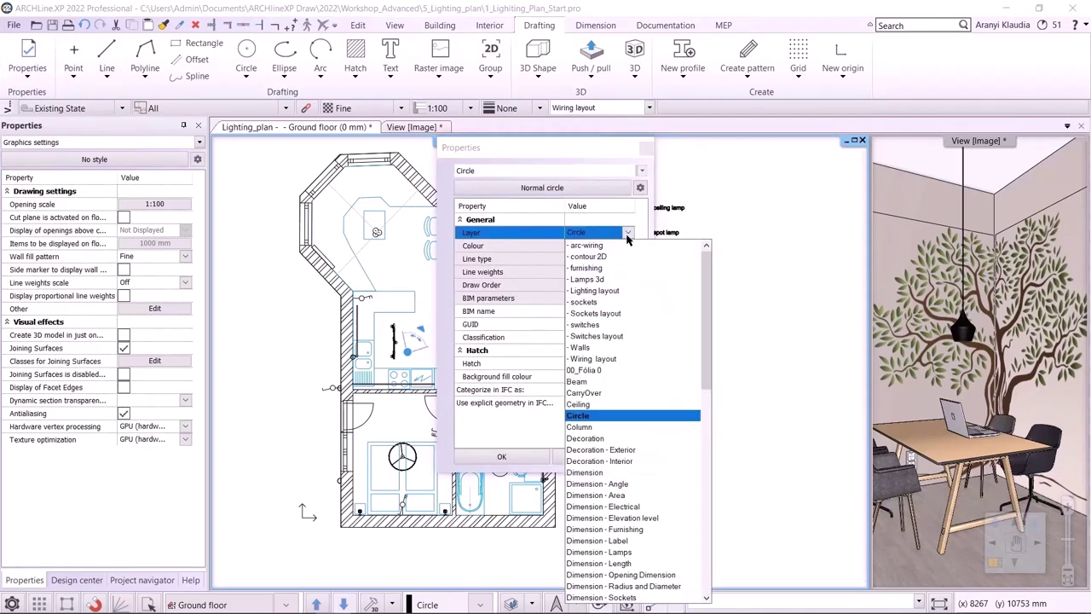
click(611, 245)
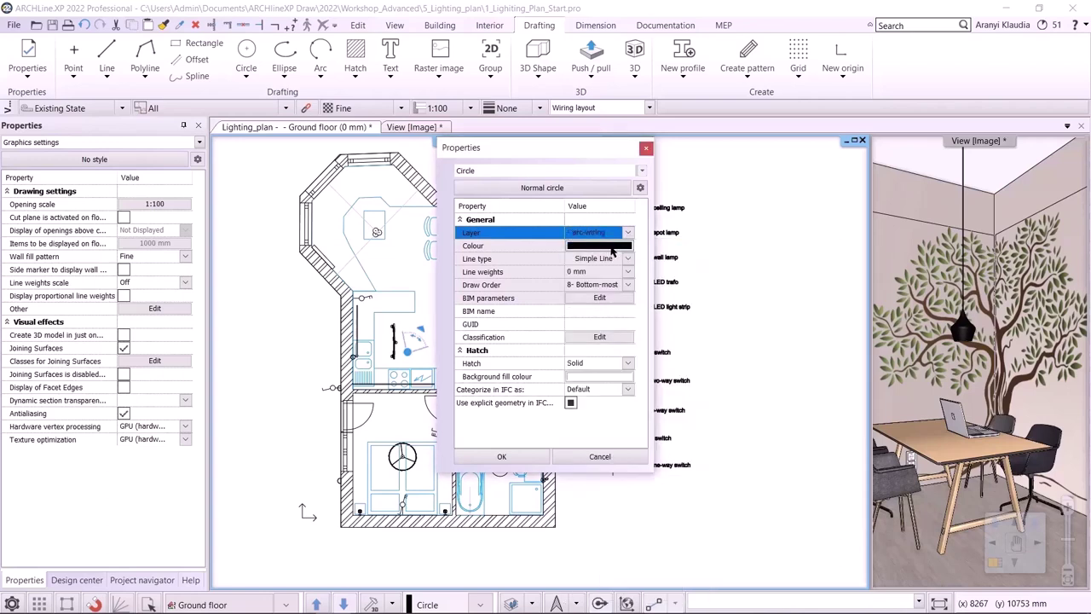
click(619, 246)
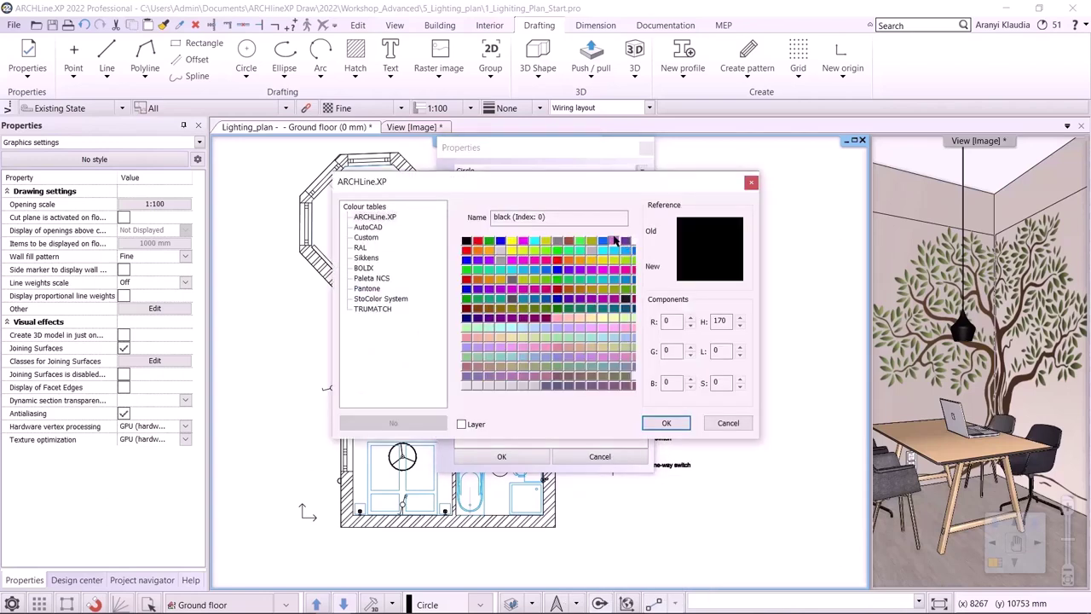
click(615, 242)
click(665, 423)
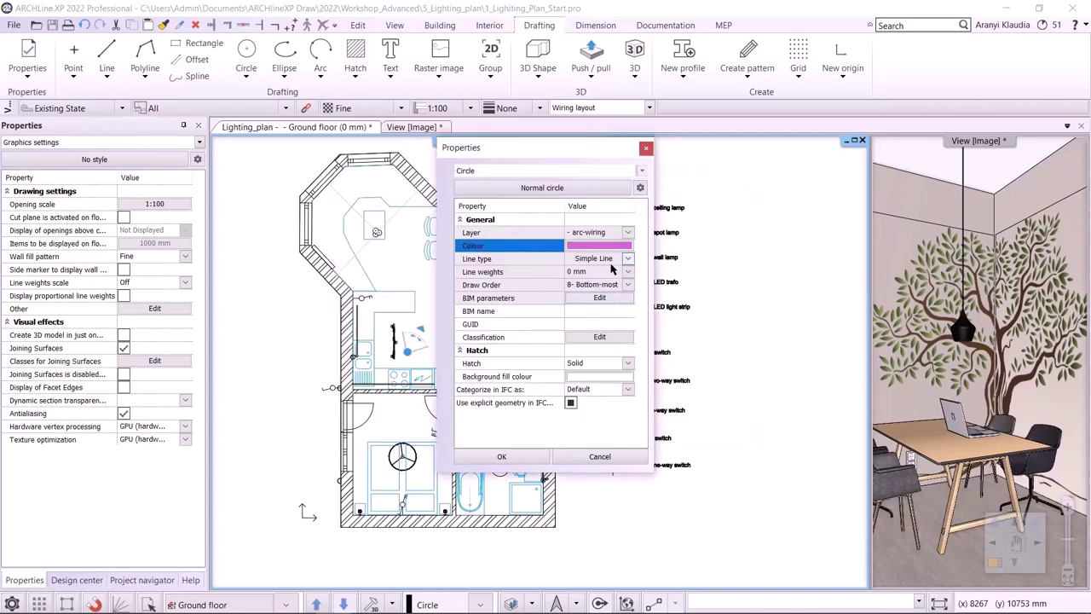
click(619, 267)
text(0,05)
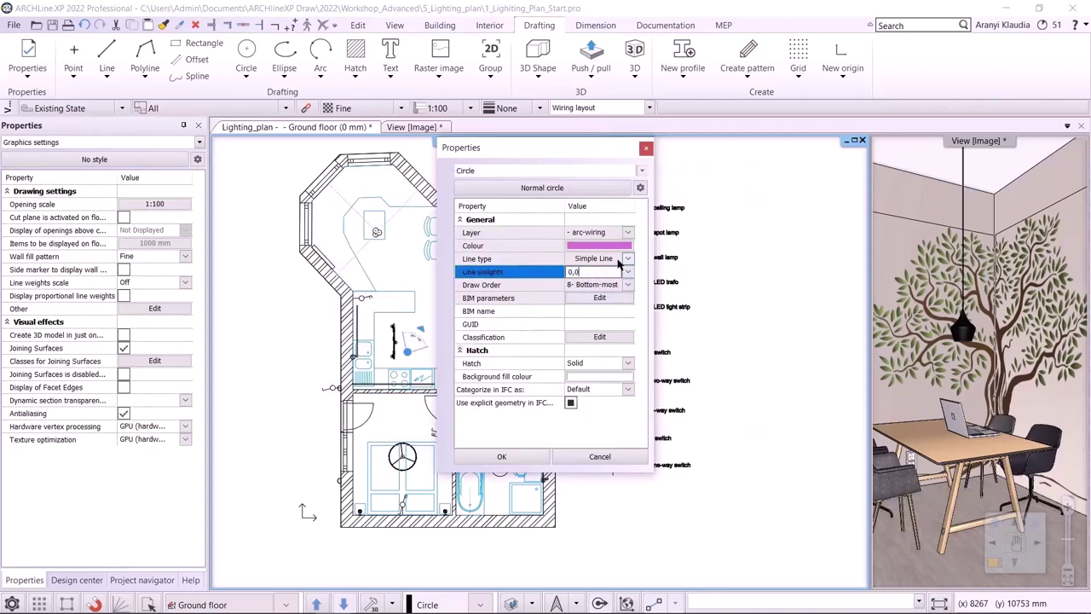
Step: Save the circle settings as a new style named Wiring layout, available in all projects
click(640, 188)
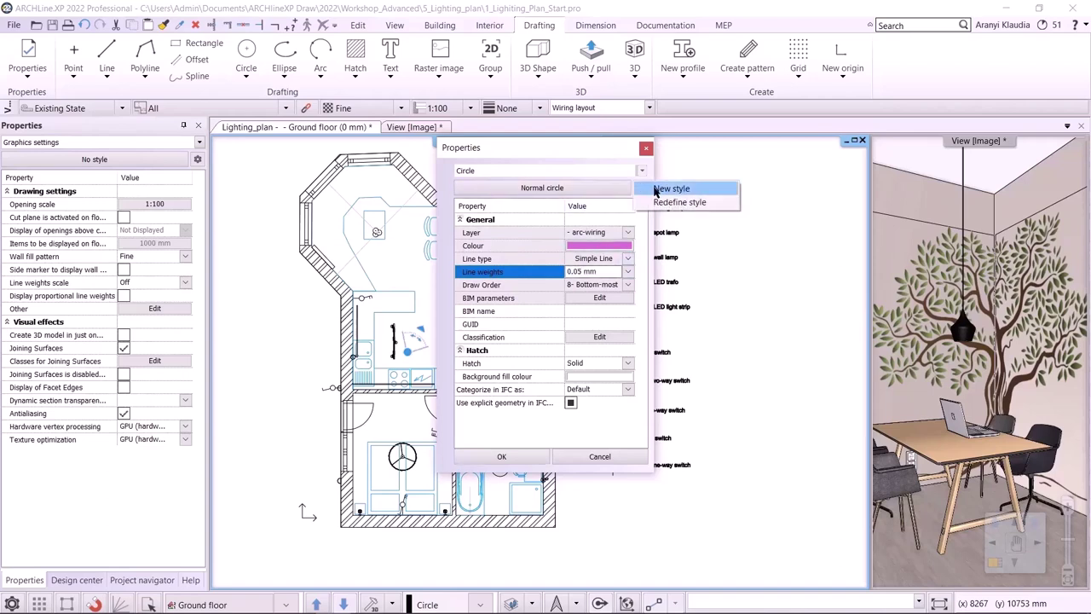
click(671, 188)
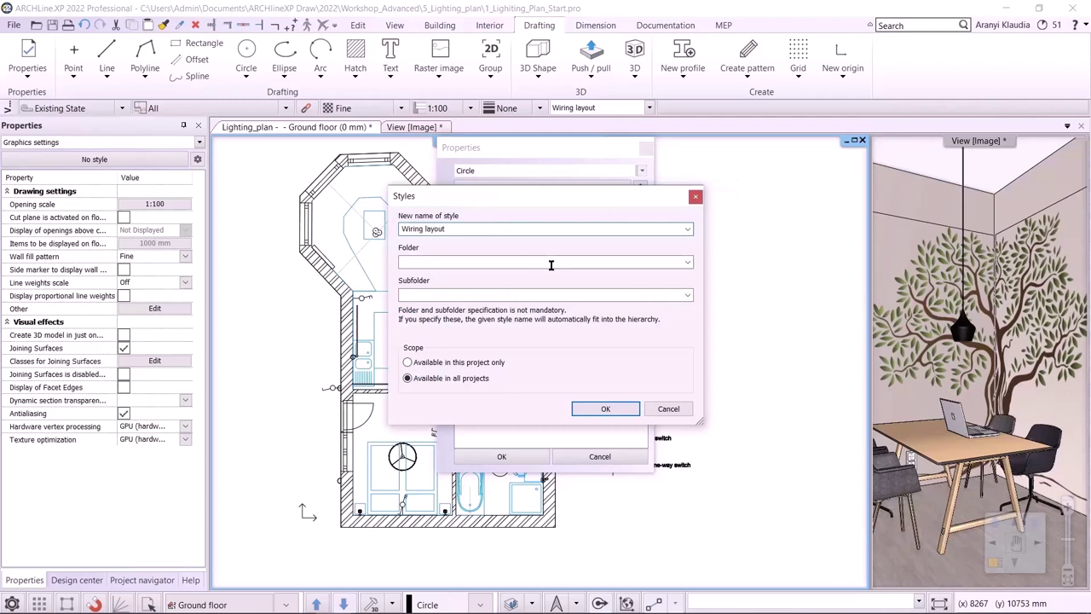
click(580, 409)
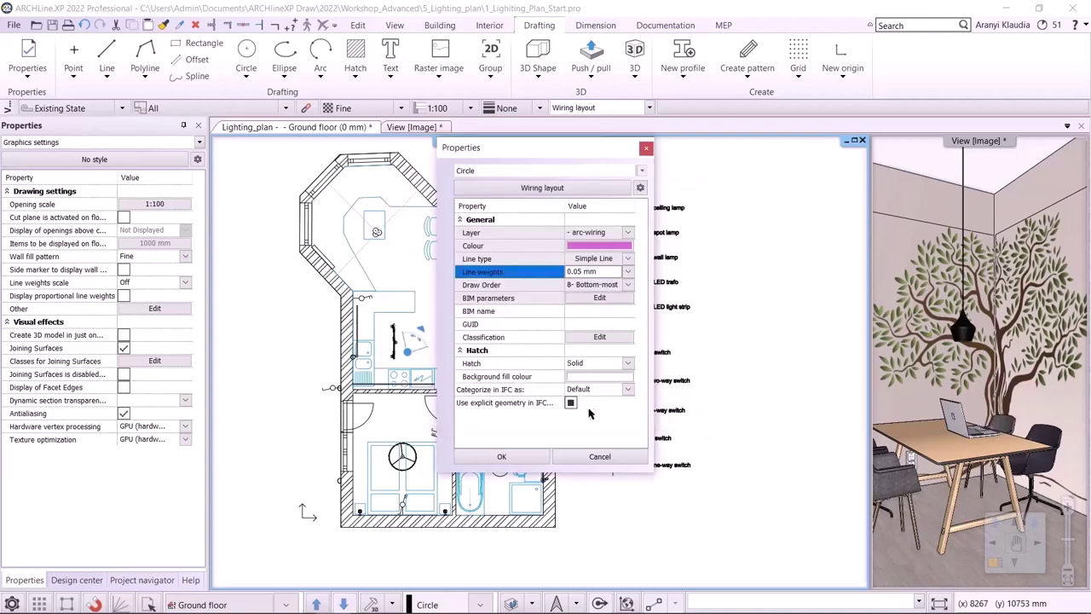
click(502, 458)
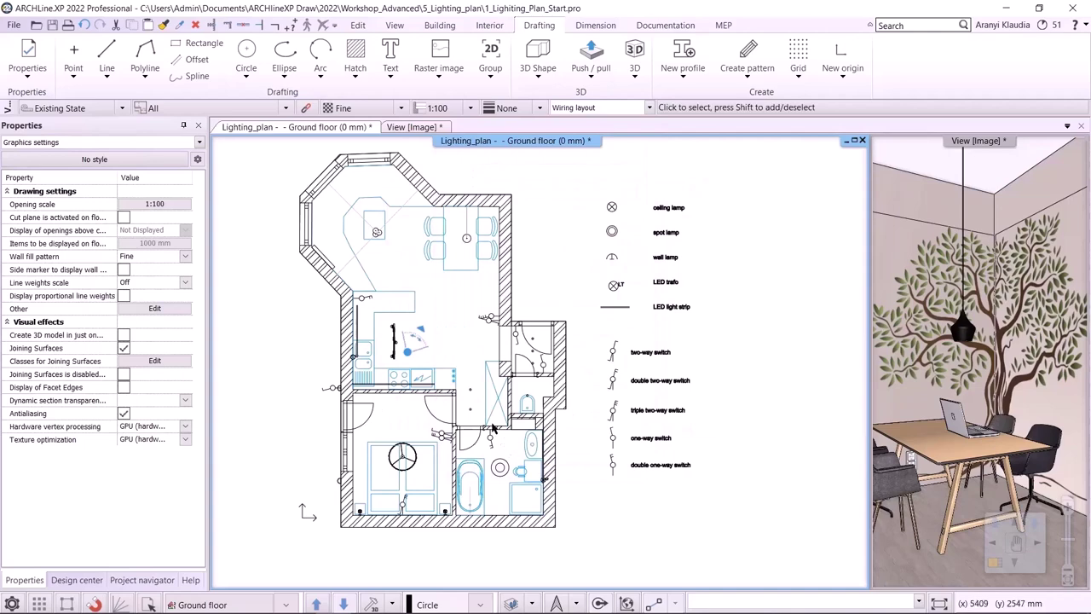
Step: Choose Wiring layout as the arc style in the lighting plan settings
click(489, 24)
click(572, 77)
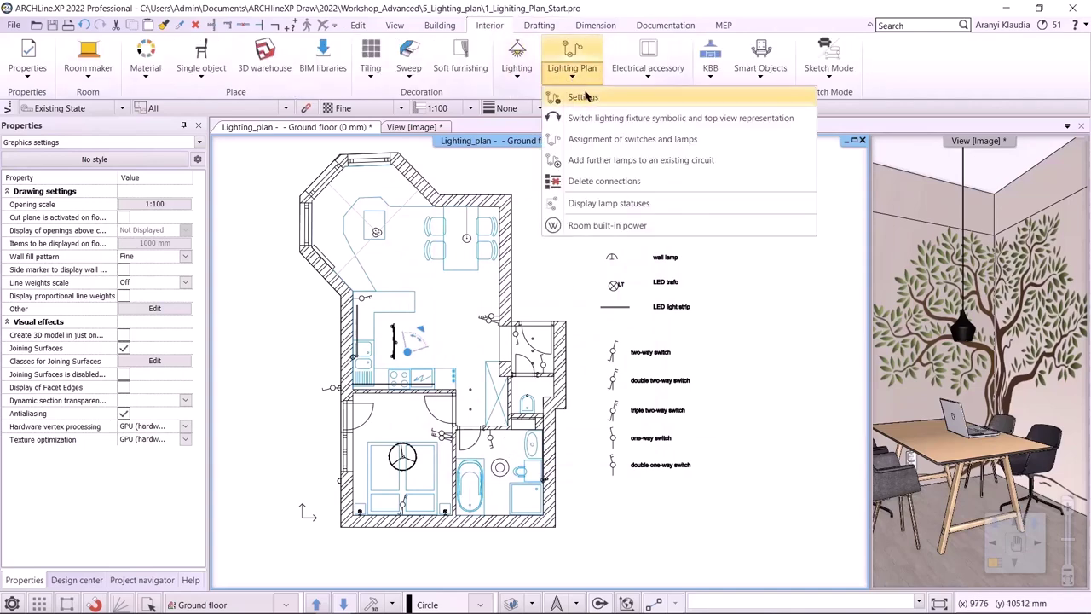
click(583, 96)
click(619, 433)
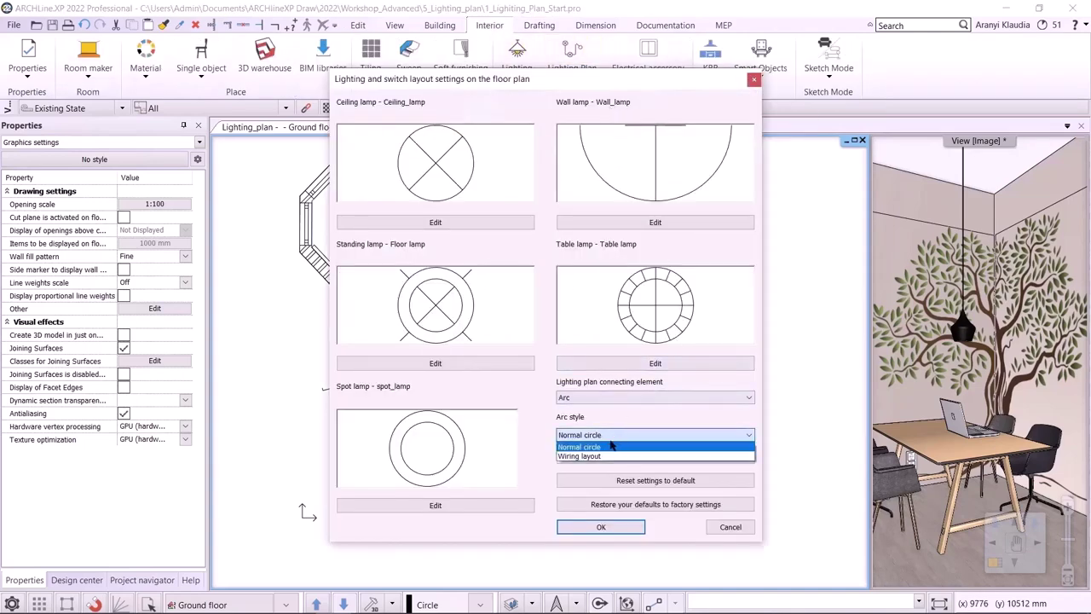
click(584, 460)
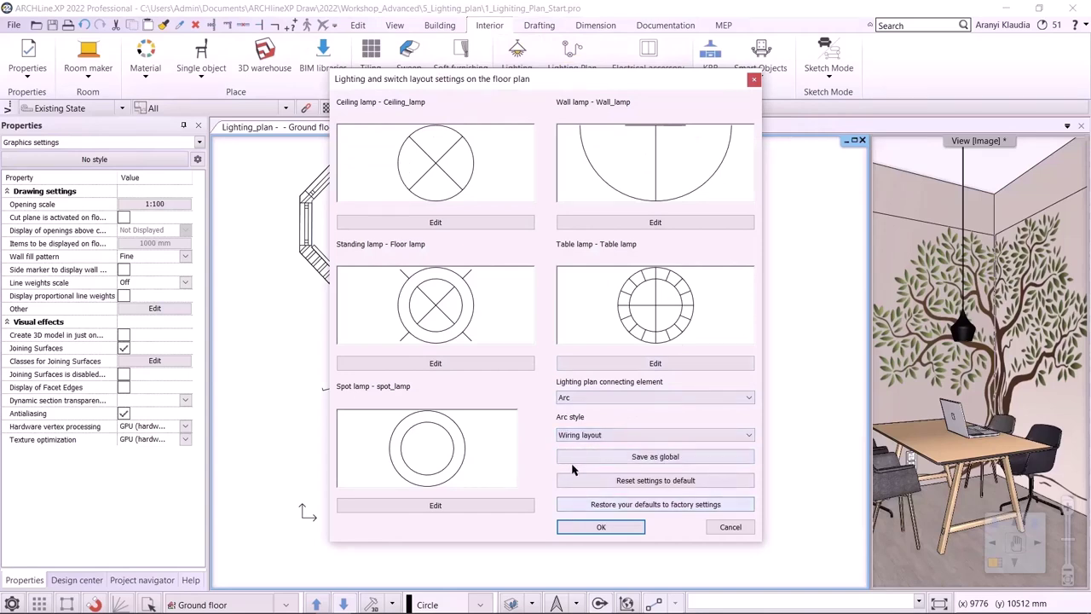
click(580, 528)
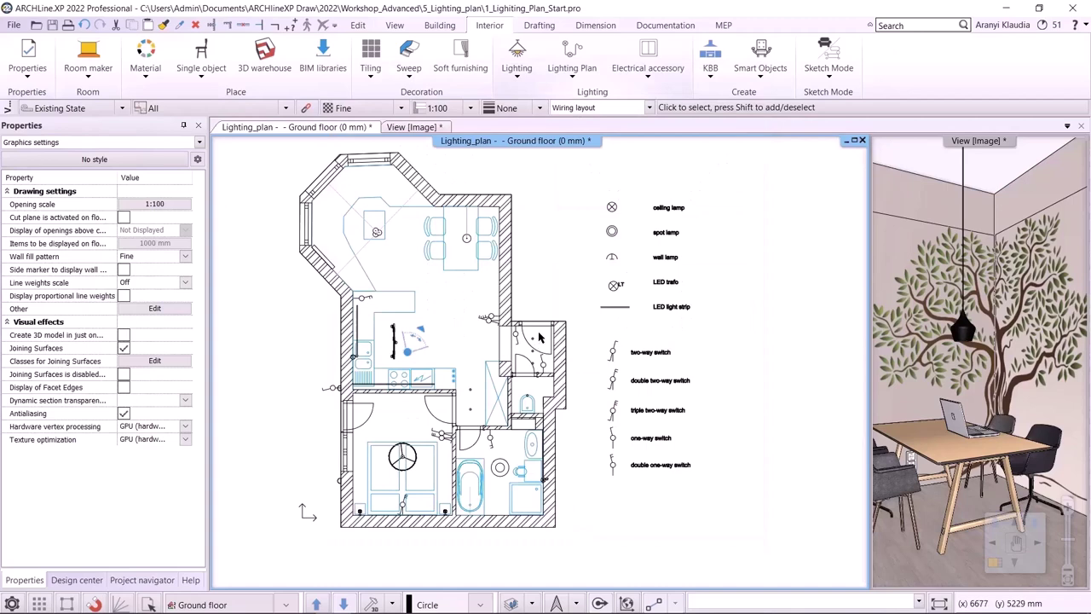
Step: Switch the plan's lighting fixtures from top view to symbolic representation
click(573, 69)
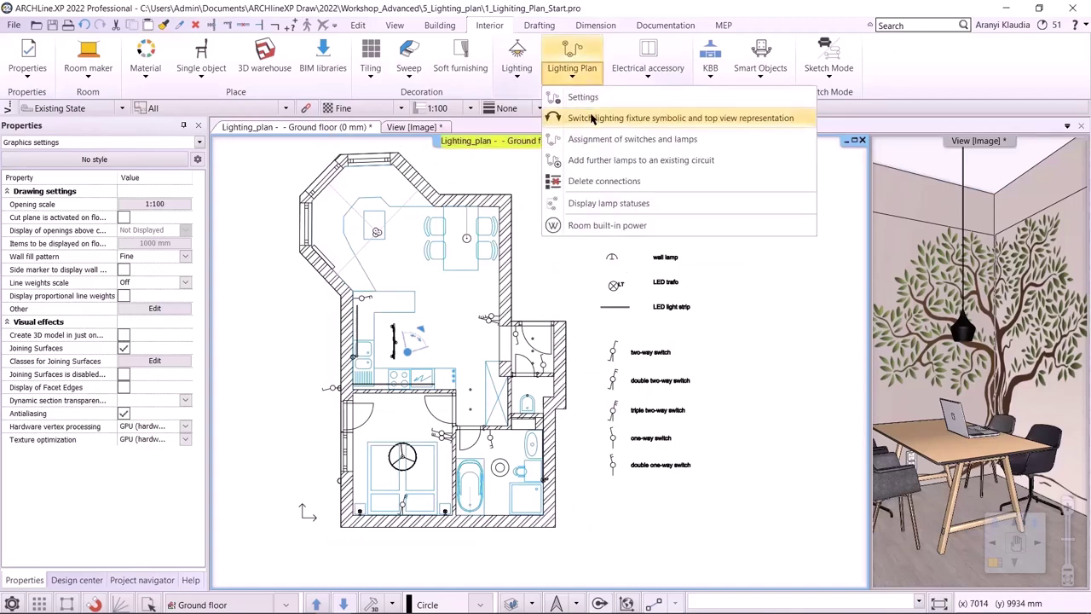
click(601, 119)
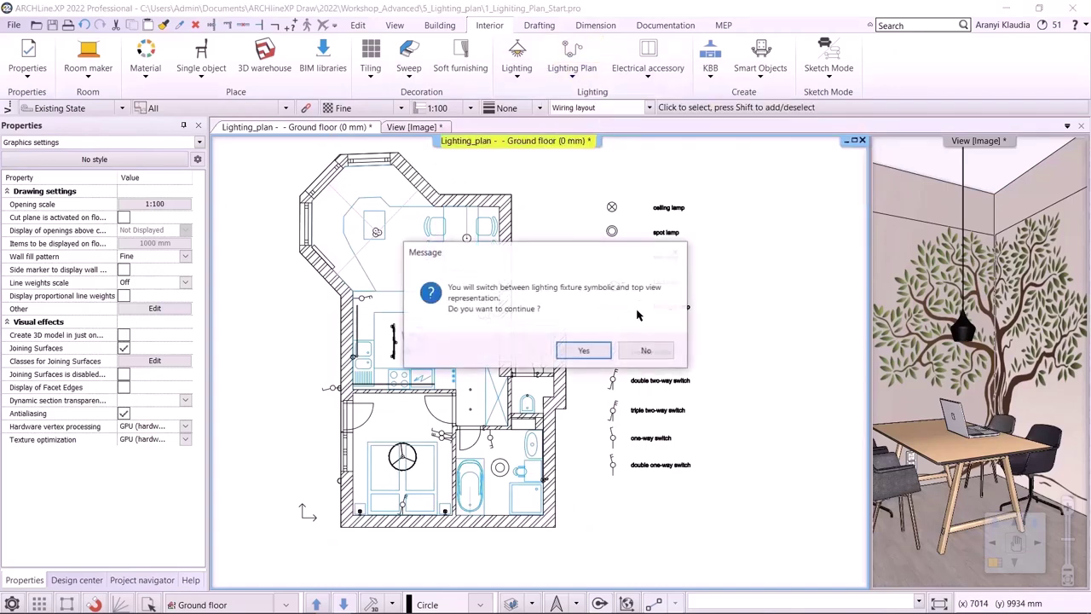
click(585, 353)
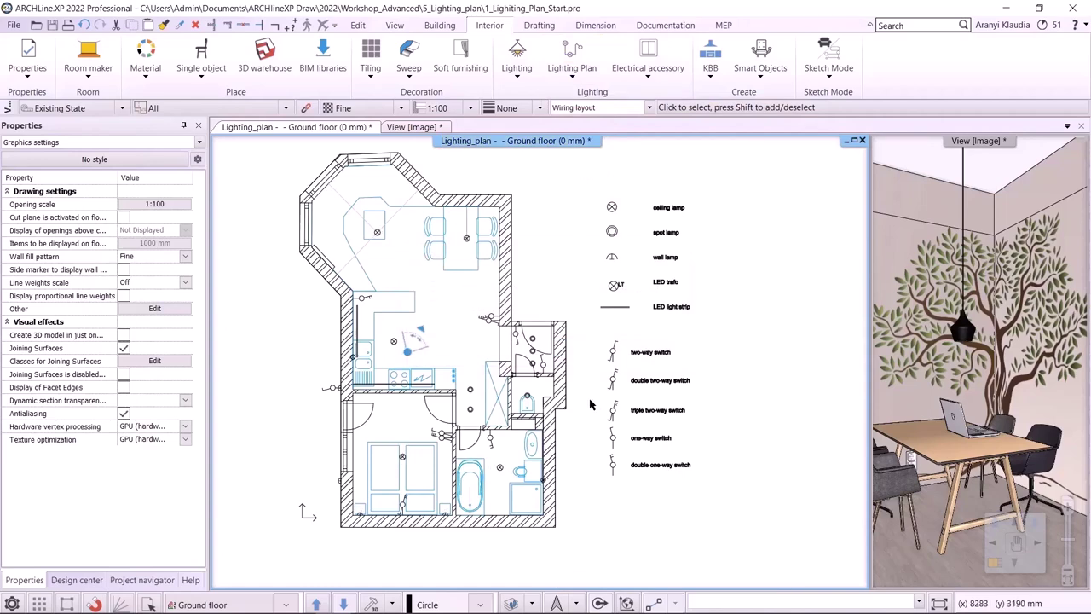
Step: Set the number of ways to 3 for the triple two-way switch beside the bedroom door
scroll(427, 467, up, 5)
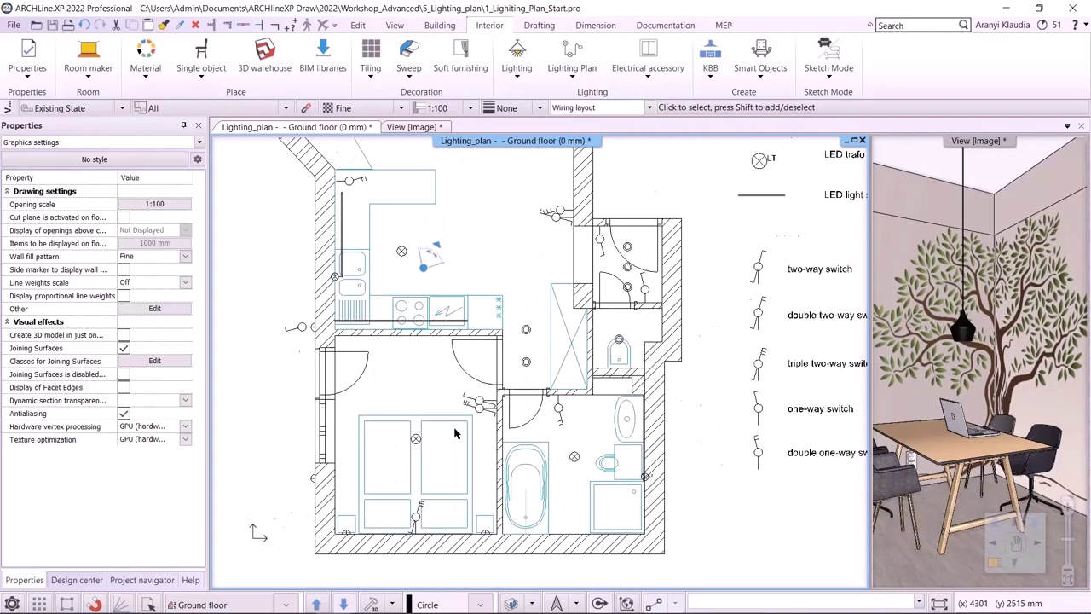
click(582, 367)
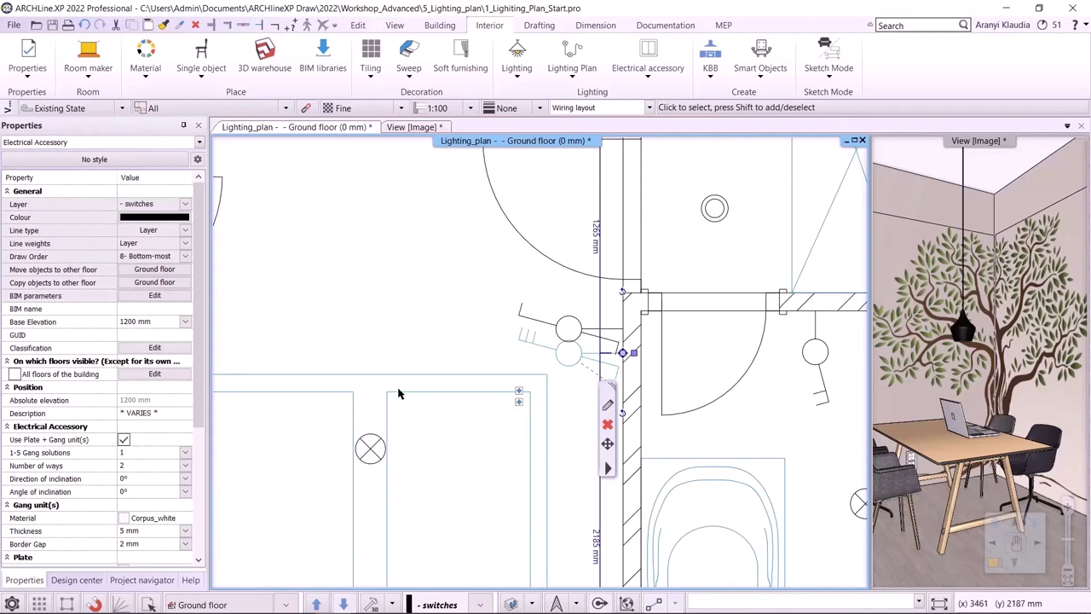
scroll(174, 439, down, 5)
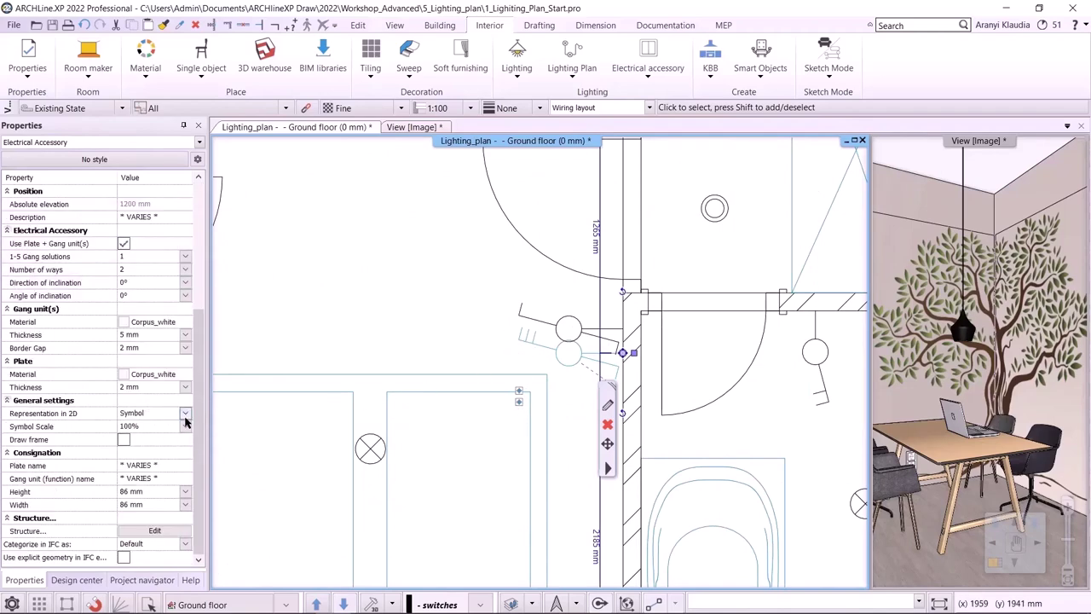
click(186, 270)
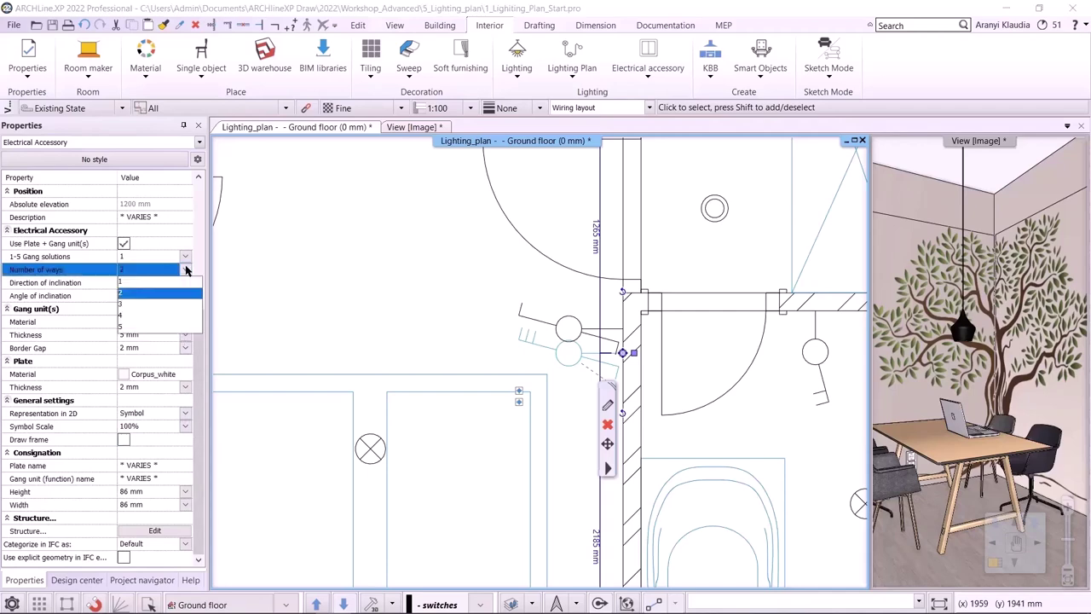
click(136, 295)
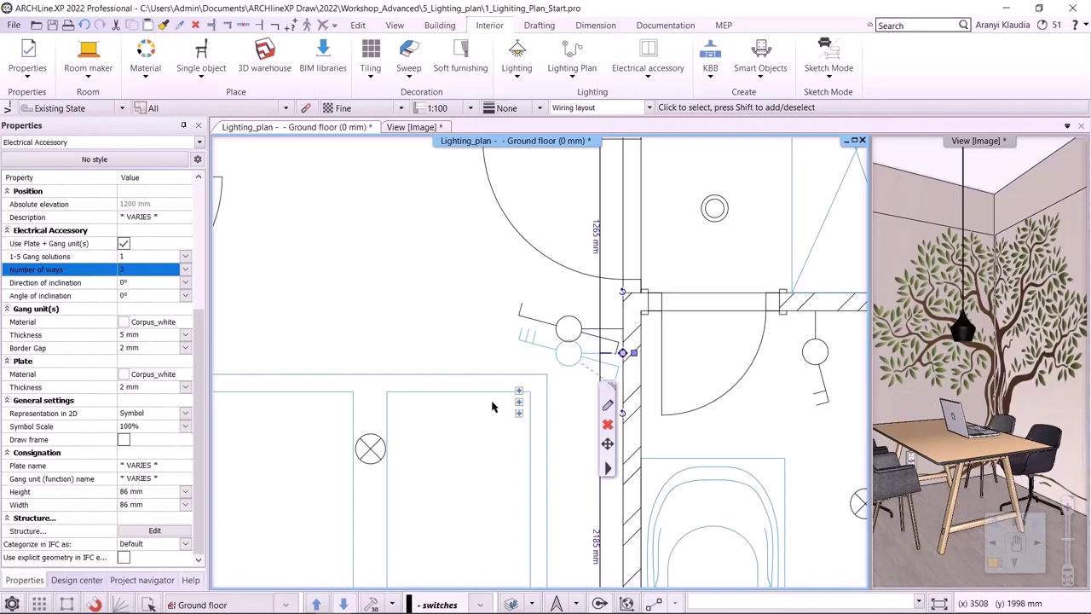
Step: Assign the bedroom ceiling lamp to the triple switch beside the bedroom door, using a connecting arc of about 729 mm radius
scroll(492, 416, down, 1)
scroll(492, 415, down, 2)
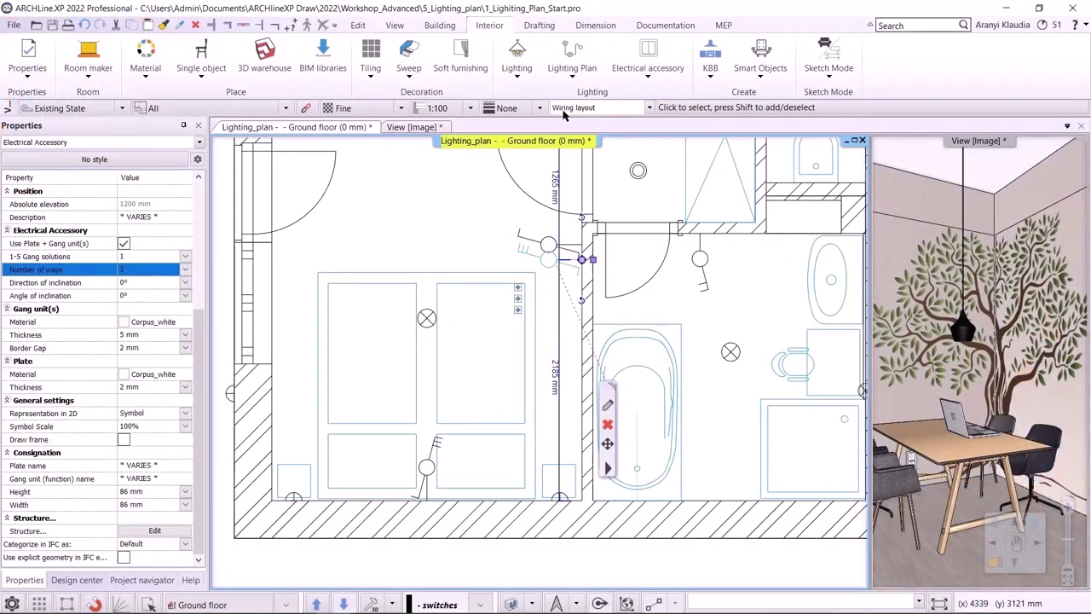
click(576, 73)
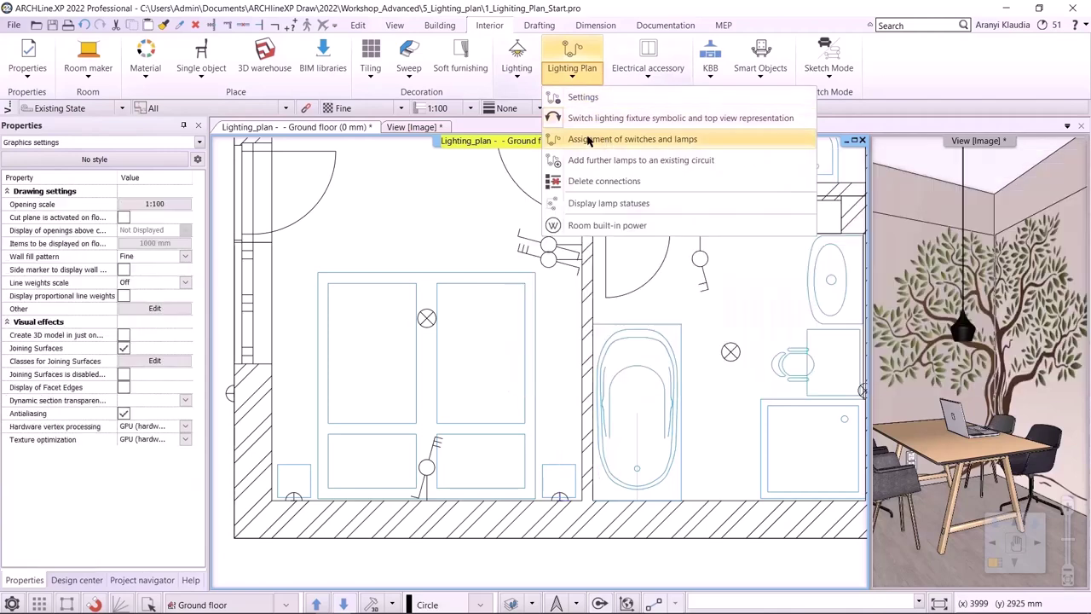
click(608, 140)
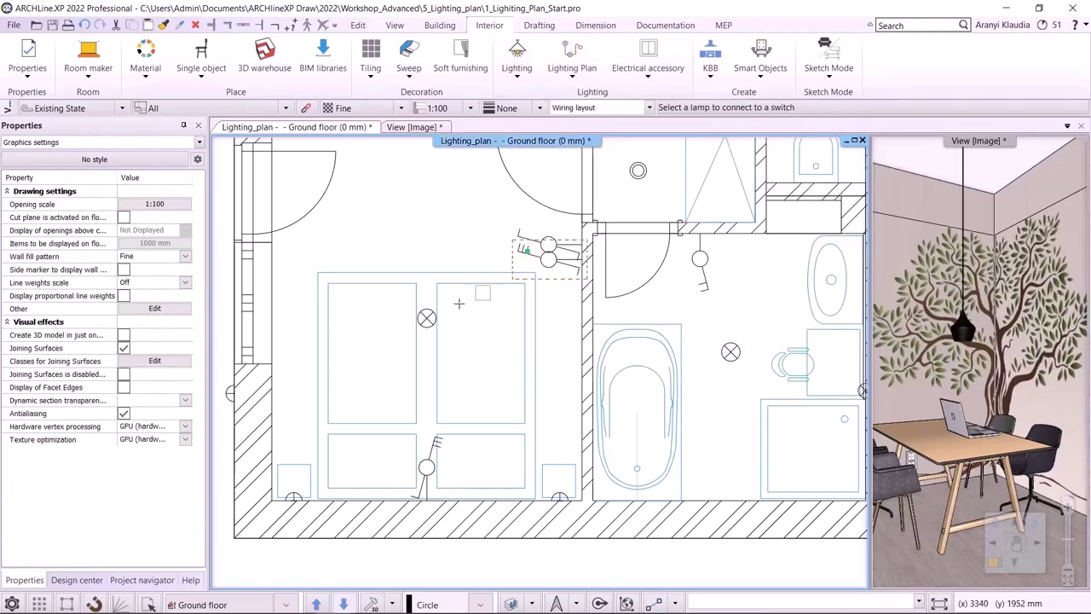
click(426, 318)
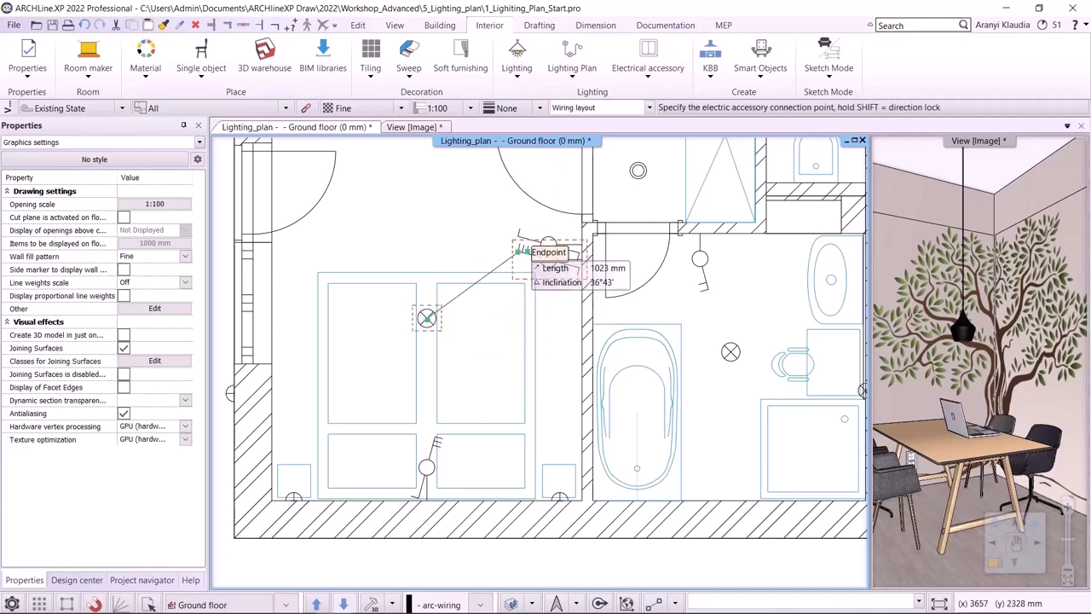
click(521, 248)
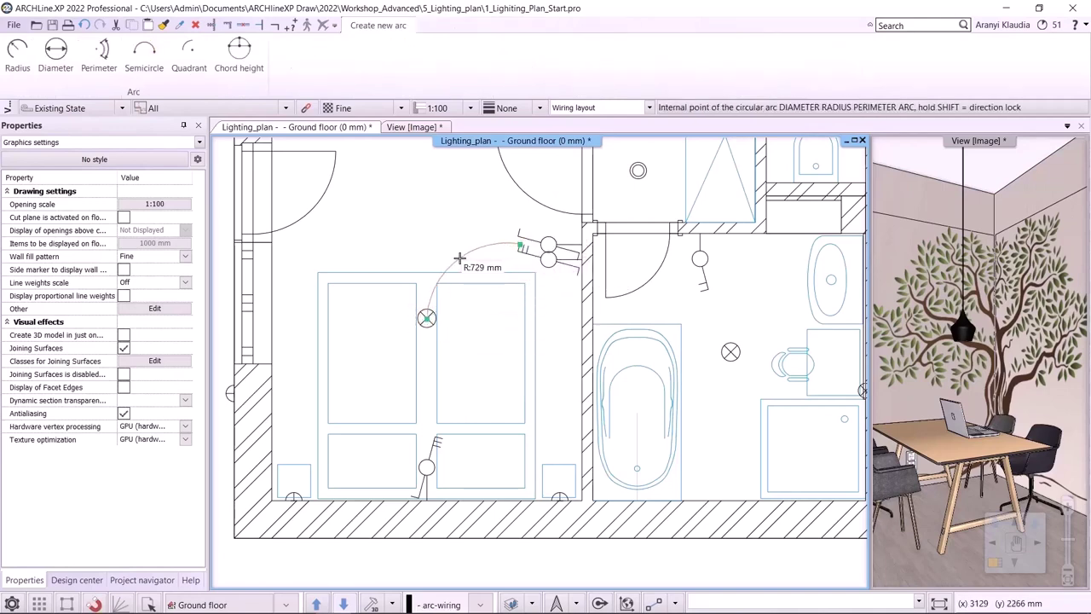
click(459, 257)
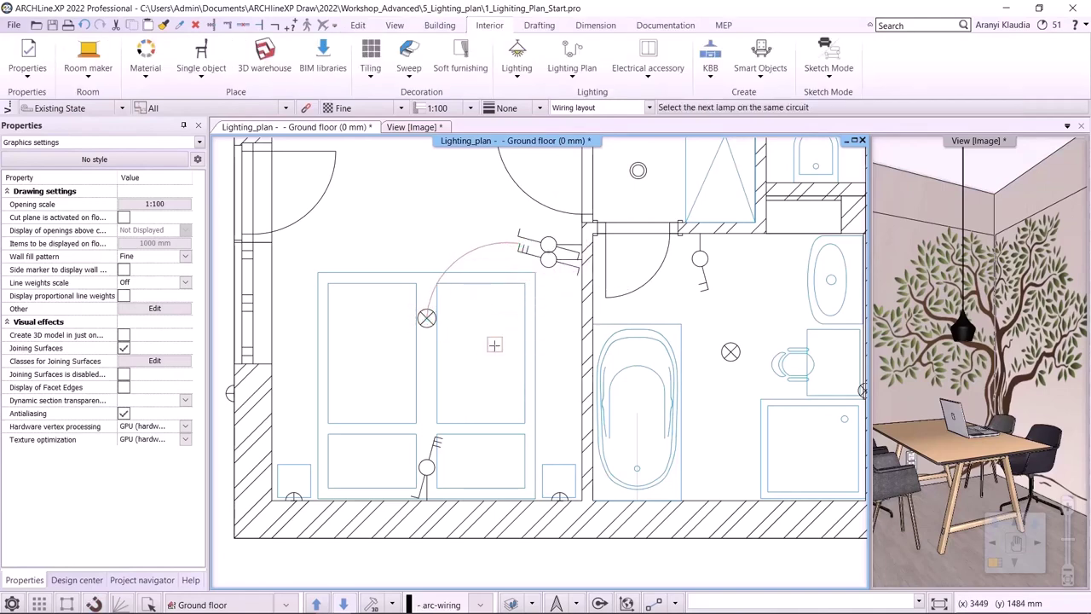
key(Escape)
Step: Connect the left bedside wall lamp to the second way of the door-side triple switch with an arc of about 1739 mm radius
click(548, 264)
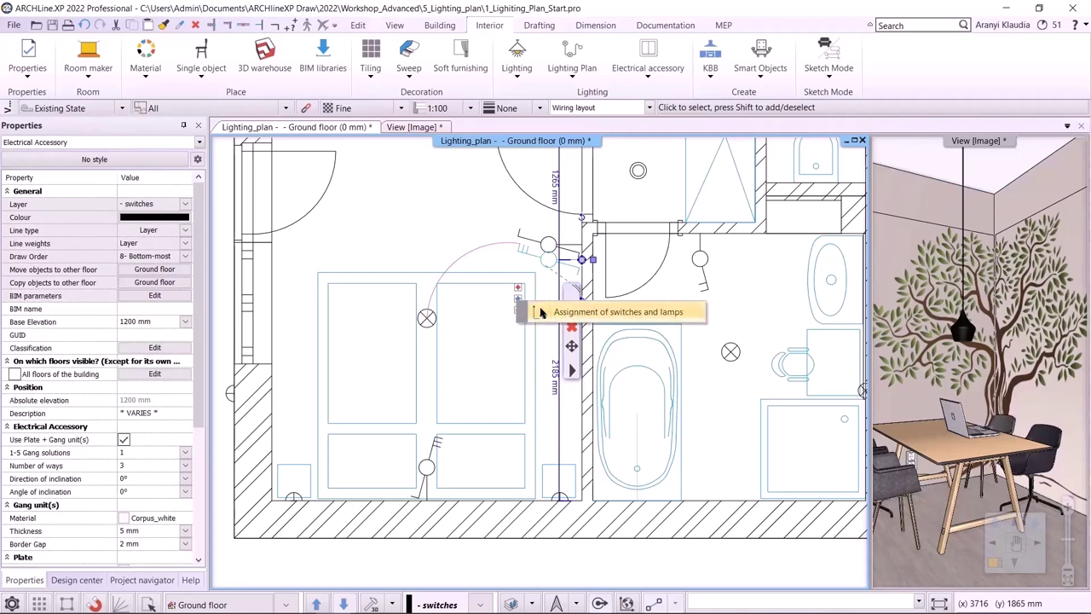
click(541, 313)
click(294, 493)
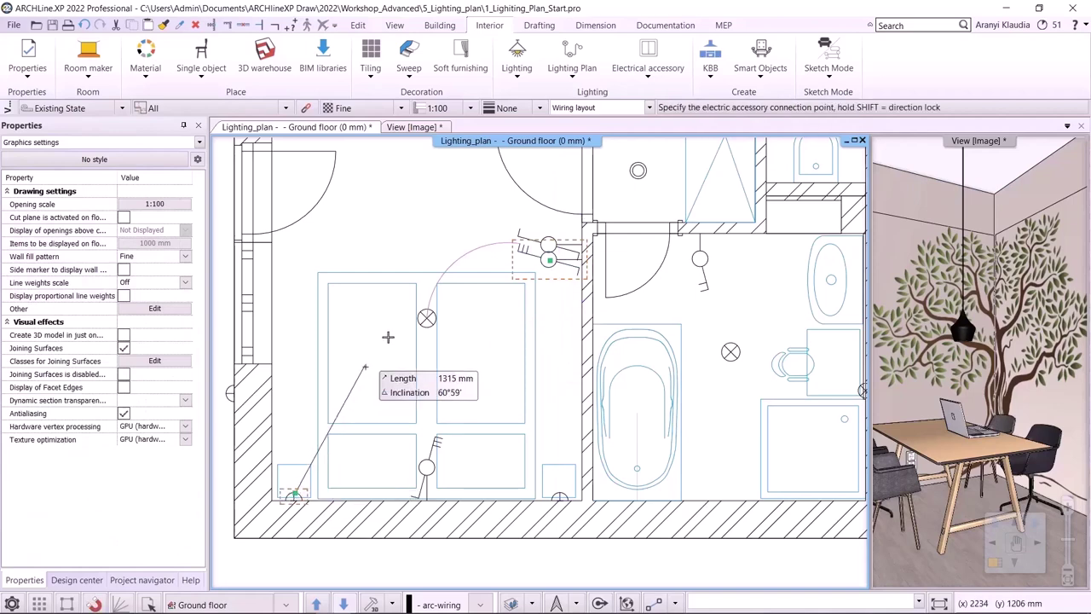
click(525, 247)
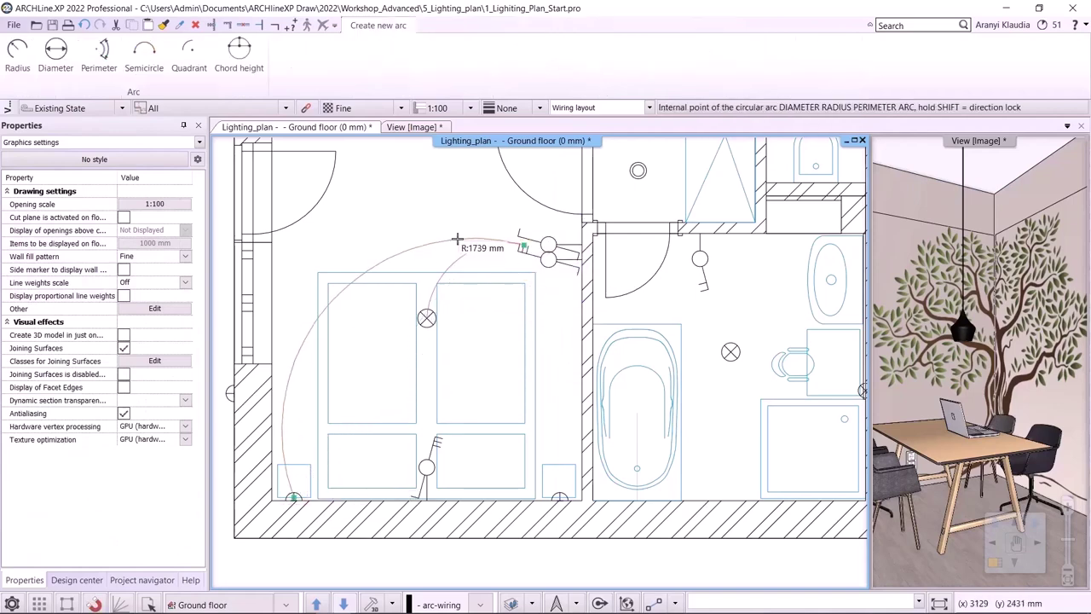
click(456, 240)
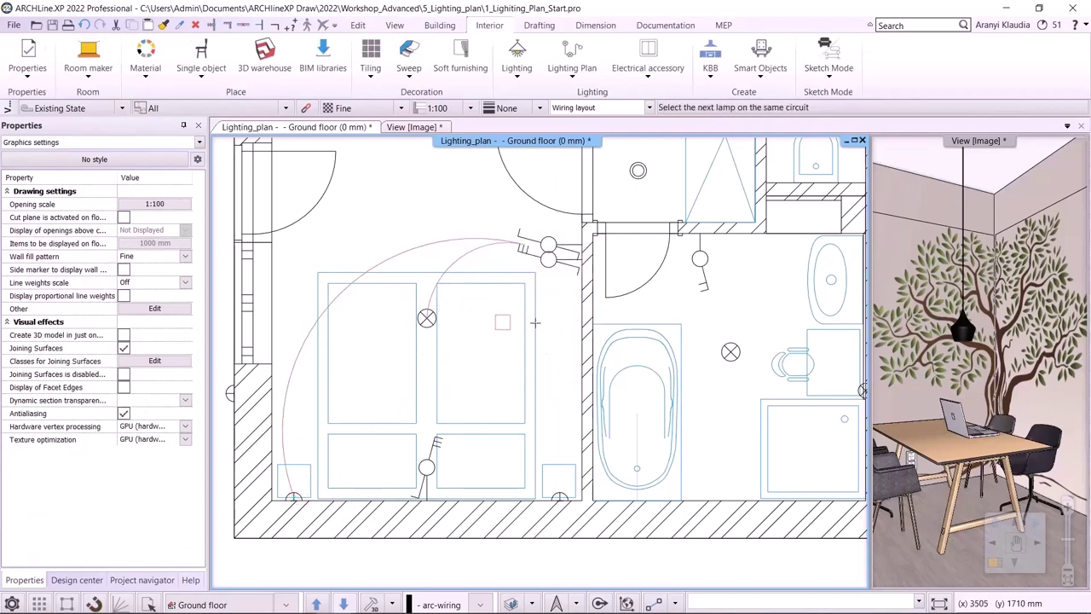
key(Escape)
Step: Connect the right bedside wall lamp to the third way of the door-side triple switch with an arc bulging towards the bed
click(520, 303)
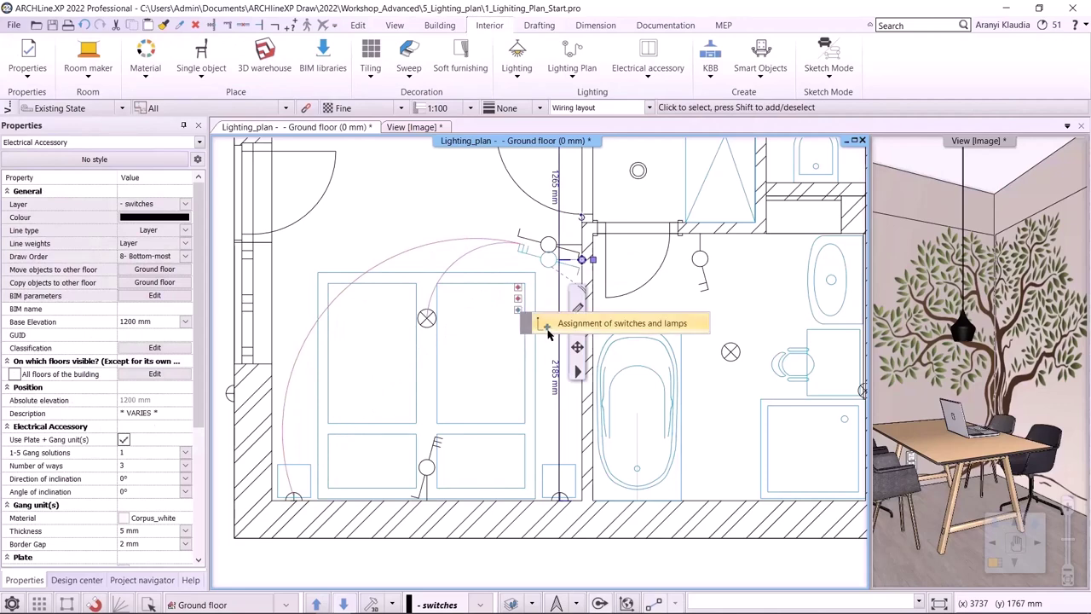
click(518, 311)
click(549, 244)
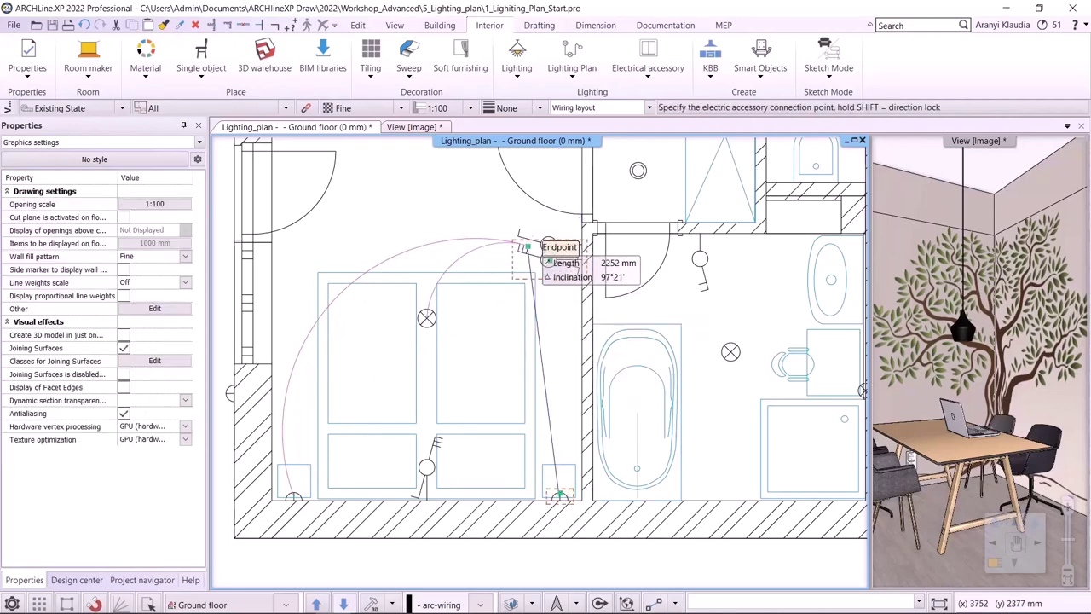
click(528, 247)
click(517, 325)
key(Escape)
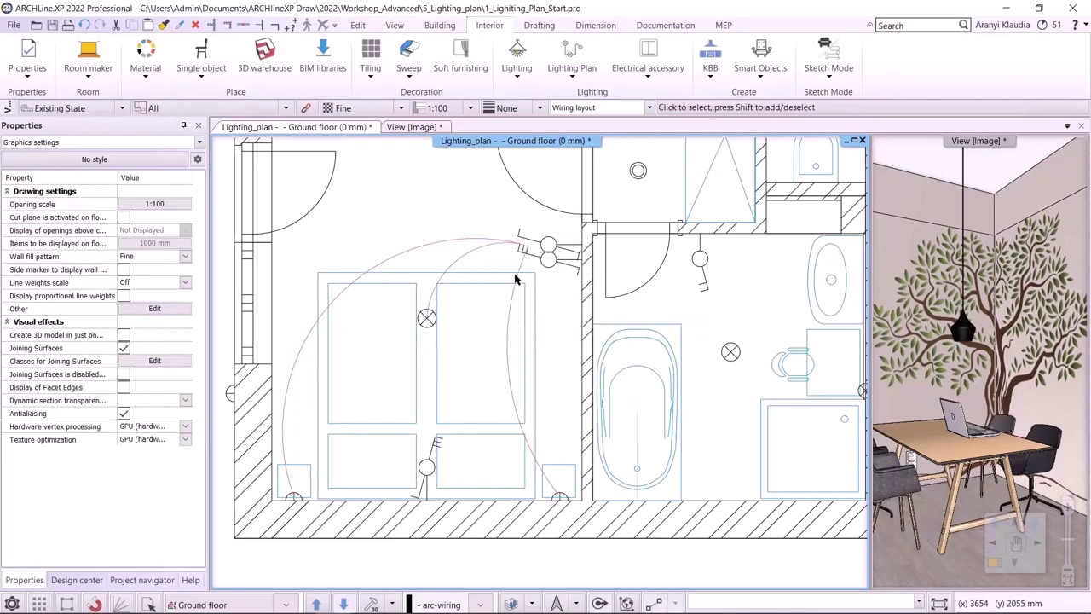
Step: Assign the bedroom ceiling lamp to the first way of the triple switch at the bed's head with a curved wiring line
click(425, 501)
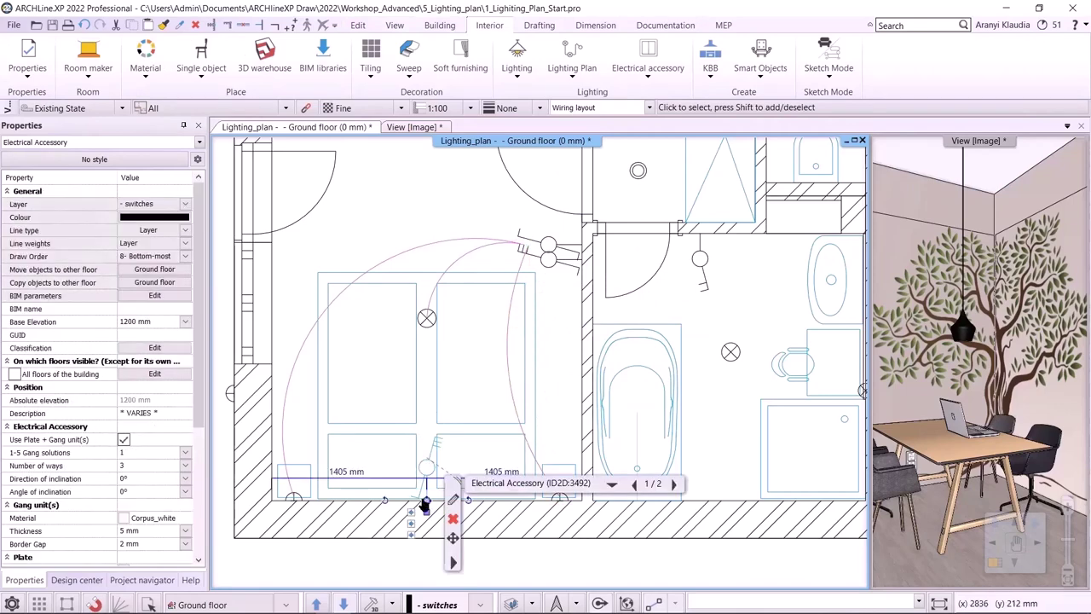
click(426, 510)
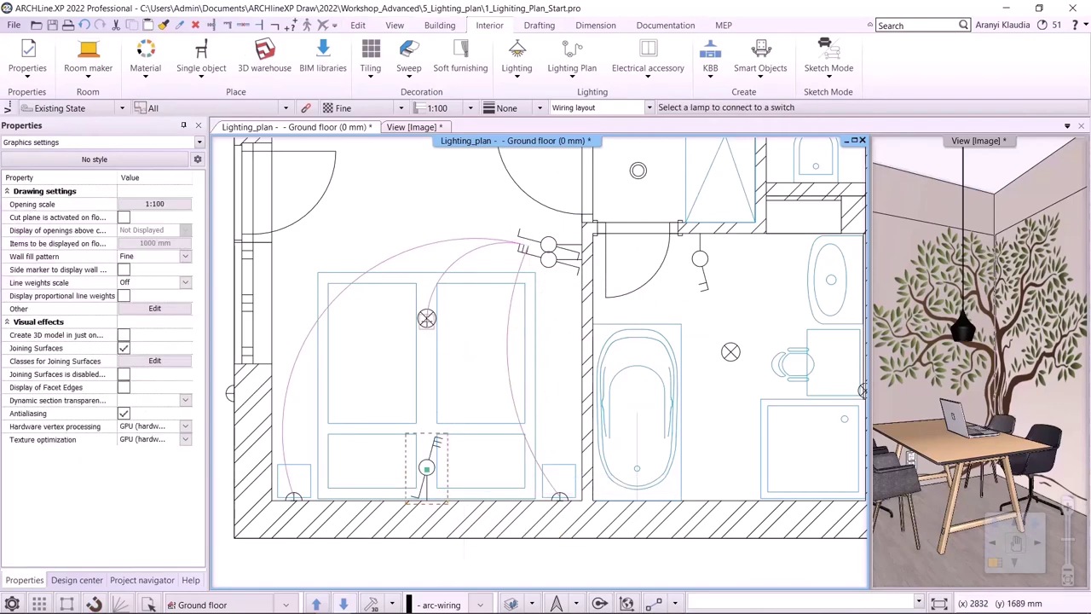
click(436, 424)
click(448, 366)
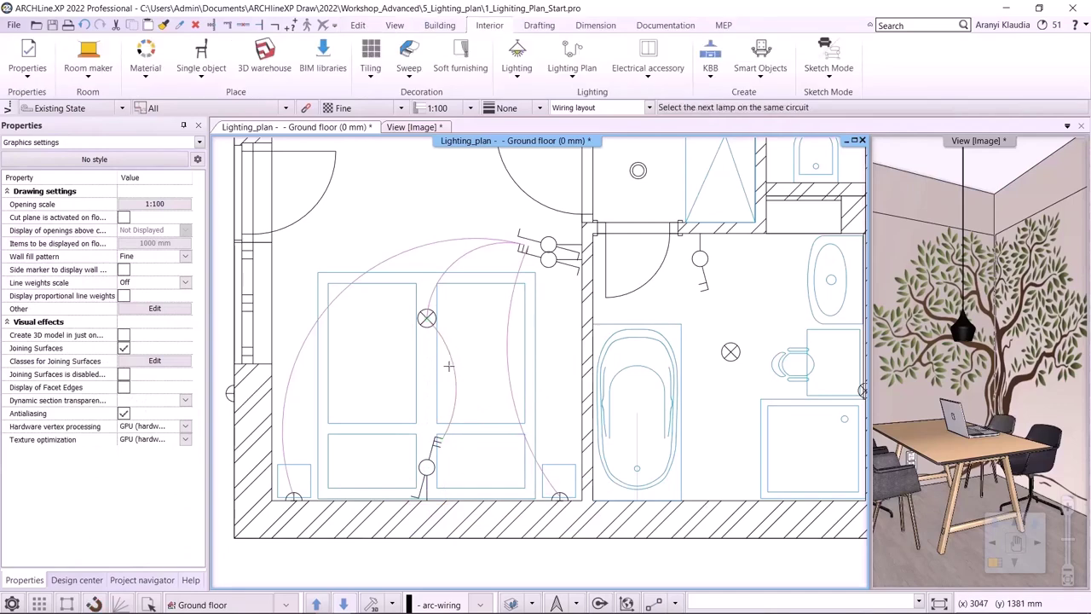
key(Escape)
Step: Connect the left bedside wall lamp to the second way of the triple switch at the bed's head with an arc
click(428, 484)
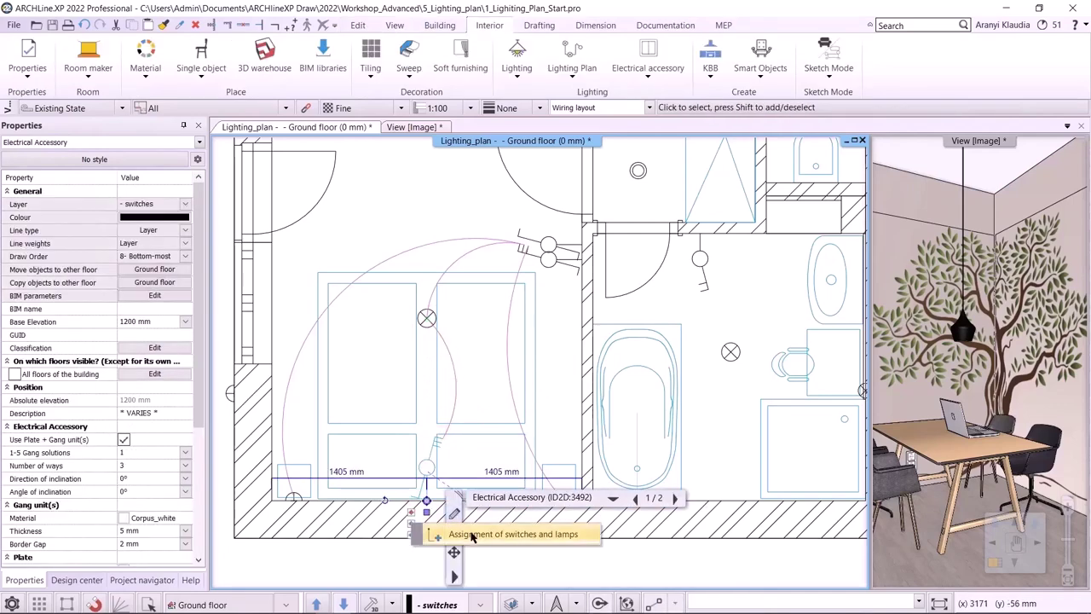
click(411, 514)
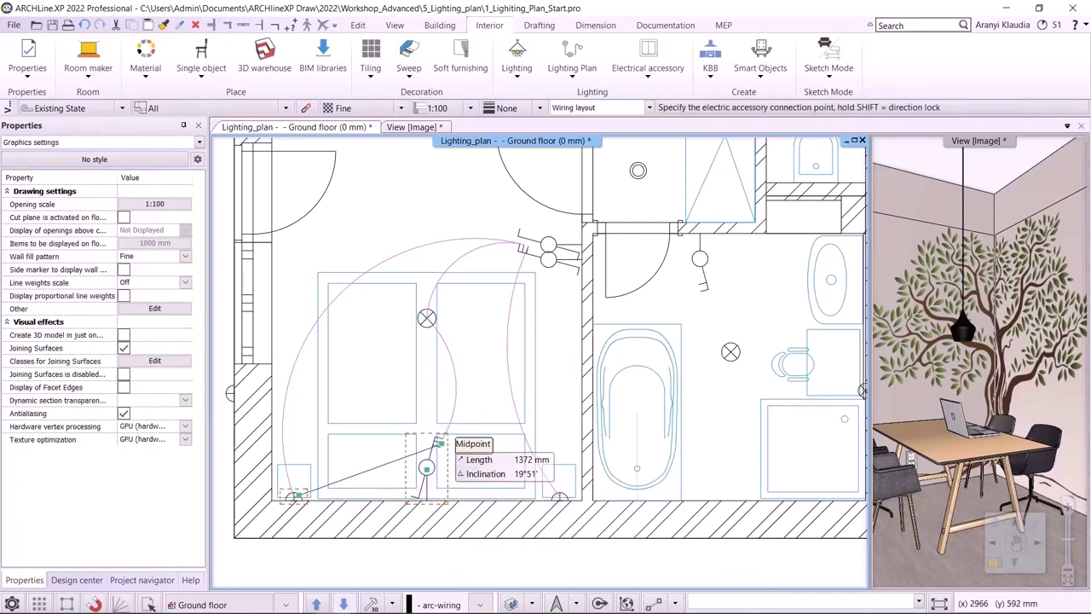
click(426, 467)
key(Escape)
Step: Connect the right bedside wall lamp to the third way of the triple switch at the bed's head with an arc
click(417, 520)
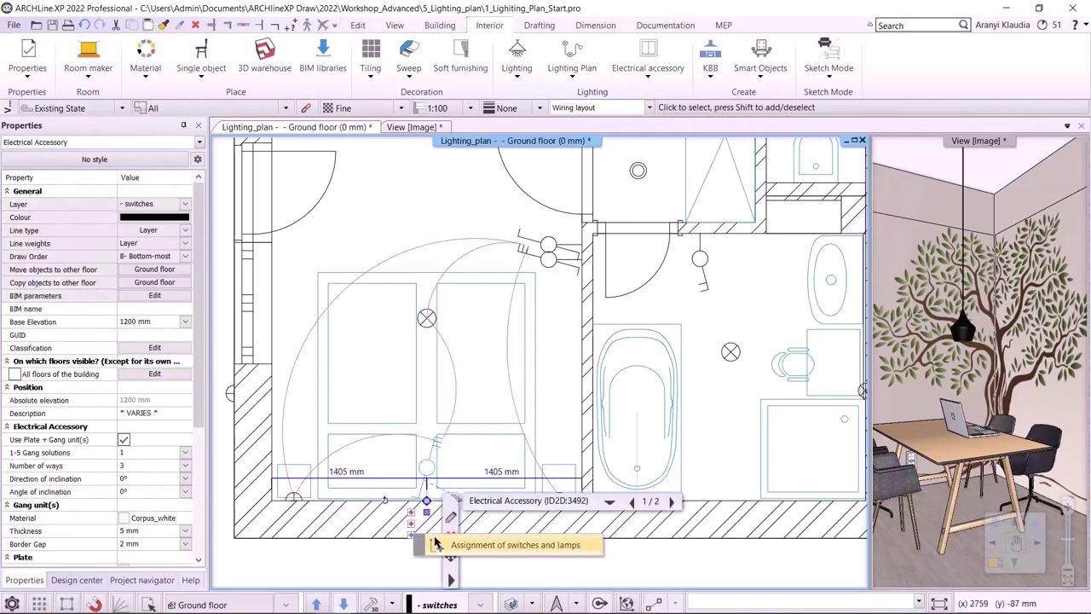
click(416, 527)
click(426, 467)
click(562, 494)
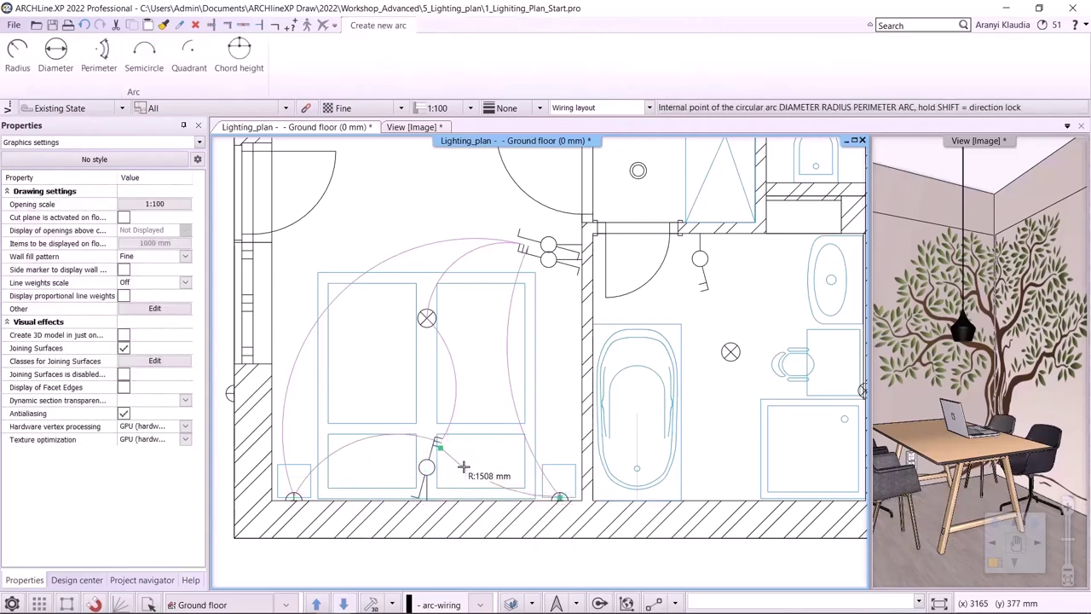
click(526, 461)
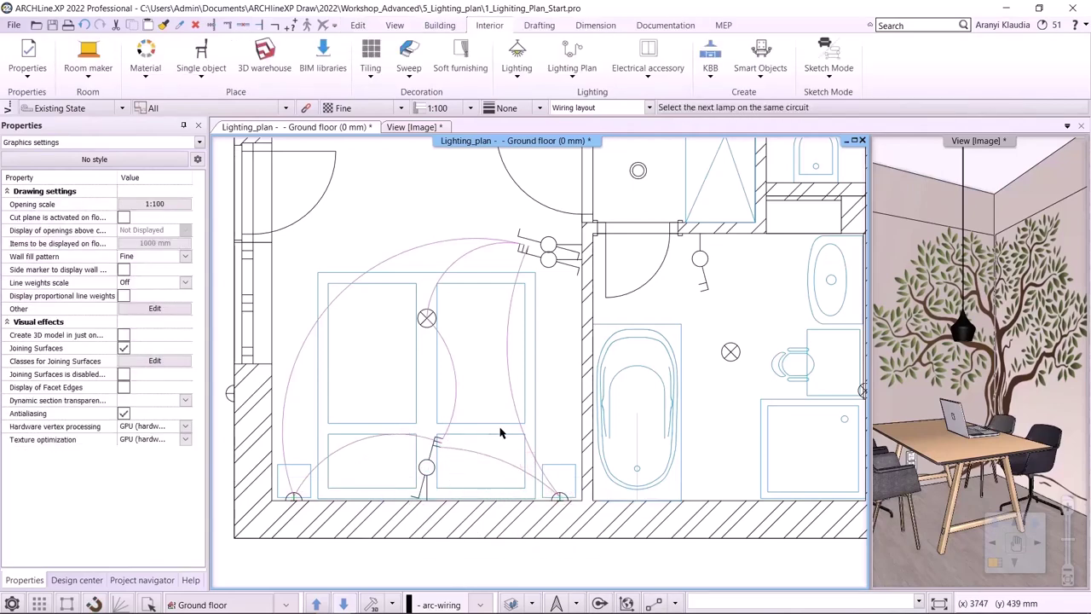
key(Escape)
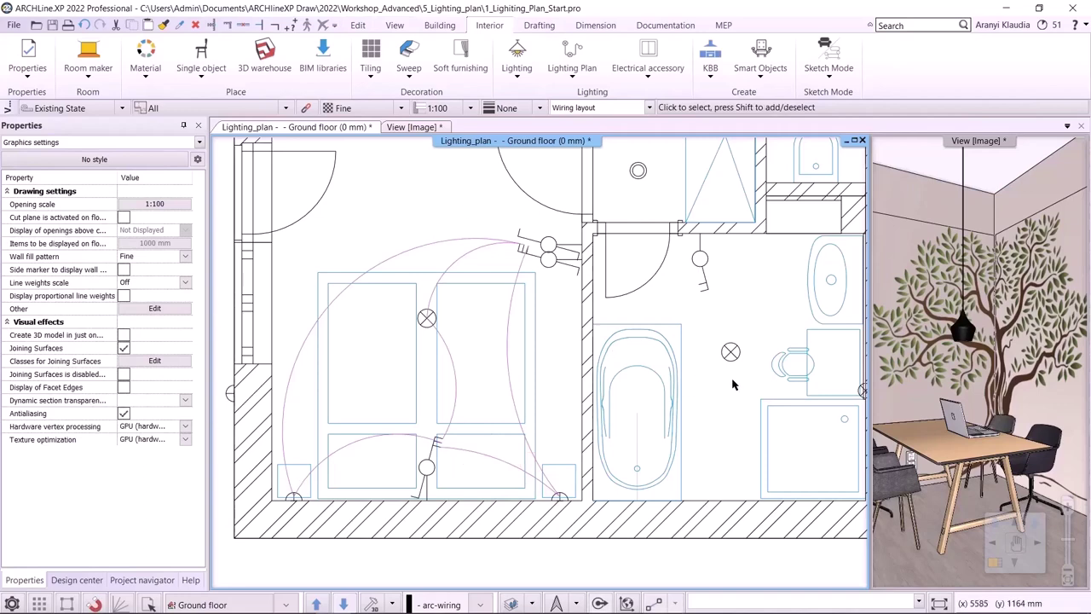
Step: Connect the bathroom's wall-side LED light strip to the first way of the double one-way switch with an arc of about 2105 mm radius
scroll(732, 385, up, 2)
middle_drag(731, 385, 601, 353)
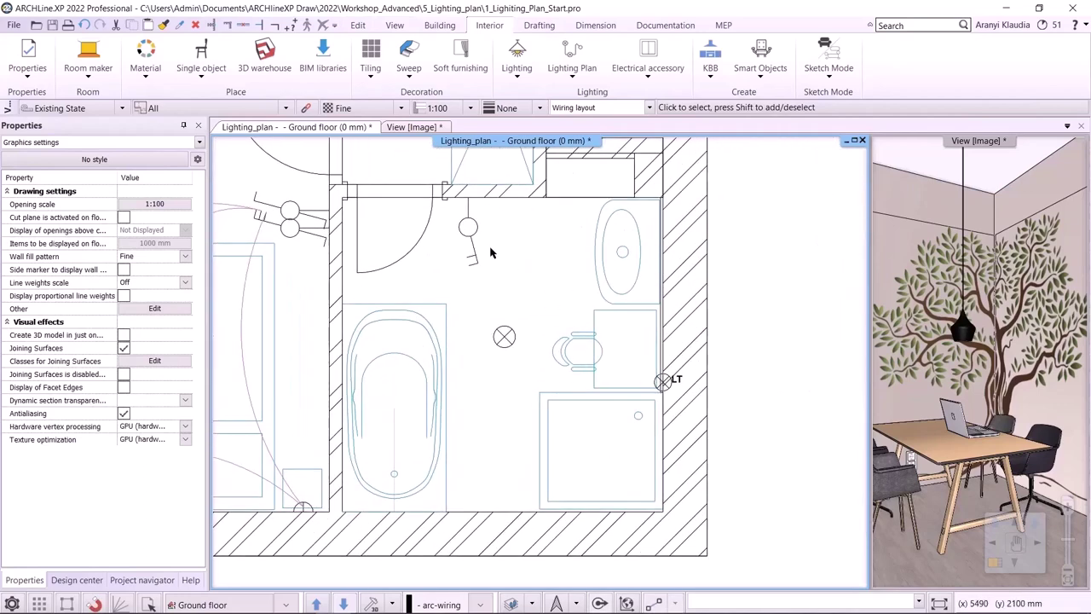
click(470, 258)
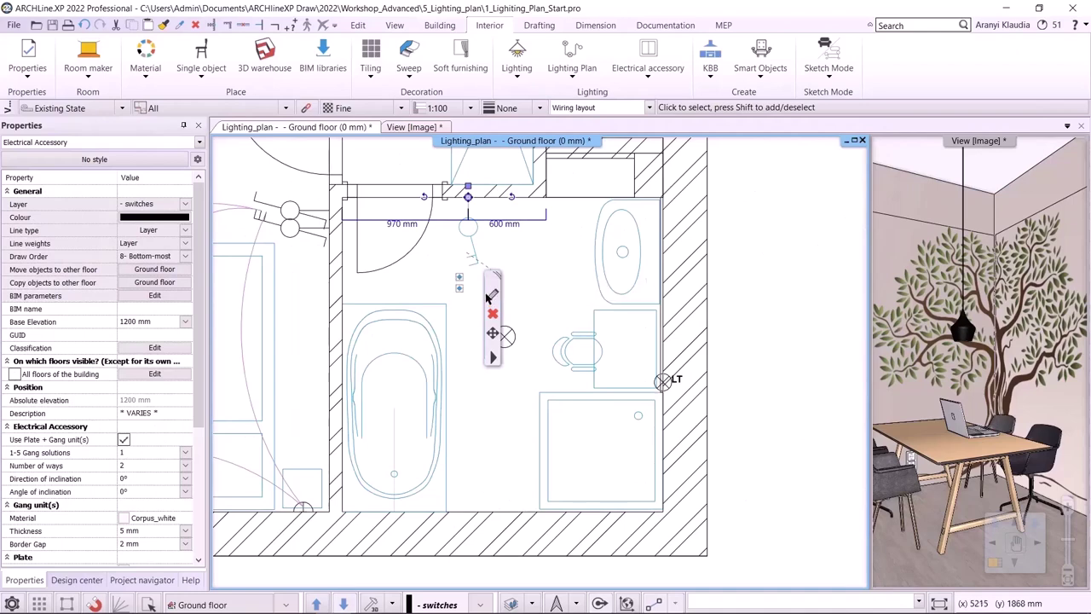
click(491, 294)
click(467, 257)
click(660, 295)
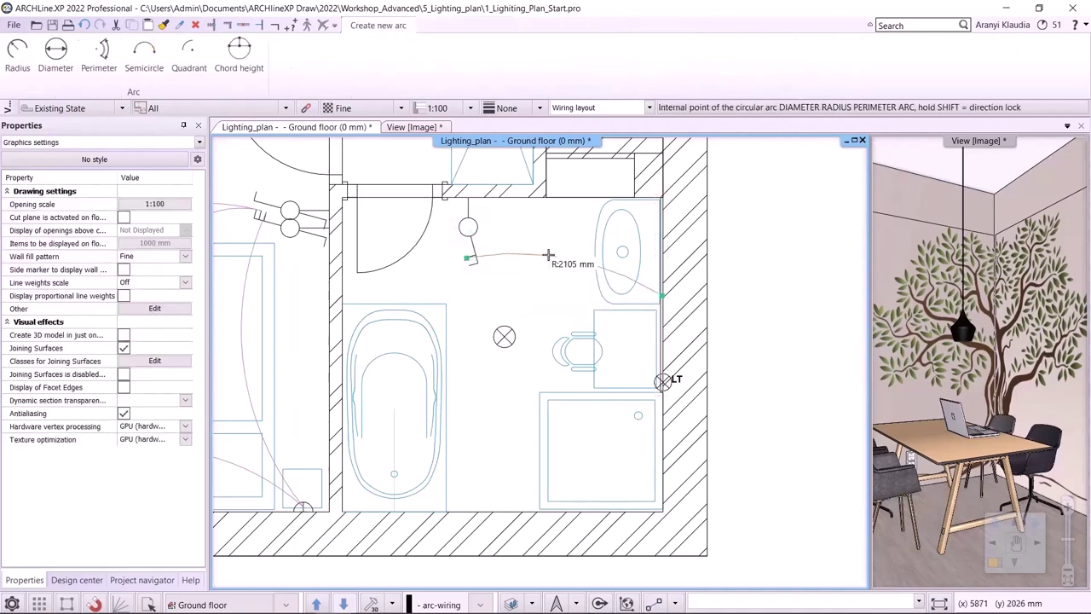
click(548, 254)
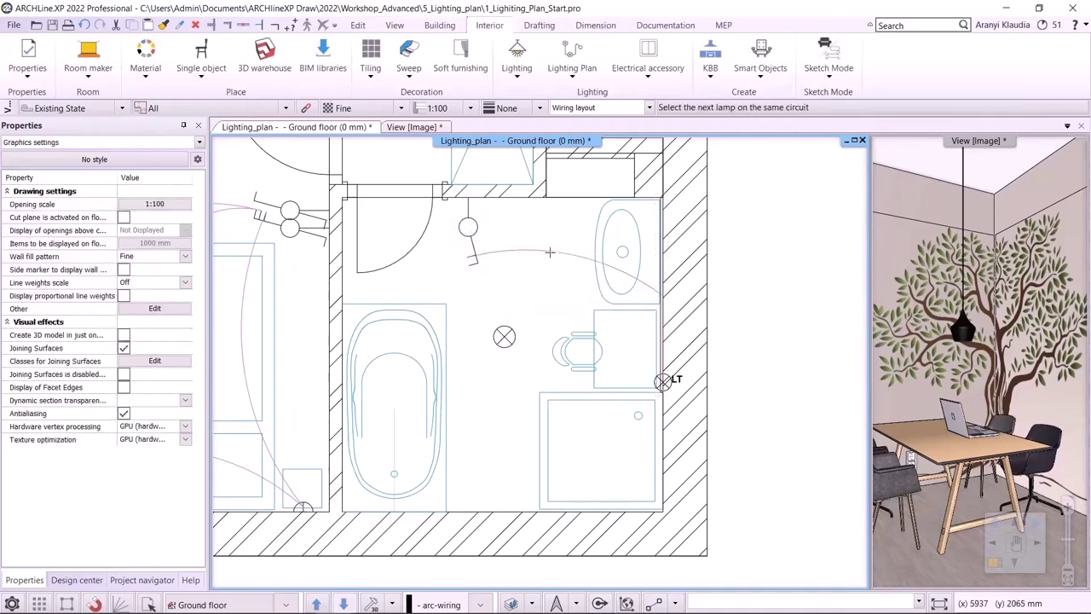
Step: Connect the bathroom ceiling lamp to the second way of the double one-way switch with an arc bulging towards the bathtub
click(472, 265)
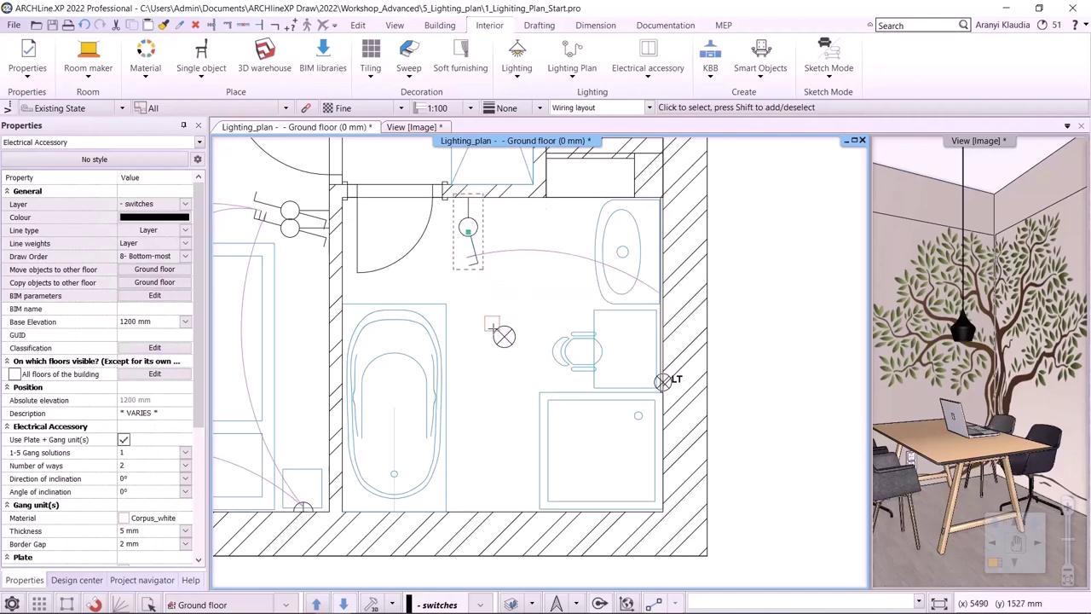
click(493, 327)
click(504, 336)
click(471, 258)
click(465, 285)
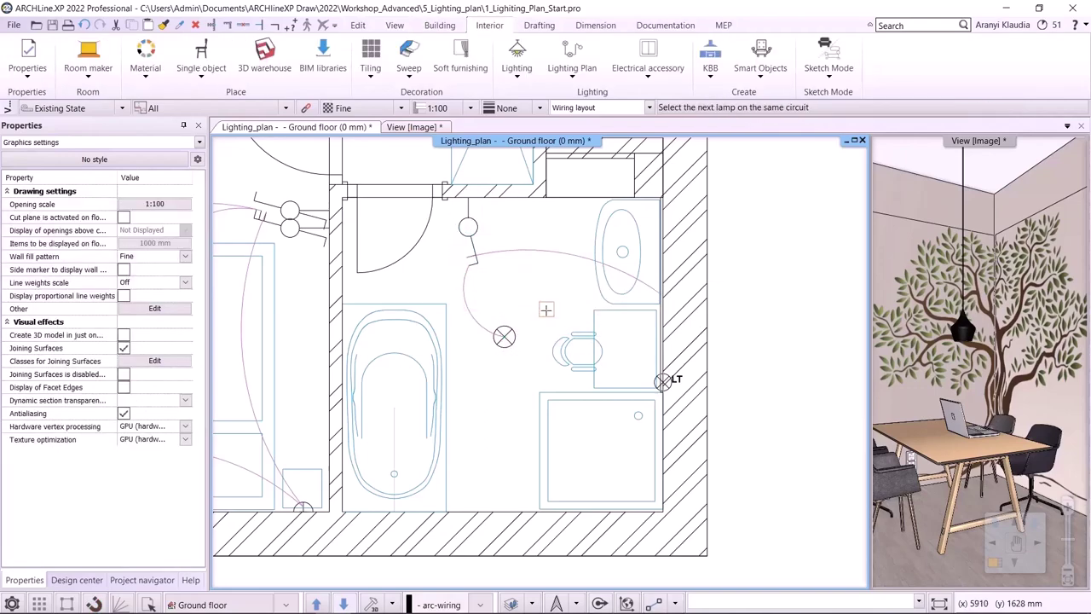
key(Escape)
Step: Connect the toilet's spot lamp to the one-way switch beside the toilet door with an arc bulging towards the outer wall
scroll(536, 312, down, 3)
scroll(408, 358, up, 5)
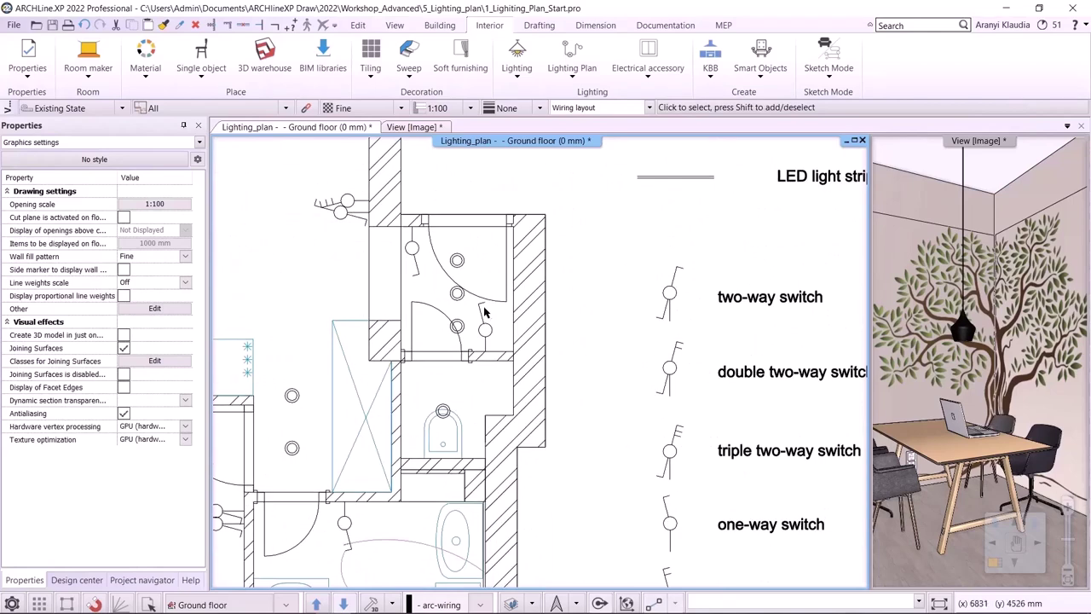
click(480, 337)
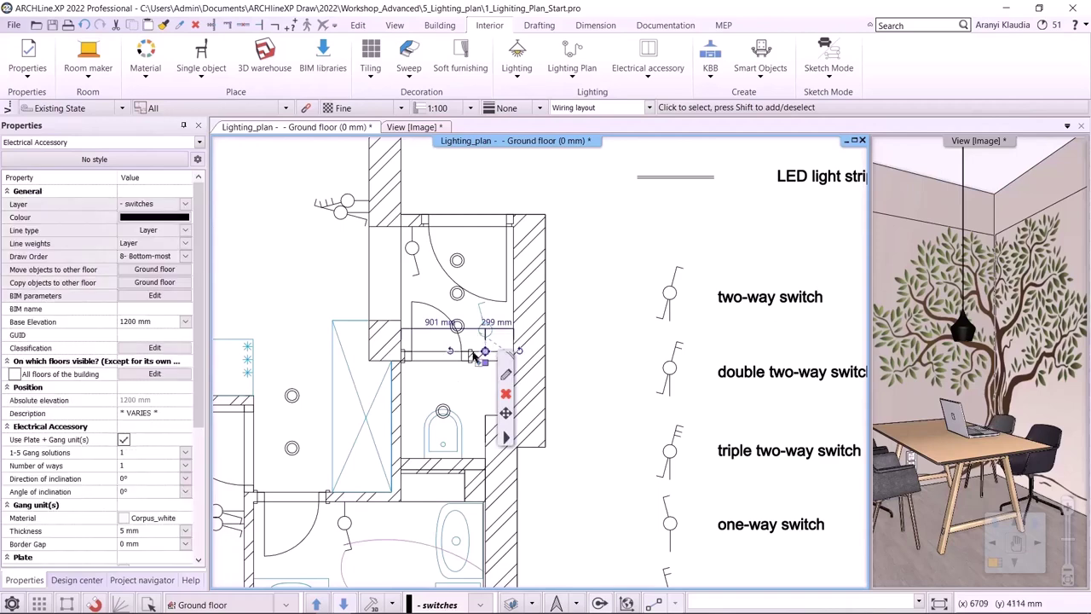
click(505, 373)
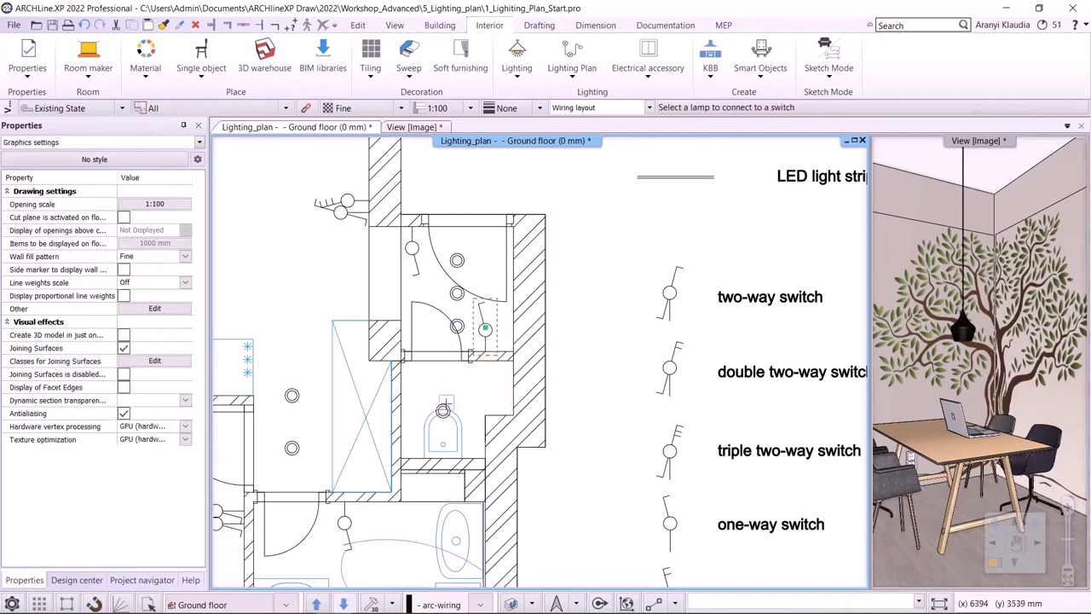
click(444, 407)
click(501, 307)
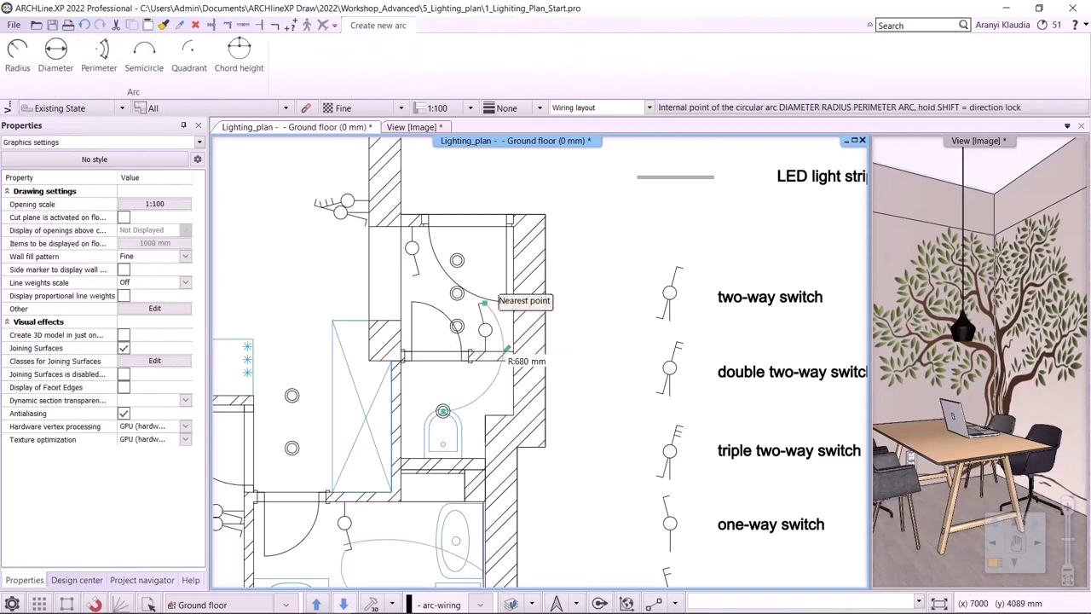
click(506, 318)
key(Escape)
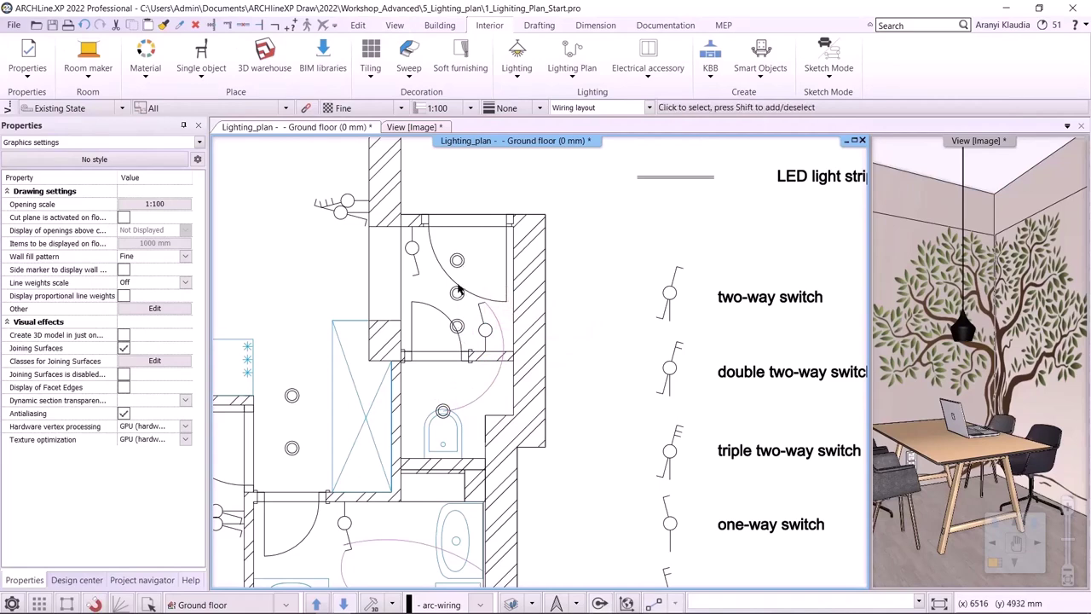
Step: Connect the entrance hall spot lamp nearest the entrance door to the one-way switch beside that door with a short arc
click(412, 284)
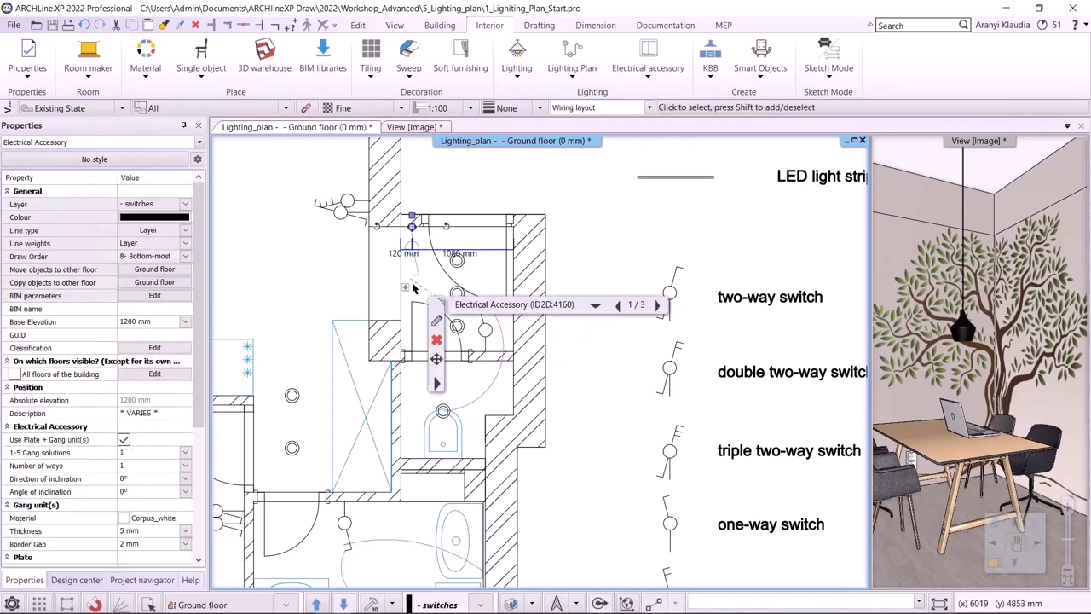
click(437, 284)
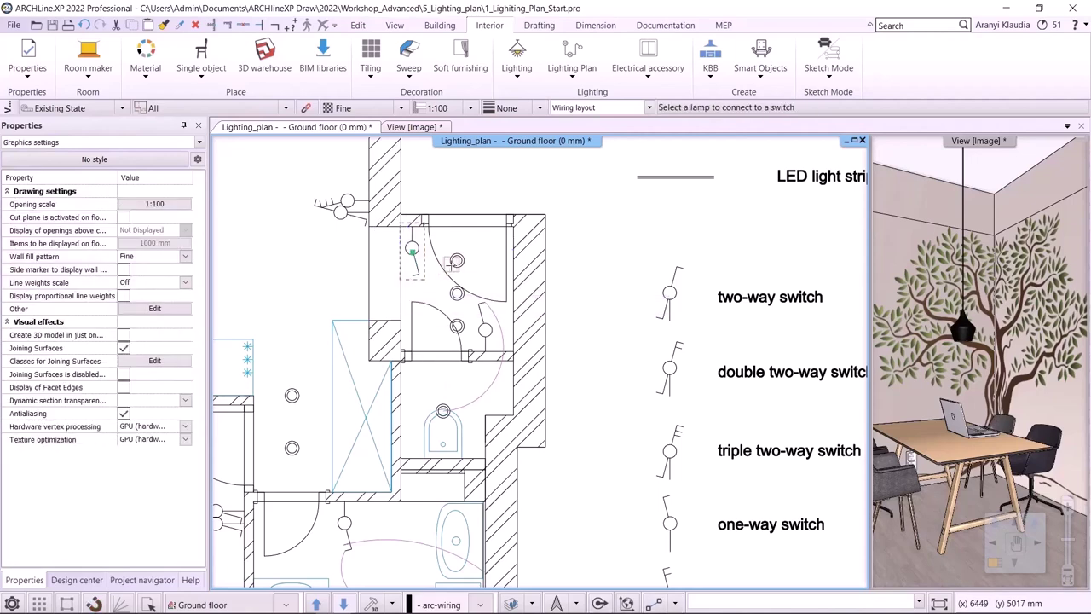
click(412, 248)
click(413, 277)
click(439, 282)
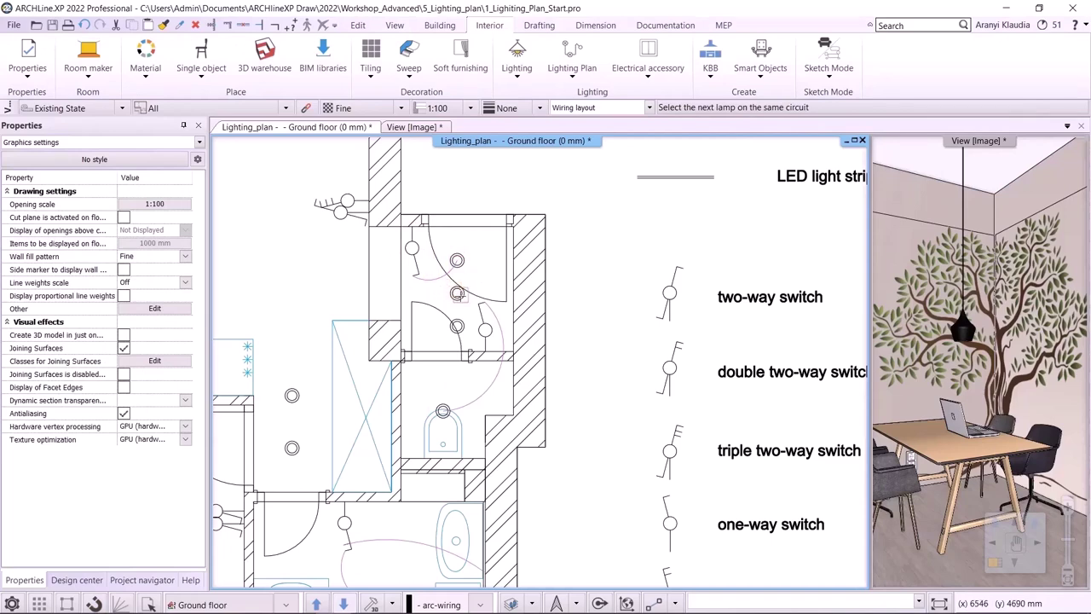
Step: Chain the entrance hall's second and third spot lamps onto the same circuit with two short arcs
click(458, 293)
scroll(492, 281, up, 2)
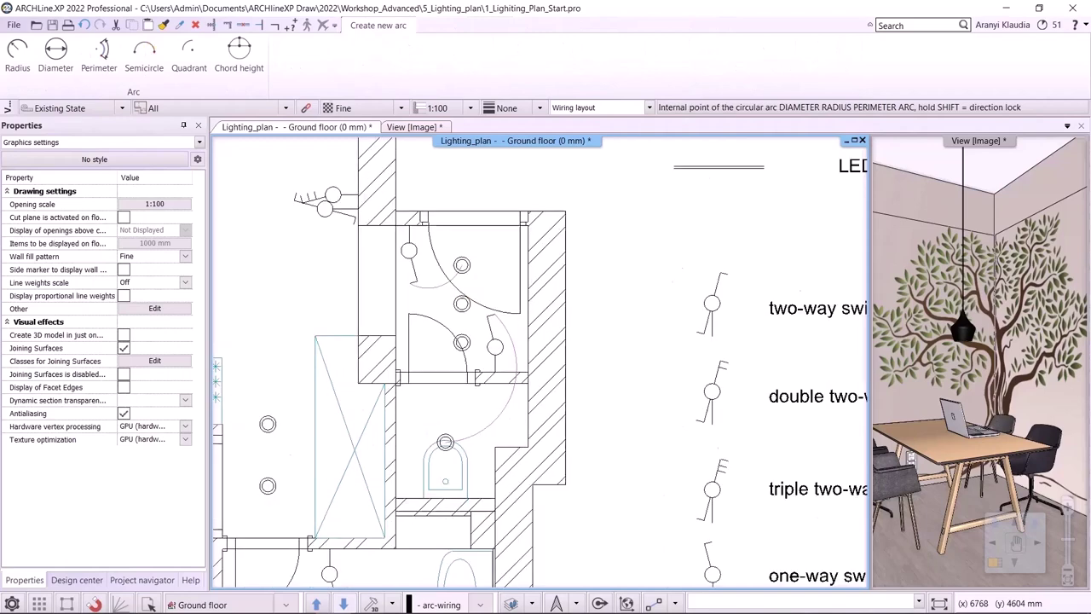
click(486, 290)
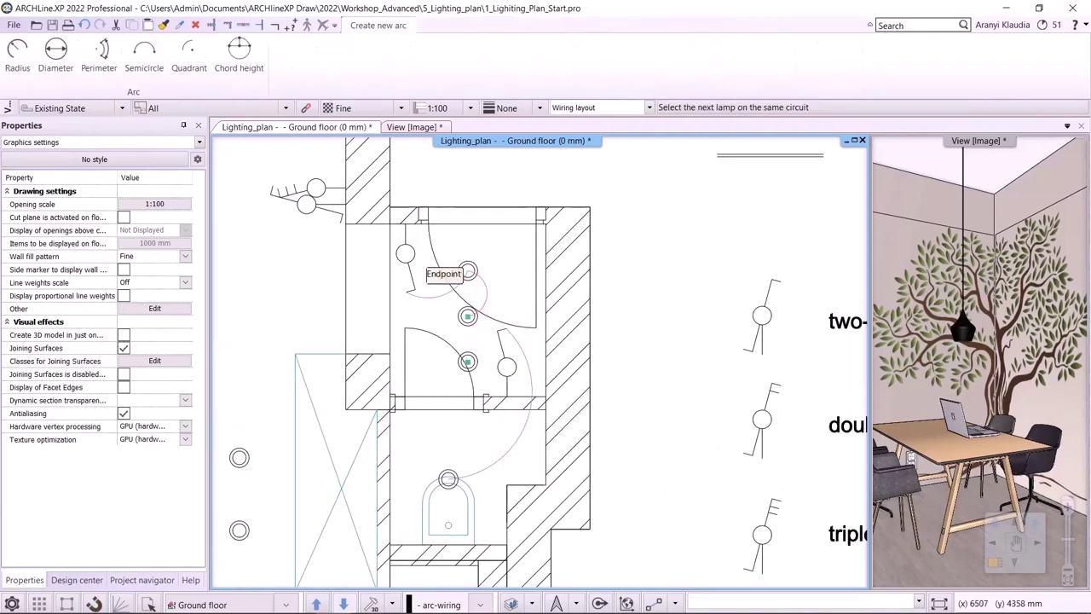
click(468, 361)
click(487, 331)
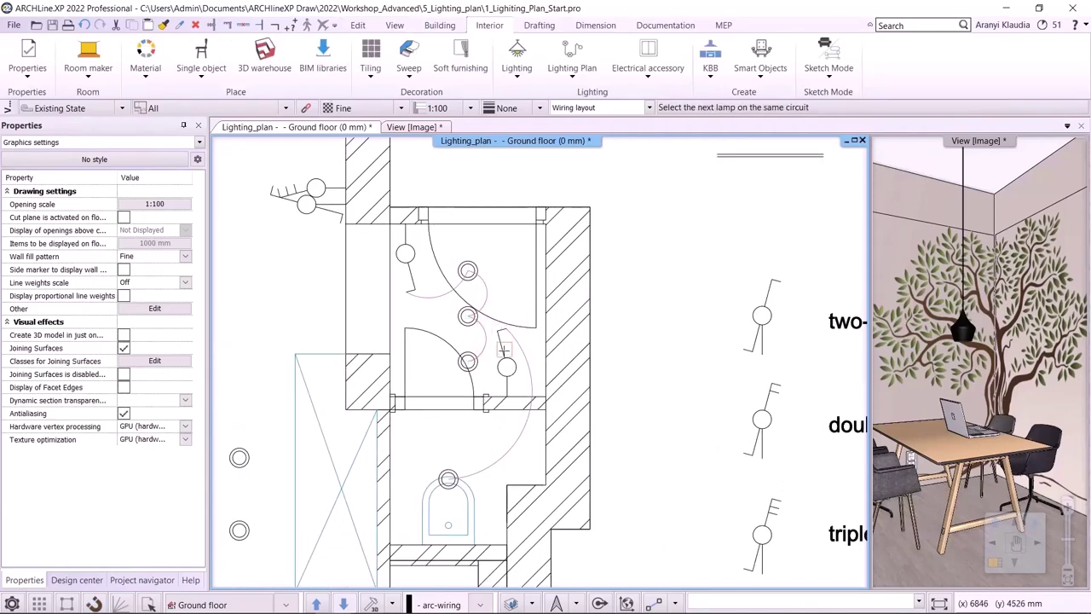
key(Escape)
Step: Connect the ceiling lamp above the living room's coffee table to one way of the triple switch at the hall opening with an arc
scroll(451, 333, down, 4)
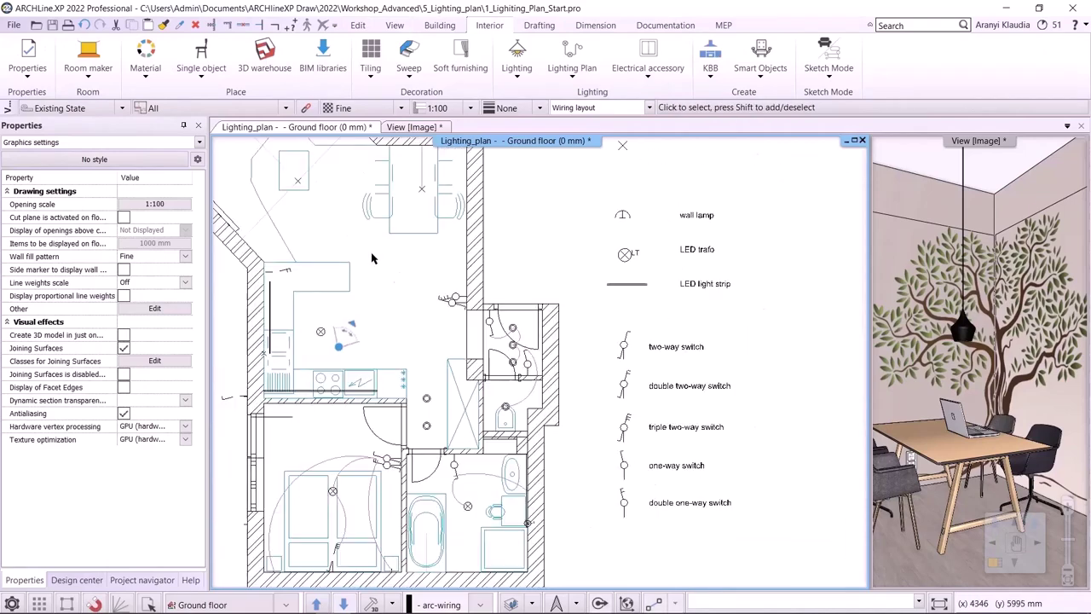
scroll(434, 326, up, 1)
click(546, 381)
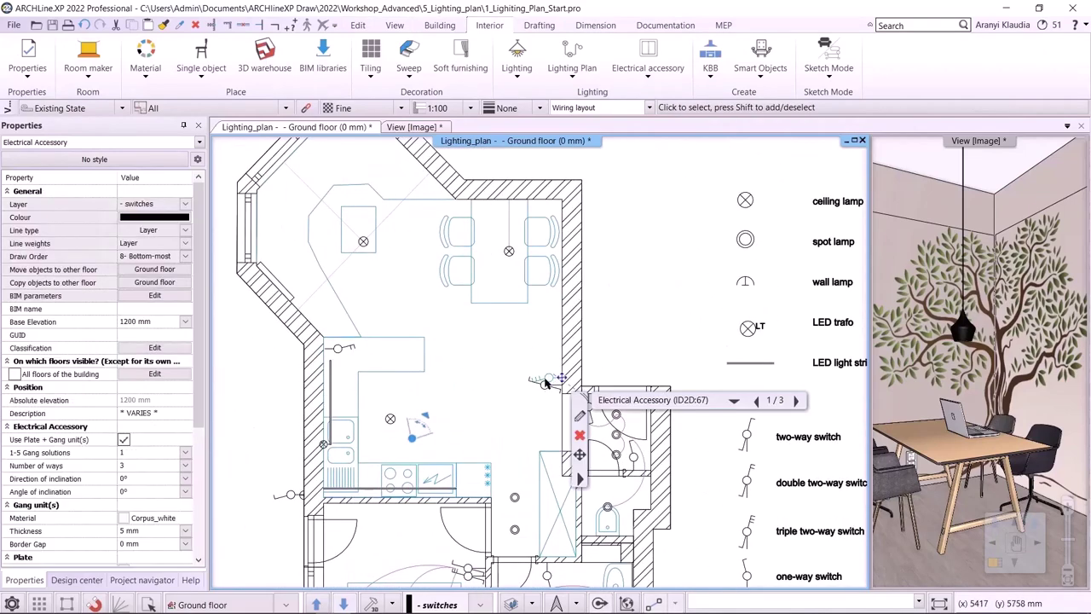
scroll(545, 384, up, 1)
key(Return)
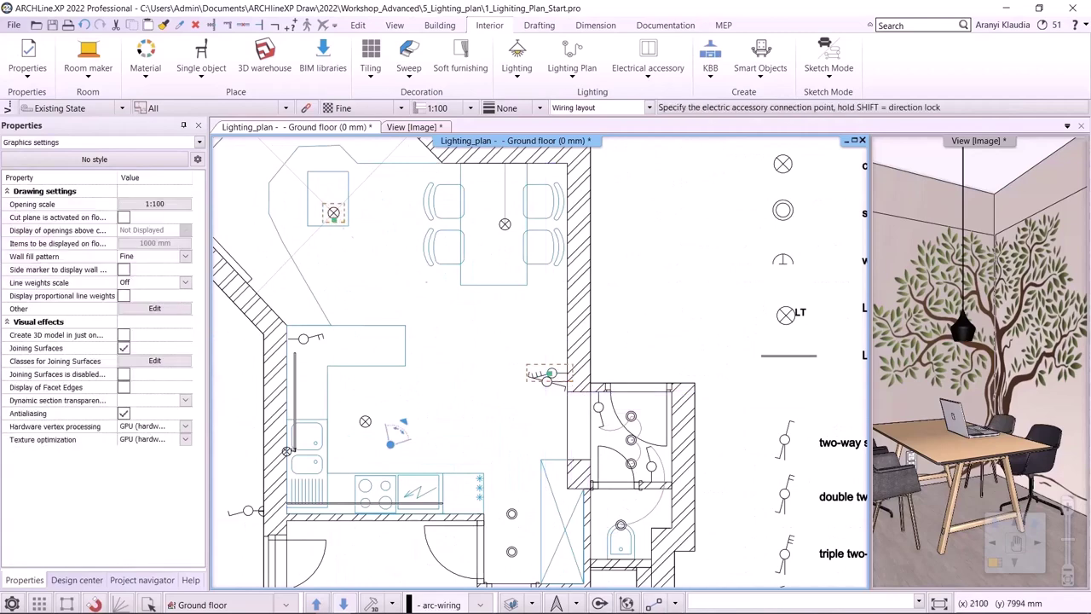
click(545, 381)
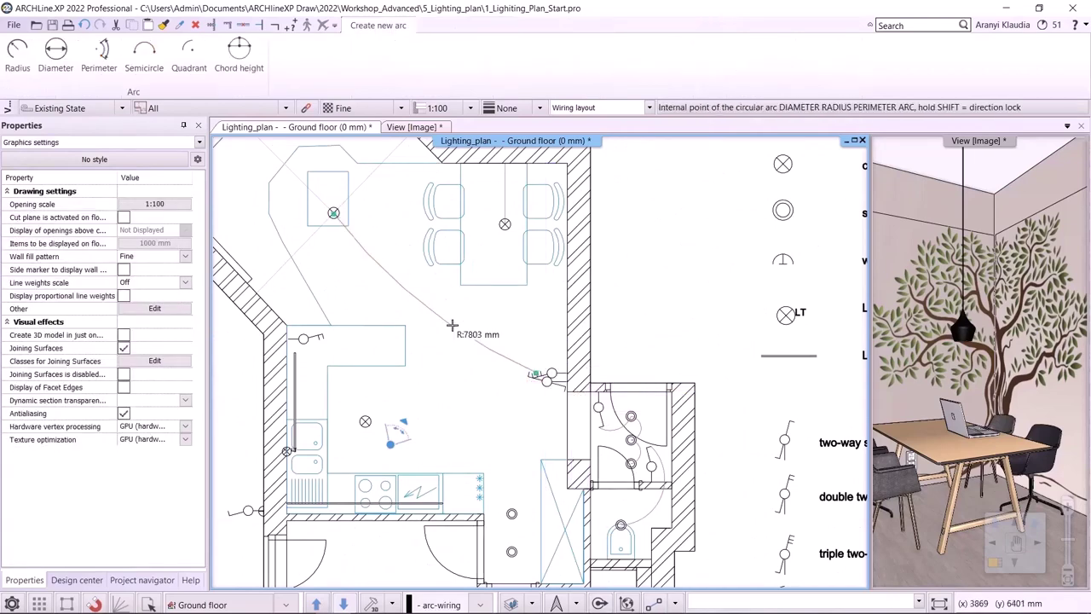
click(462, 326)
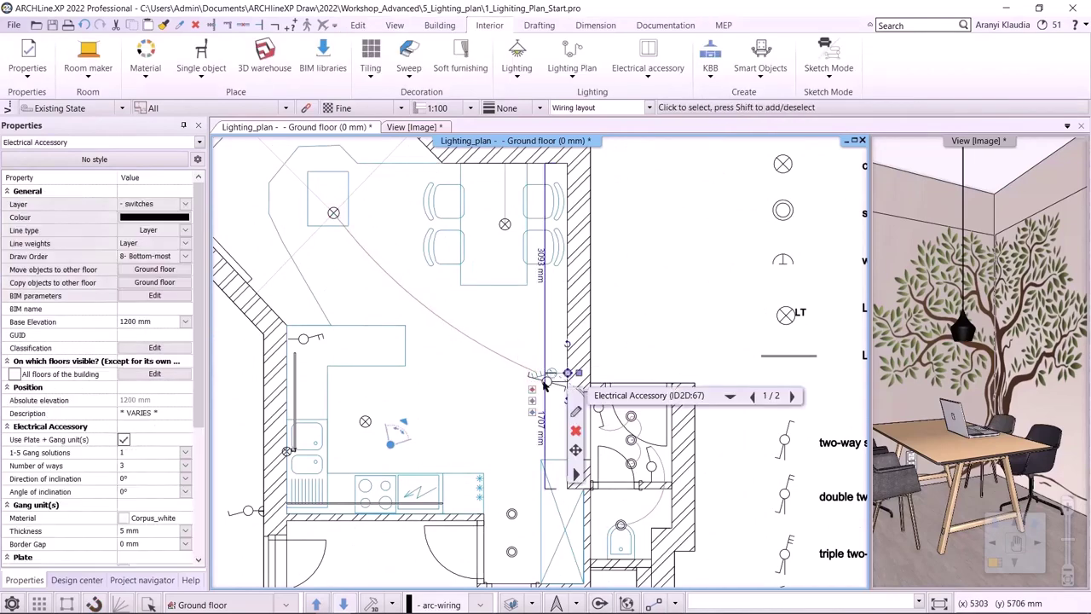
Step: Connect the ceiling lamp above the dining table to another way of the triple switch at the hall opening with an arc
click(504, 226)
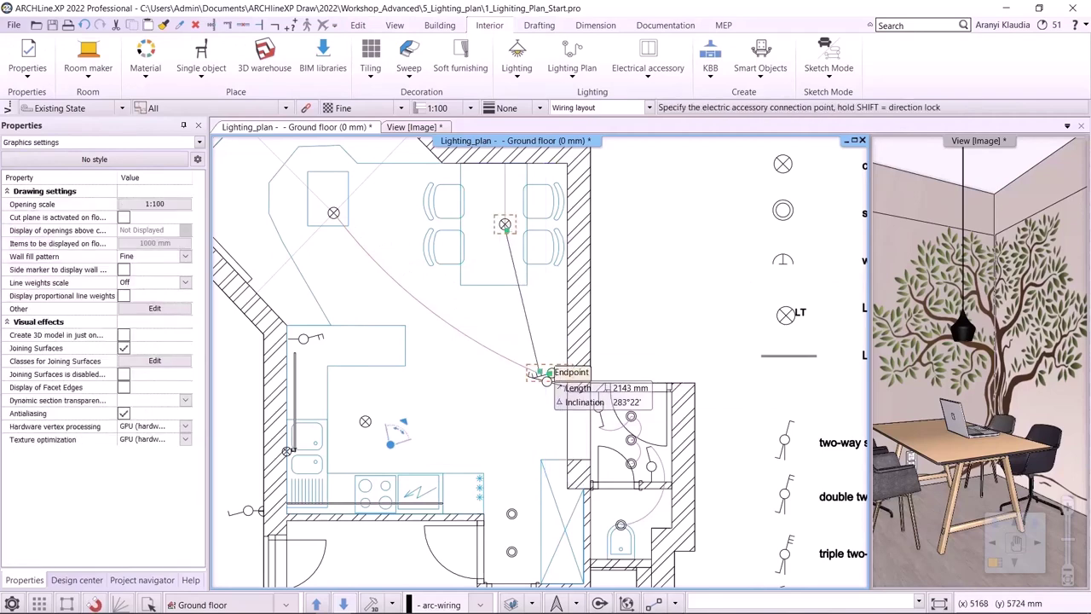
click(536, 377)
click(518, 317)
Step: Connect the kitchen ceiling lamp to the outermost way of the triple switch at the hall opening with an upward-bulging arc
click(365, 421)
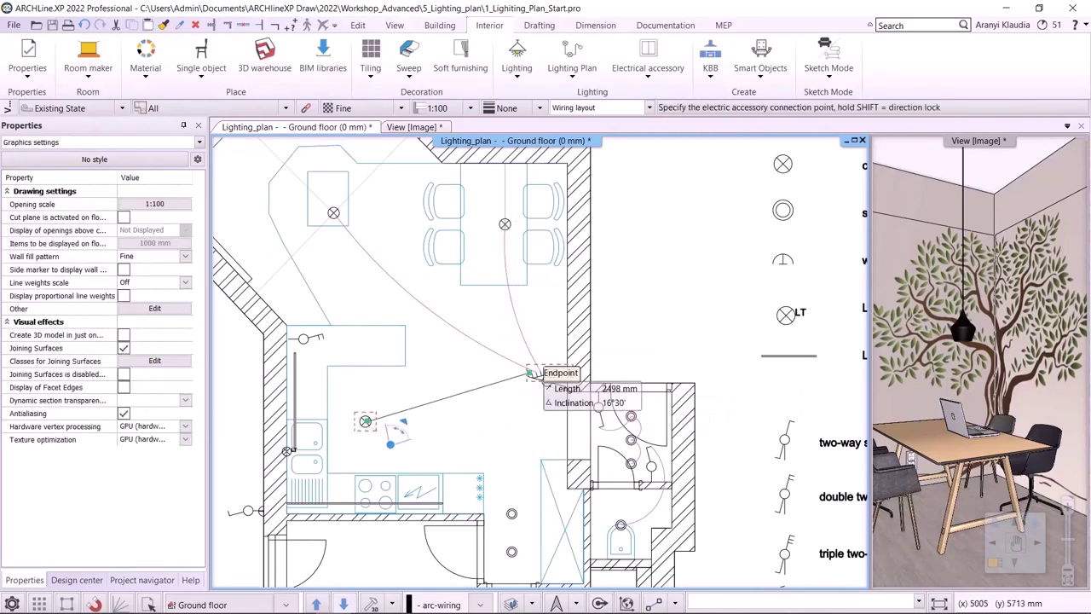
click(536, 375)
click(468, 378)
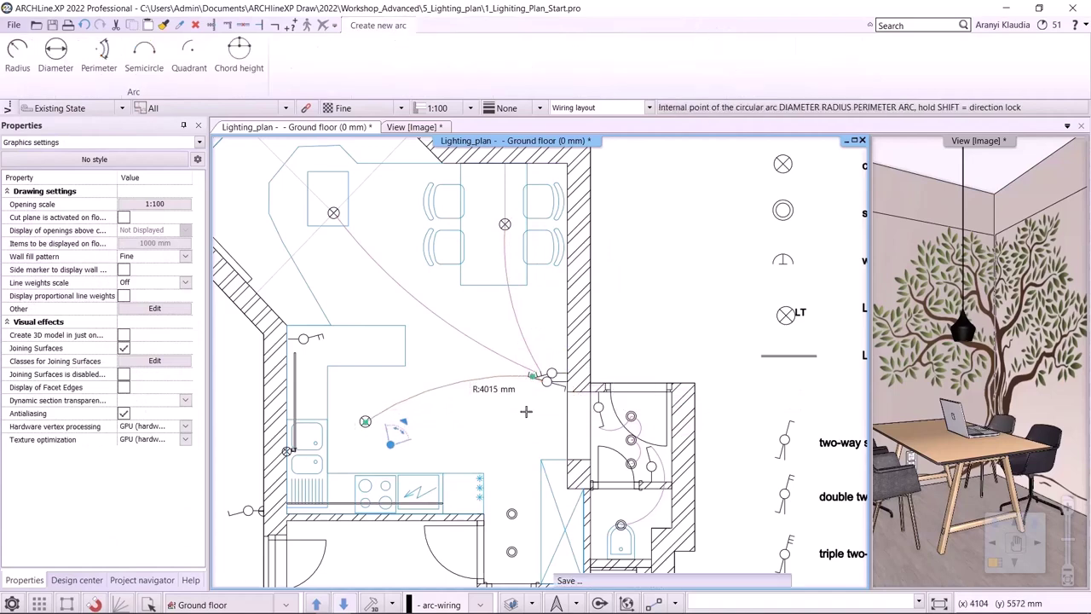
middle_drag(535, 398, 510, 280)
key(Escape)
Step: Connect the corridor spot lamp nearer the living room to the single-way switch below the triple switch with an arc bulging towards the kitchen
click(512, 282)
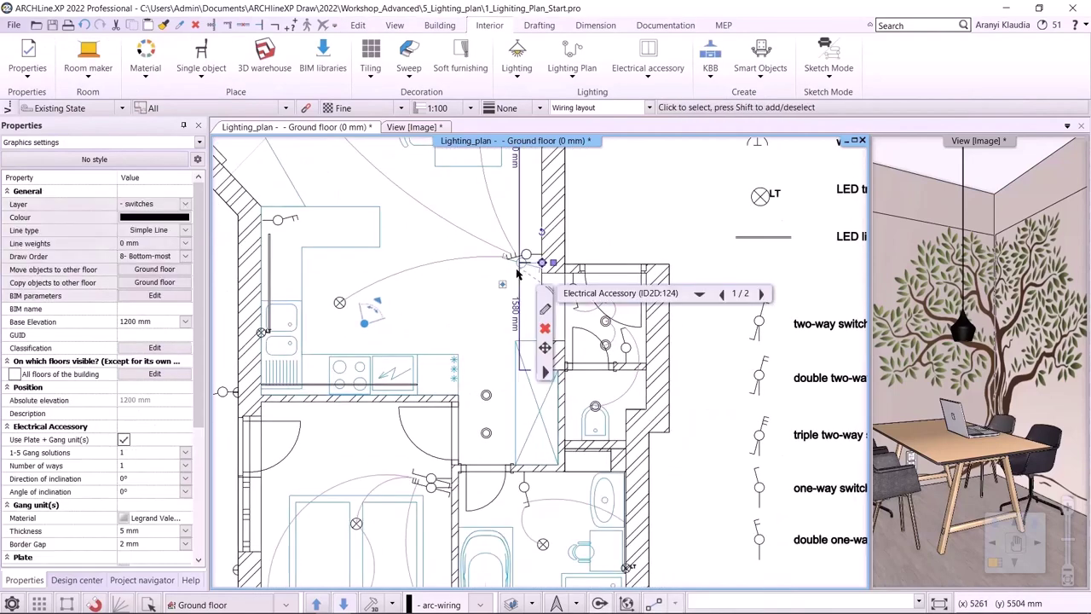
key(Return)
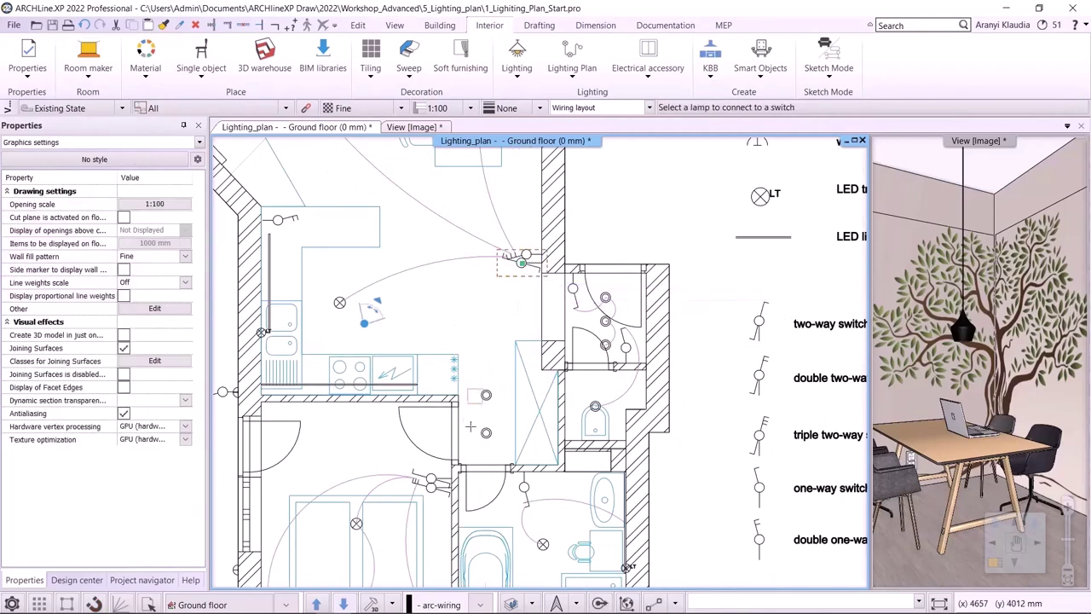
click(485, 394)
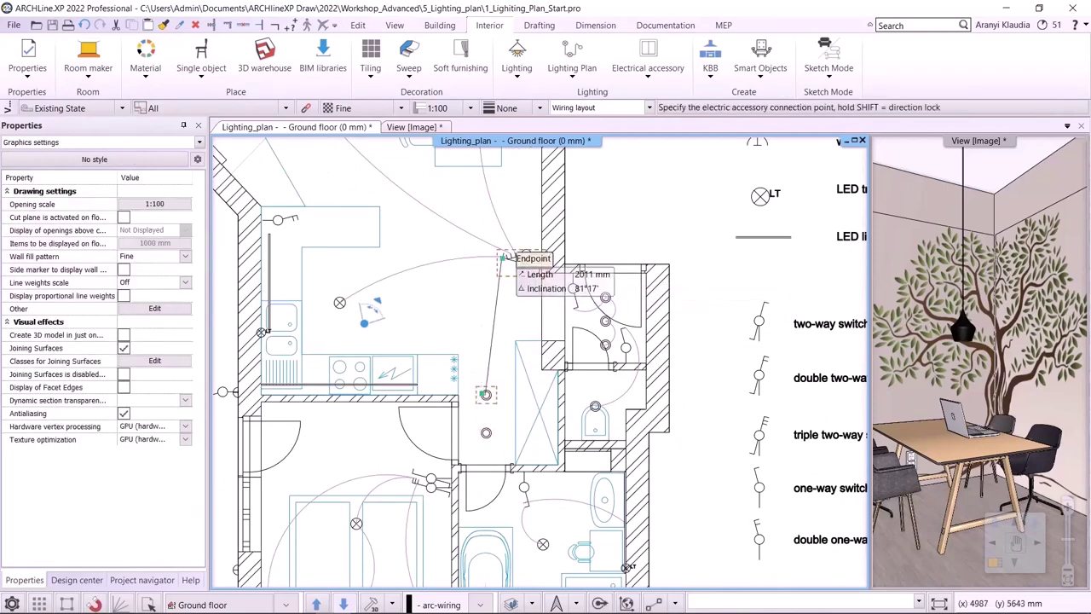
click(505, 255)
click(485, 287)
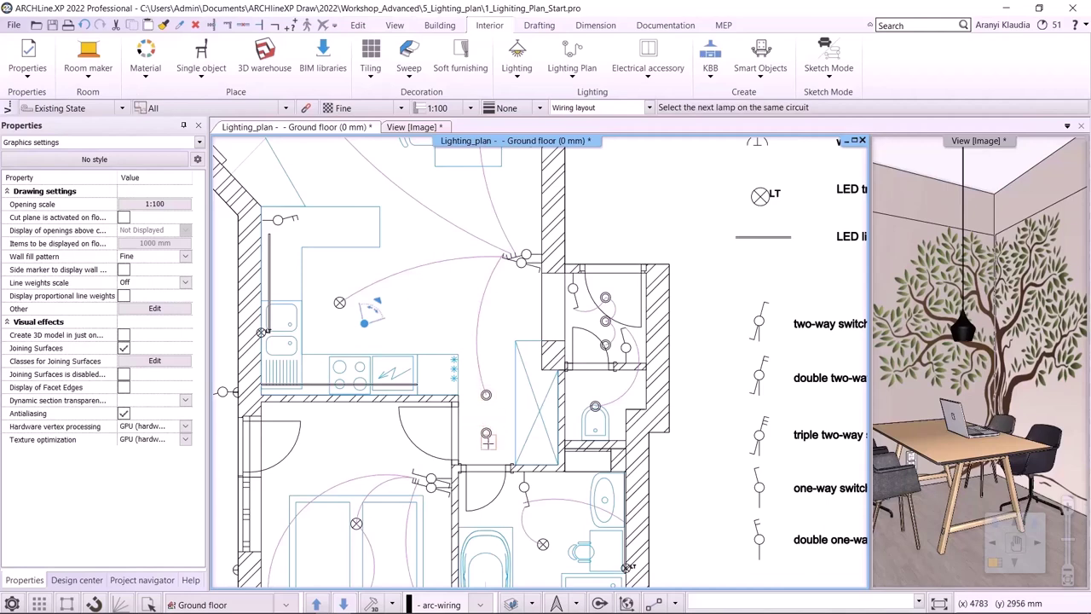
Step: Chain the corridor's second spot lamp to the first one with a short arc bulging towards the bedroom door
click(488, 433)
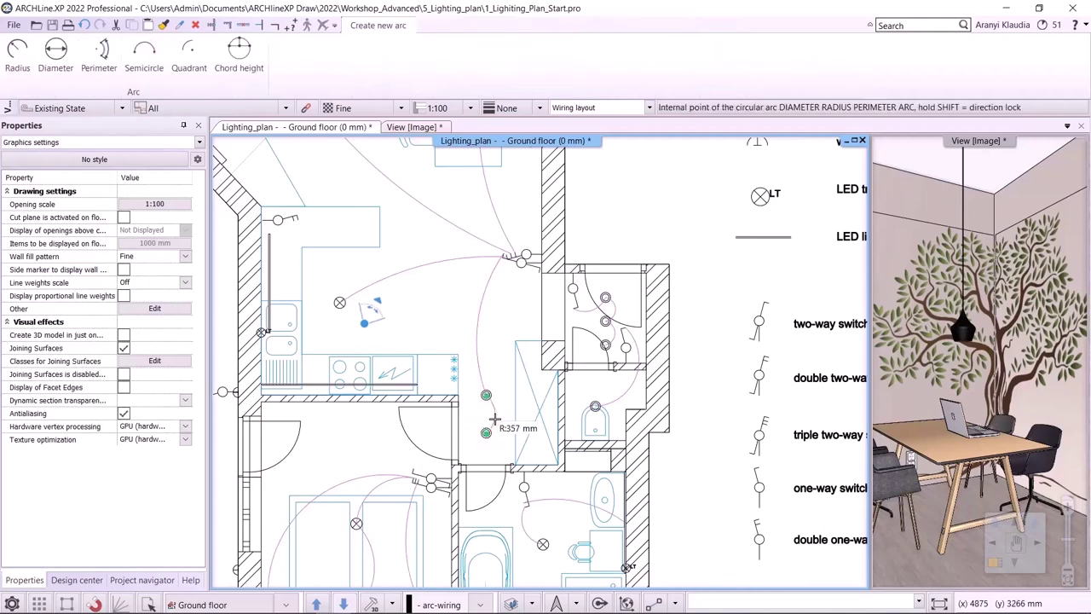
scroll(493, 407, up, 1)
scroll(492, 394, up, 2)
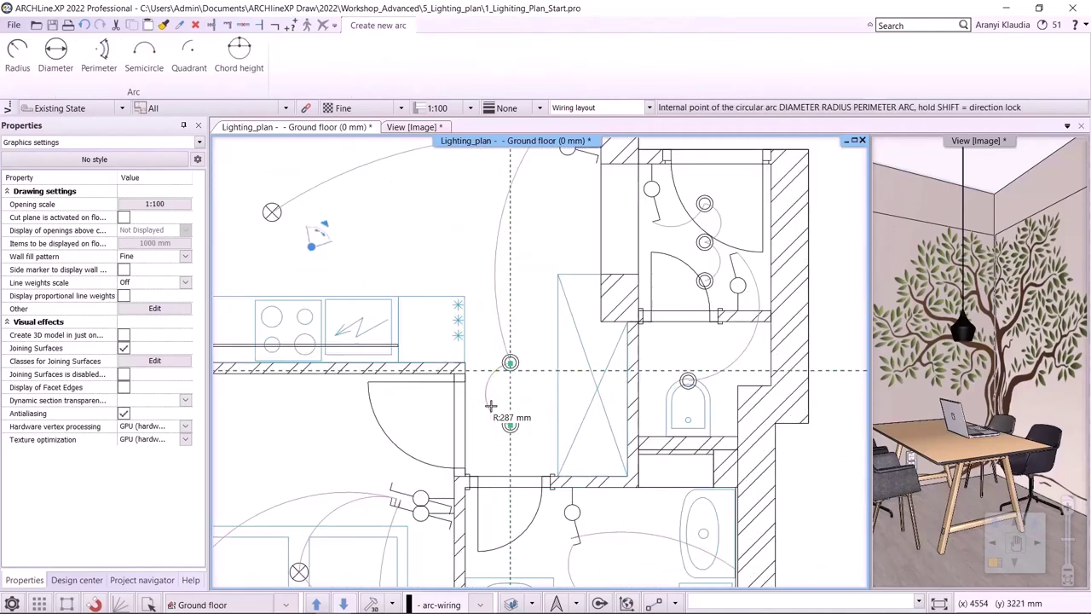
click(509, 401)
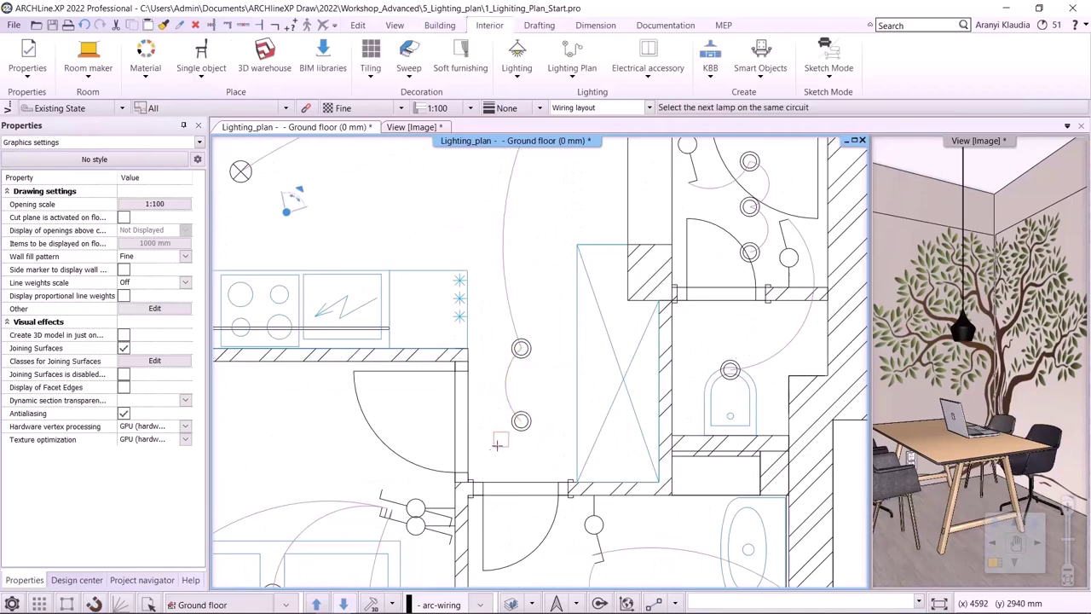
key(Escape)
Step: Connect the corridor spot lamp nearer the bathroom to the single-way switch beside the bedroom door with an arc
click(418, 507)
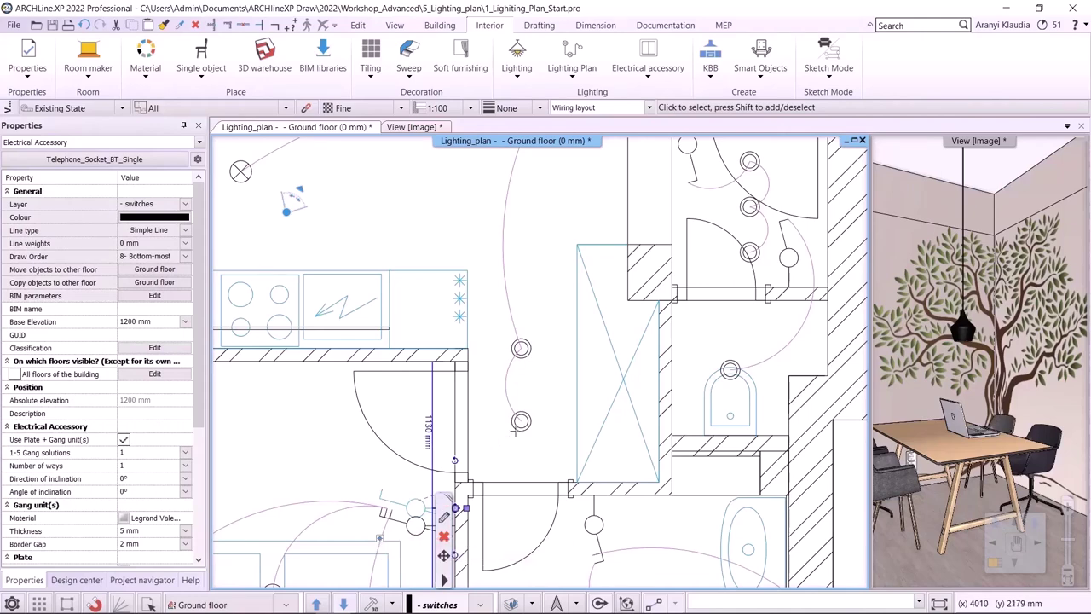
key(Return)
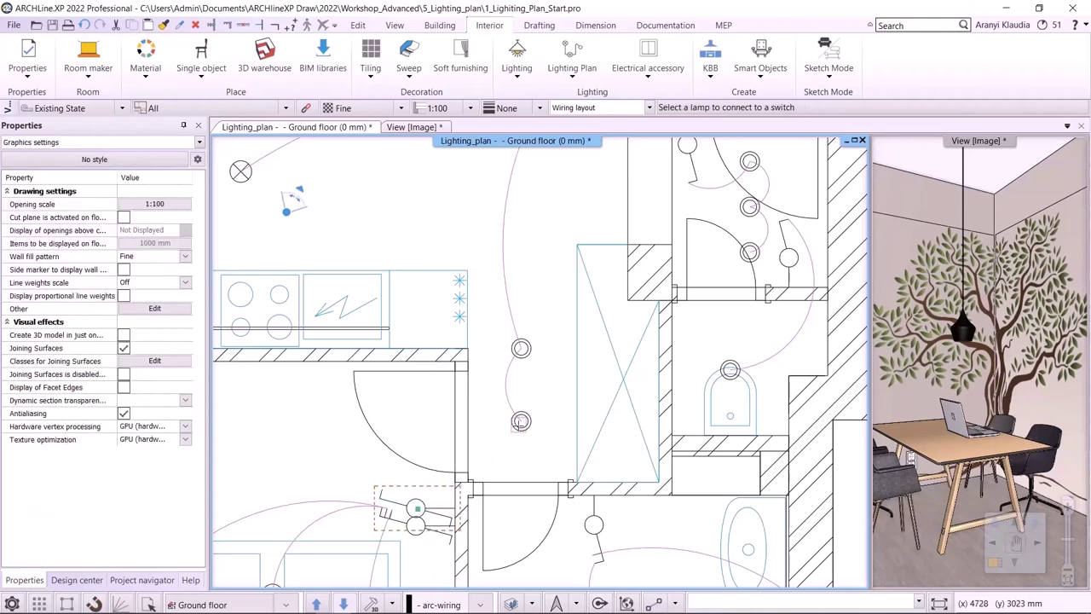
click(382, 492)
click(442, 431)
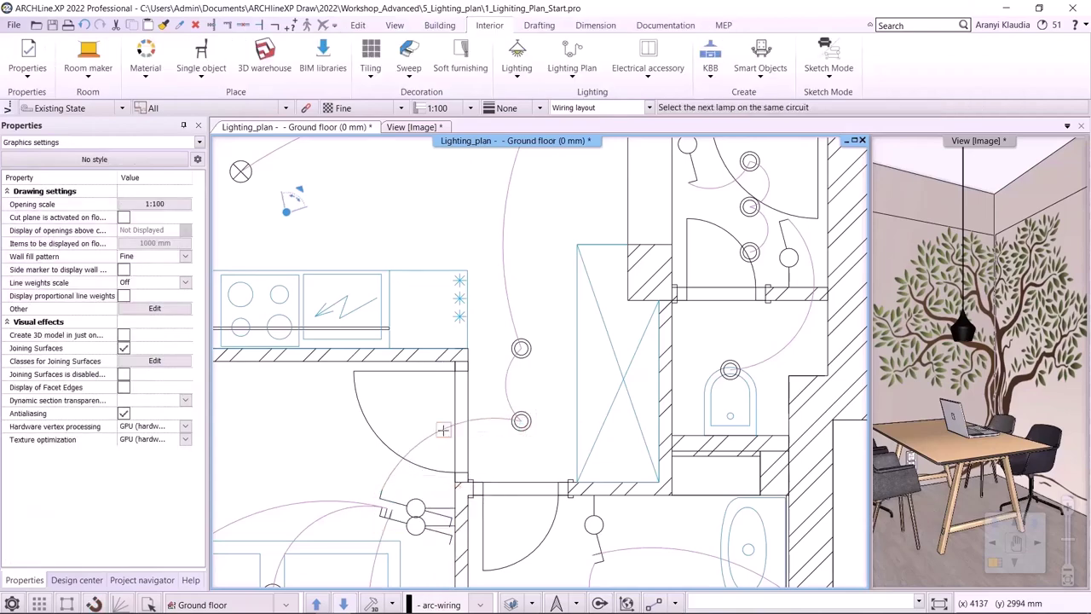
key(Escape)
Step: Connect the LED light strip behind the kitchen hob to the outer way of the kitchen's double switch with an arc
scroll(427, 341, down, 4)
scroll(478, 367, up, 2)
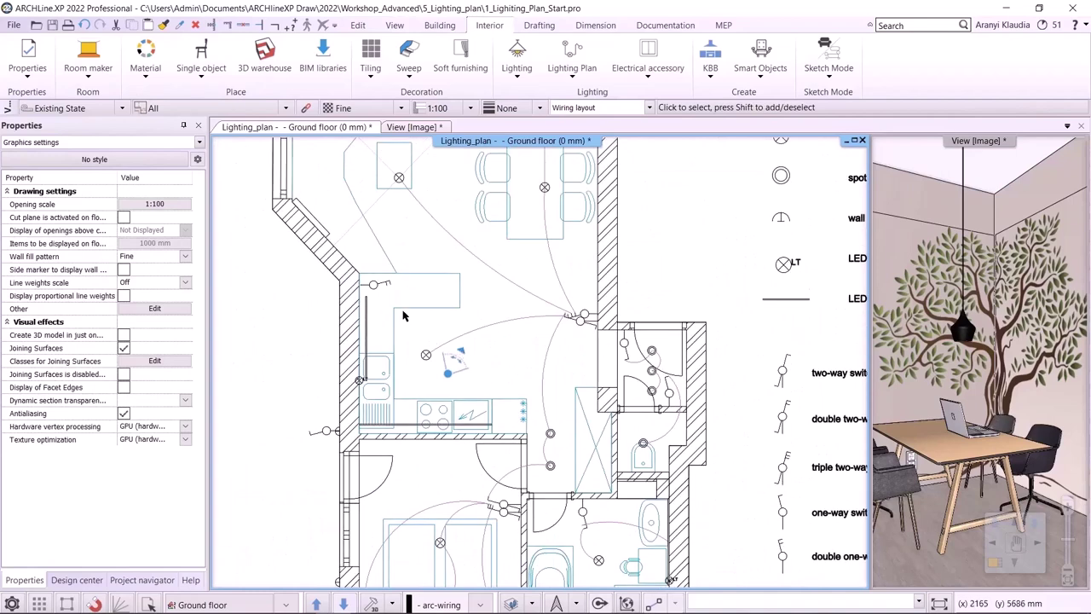
click(382, 292)
scroll(392, 294, up, 3)
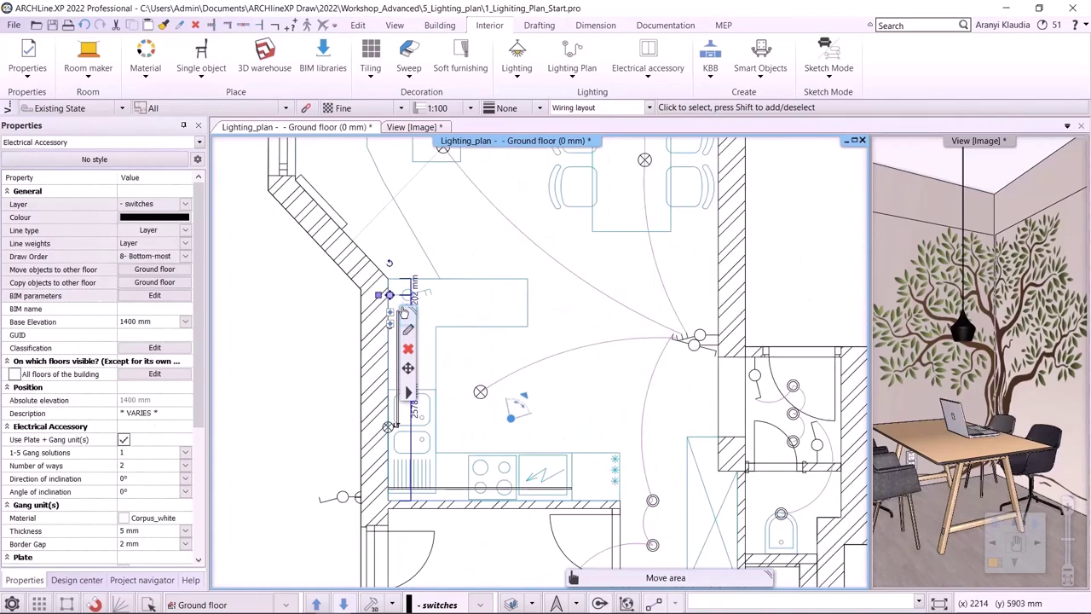
middle_drag(396, 298, 337, 247)
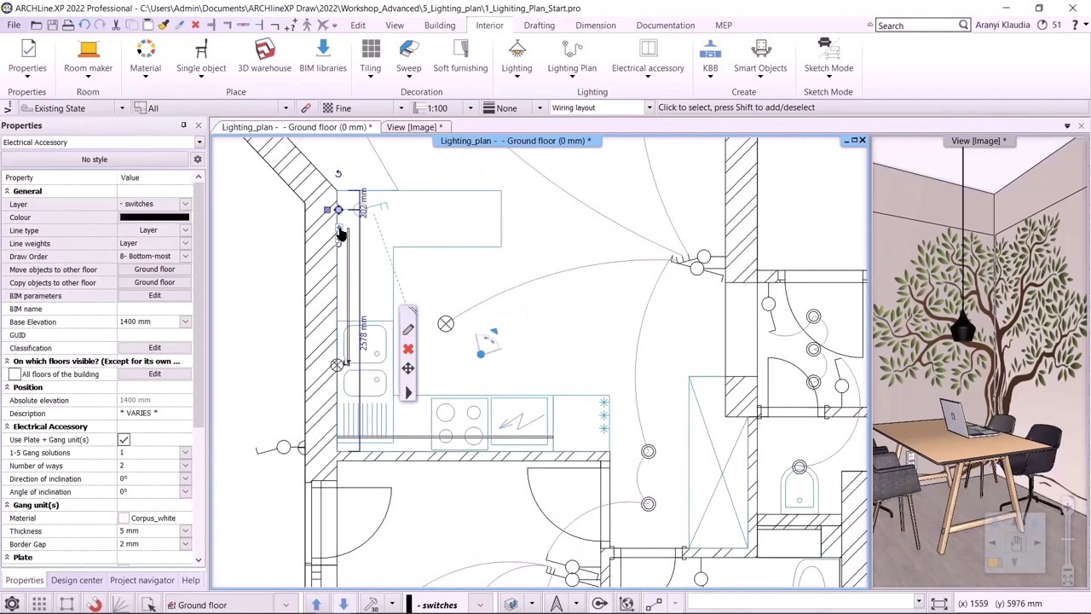
click(339, 239)
click(443, 436)
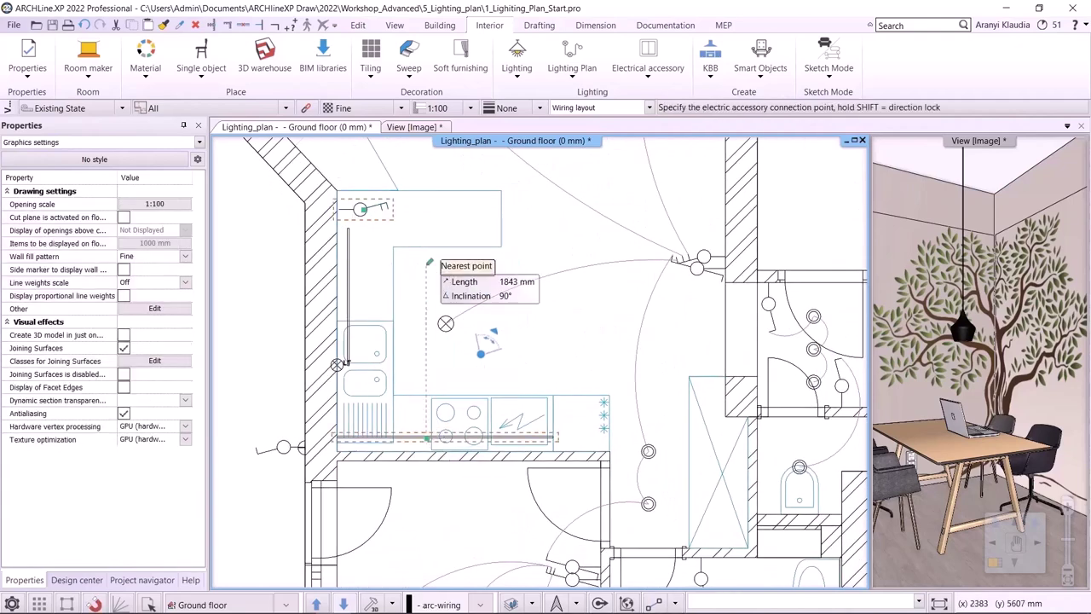
click(388, 209)
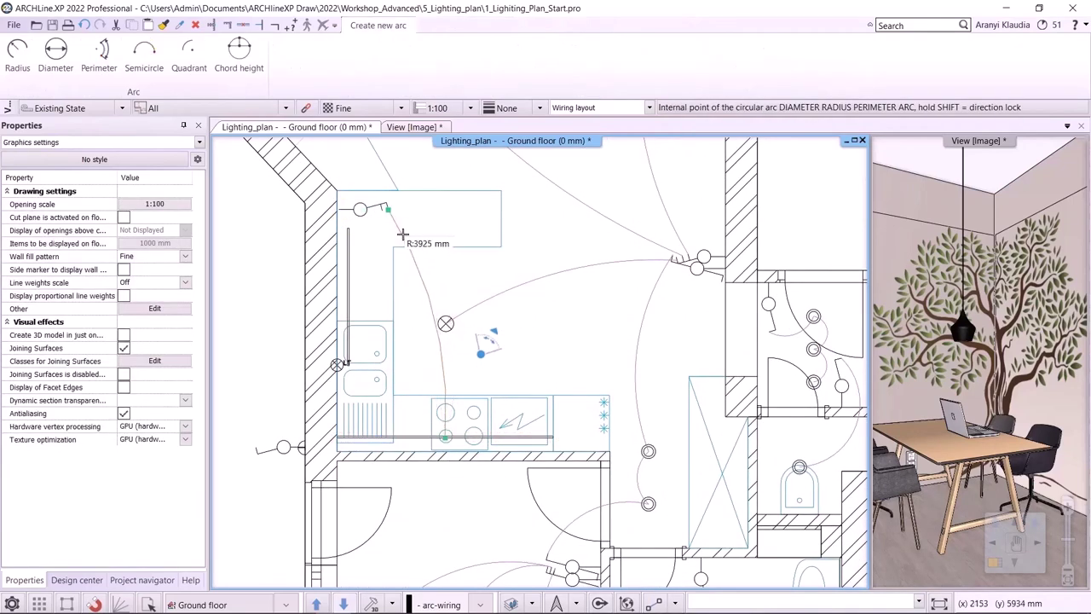
click(396, 240)
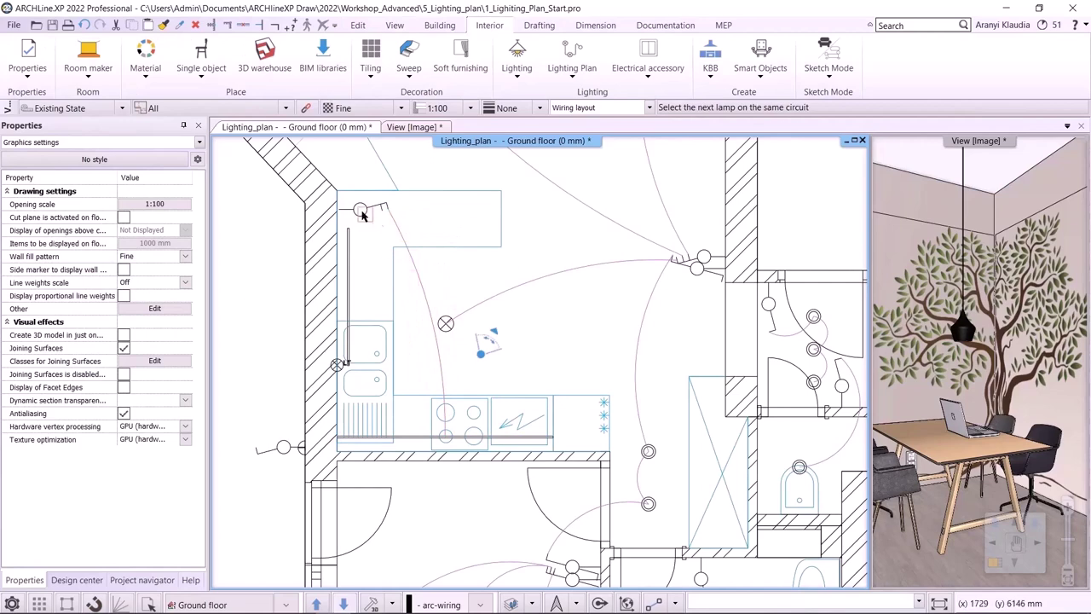
Step: Connect the LED light strip along the kitchen's sink wall to the inner way of the double switch with an arc of about 2158 mm radius
click(388, 247)
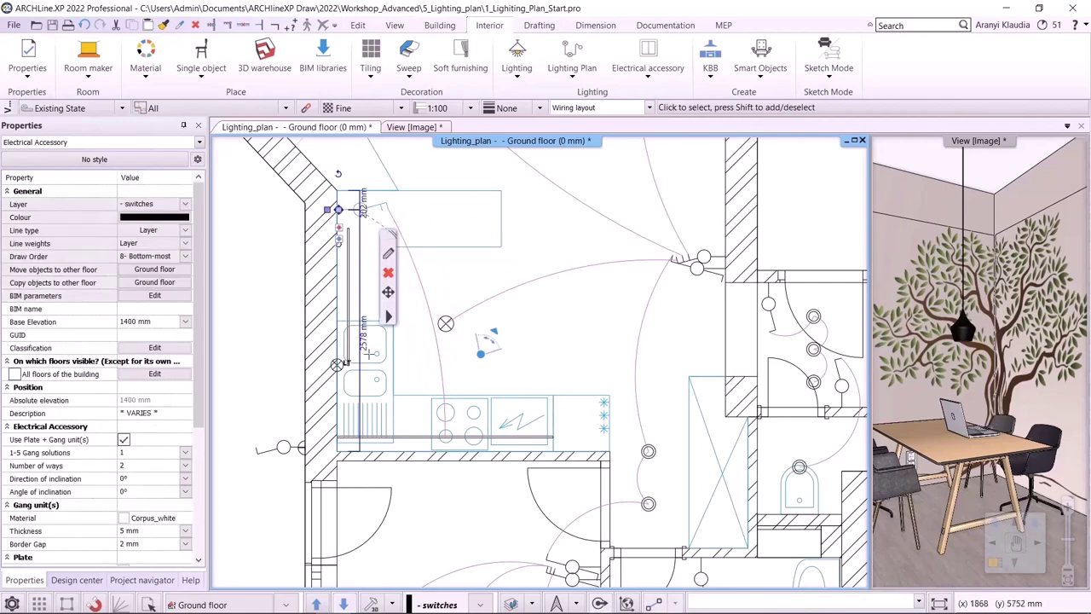
click(351, 309)
click(383, 207)
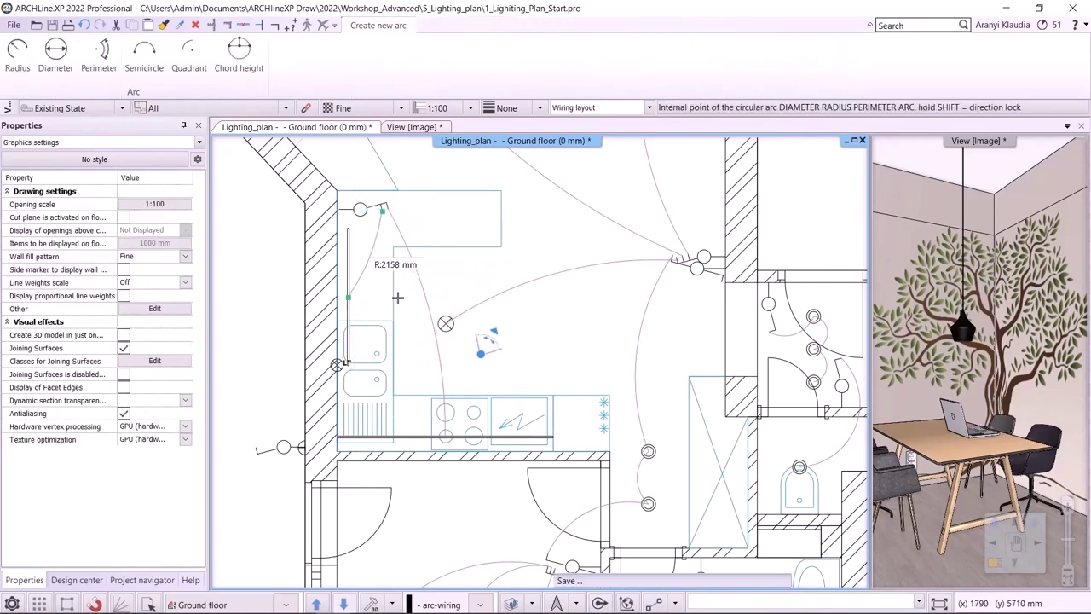
click(392, 297)
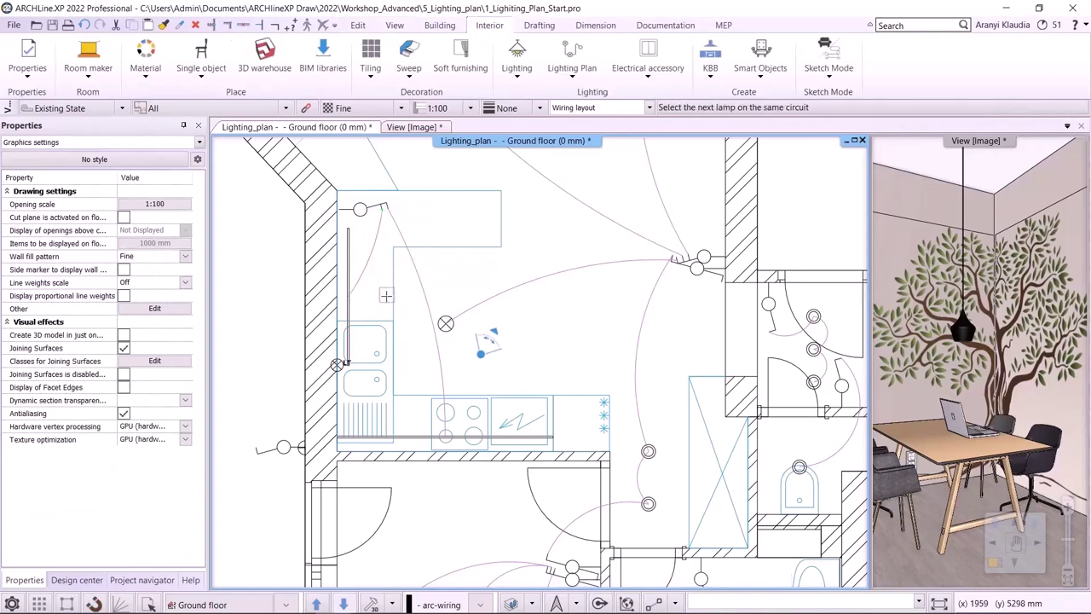
key(Escape)
Step: Try to reshape the wiring arc between the double switch and the sink wall's LED strip by moving its midpoint
click(371, 249)
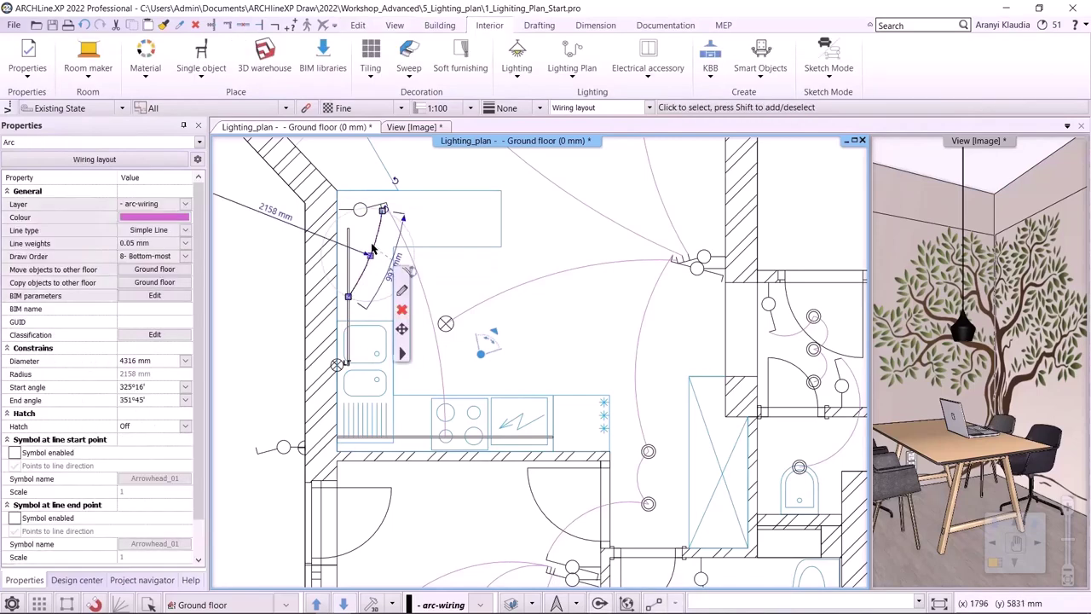
mouse_move(375, 254)
click(418, 276)
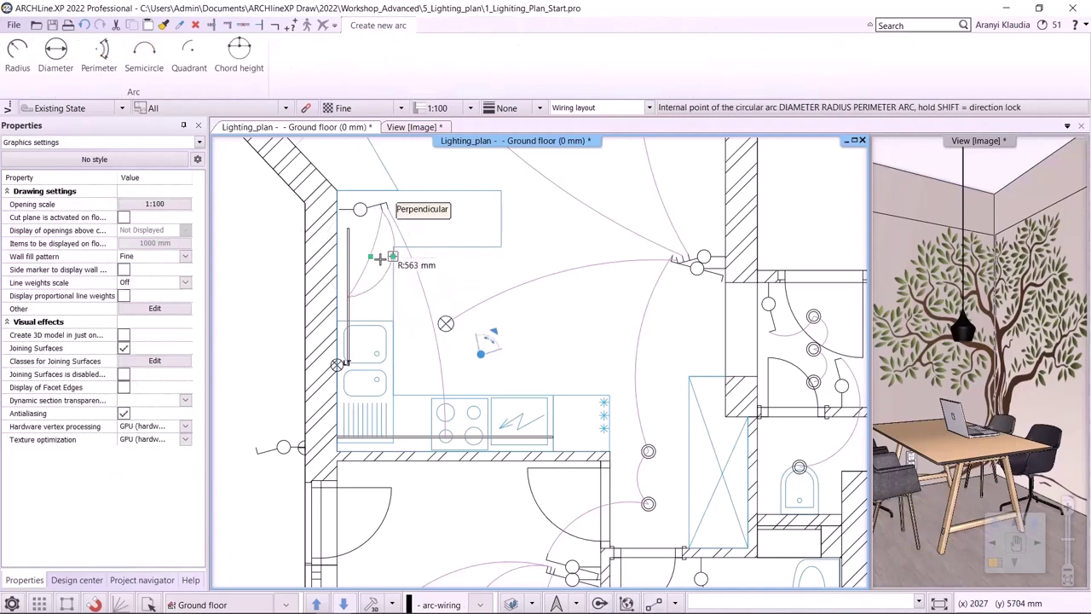
click(416, 297)
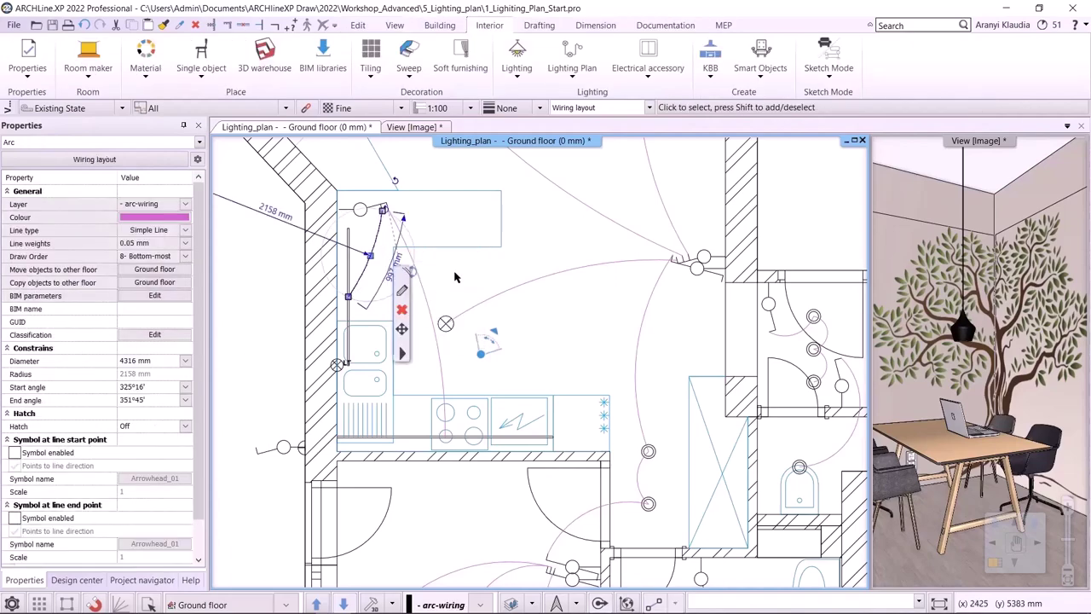
click(503, 260)
click(563, 278)
scroll(567, 281, down, 5)
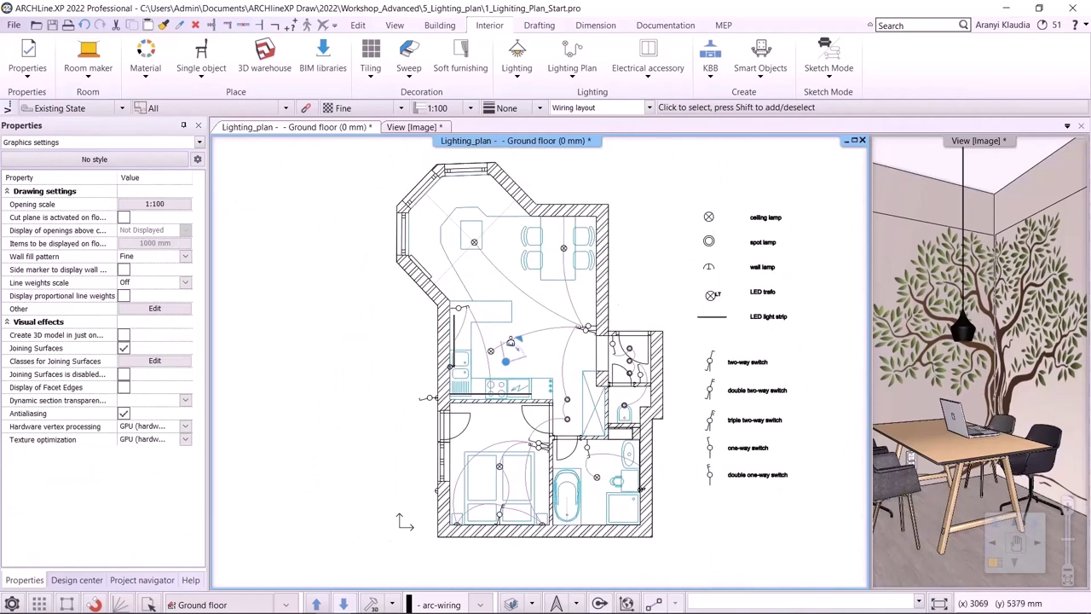
click(482, 341)
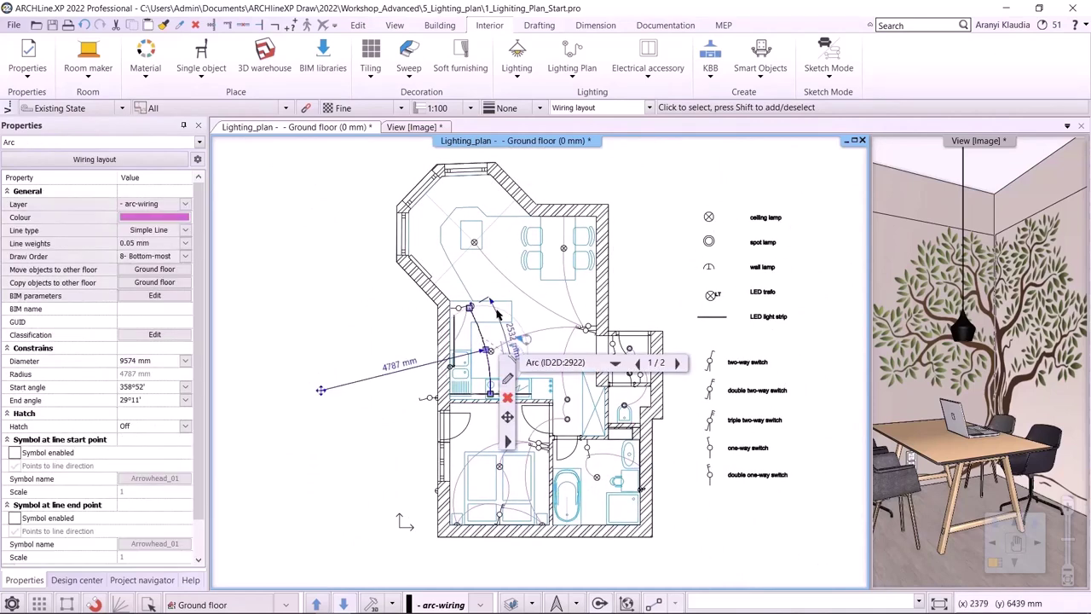
key(Escape)
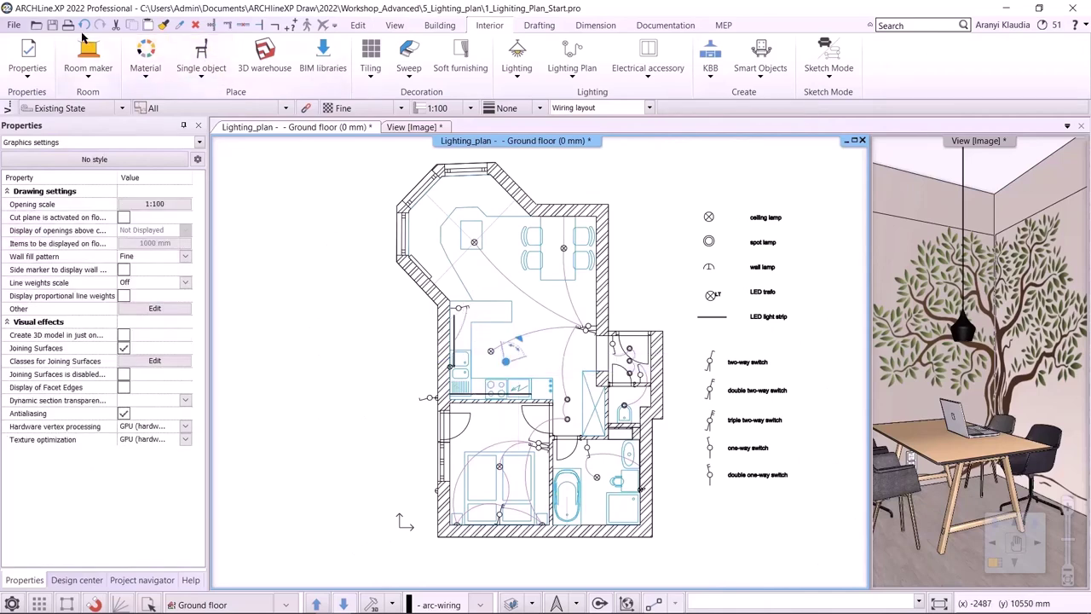
Step: Try Delete connections on the ceiling lamp above the living room's coffee table, and undo the deletion
click(563, 80)
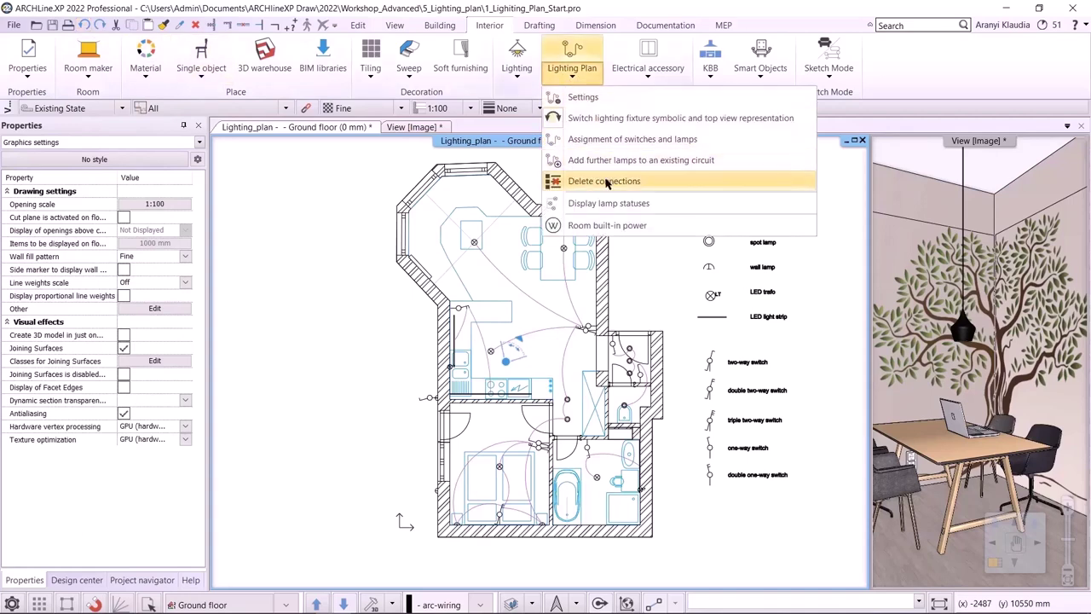
click(604, 182)
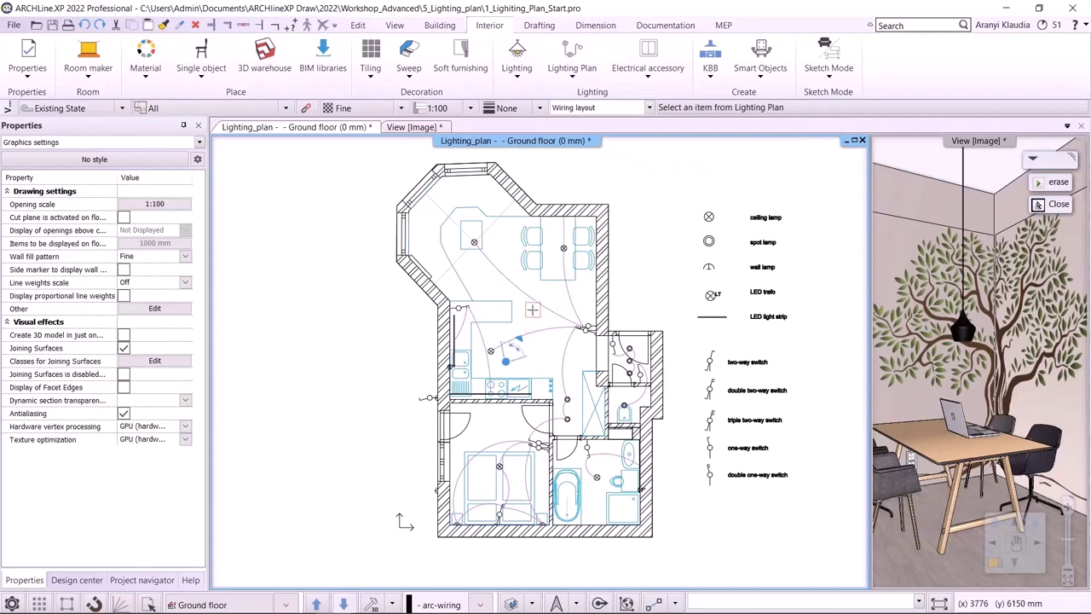
scroll(479, 261, up, 4)
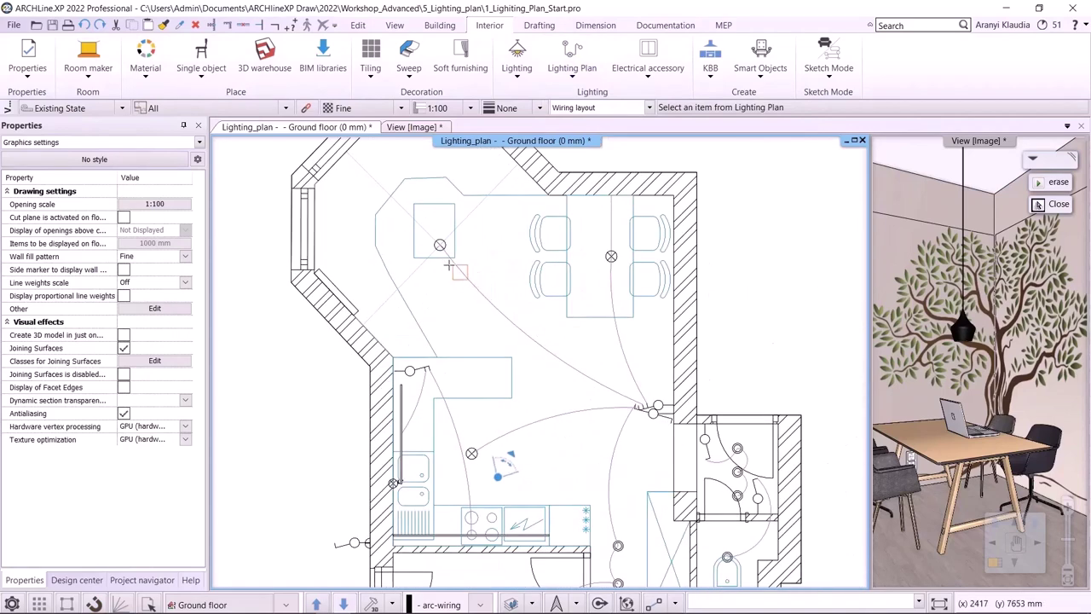
click(440, 246)
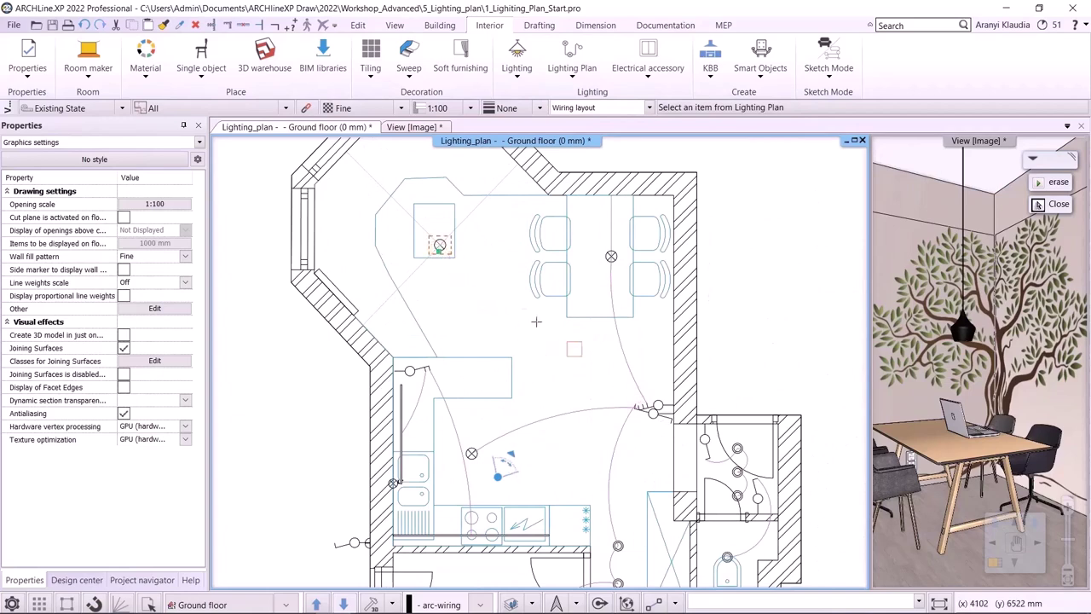
click(82, 25)
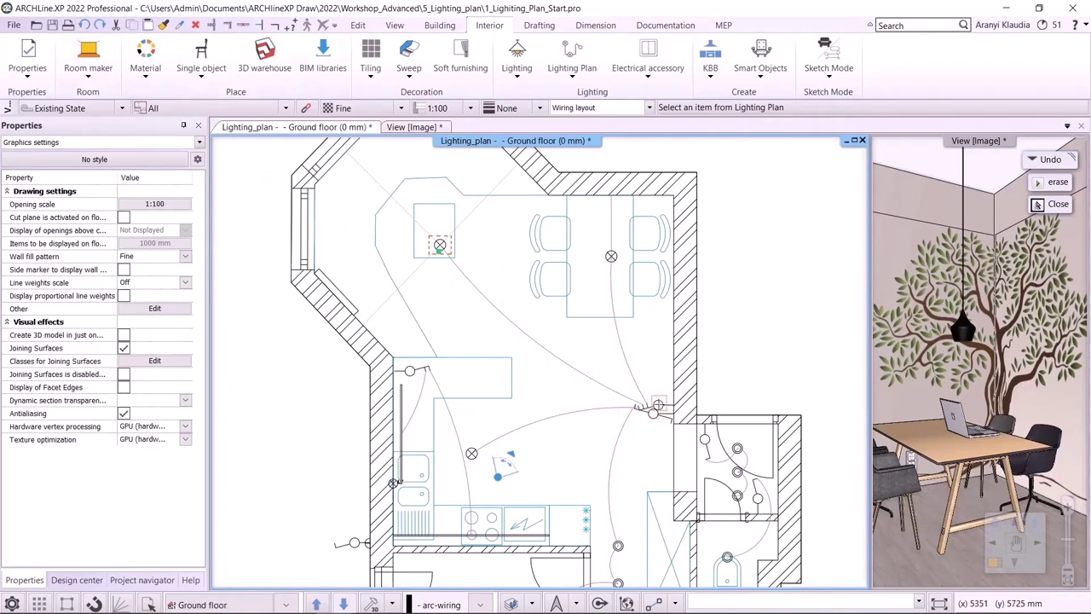
Step: Try deleting the connections by picking the triple switch and by picking the coffee table lamp's arc, undoing each deletion
click(653, 409)
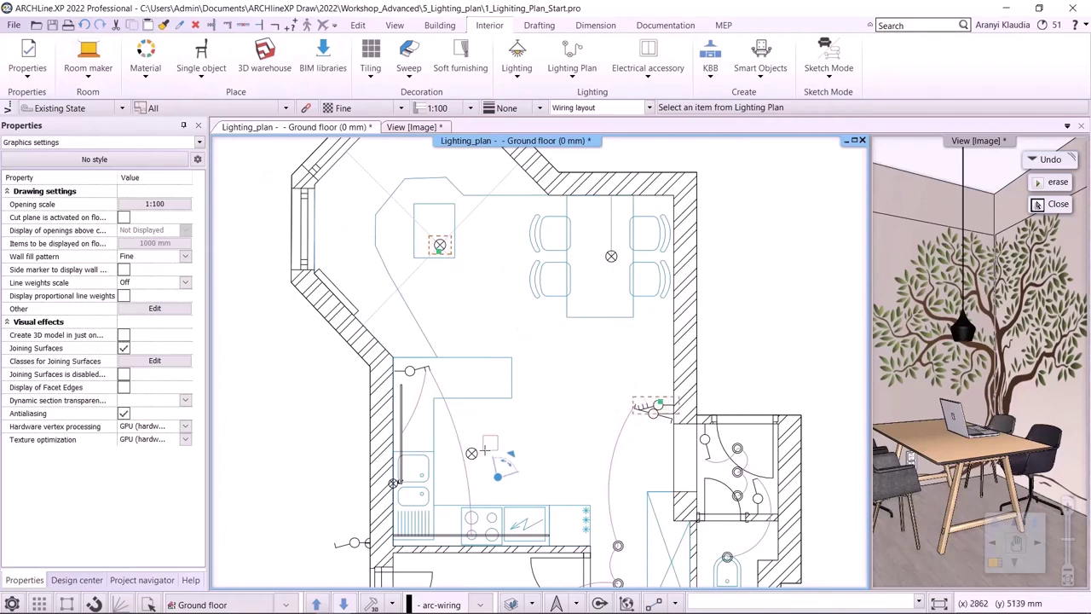
click(84, 26)
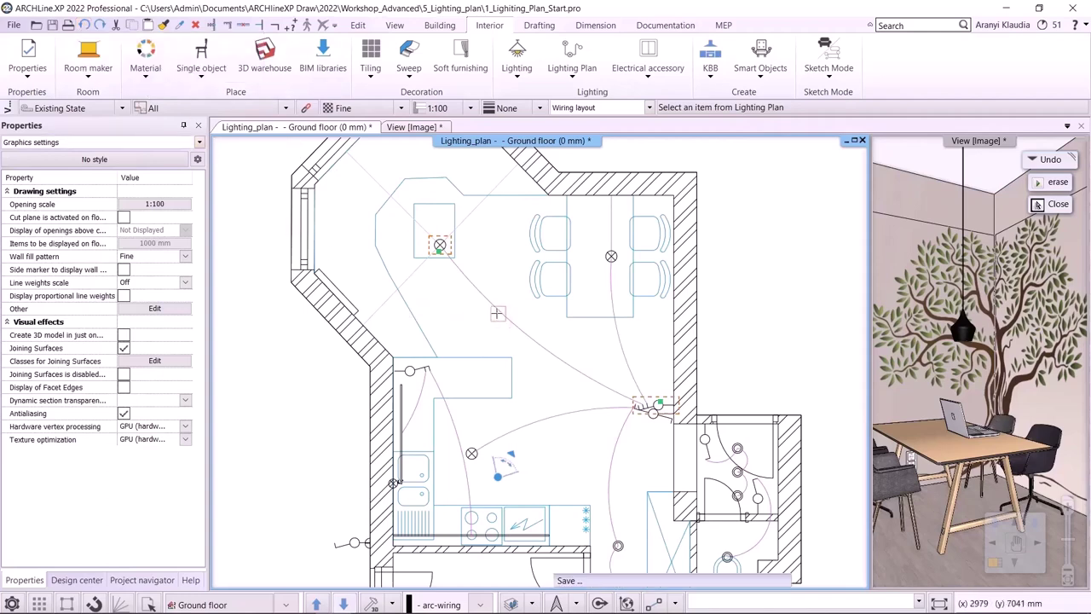
click(499, 314)
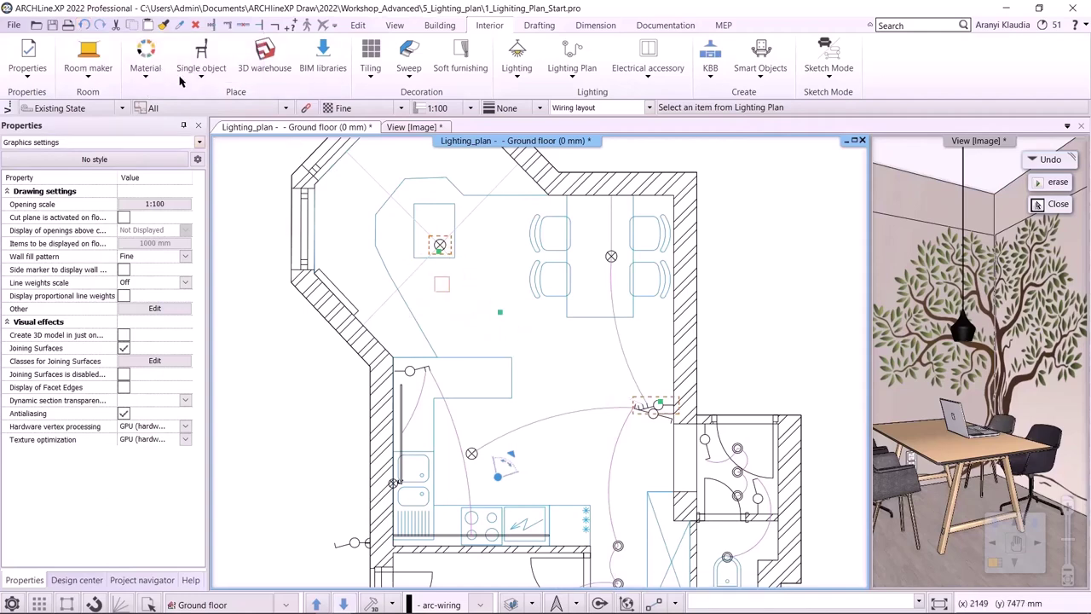
click(438, 246)
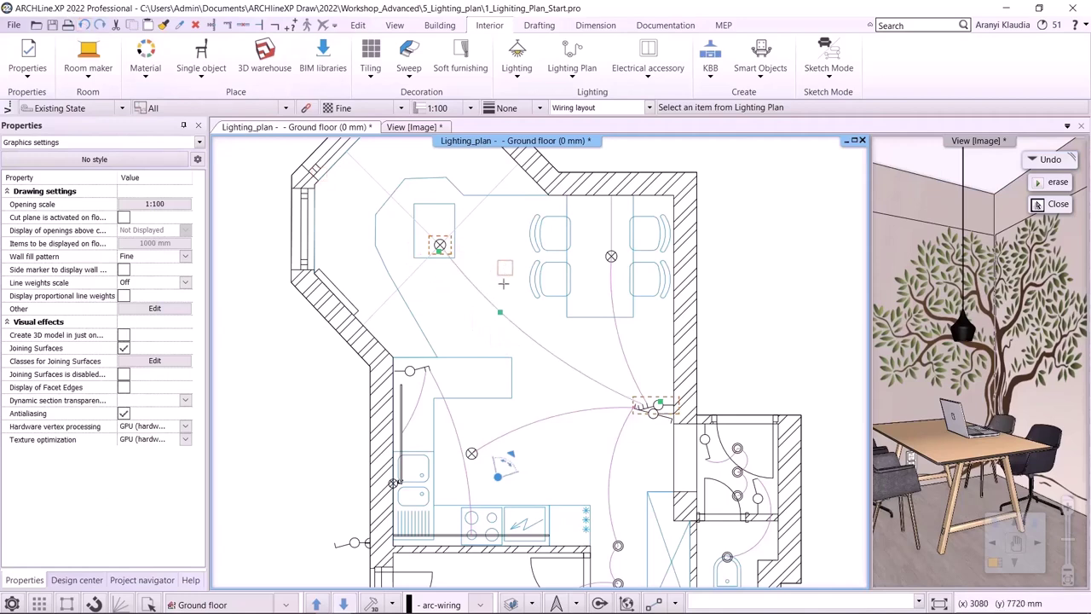
key(Escape)
scroll(512, 255, down, 5)
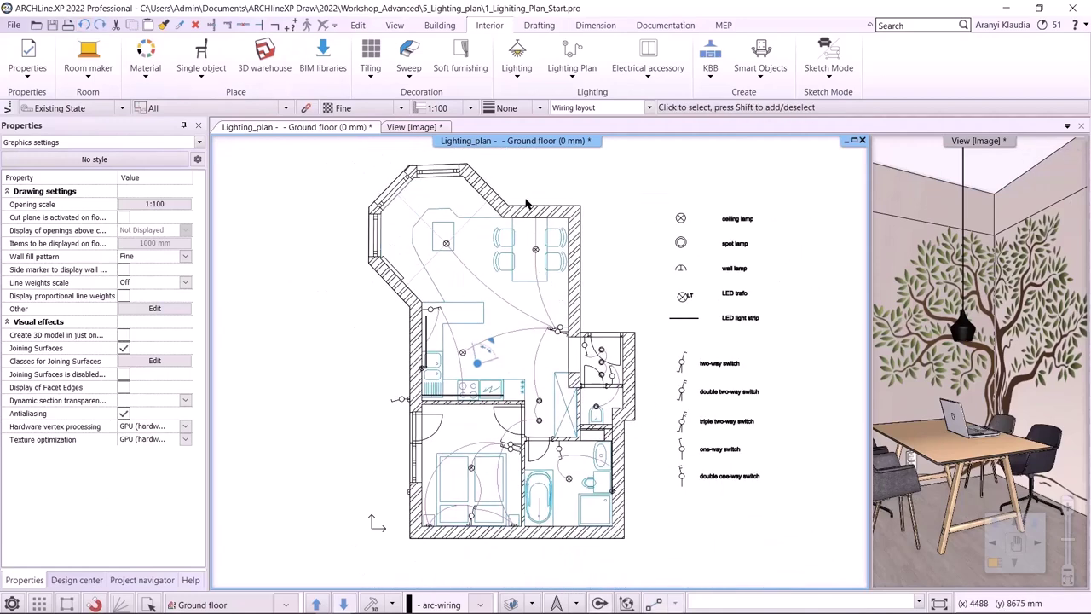
Step: Display the lamp statuses, and connect the outdoor switch beside the bedroom's exterior door to the outside wall lamps with chained wiring arcs
click(572, 70)
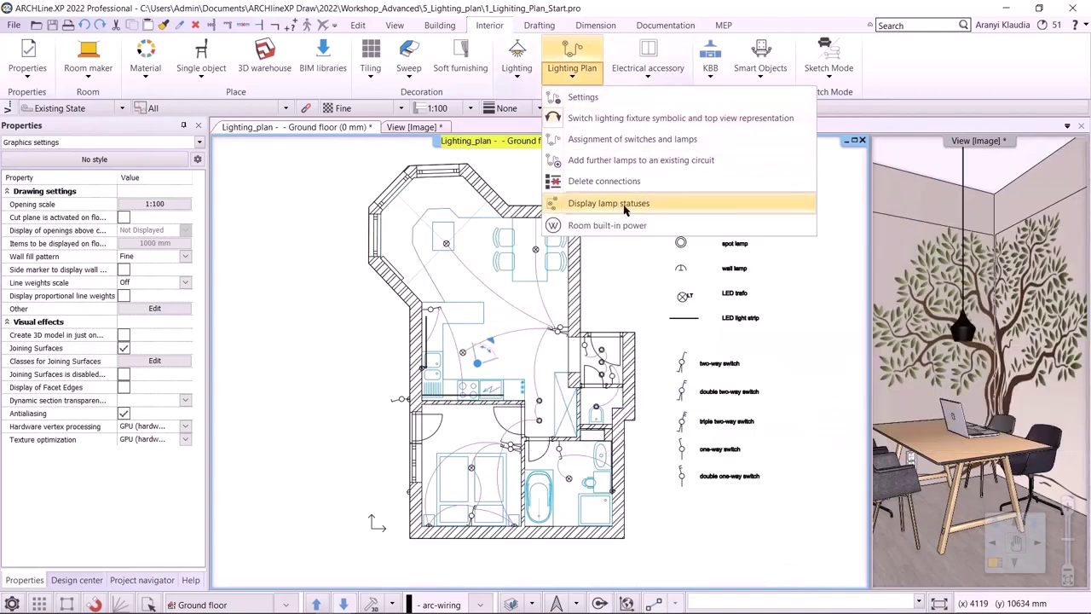
click(625, 210)
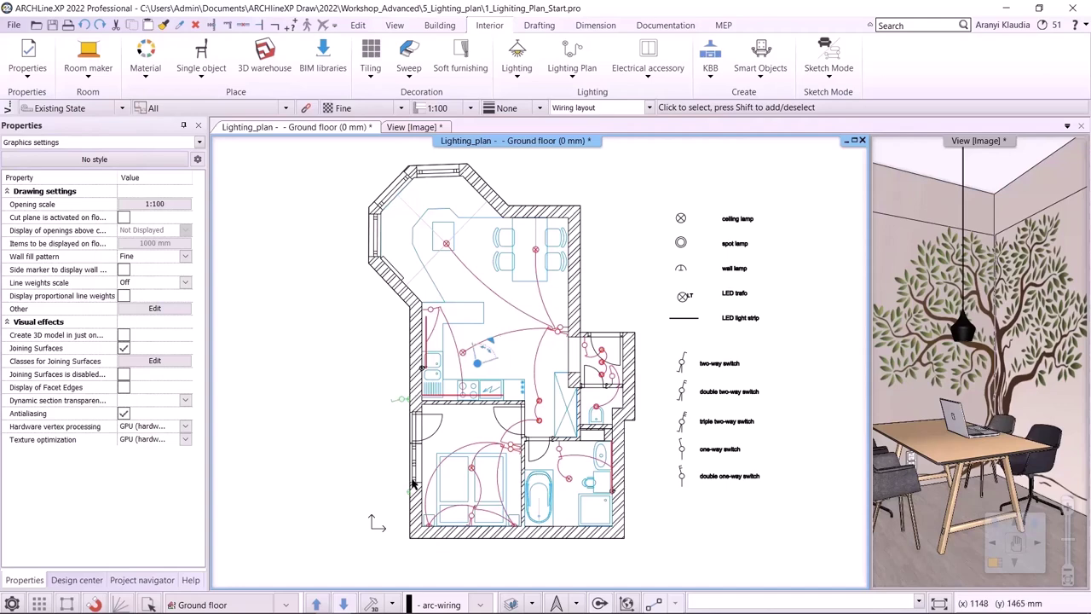
scroll(430, 448, up, 4)
click(442, 302)
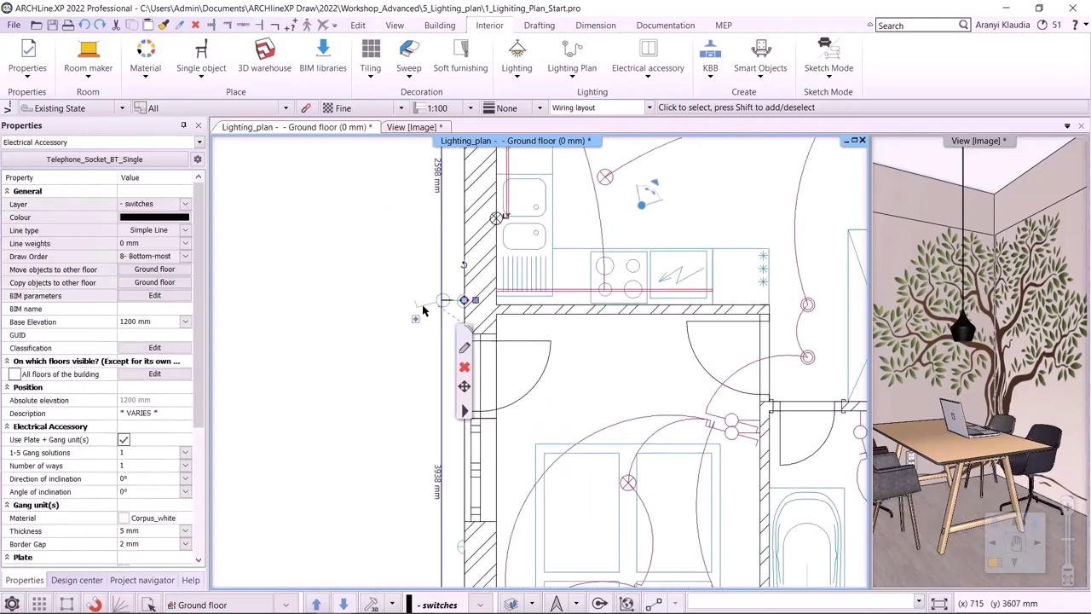
click(463, 317)
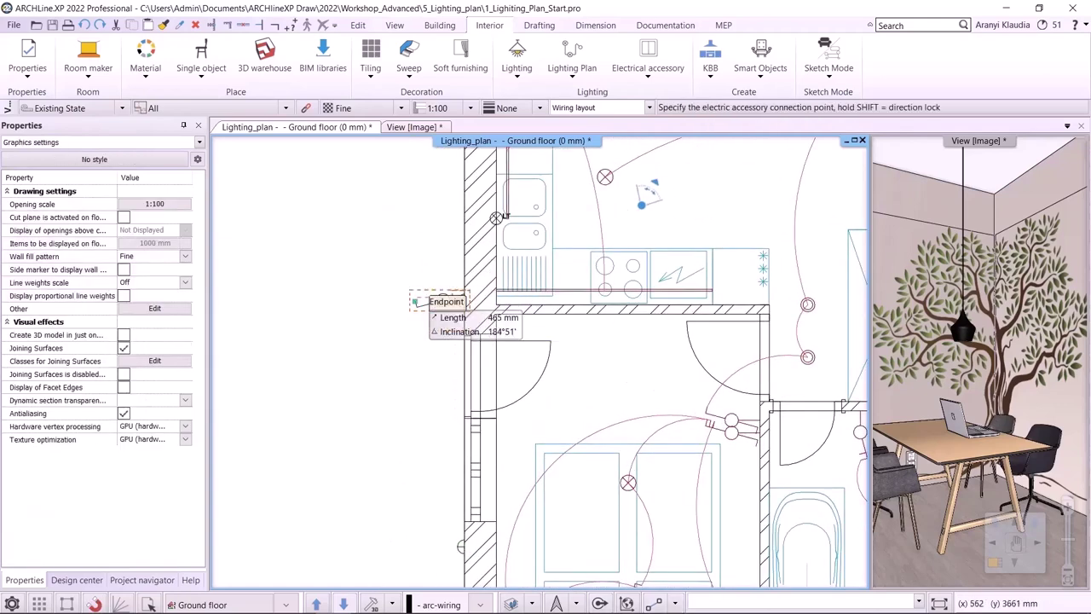
click(460, 299)
click(384, 477)
click(433, 483)
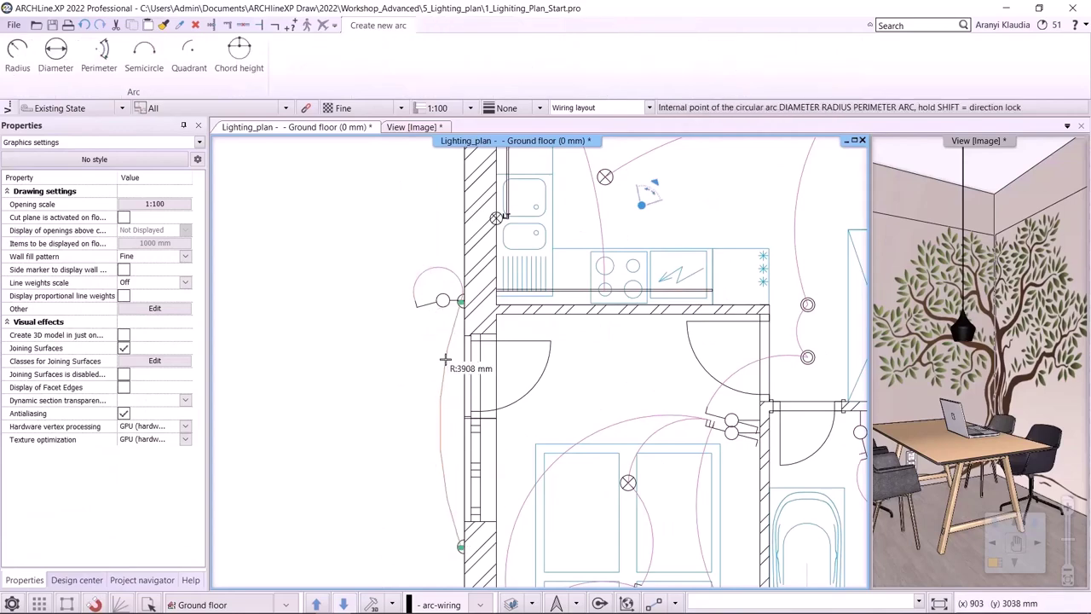
click(444, 358)
key(Escape)
Step: Display the lamp statuses again to check that every switch and lamp across the whole plan is connected
scroll(602, 402, down, 4)
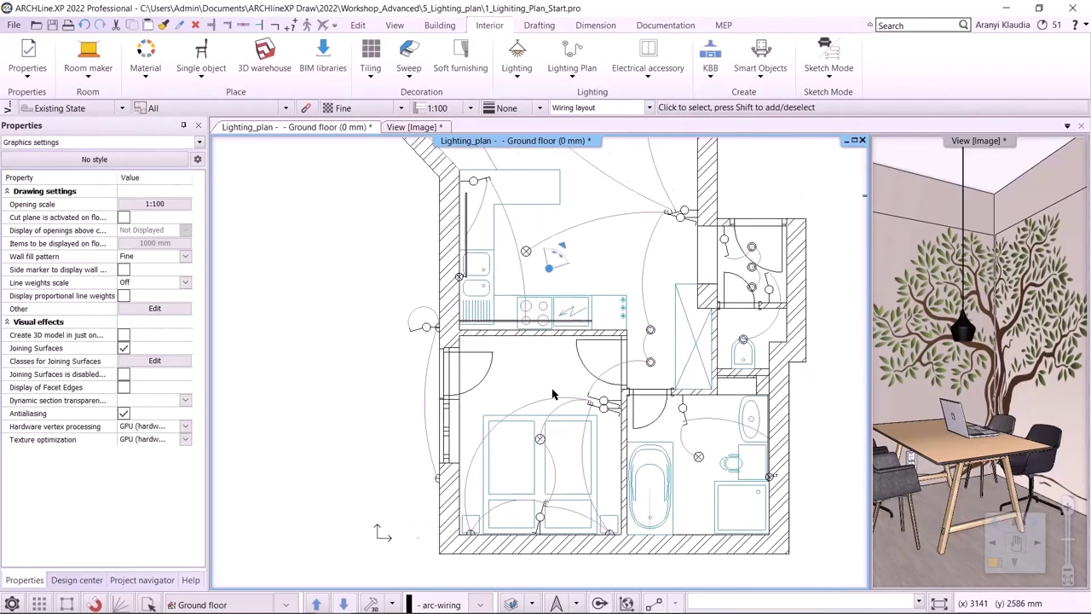
scroll(489, 462, down, 2)
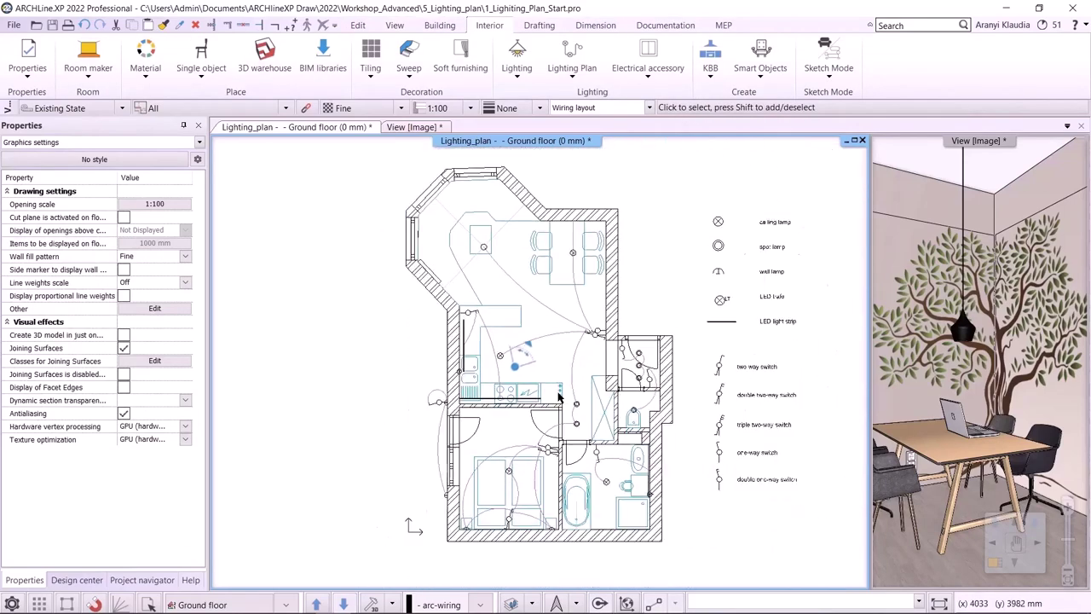
click(569, 78)
click(601, 203)
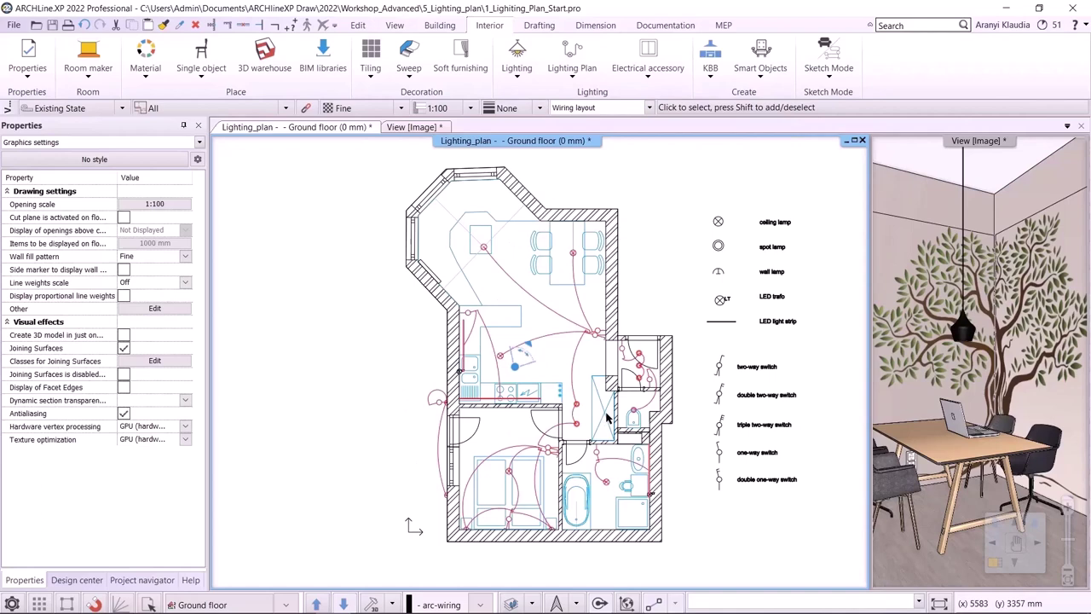
Step: Use Layer Walk to add the Room area layer to the visible layers
click(572, 68)
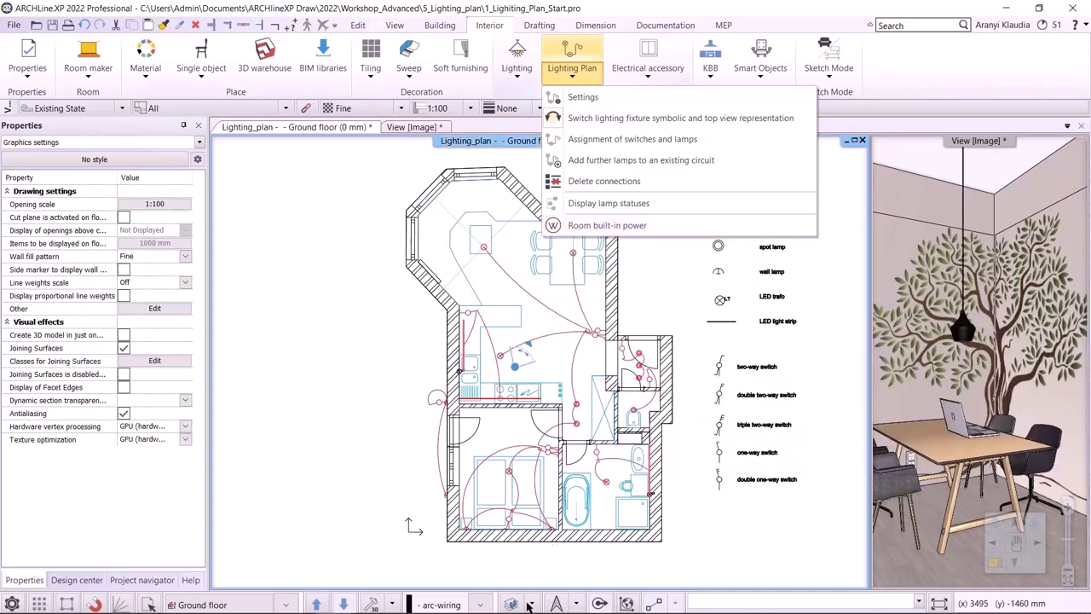
click(532, 565)
click(534, 604)
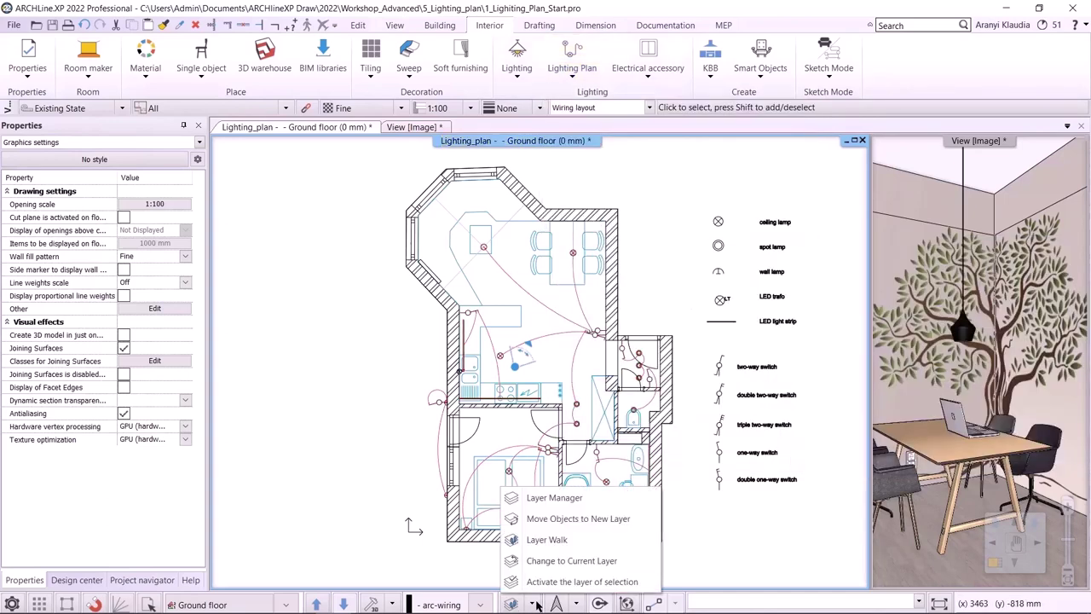
click(553, 538)
ctrl+click(834, 382)
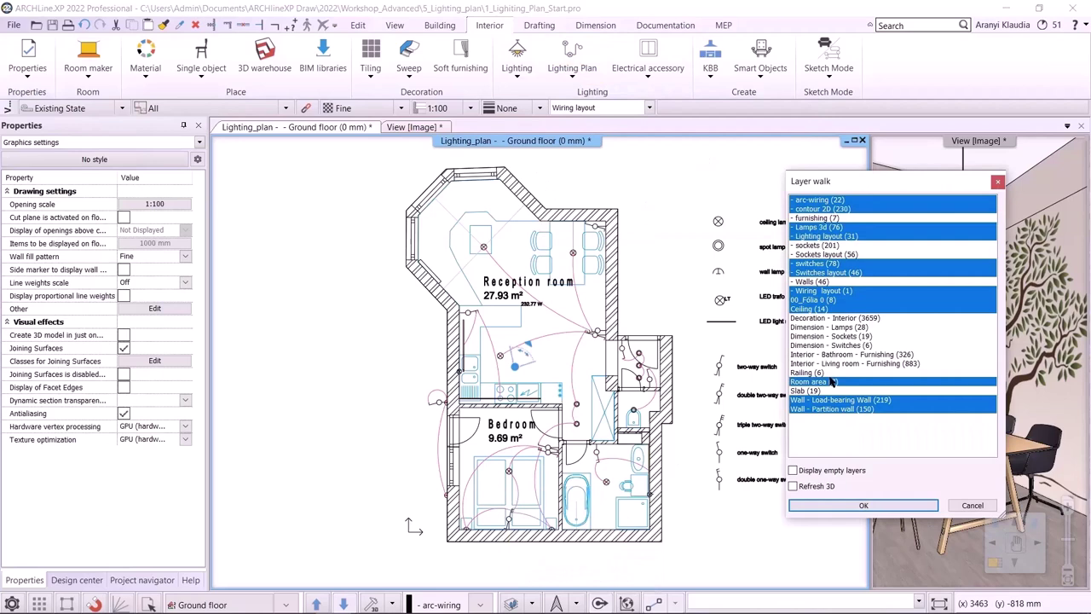
click(846, 504)
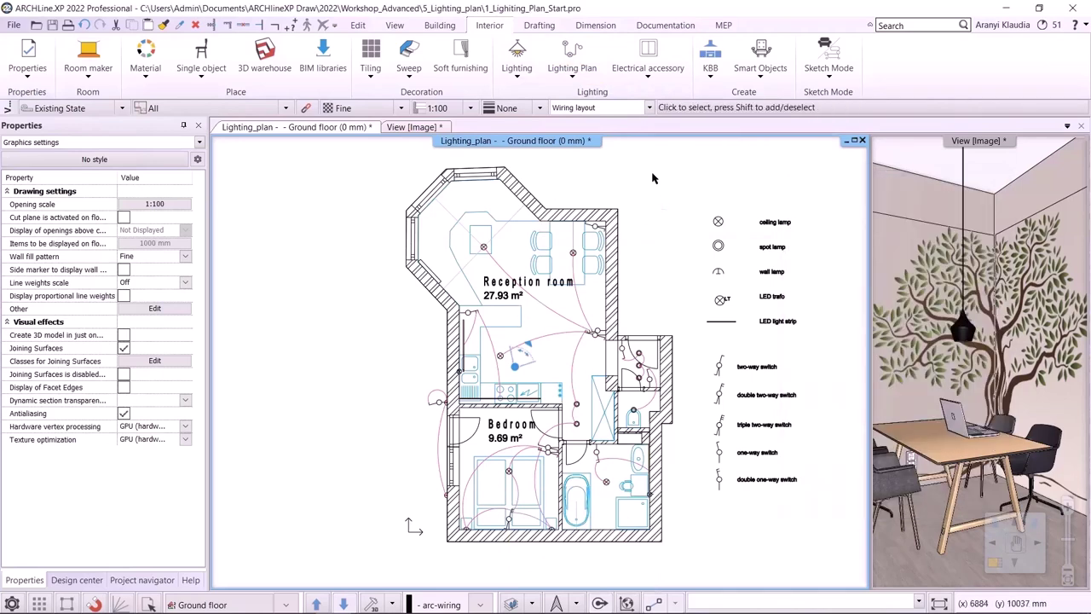
Step: Start the Room built-in power calculation for the Reception room and choose the environmental factor 1.25 - Clean interior space
click(572, 68)
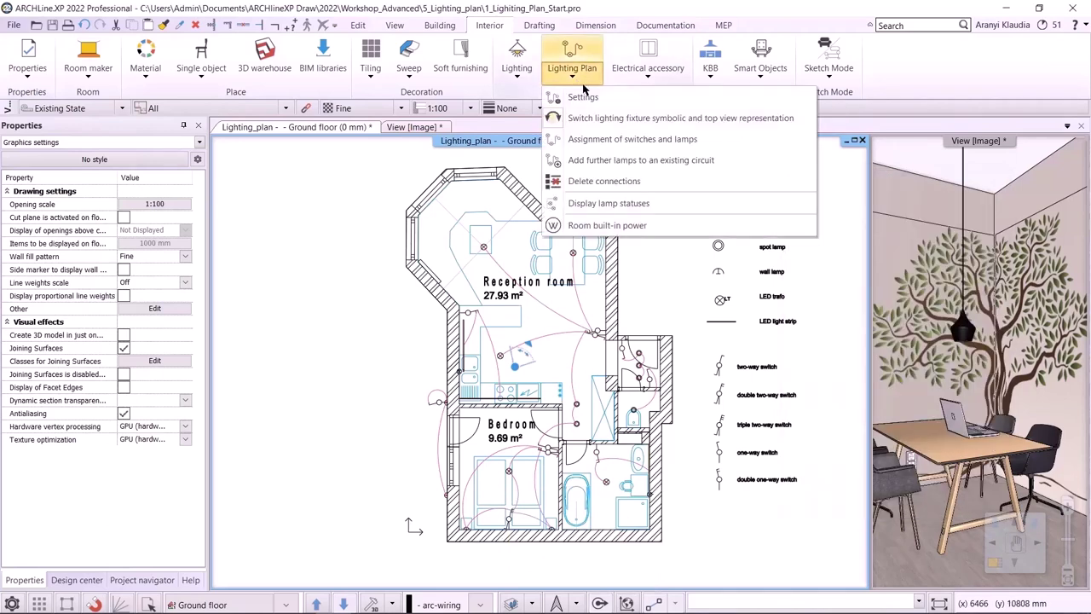
click(629, 226)
click(502, 287)
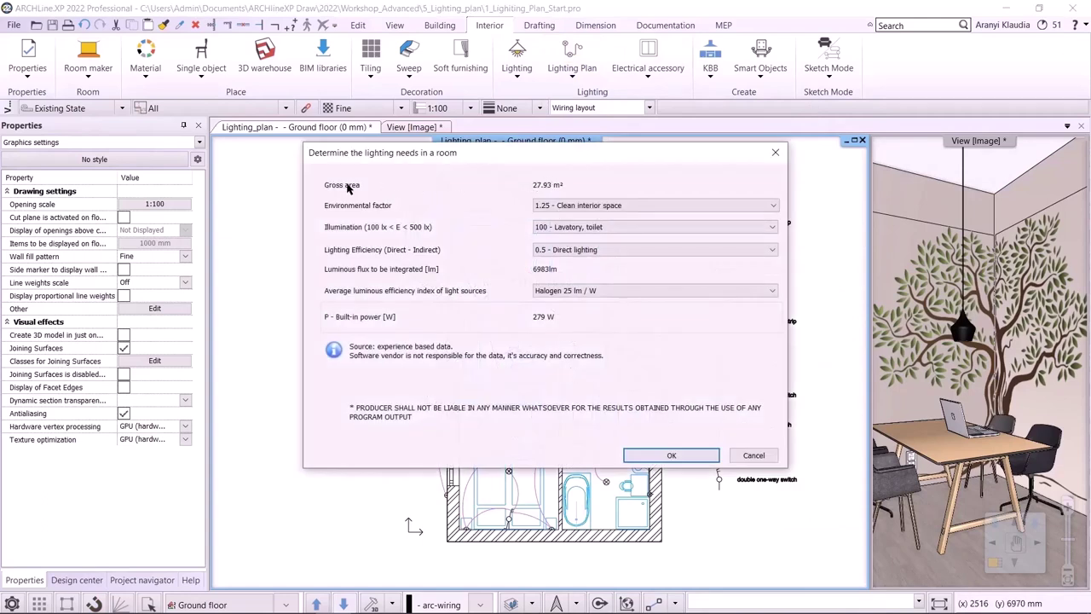
click(542, 207)
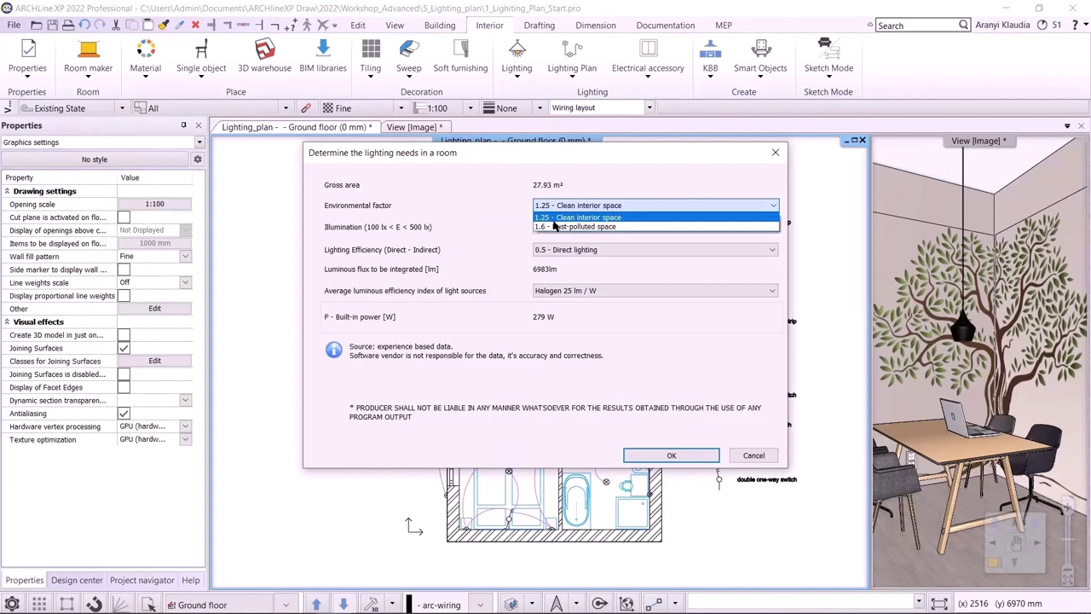
click(553, 219)
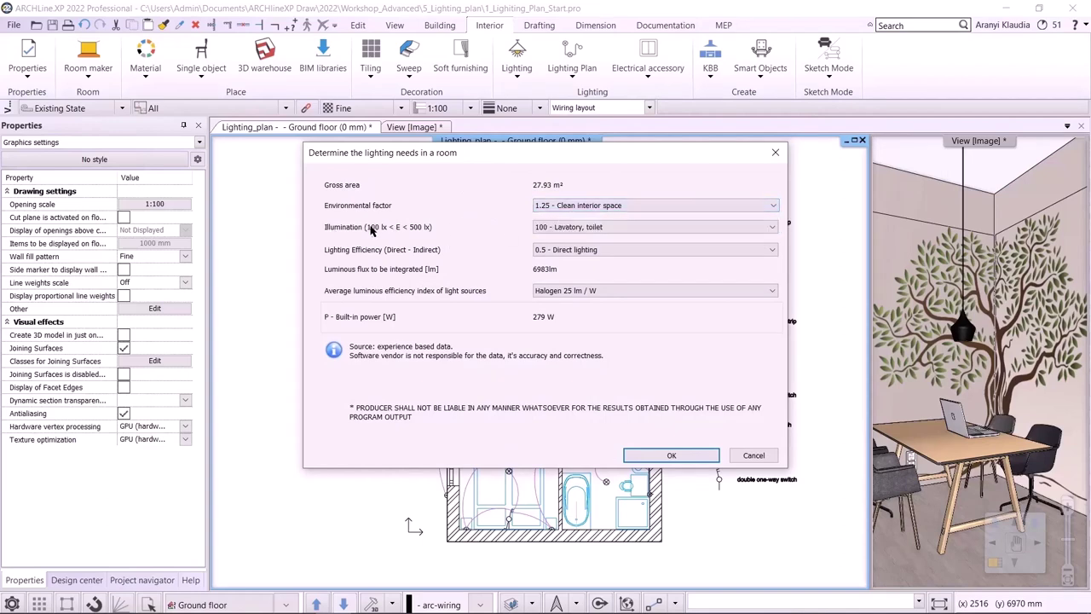
Step: Set the illumination to 300 - Community spaces, keep 0.5 - Direct lighting as efficiency, and choose LED light source 90 lm/W
click(549, 230)
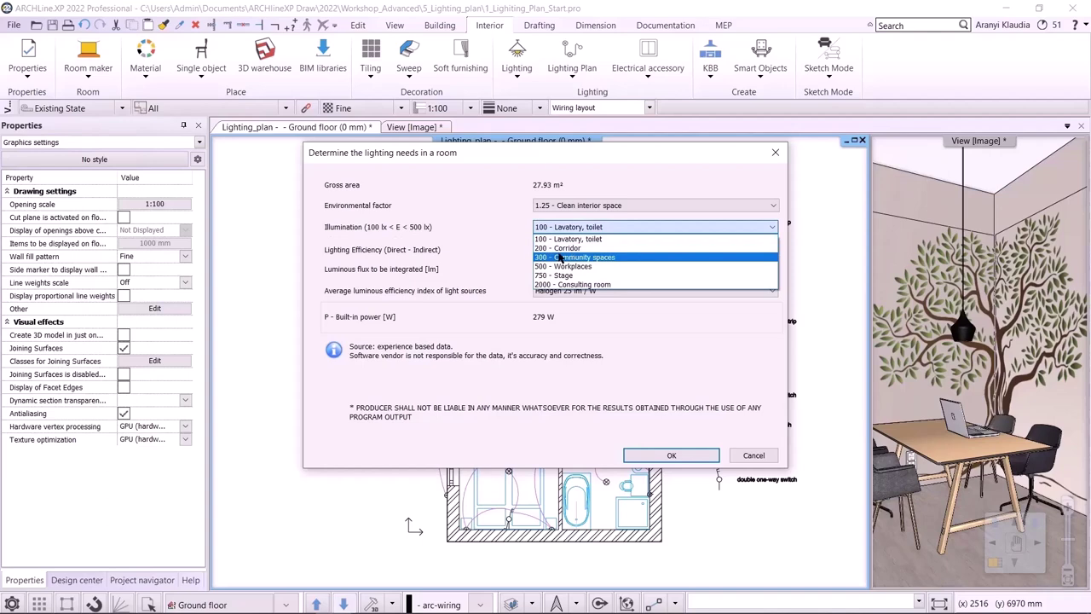
click(560, 258)
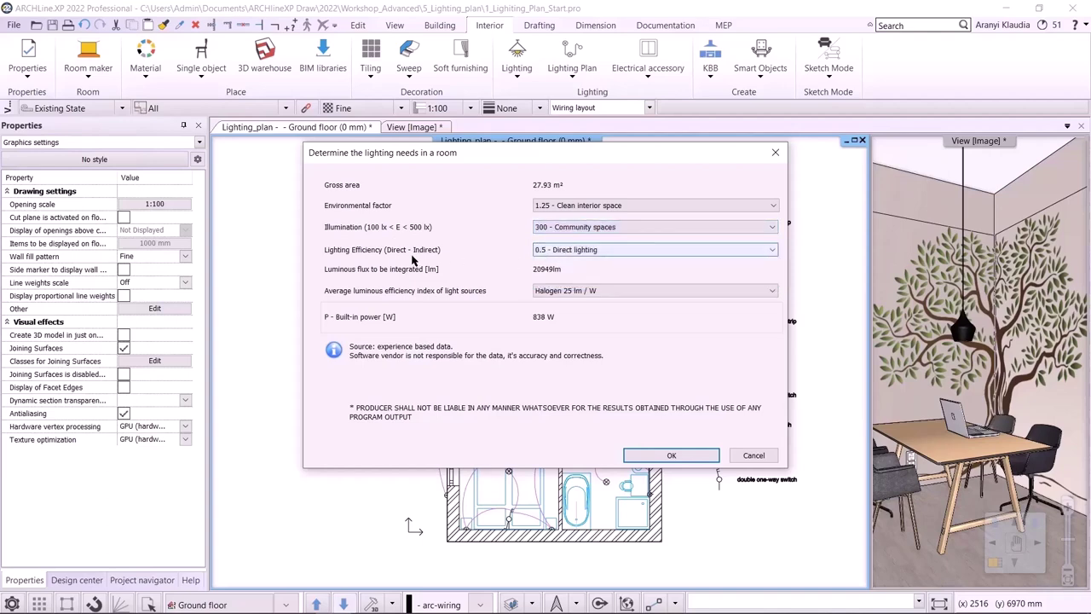
click(563, 253)
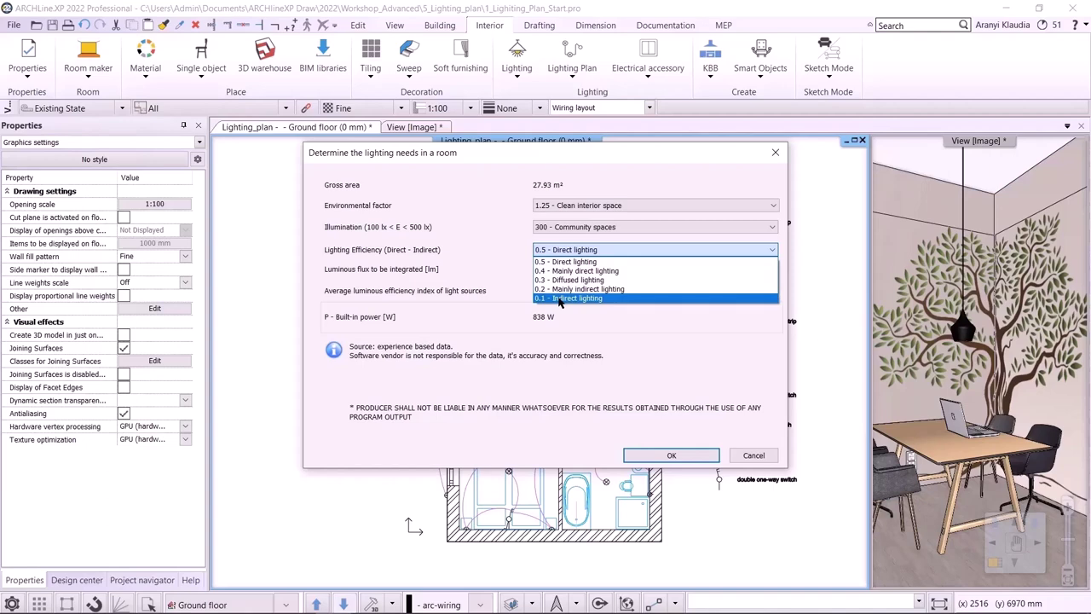
click(564, 261)
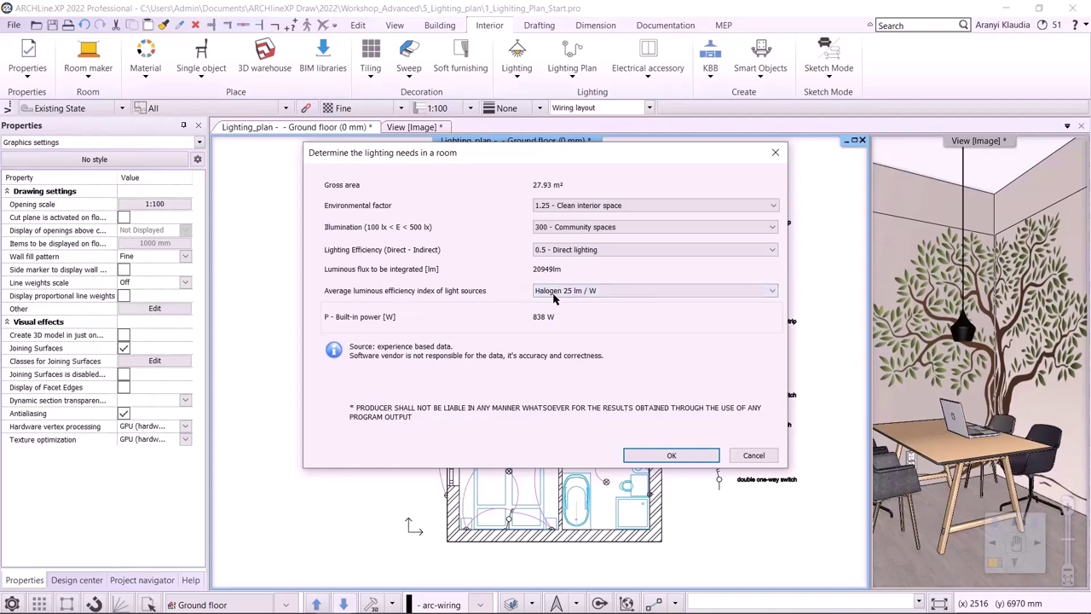
click(553, 294)
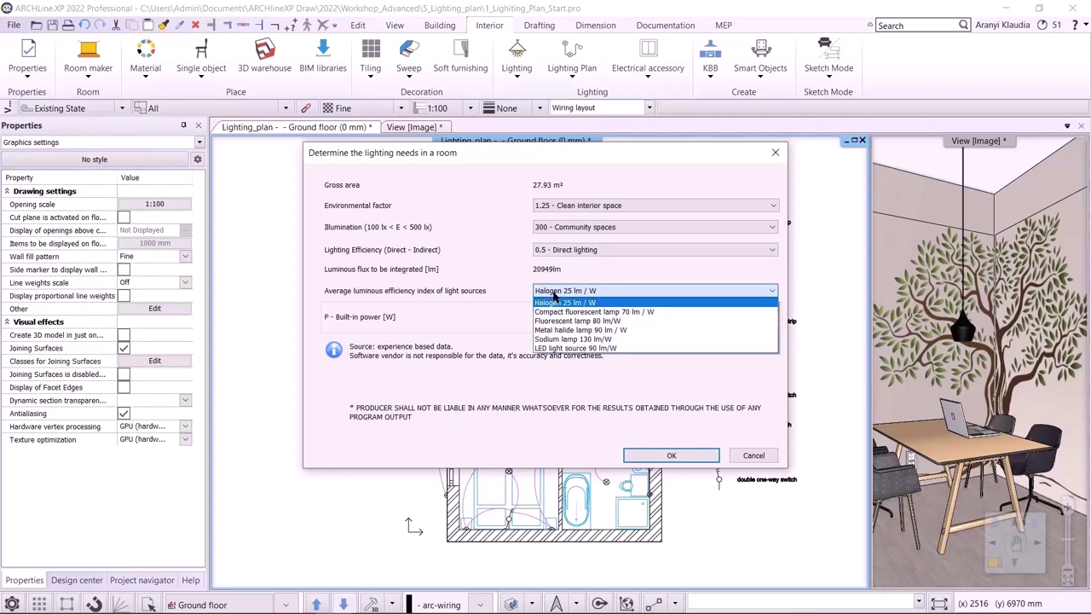
click(556, 349)
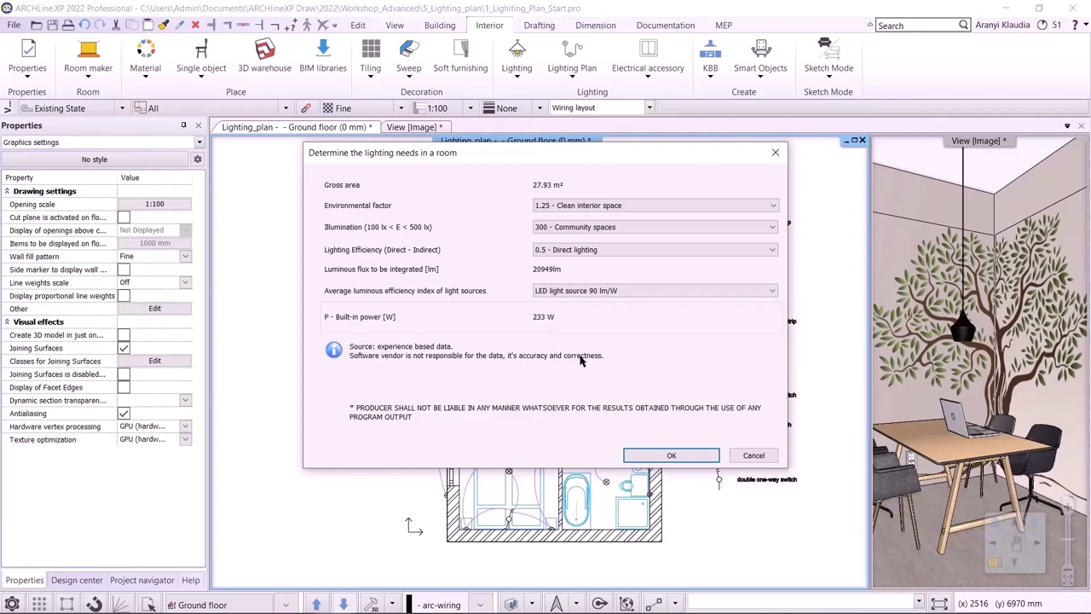
Step: Accept the lighting calculation and place the built-in power text just below the Reception room's area label
click(672, 456)
scroll(518, 332, up, 3)
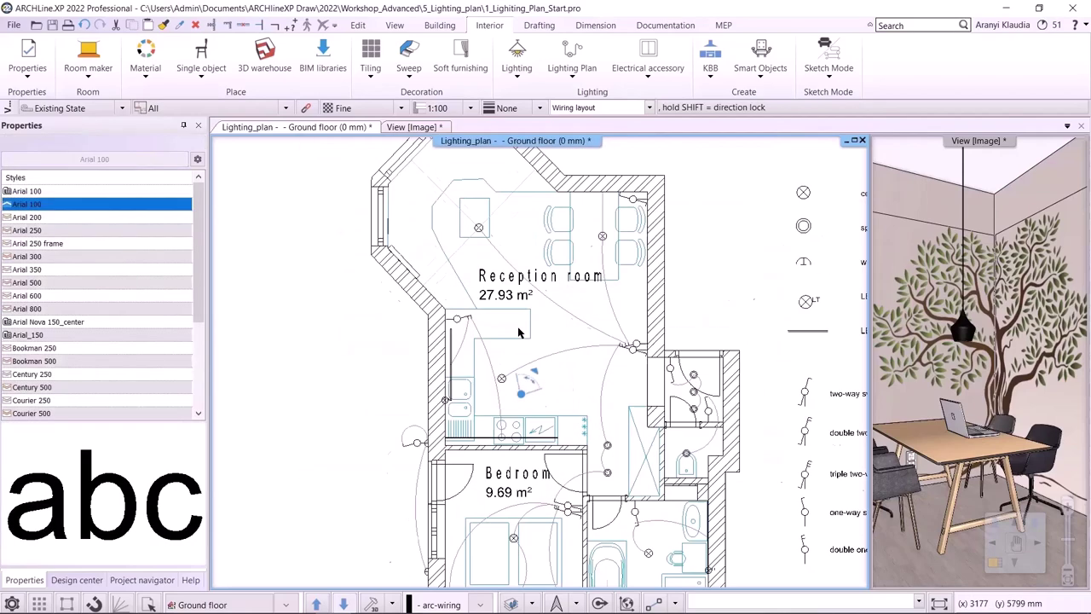
scroll(505, 305, up, 2)
click(515, 335)
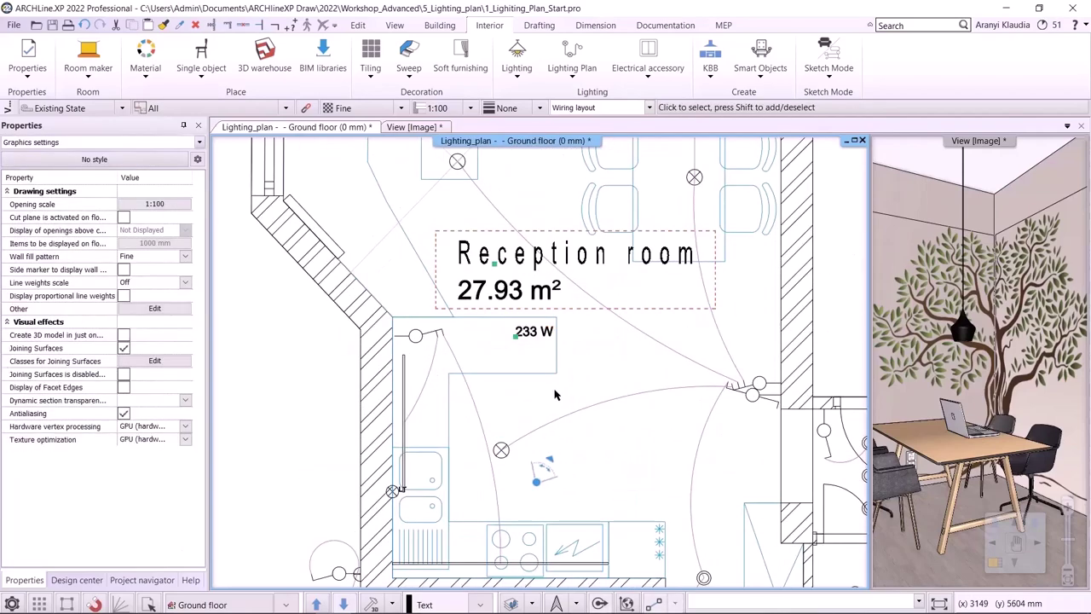
Step: Inspect the text properties of the power label placed in the Reception room, including its font size
click(535, 332)
scroll(194, 418, down, 2)
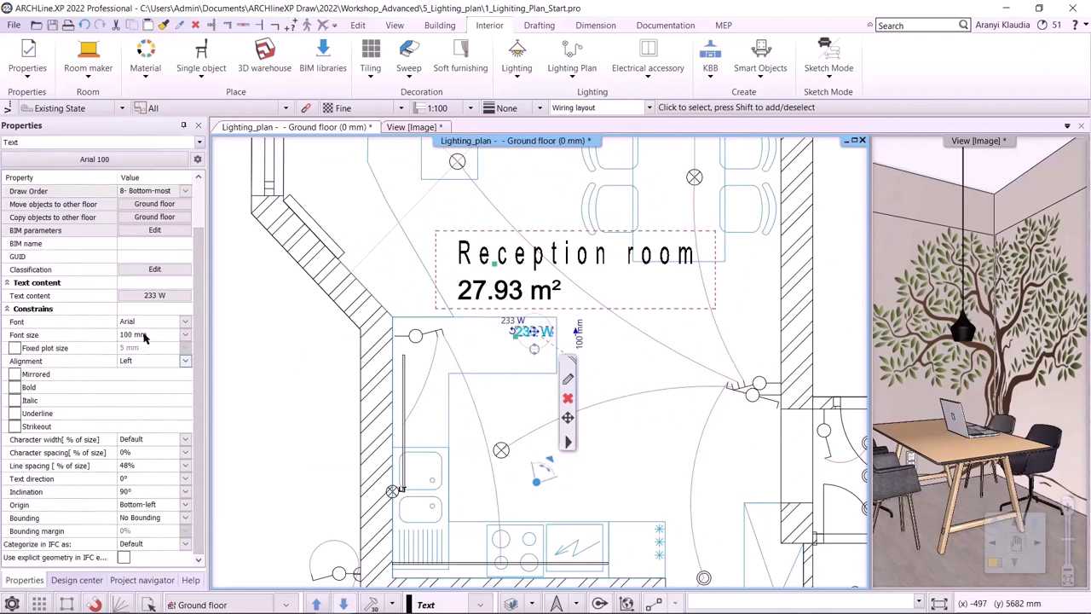
click(511, 386)
key(Escape)
scroll(511, 387, down, 6)
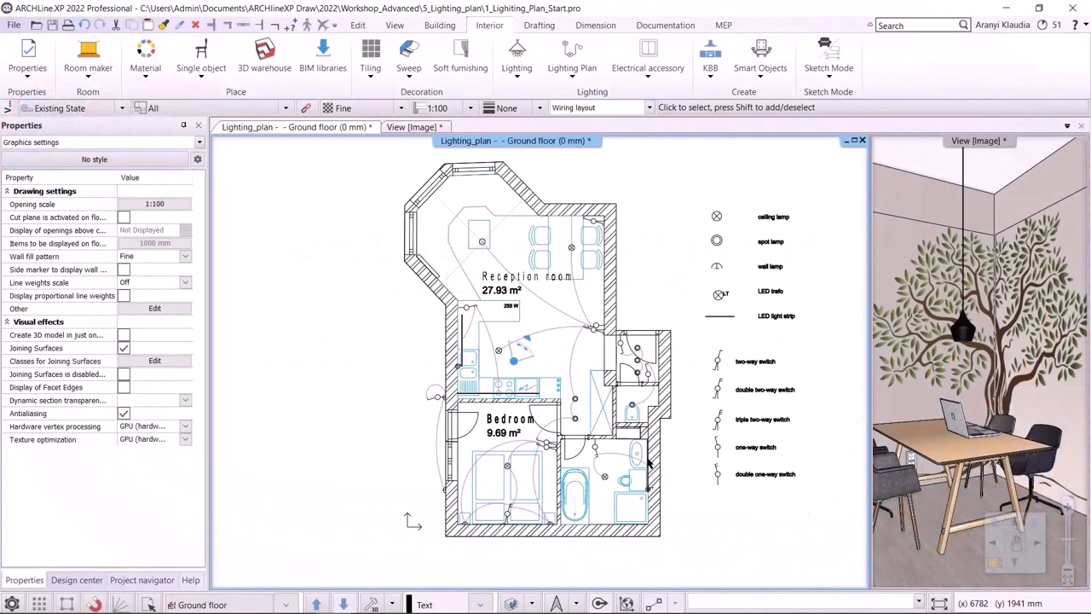
Step: Switch the layer set to Sockets layout and add the Dimension - Sockets layer to the visible layers with Layer Walk
click(648, 107)
click(616, 156)
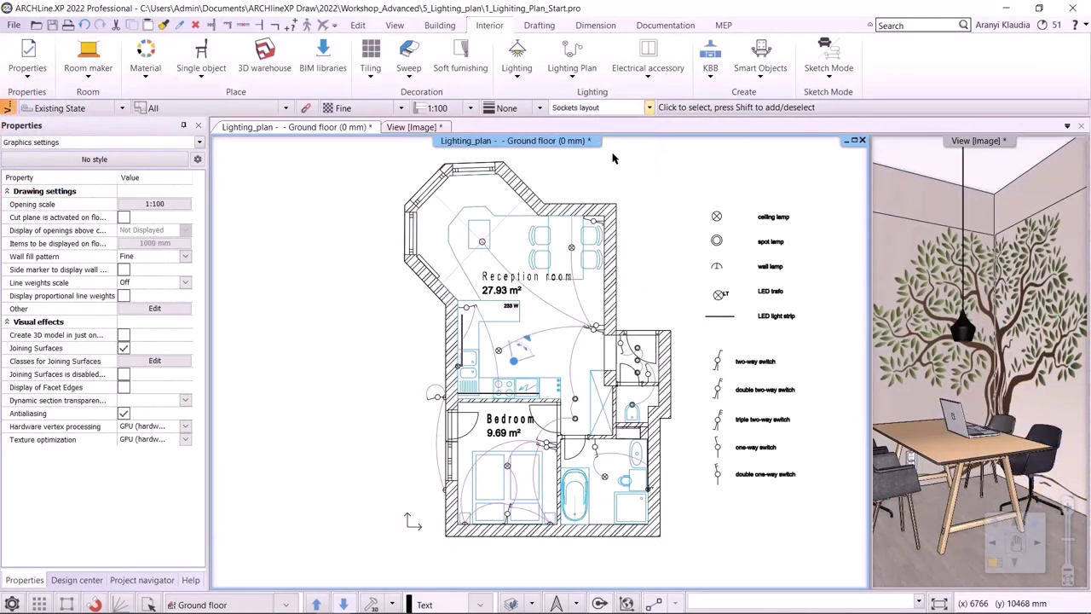
click(542, 603)
click(571, 539)
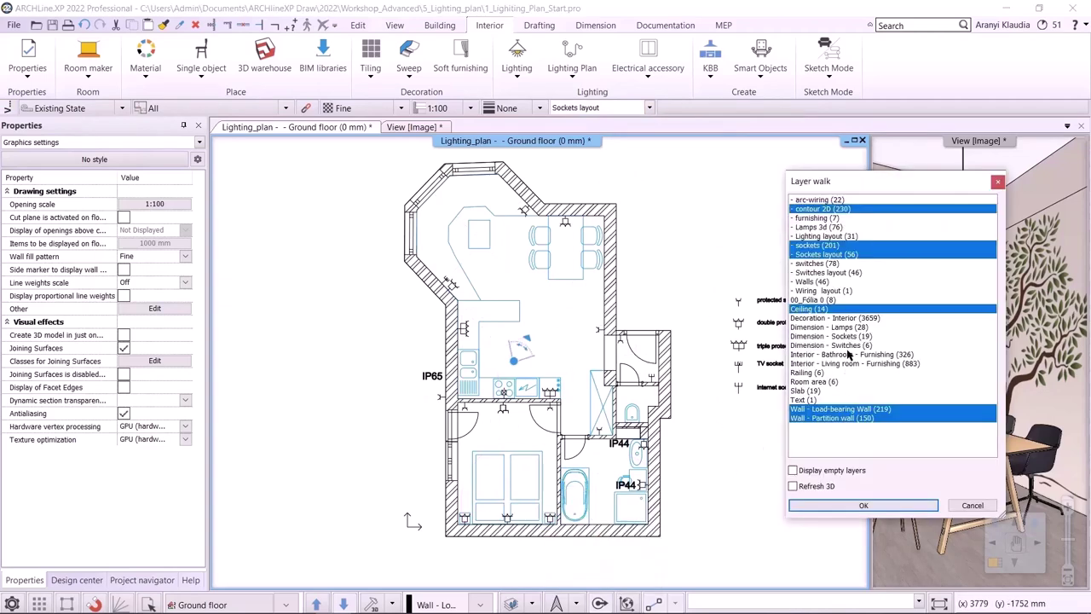
ctrl+click(849, 341)
click(864, 506)
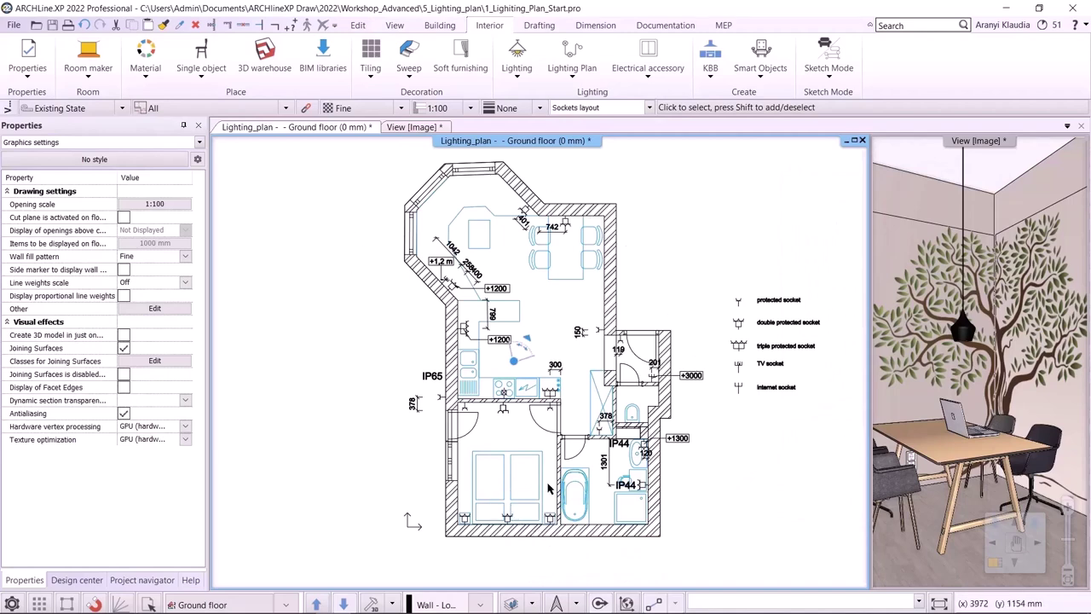
Step: Switch to the Edge browser and view the Sockets layout plan on page 1 of Lighting_plan2.pdf
click(296, 601)
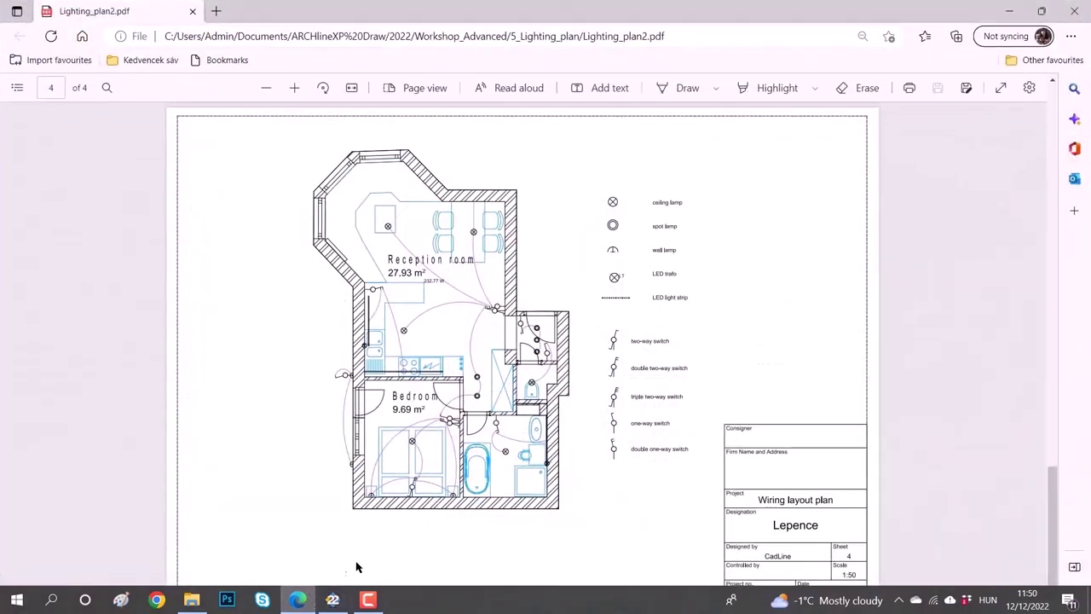
scroll(460, 531, up, 5)
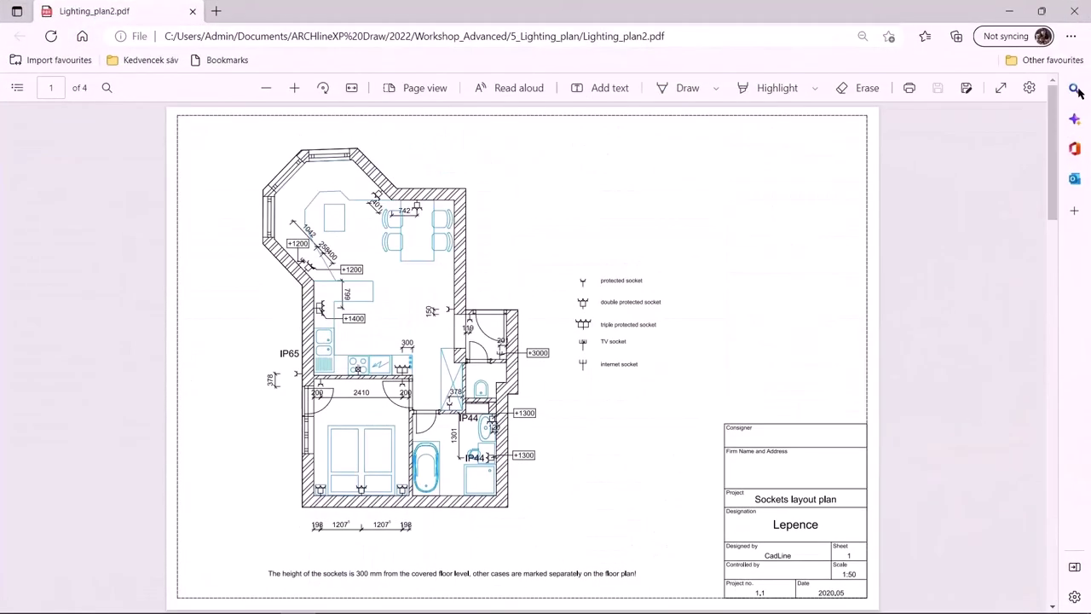
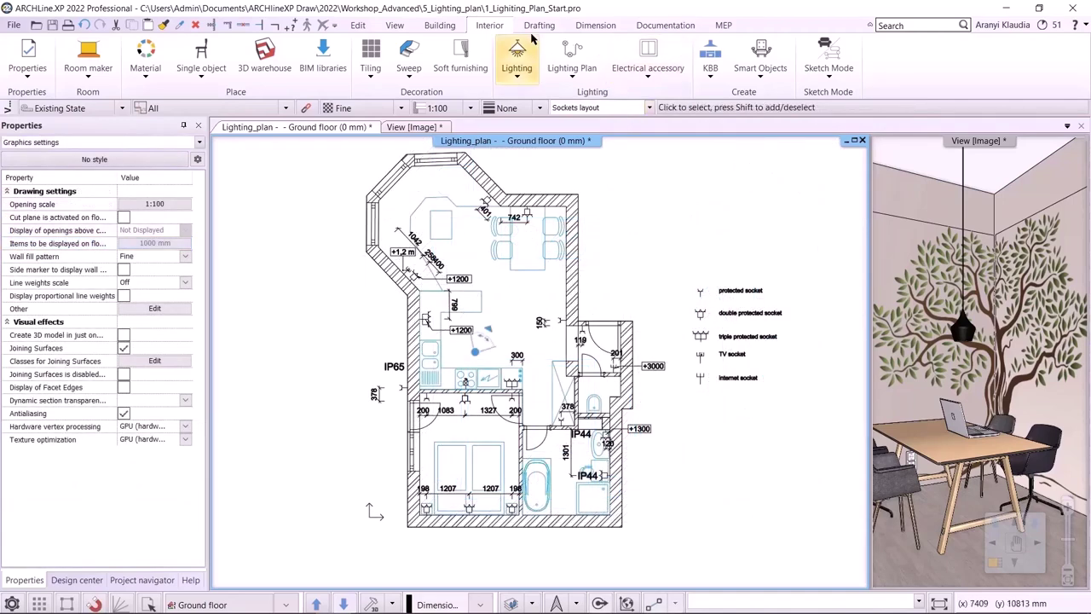
Step: Add a one-by-one elevation label to the lower IP44 socket in the bathroom, placing its text outside the exterior wall
click(595, 25)
click(662, 78)
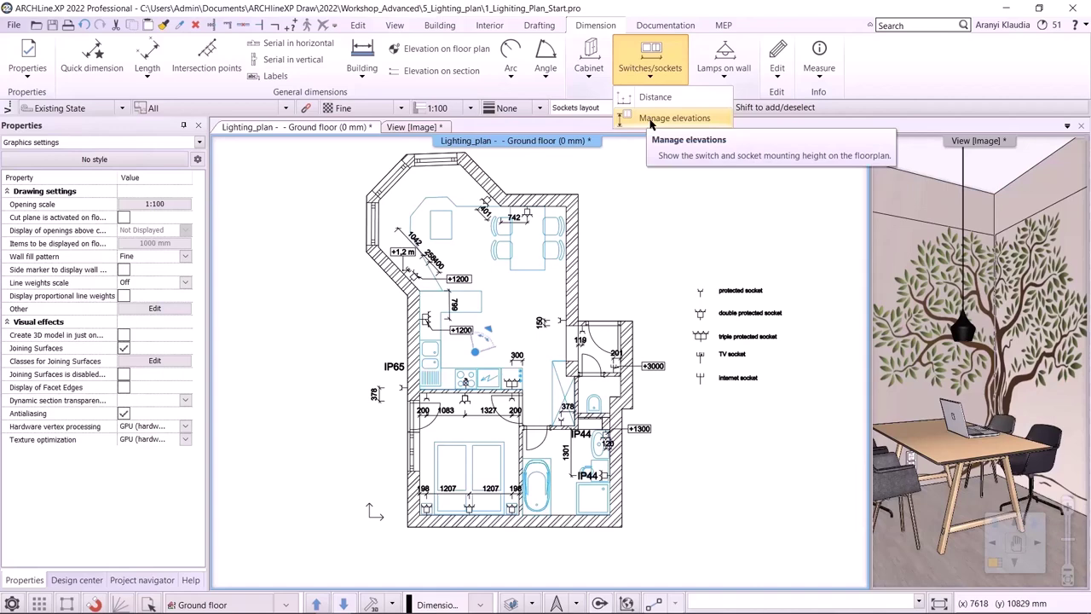
click(652, 119)
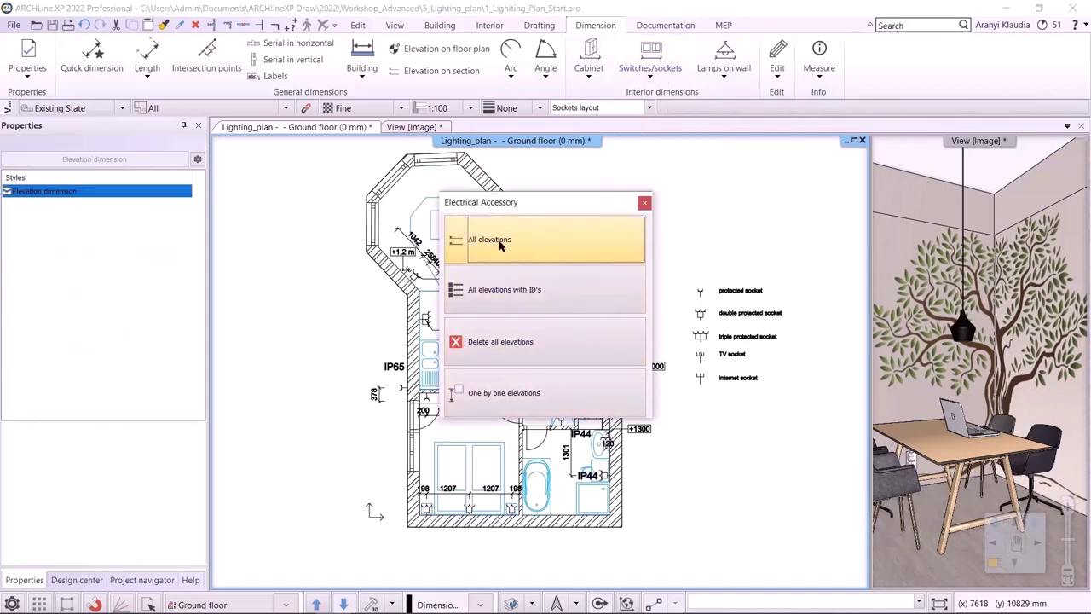
click(503, 393)
scroll(631, 448, up, 4)
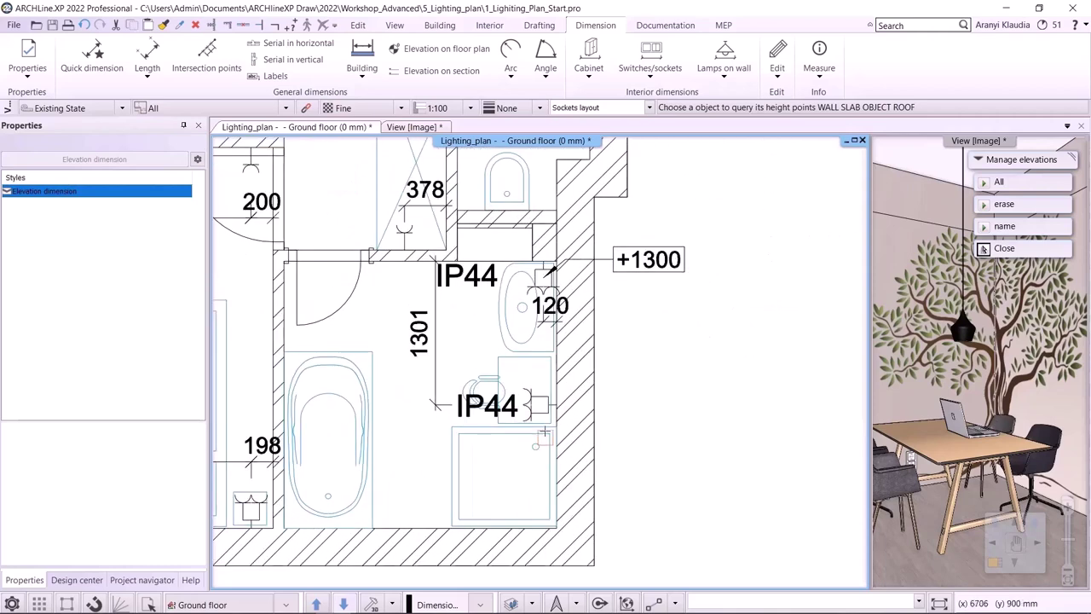
click(538, 406)
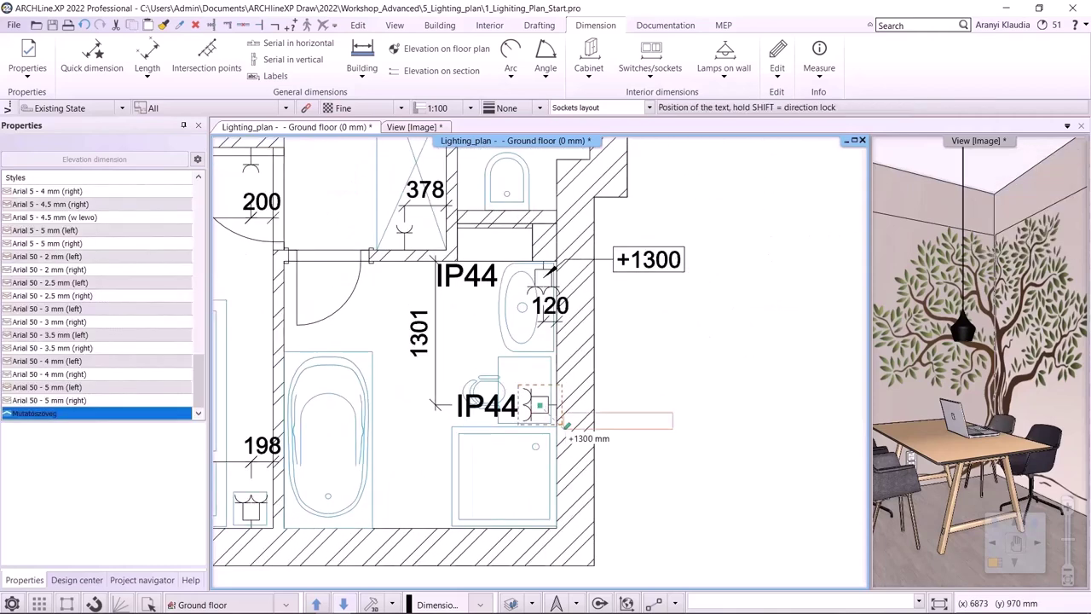
click(612, 458)
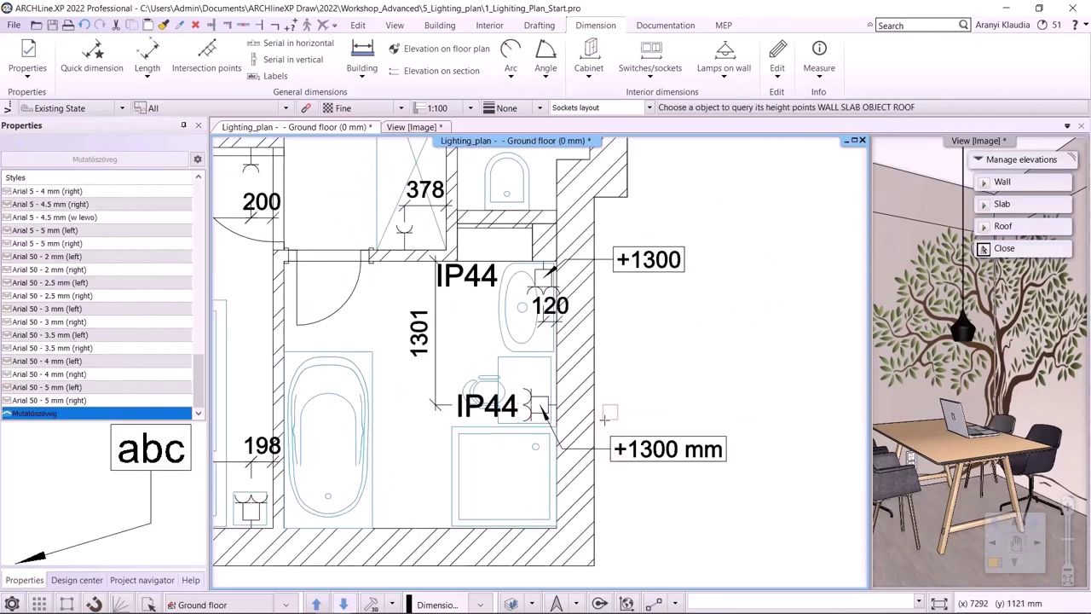
key(Escape)
Step: Select the length dimensions around the bedroom and bathroom and assign them to the Dimension - Sockets layer
scroll(669, 435, down, 4)
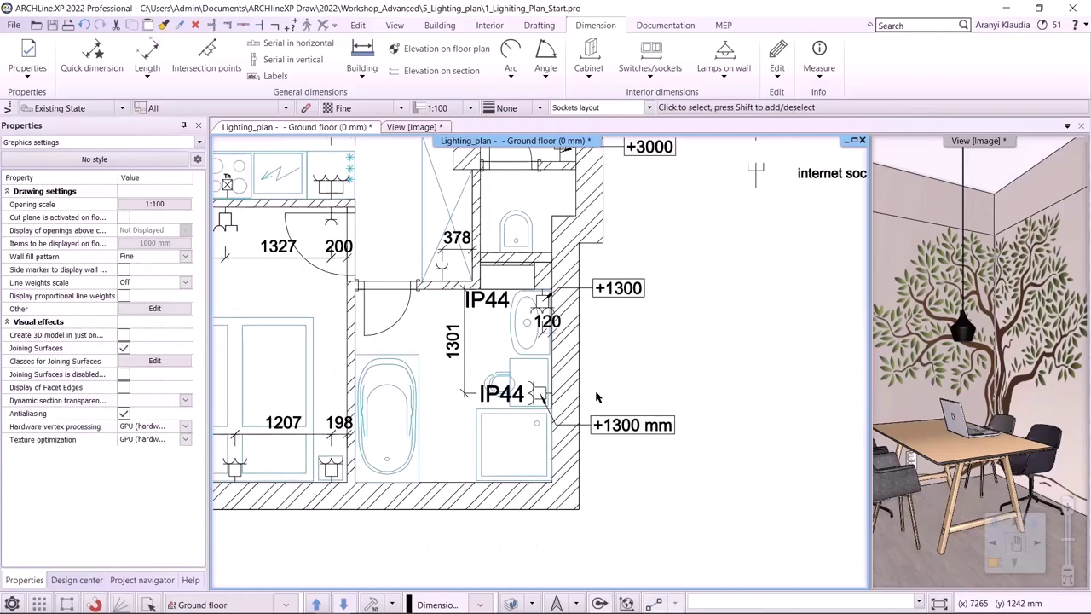
scroll(513, 283, down, 3)
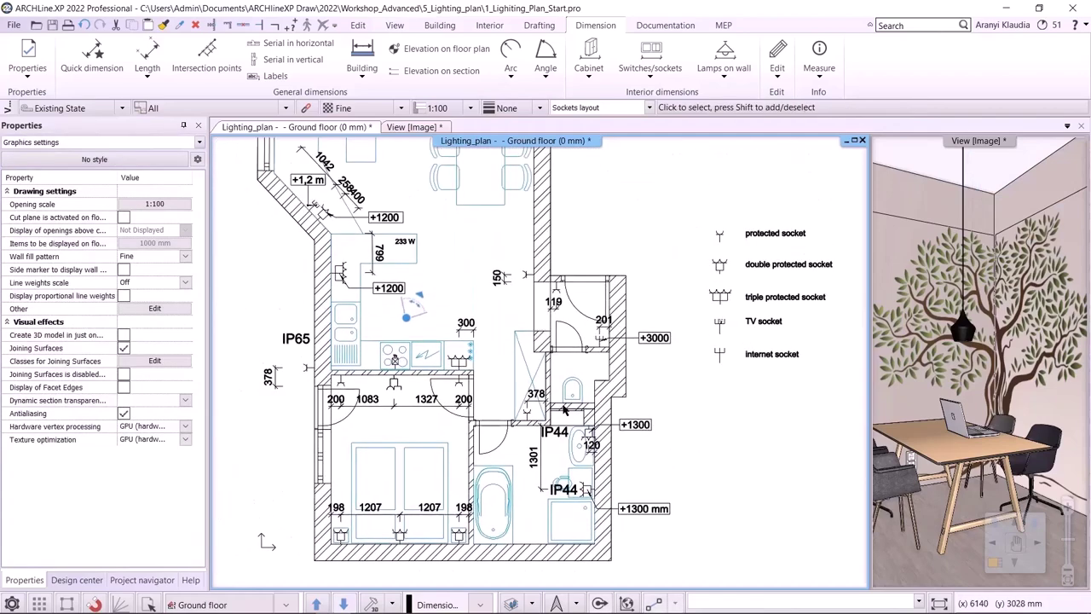
middle_drag(572, 367, 549, 384)
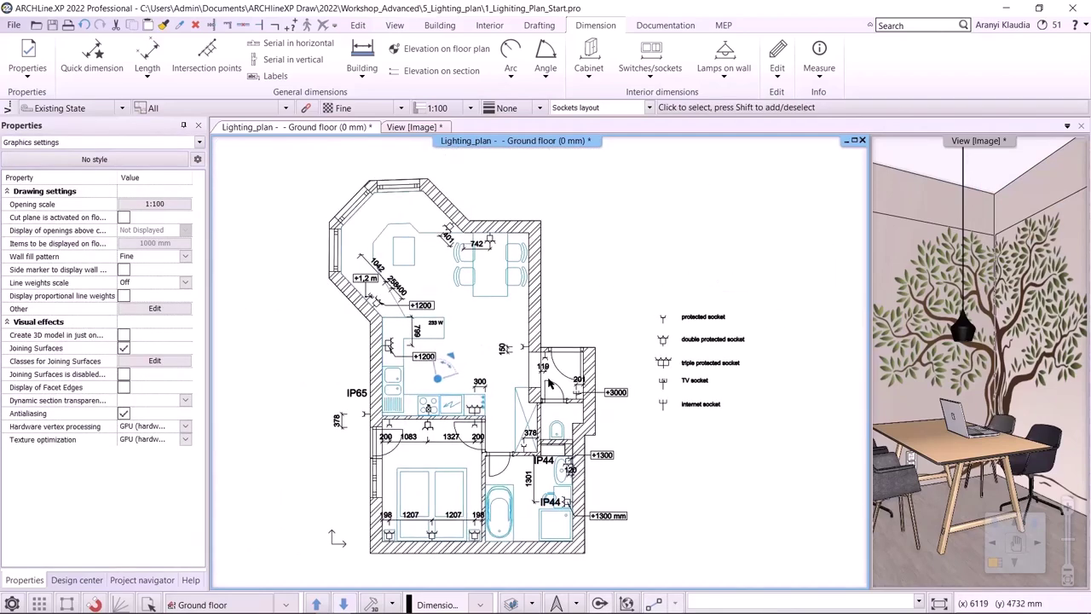
drag(293, 388, 631, 556)
click(198, 142)
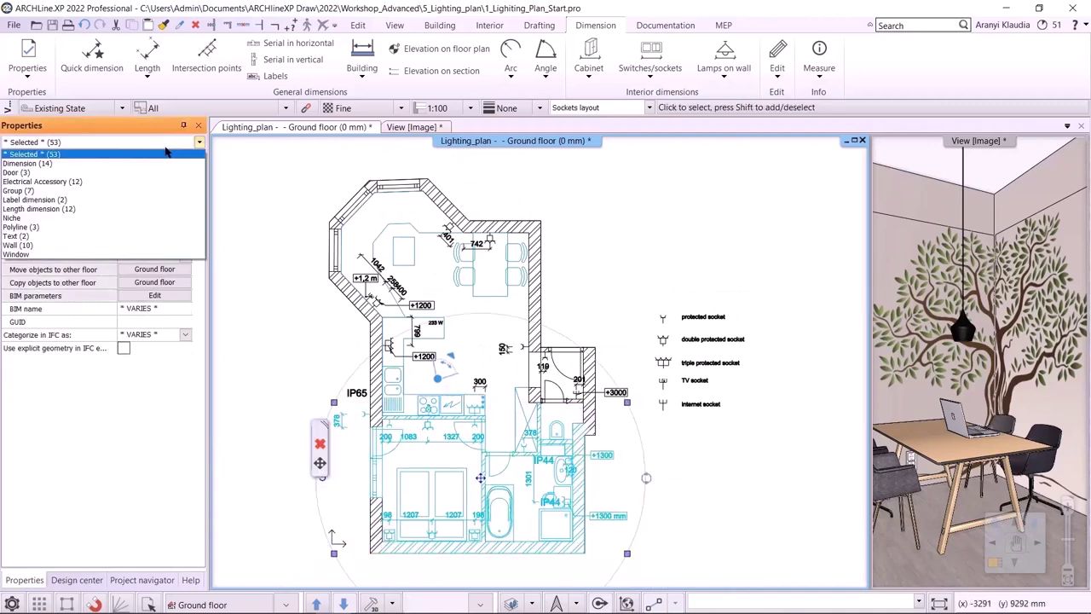
click(153, 207)
click(186, 204)
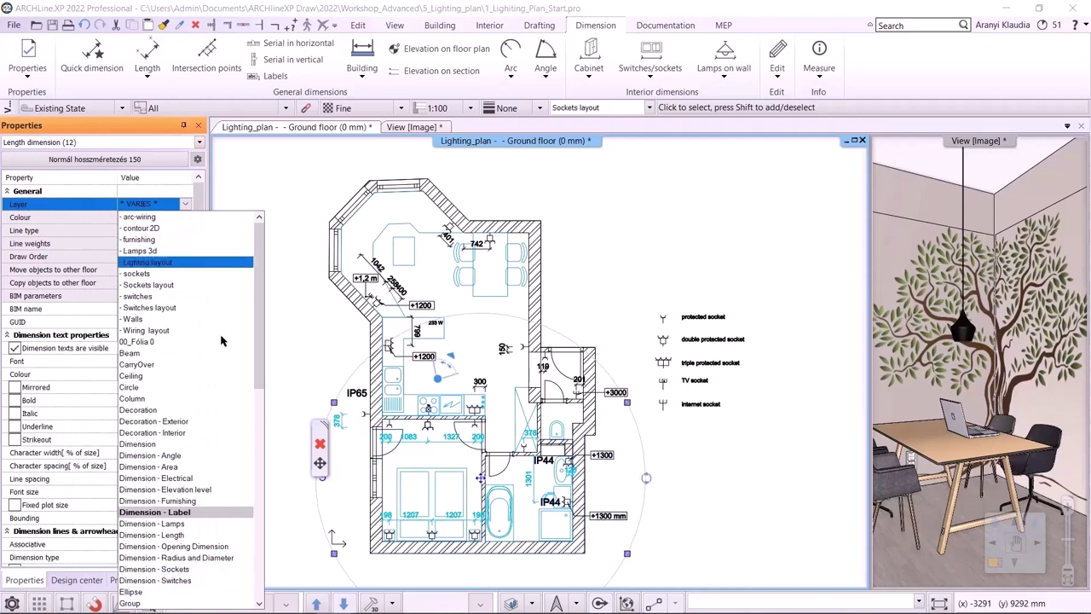
click(197, 568)
Step: Assign the new elevation label of the lower bathroom socket to the Dimension - Sockets layer
click(609, 515)
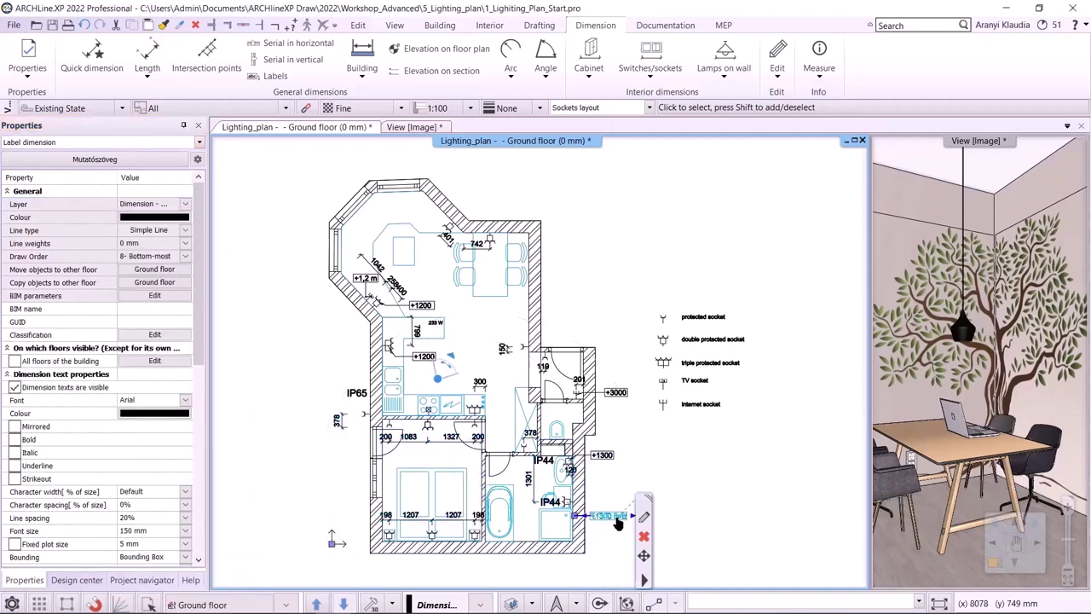
click(185, 204)
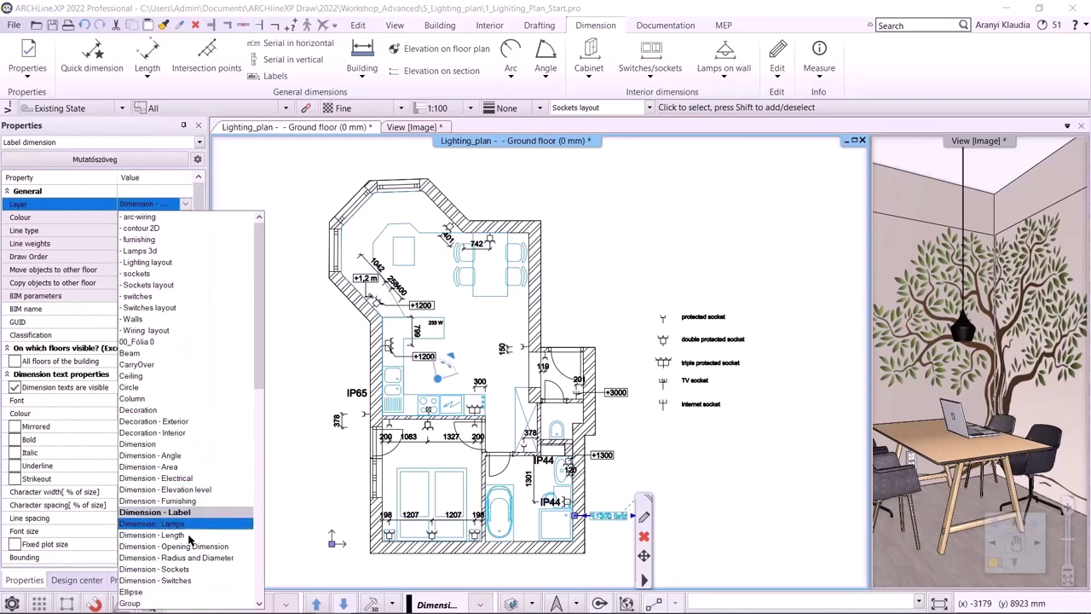
click(192, 569)
key(Escape)
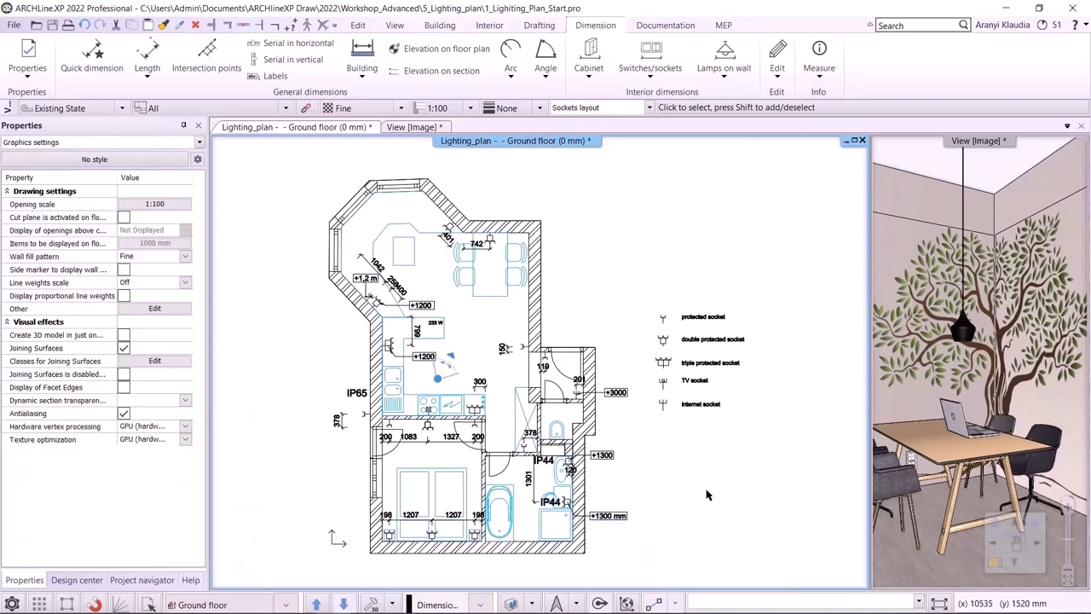
Step: Switch the floor plan's layer set to Switches layout
scroll(673, 444, down, 2)
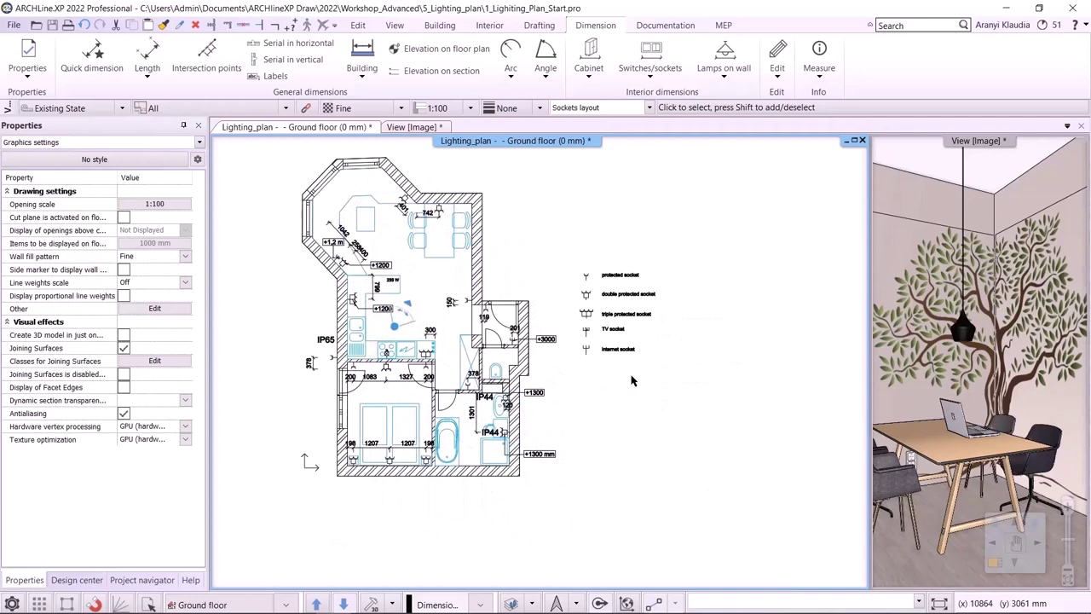
click(650, 111)
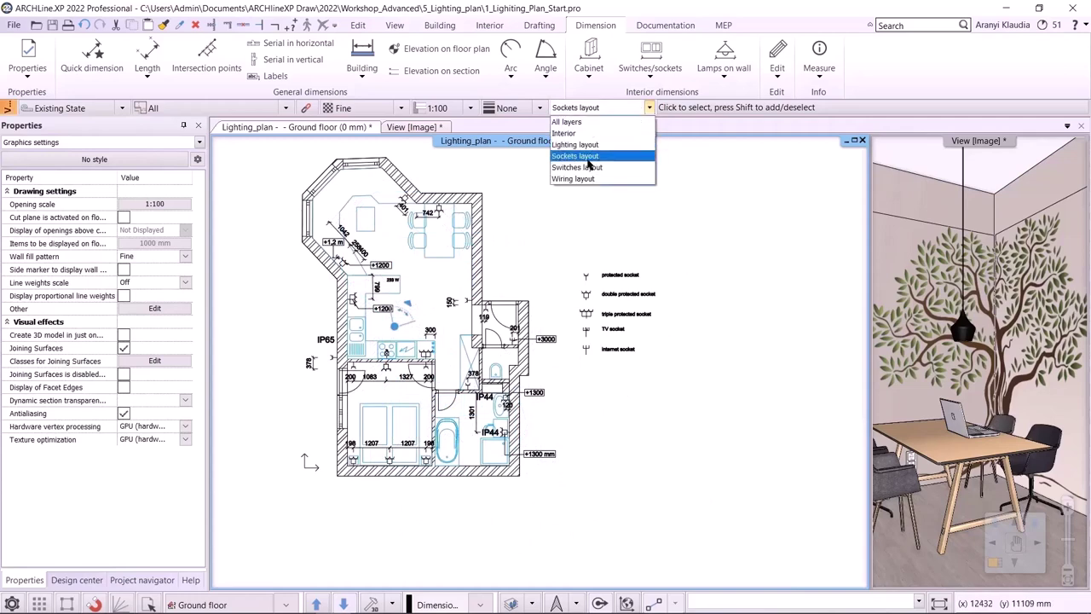
click(584, 168)
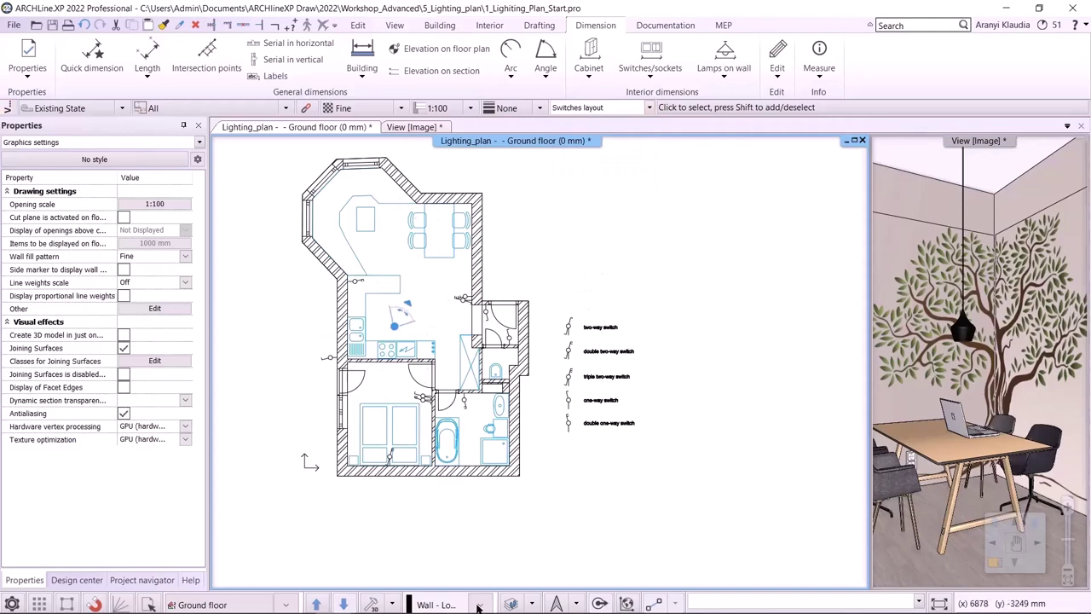
Step: View the Switches layout plan on page 2 of Lighting_plan2.pdf in Edge, and return to ARCHLine.XP
click(300, 600)
scroll(487, 420, down, 5)
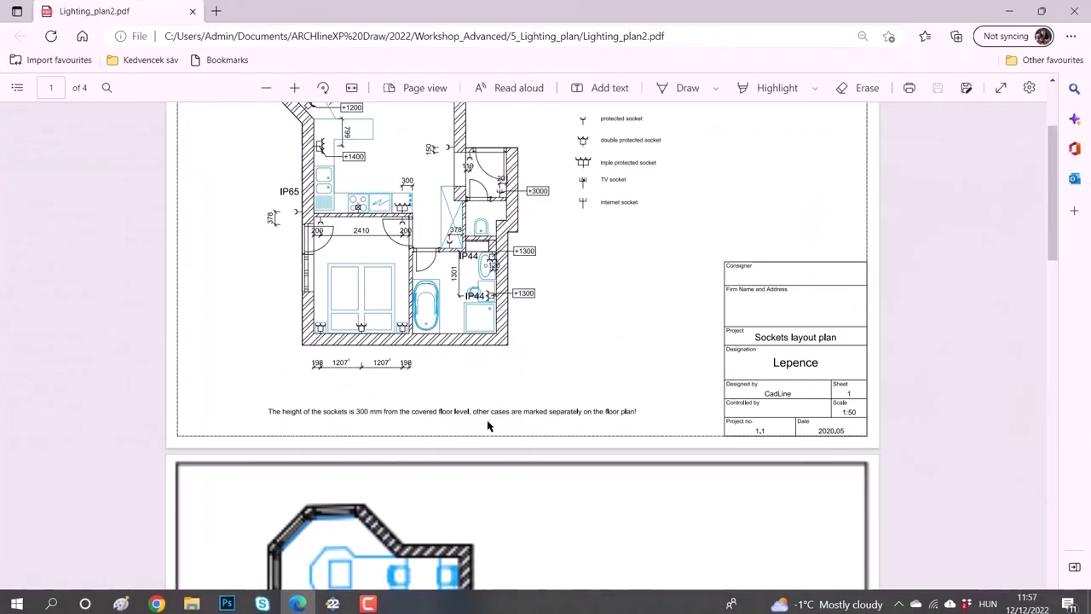
drag(1055, 285, 1050, 289)
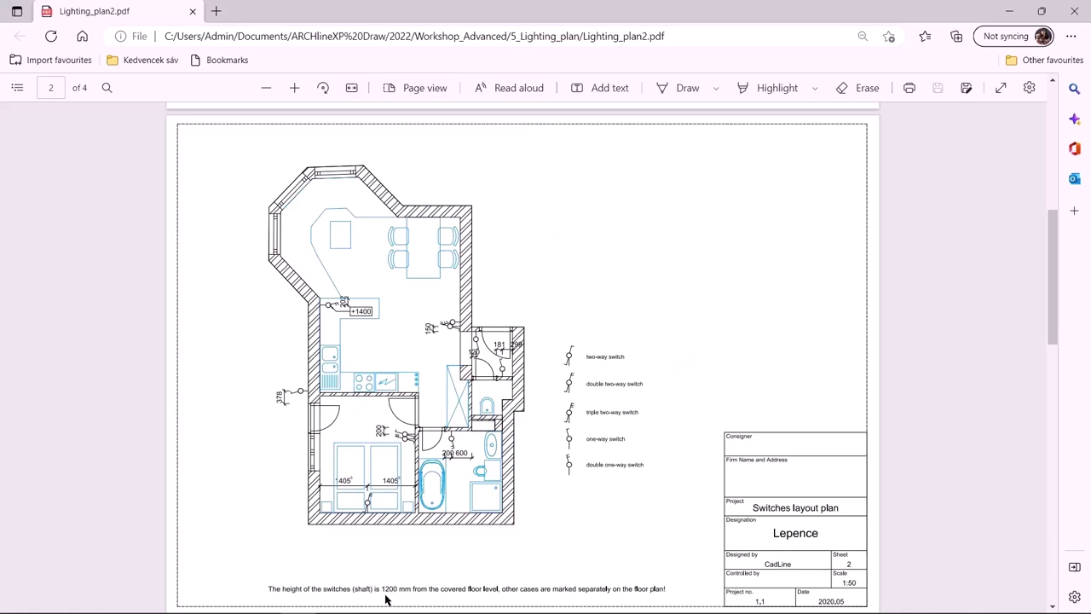
click(1009, 11)
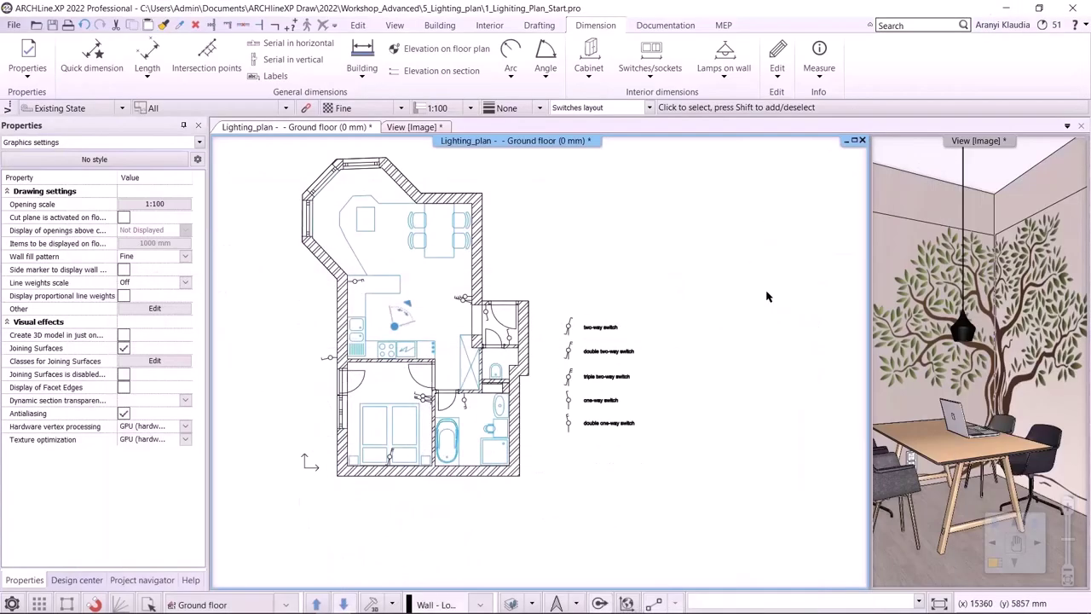
Step: Use Layer Walk to turn on the Dimension - Switches layer in the Switches layout plan
click(511, 605)
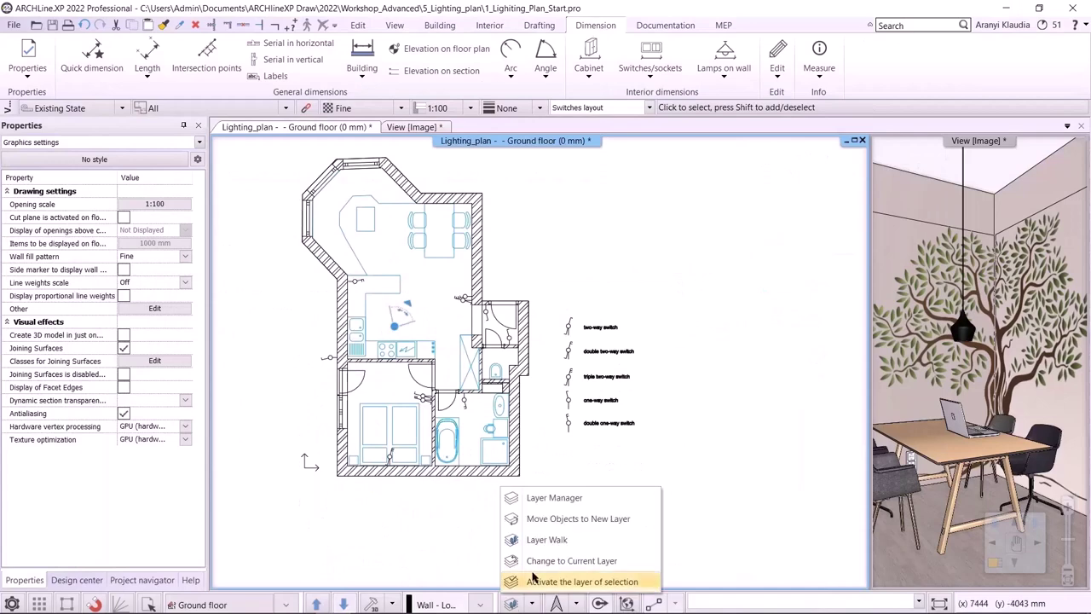
click(546, 539)
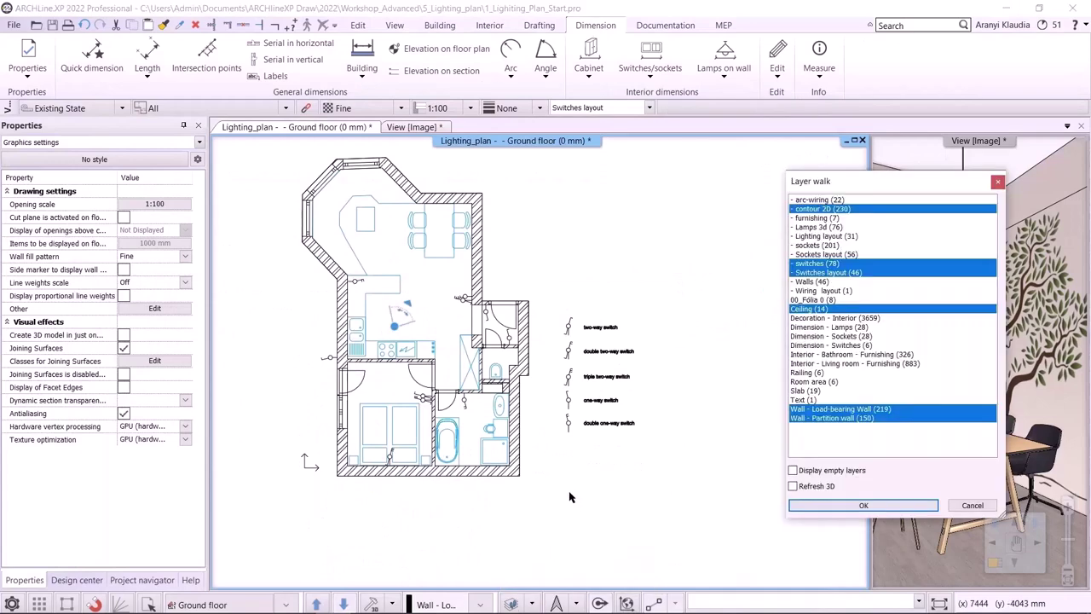
click(851, 346)
click(862, 505)
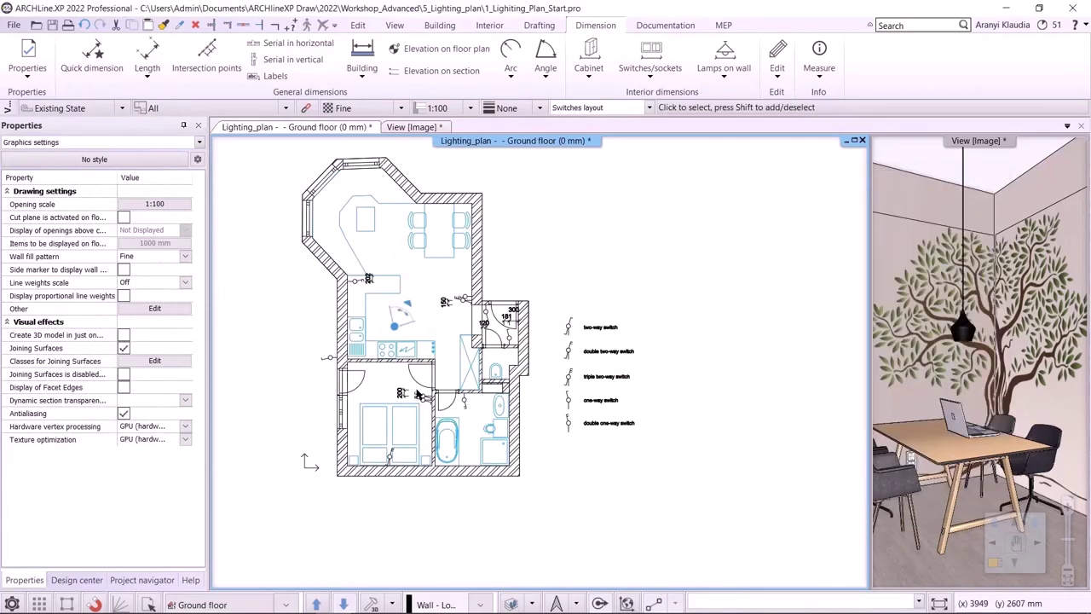
Step: Add switch distance dimensions along the bedroom's lower wall and the bathroom's upper wall, placing the dimension lines inside the rooms
scroll(462, 394, up, 2)
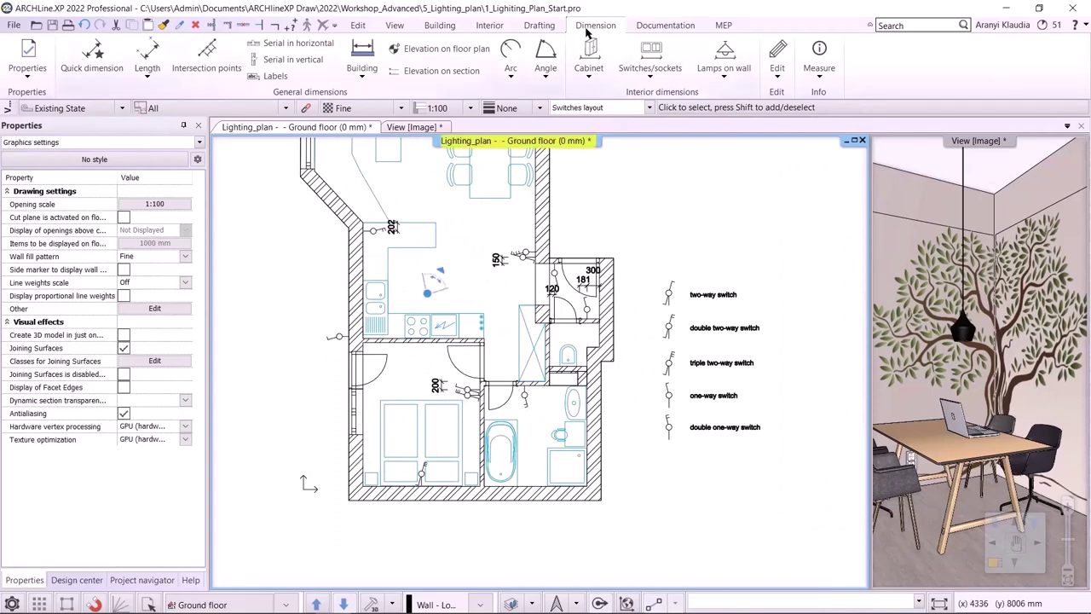
click(661, 81)
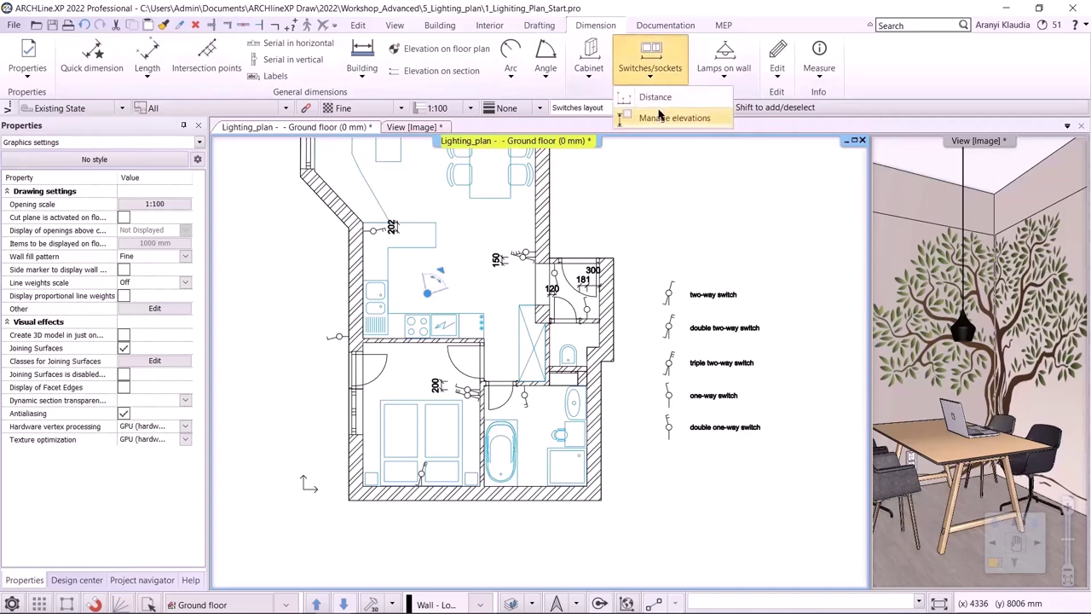
click(674, 116)
scroll(435, 428, up, 3)
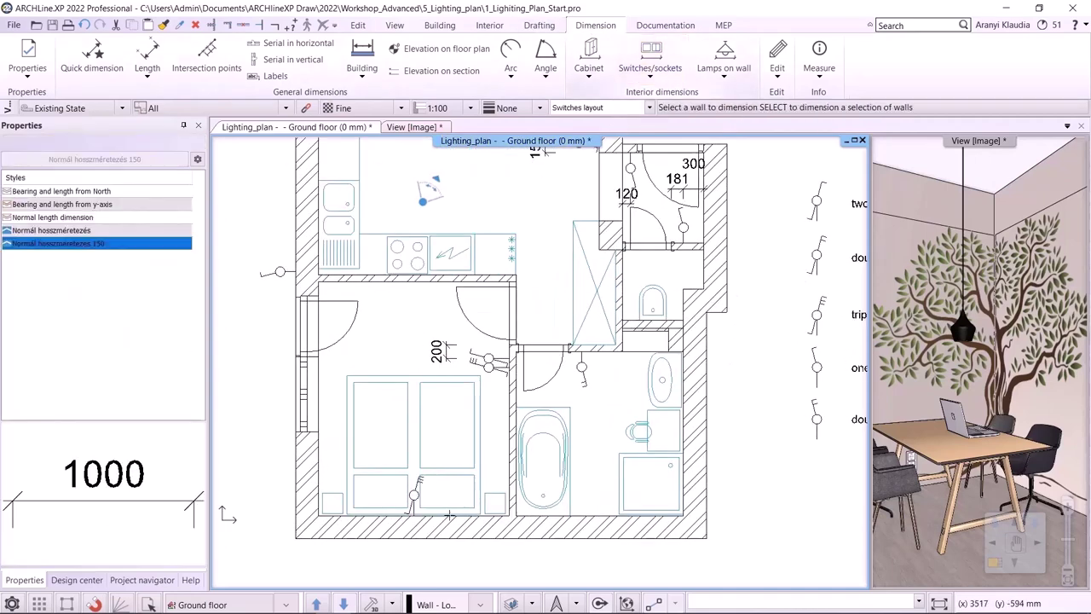
click(445, 514)
click(445, 467)
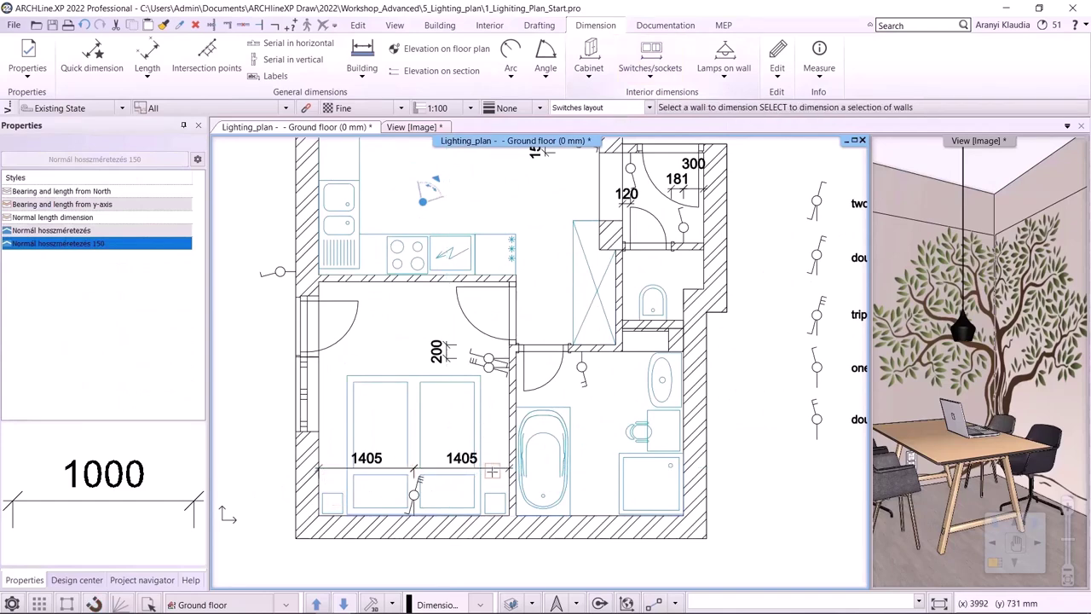
click(600, 351)
click(604, 408)
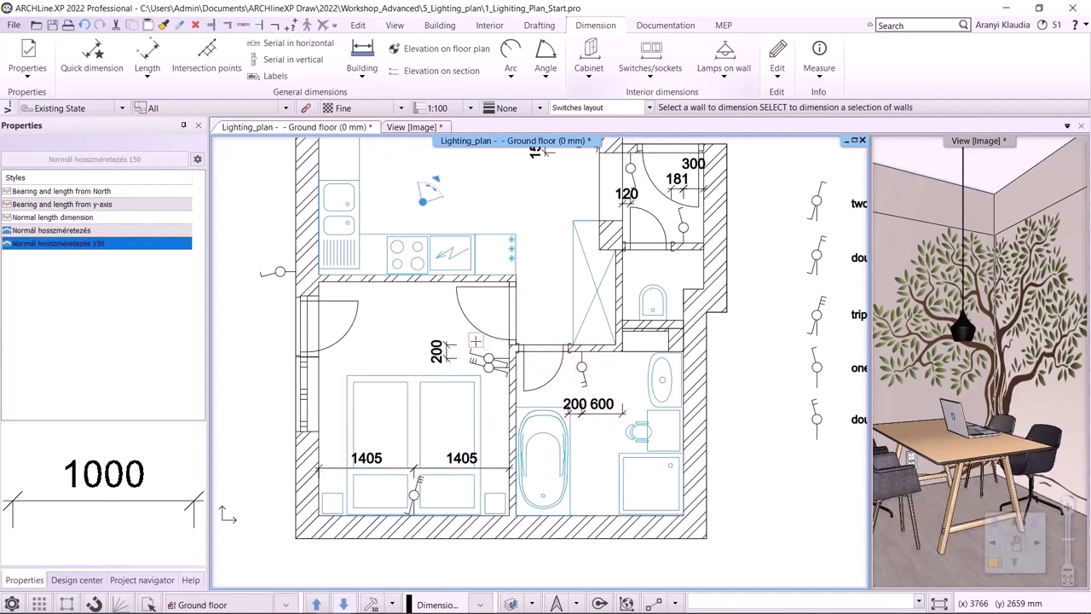
Step: Dimension the switch distances along the outer wall beside the kitchen, placing the dimension line outside the building
middle_drag(367, 214, 397, 280)
click(332, 271)
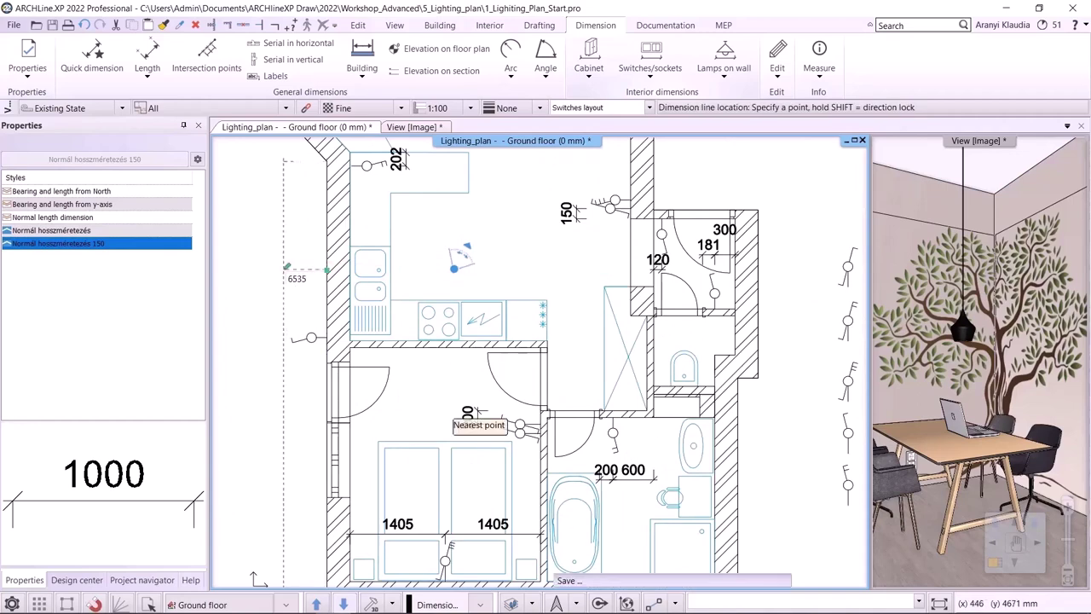
click(286, 267)
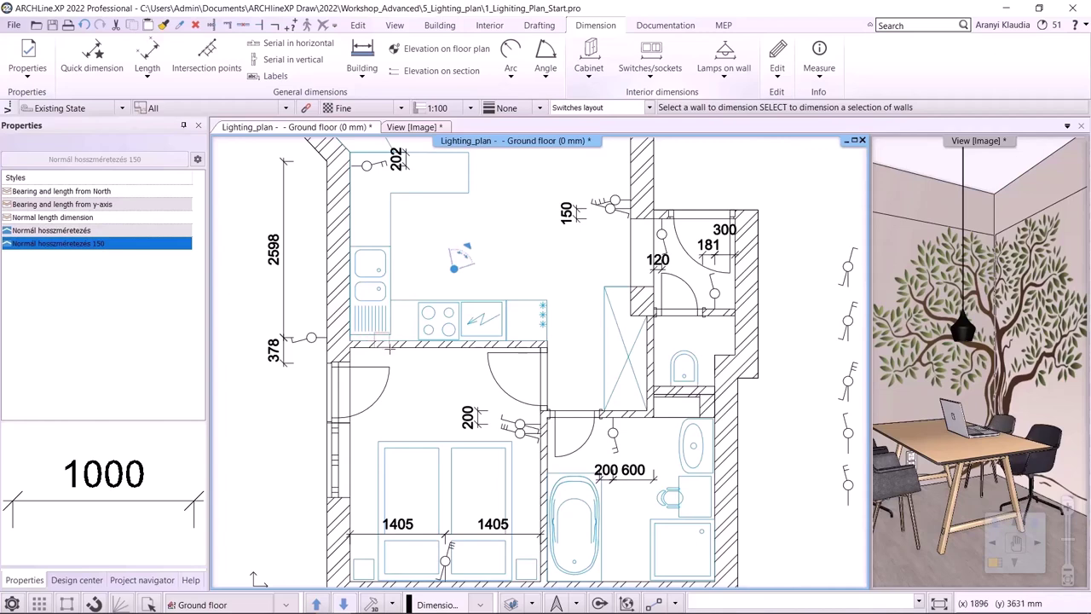
scroll(541, 373, down, 2)
key(Escape)
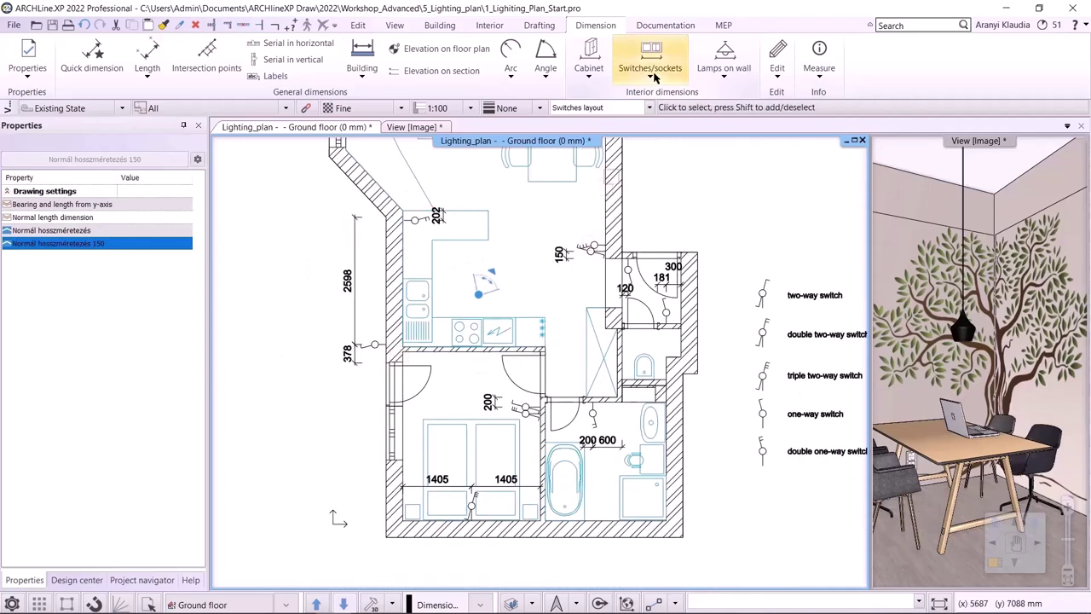
Step: Add an individual elevation label to the switch at the upper end of the kitchen counter
click(652, 75)
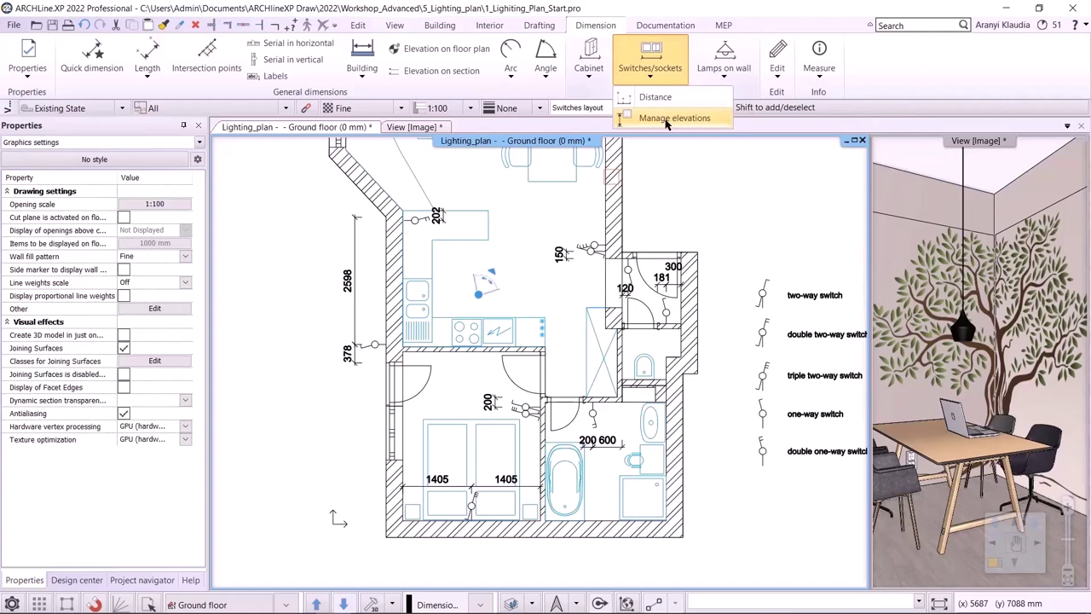
click(666, 121)
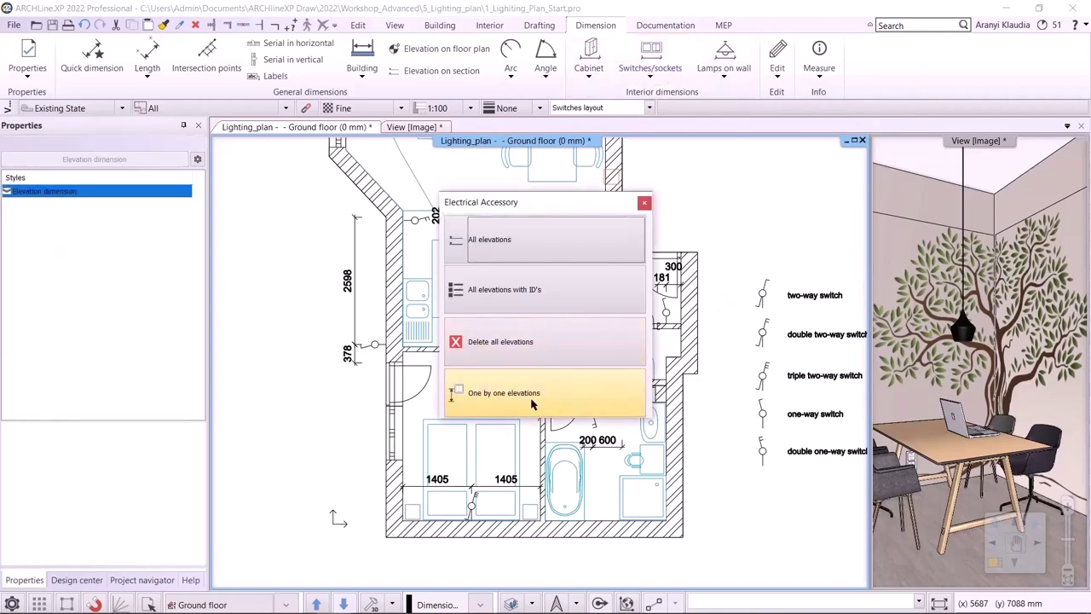
click(532, 401)
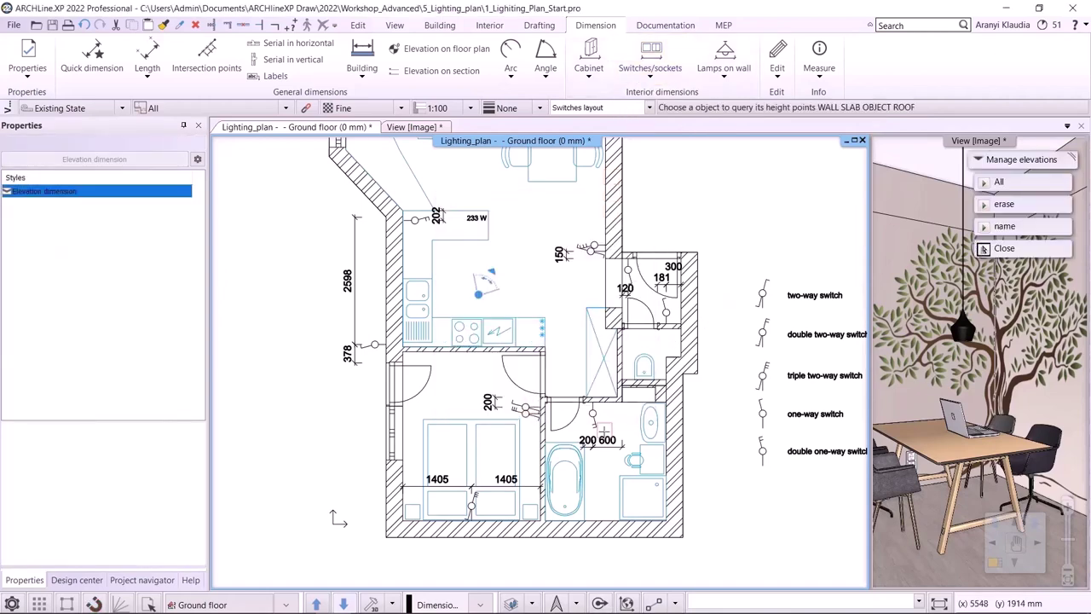
click(416, 220)
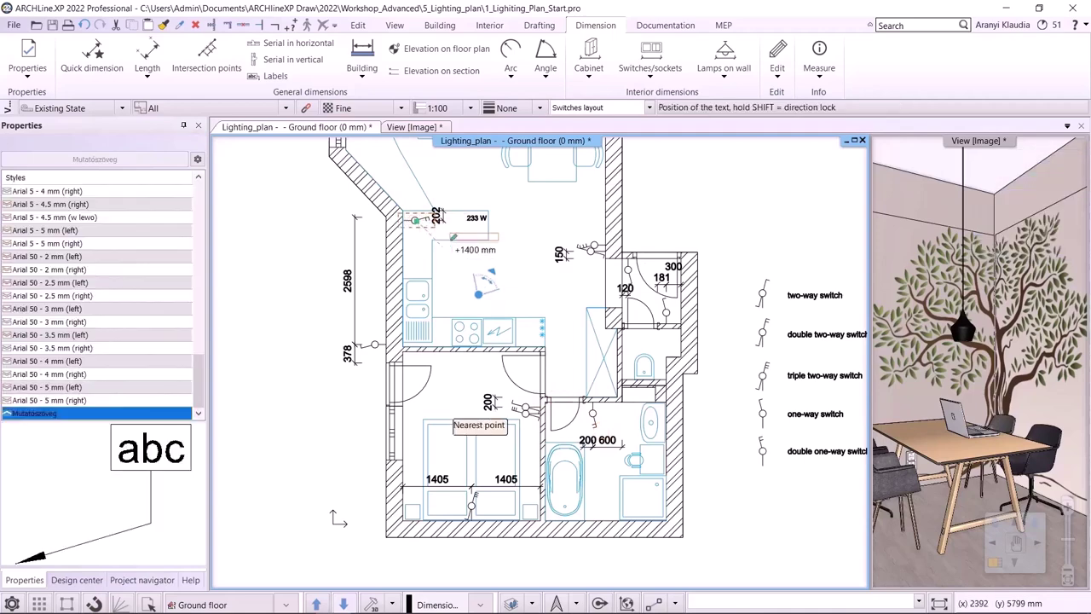
scroll(413, 209, up, 3)
click(465, 295)
key(Escape)
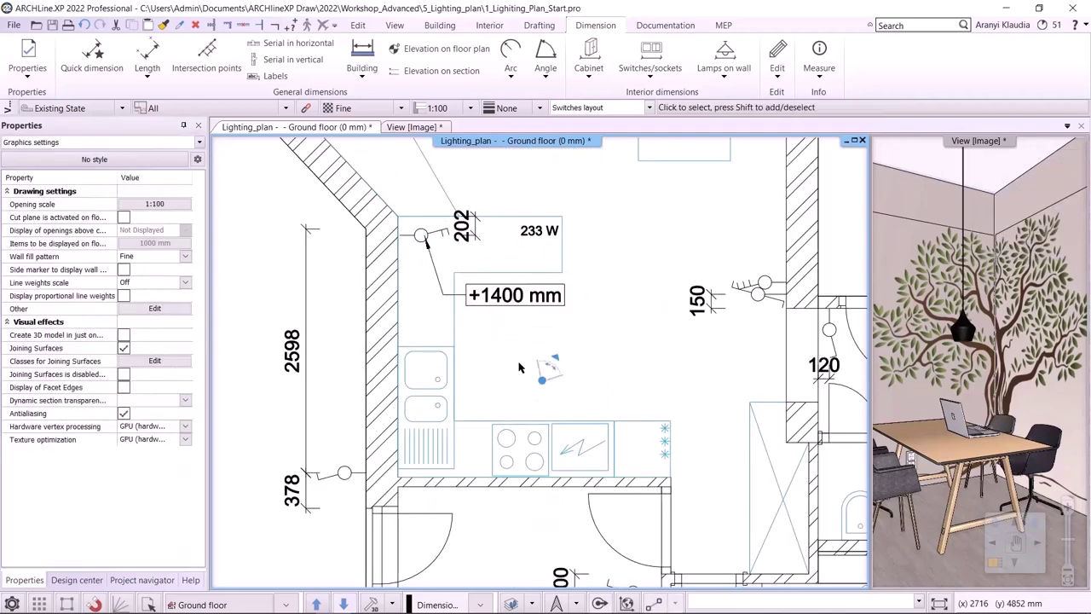
Step: Select the length dimensions around the kitchen, bedroom and bathroom and assign them to the Dimension - Switches layer
scroll(534, 369, down, 1)
scroll(534, 370, down, 5)
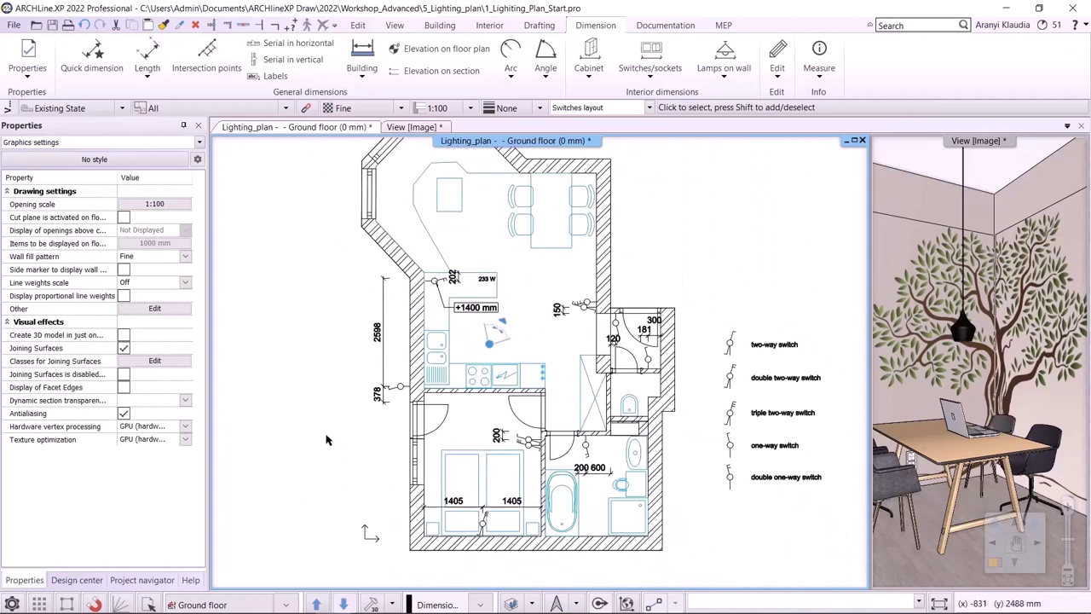
drag(345, 300, 619, 555)
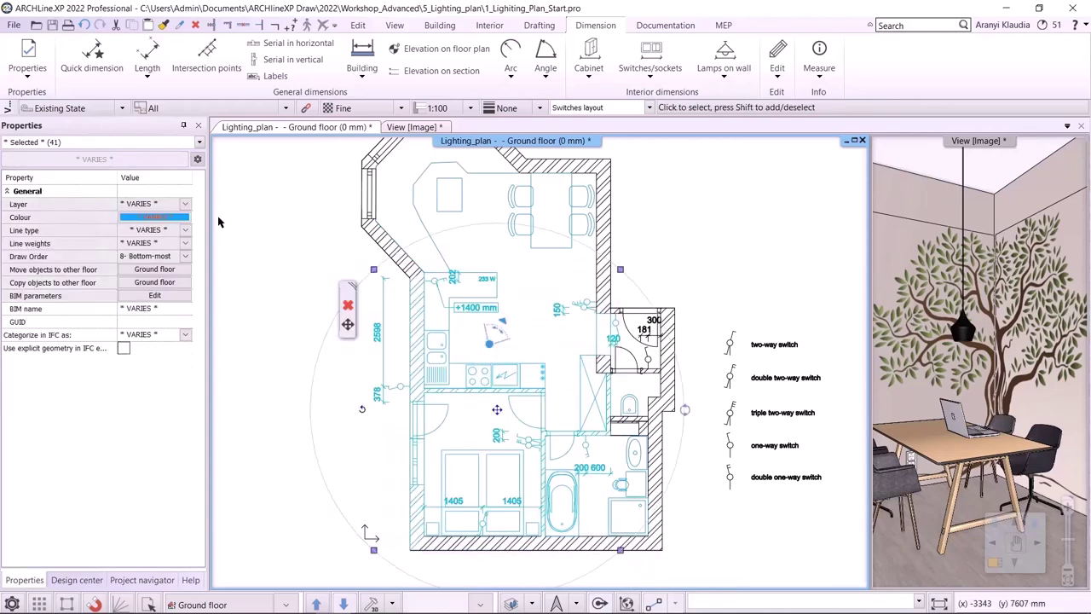
click(141, 142)
click(61, 204)
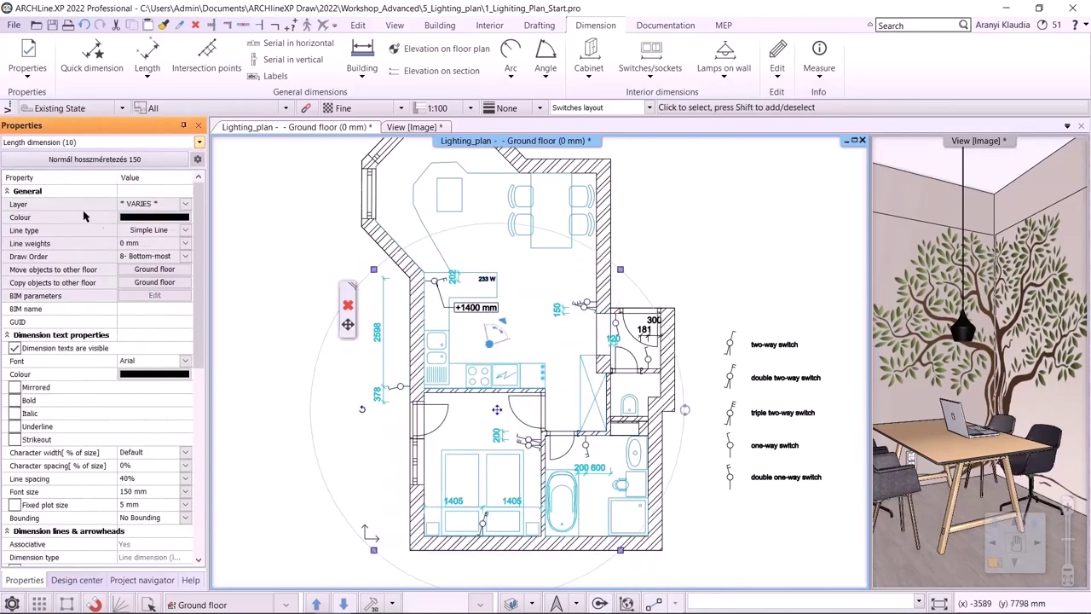
click(153, 204)
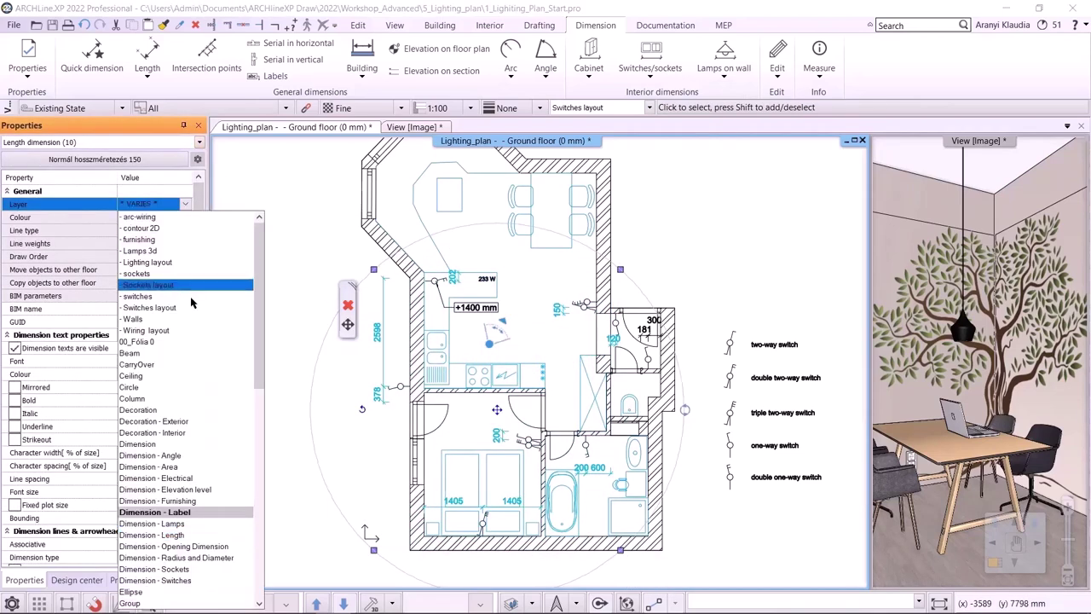
click(231, 580)
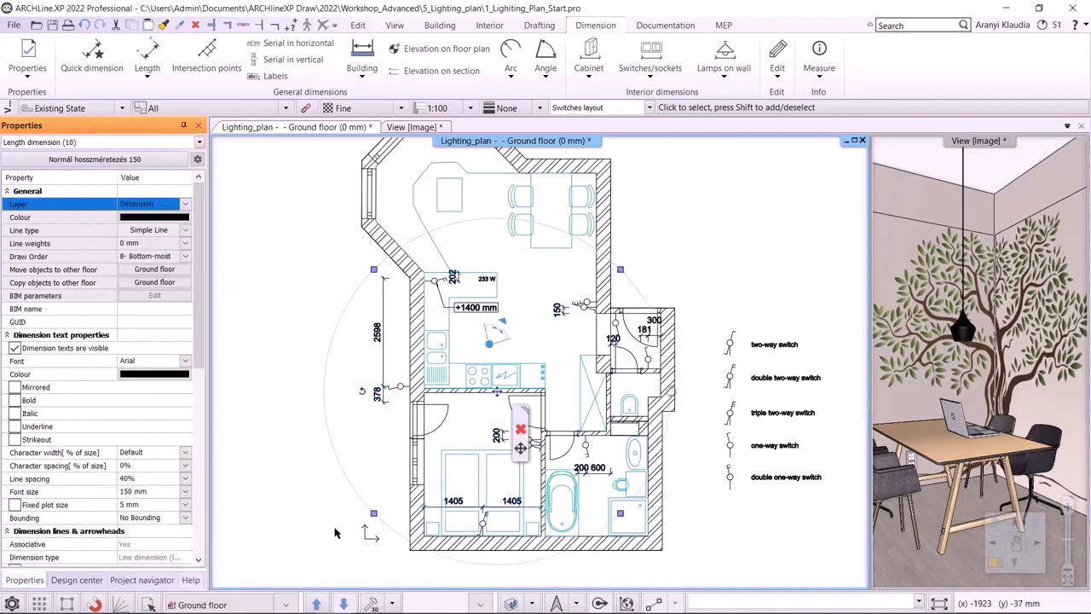
Step: Assign the kitchen switch's elevation label to the Dimension - Switches layer and clear the selection
click(154, 203)
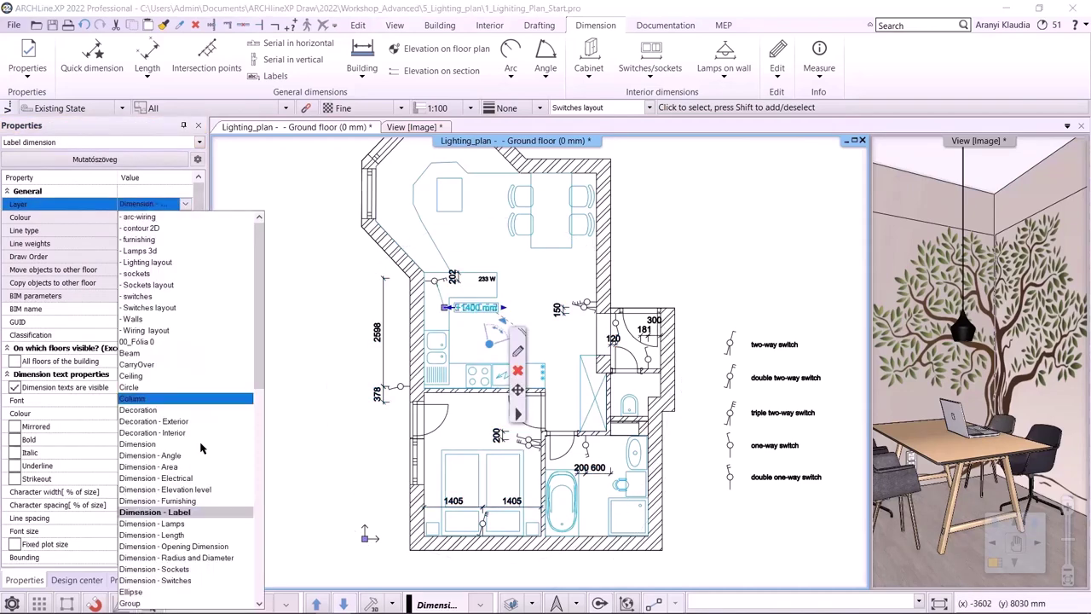
click(196, 580)
click(289, 341)
key(Escape)
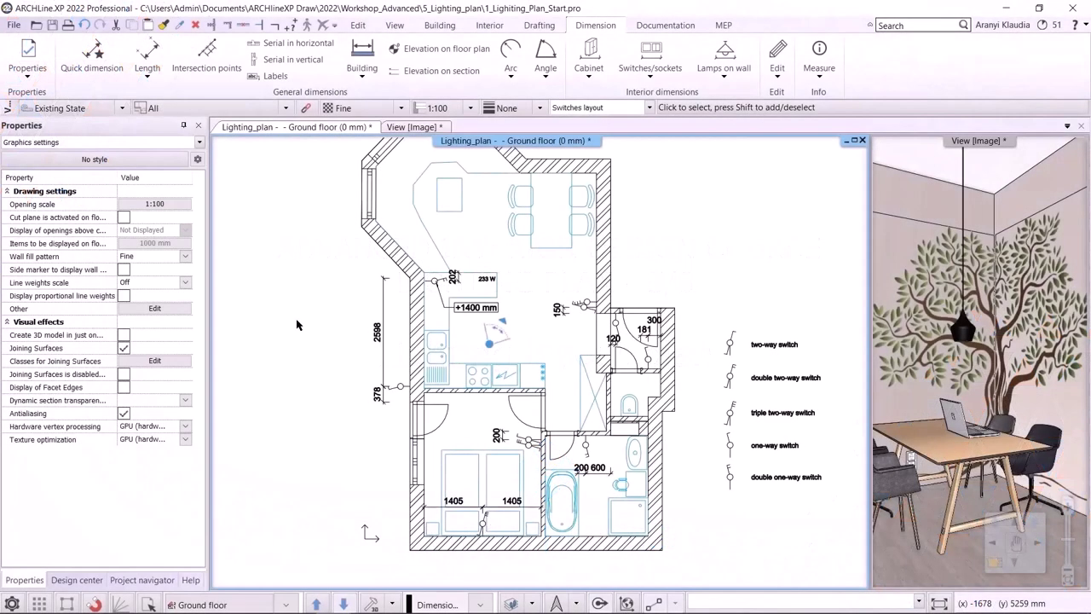
Step: Switch the floor plan's layer set to Lighting layout and turn on the Dimension - Lamps layer with Layer Walk
click(648, 108)
click(587, 145)
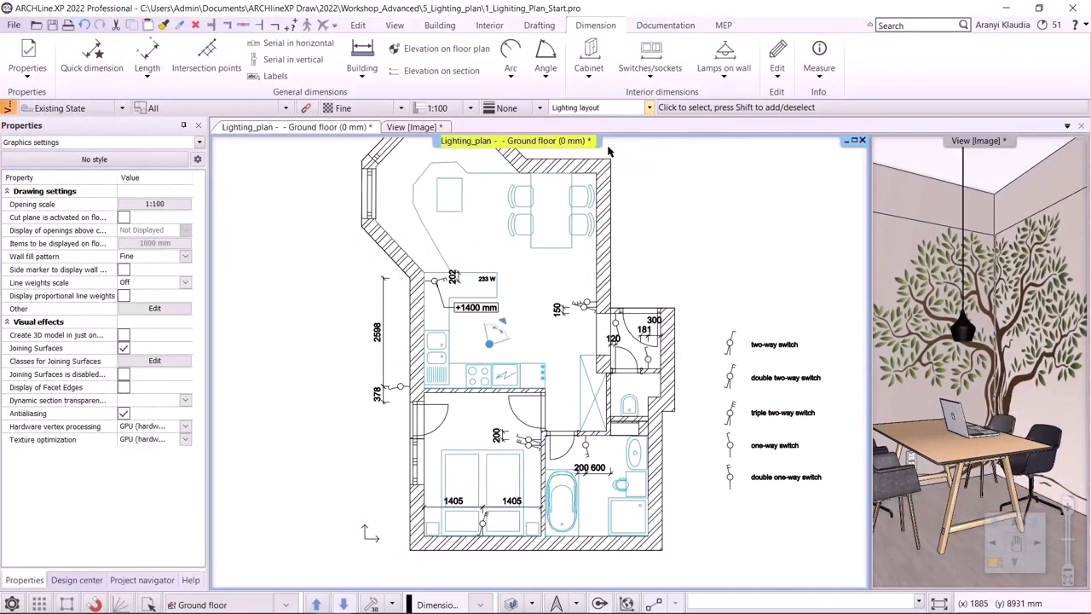
click(530, 604)
click(527, 540)
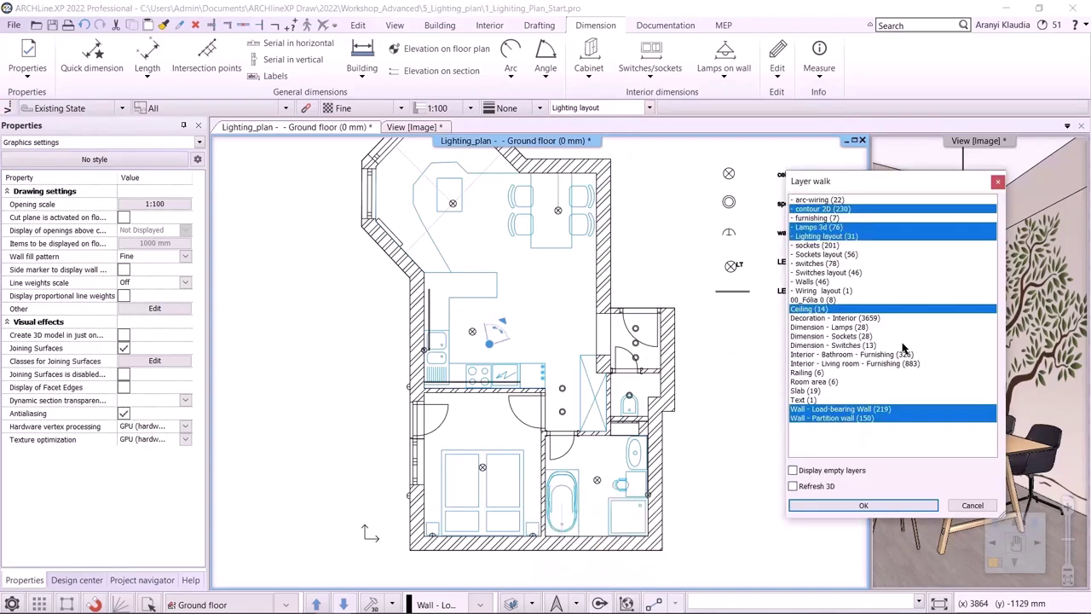
click(844, 329)
click(861, 506)
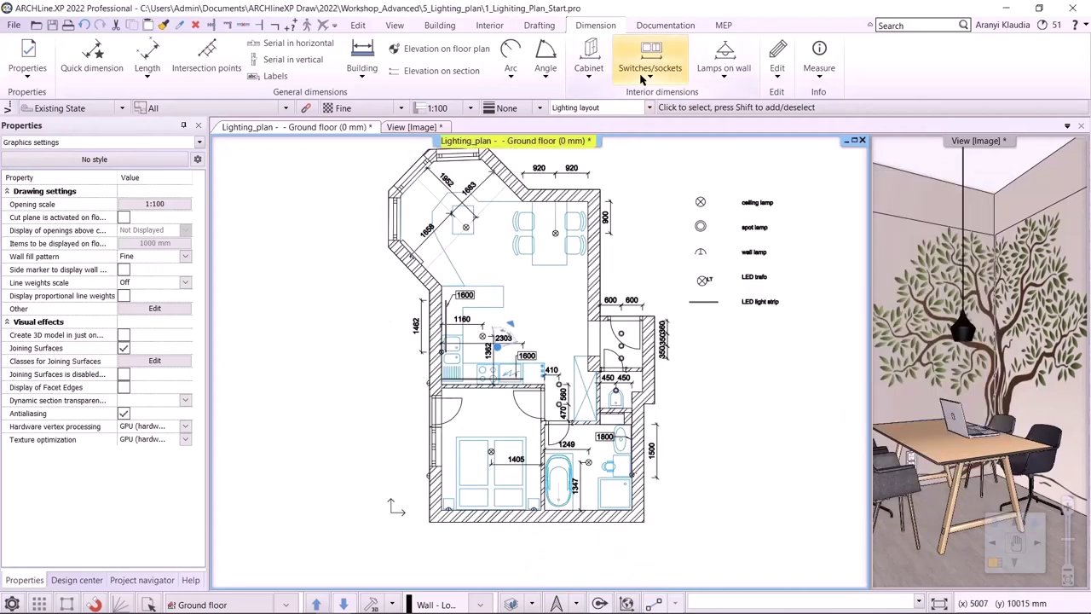
Step: Dimension the wall lamps along the bedroom's lower wall, placing the dimension line across the bed
click(745, 79)
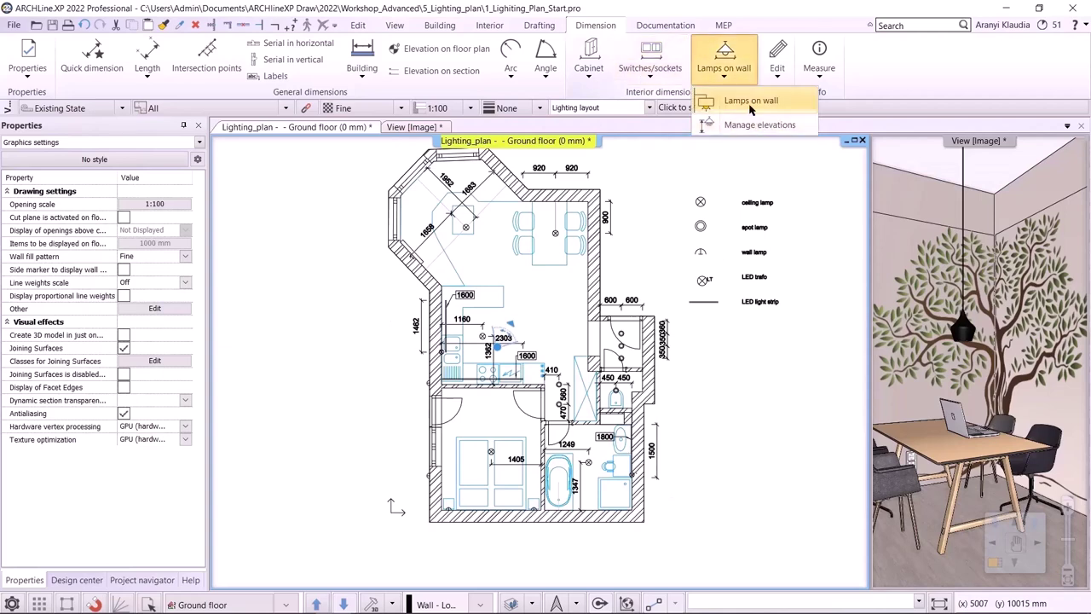
click(743, 99)
scroll(490, 494, up, 2)
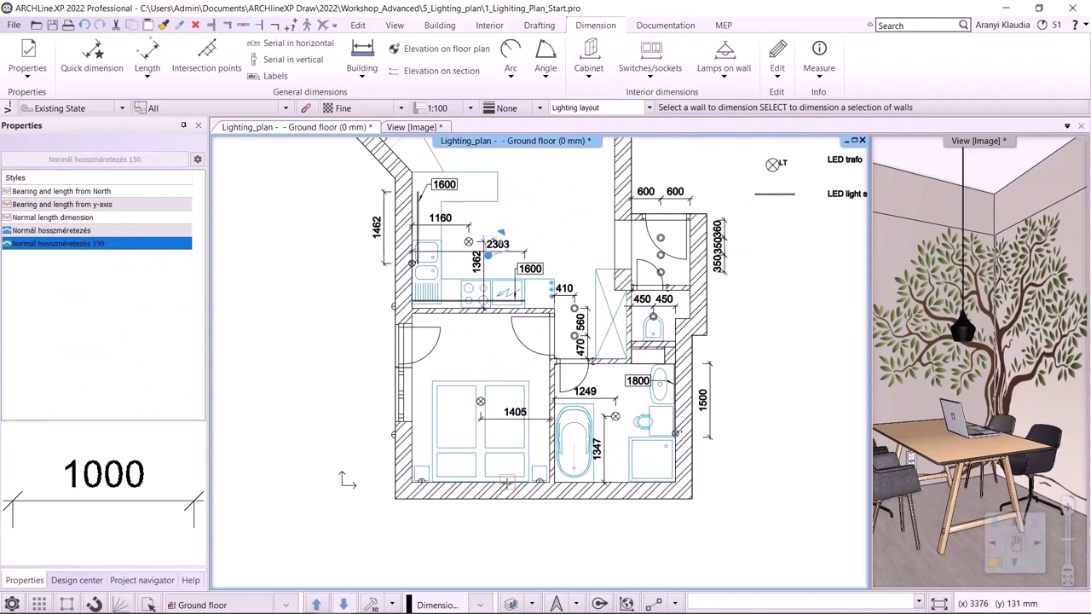
click(506, 482)
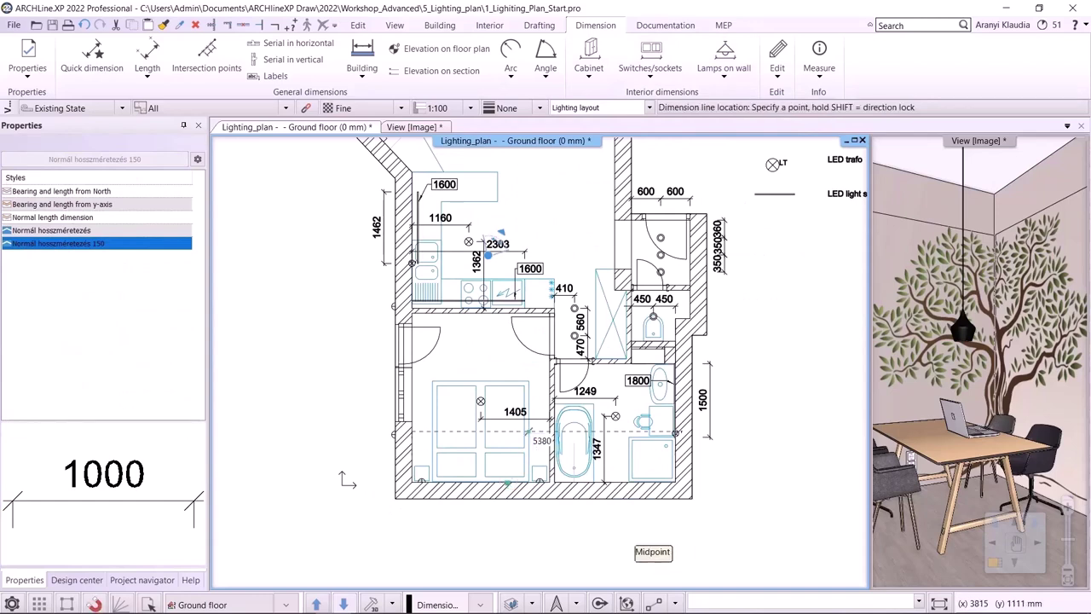
scroll(516, 487, up, 2)
click(525, 437)
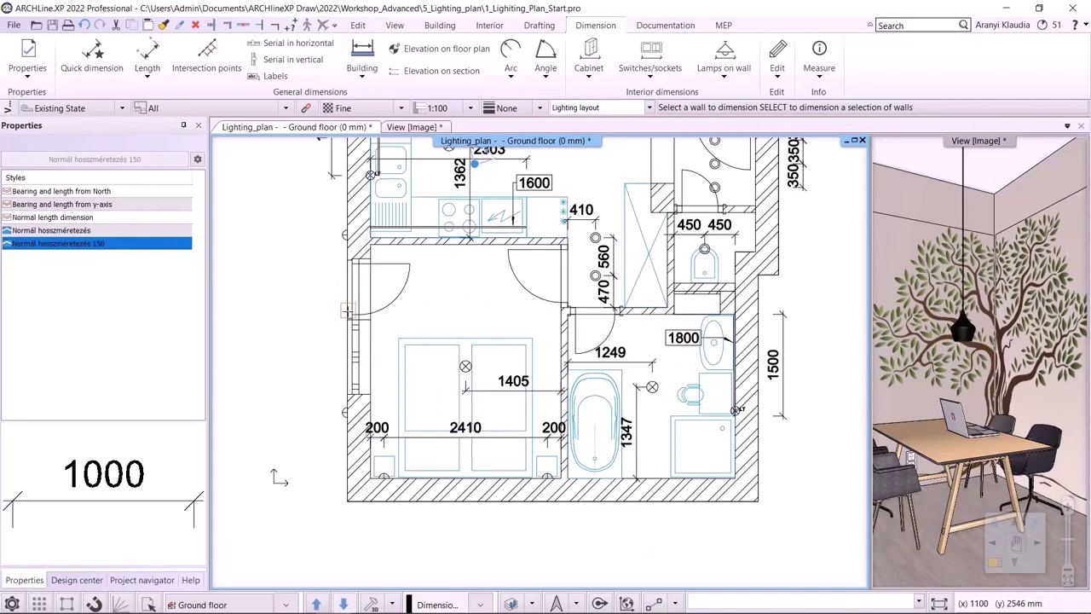
Step: Dimension the wall lamps along the outer wall beside the kitchen and bedroom, placing the dimension line outside the building
click(346, 213)
click(307, 239)
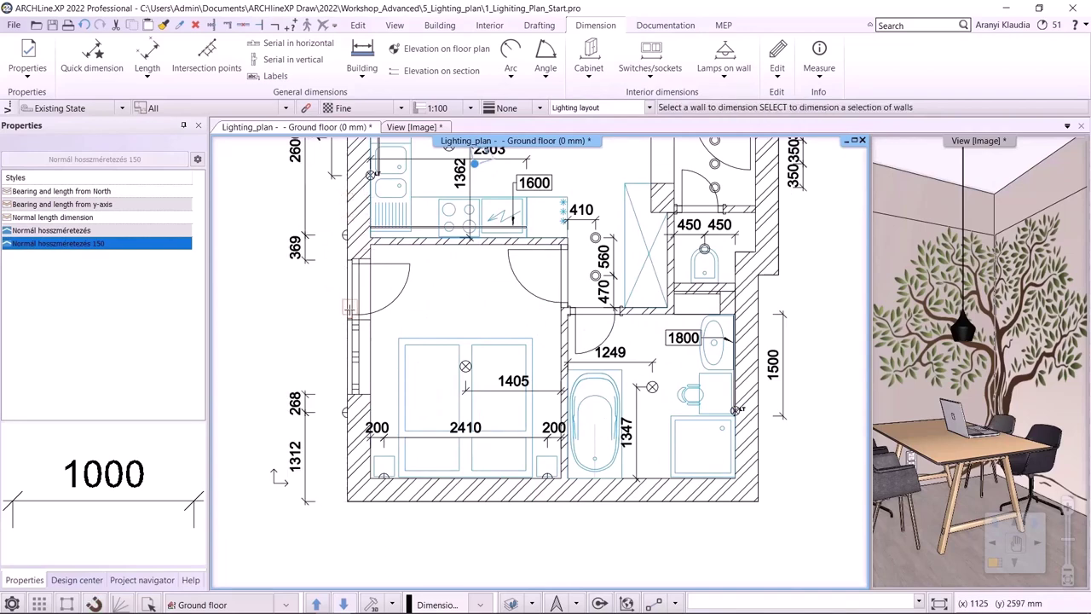
key(Escape)
Step: Add a vertical serial dimension from the bedroom's ceiling lamp to the room's upper wall
scroll(438, 307, down, 2)
middle_drag(477, 255, 585, 312)
scroll(584, 312, down, 1)
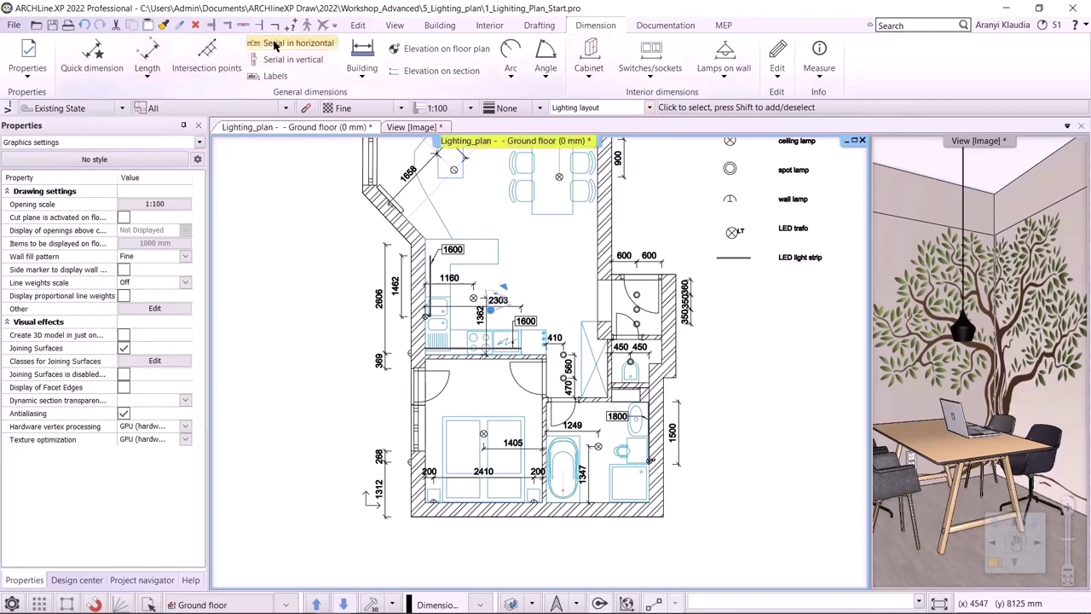
click(271, 61)
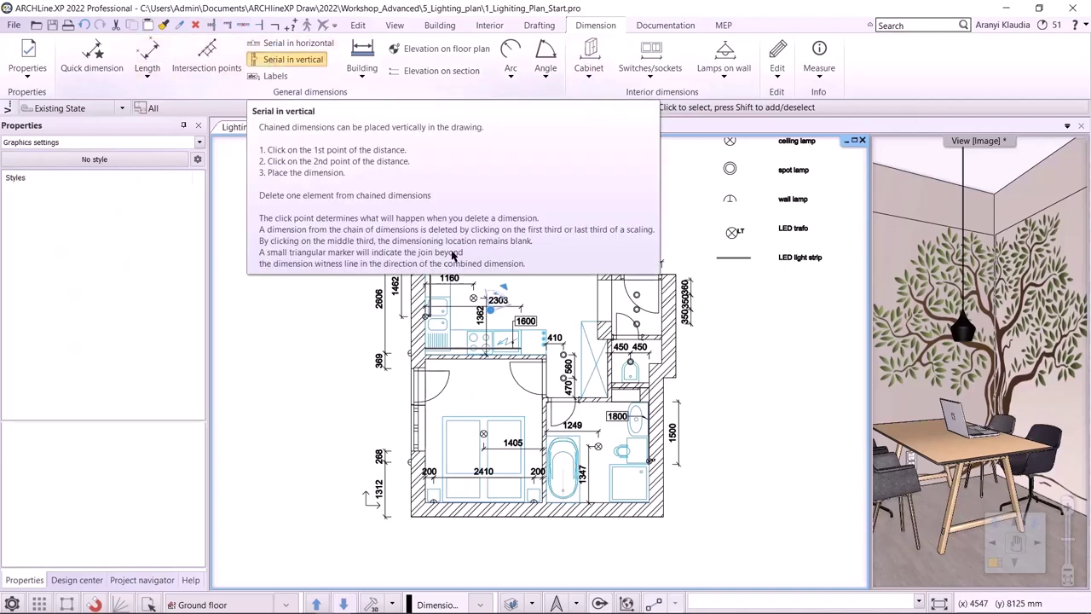
scroll(467, 481, up, 5)
click(510, 354)
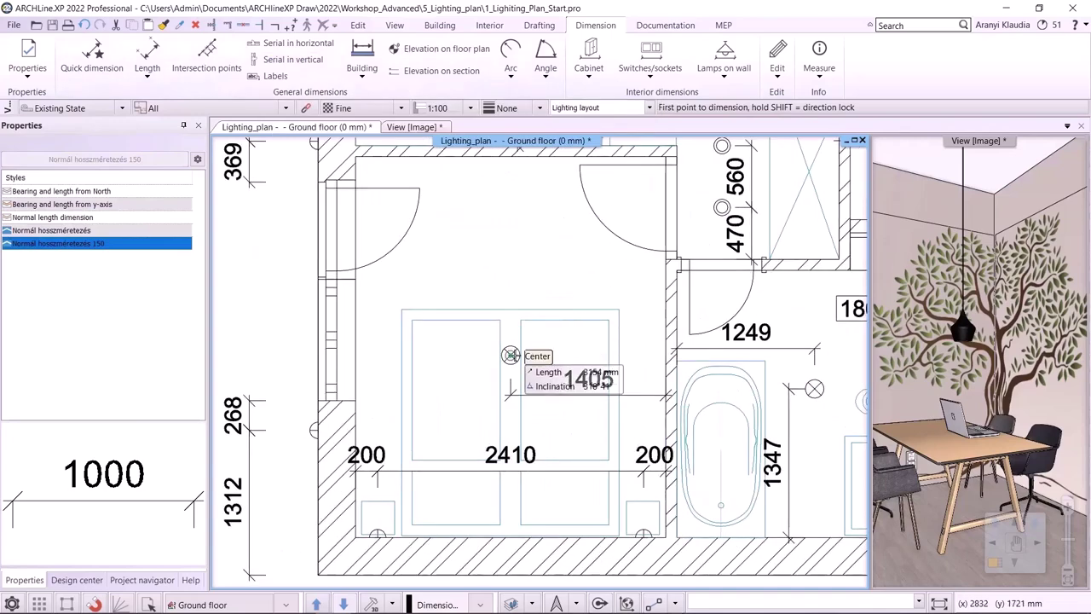
click(510, 156)
click(510, 156)
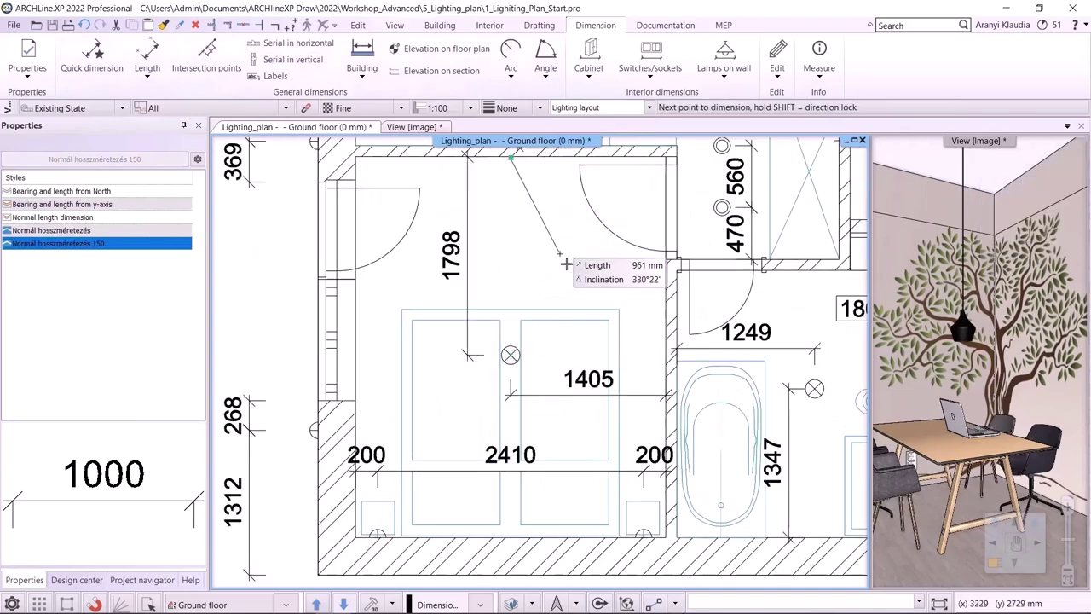
Step: Add one-by-one elevation labels for the two wall lamps on the bedroom's lower wall, placing the texts below the building
scroll(620, 333, down, 5)
key(Escape)
scroll(655, 273, down, 2)
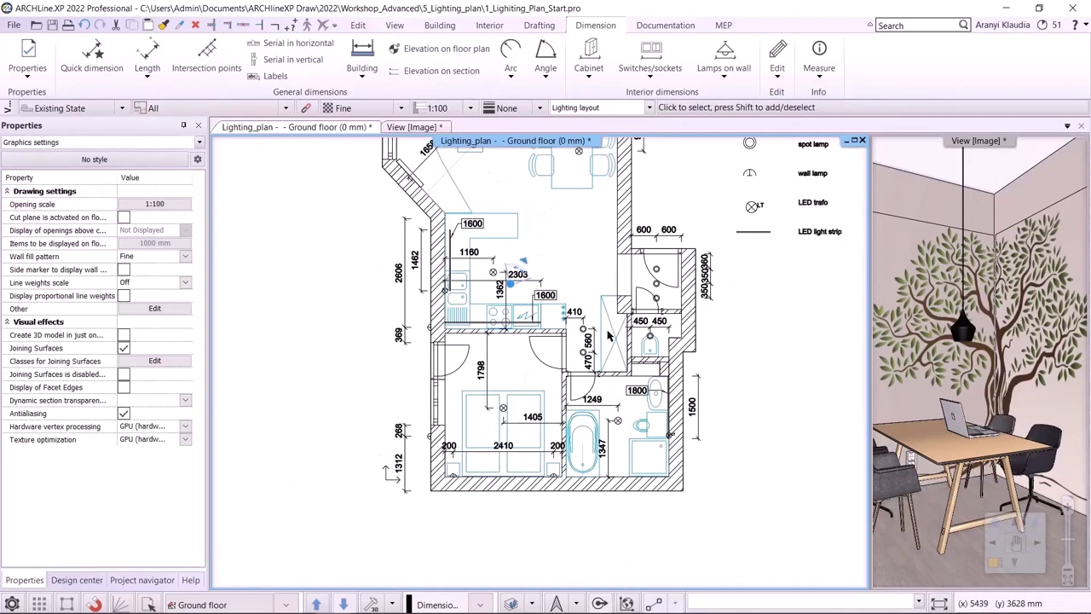
scroll(547, 401, up, 1)
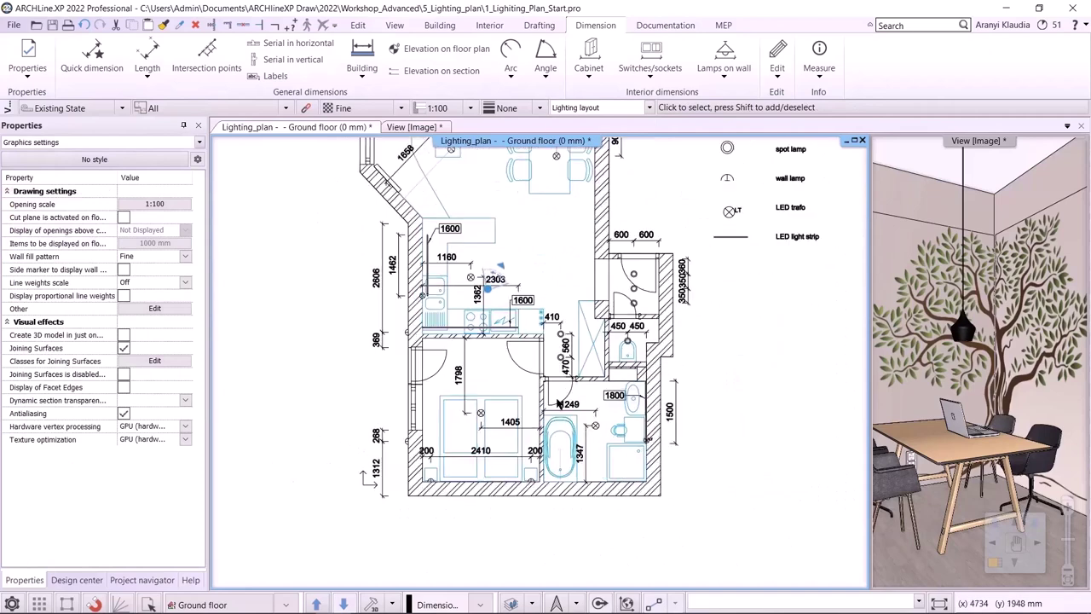
click(723, 79)
click(763, 126)
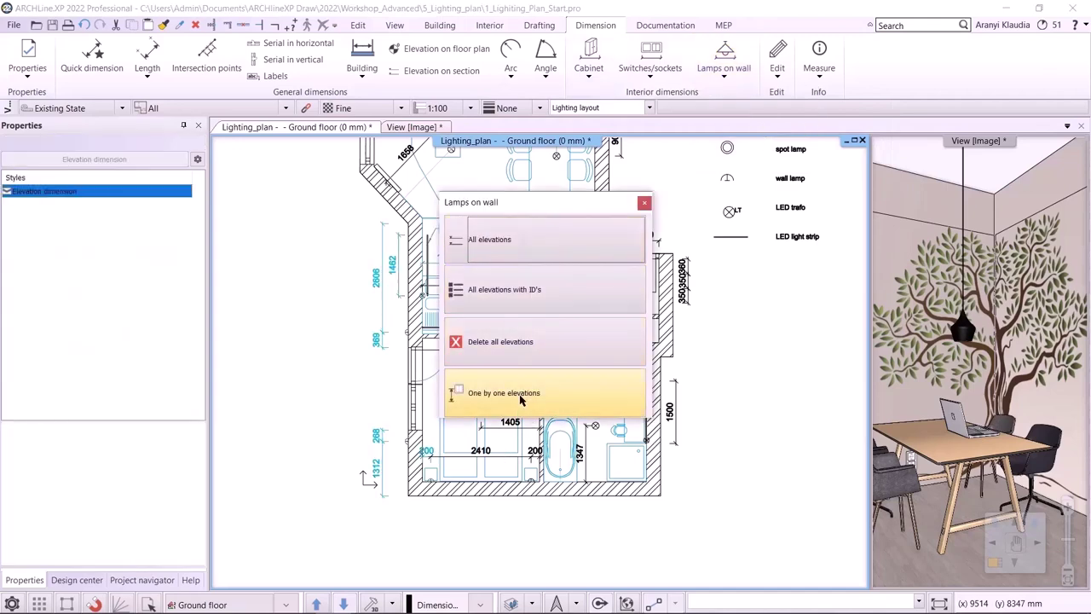
click(520, 399)
scroll(465, 439, up, 5)
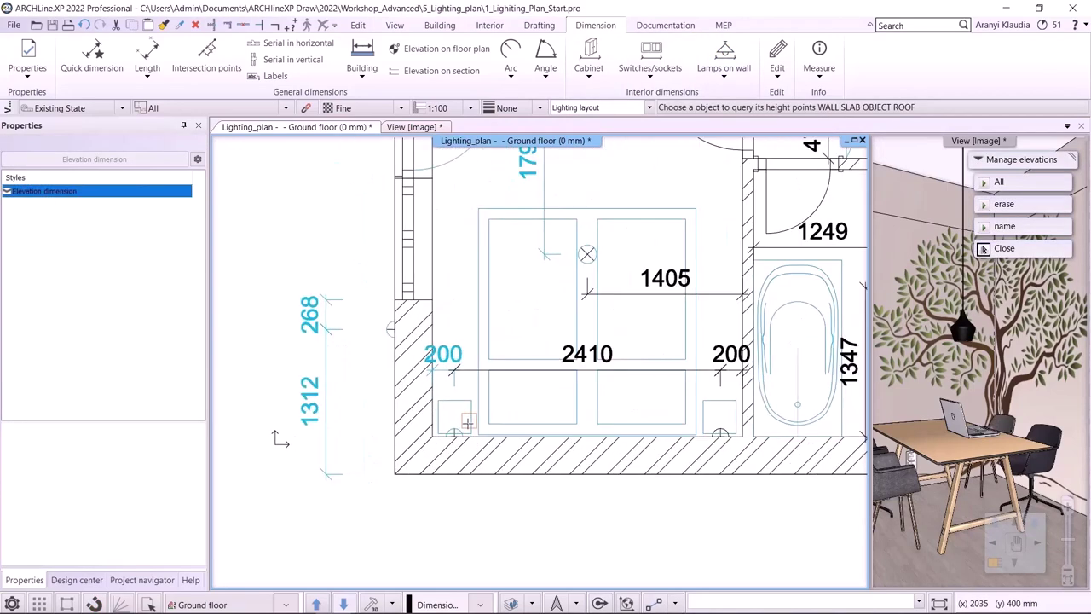
click(457, 429)
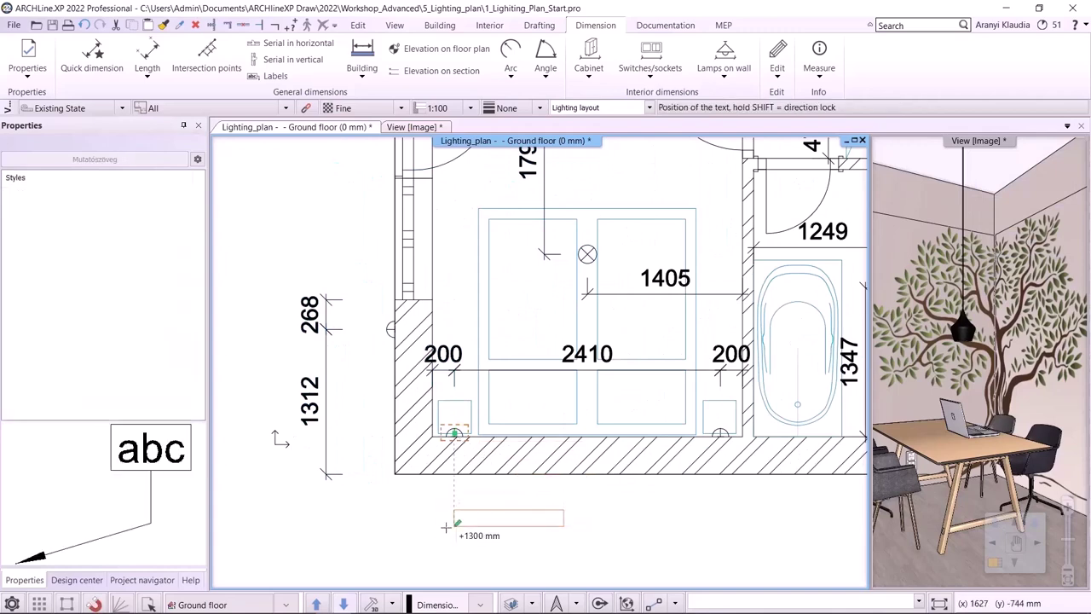
click(721, 437)
click(673, 499)
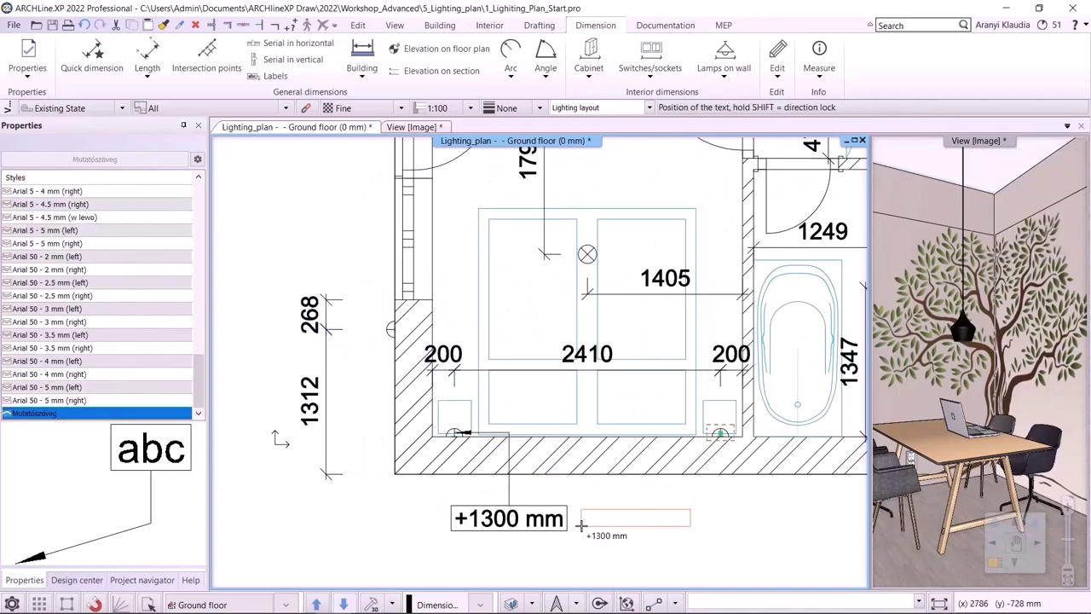
Step: Straighten the leader of the right-hand wall lamp's height label by moving its bend directly below the lamp
click(743, 517)
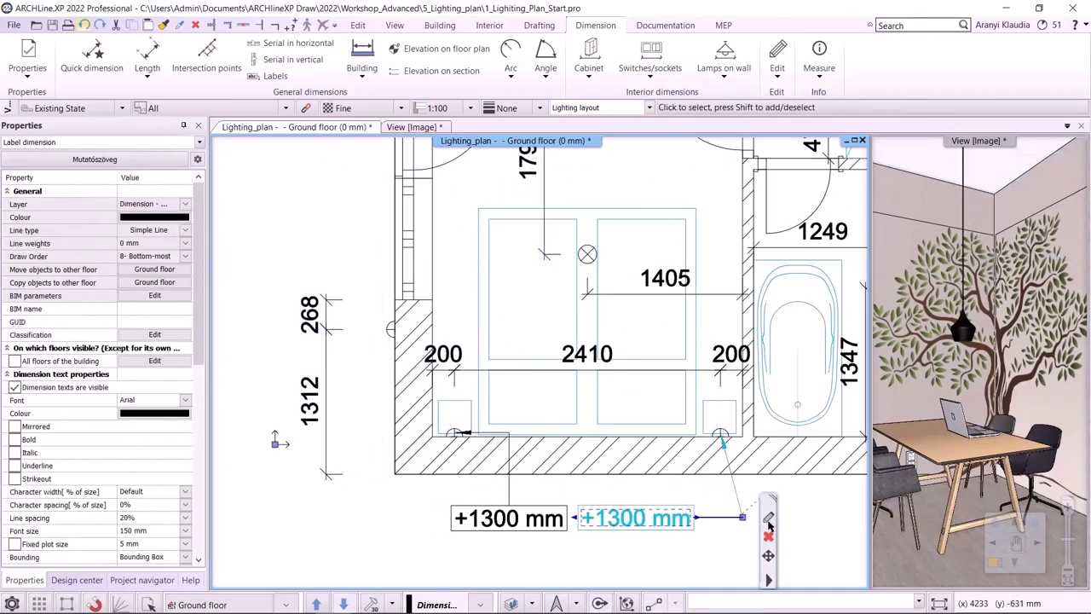
click(743, 517)
scroll(742, 516, up, 1)
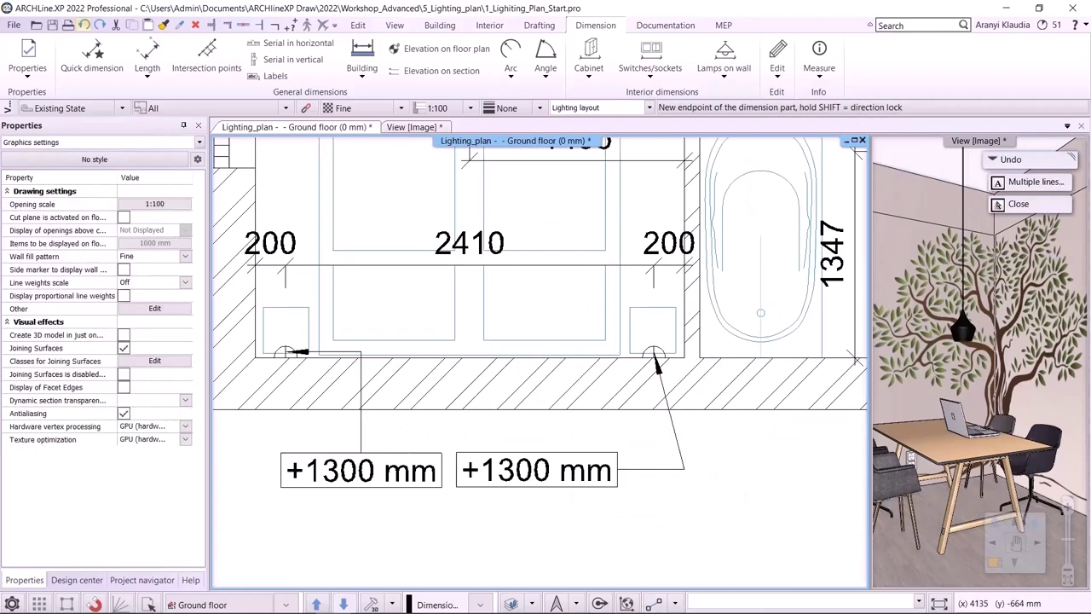
scroll(693, 408, up, 2)
click(626, 318)
scroll(604, 367, down, 4)
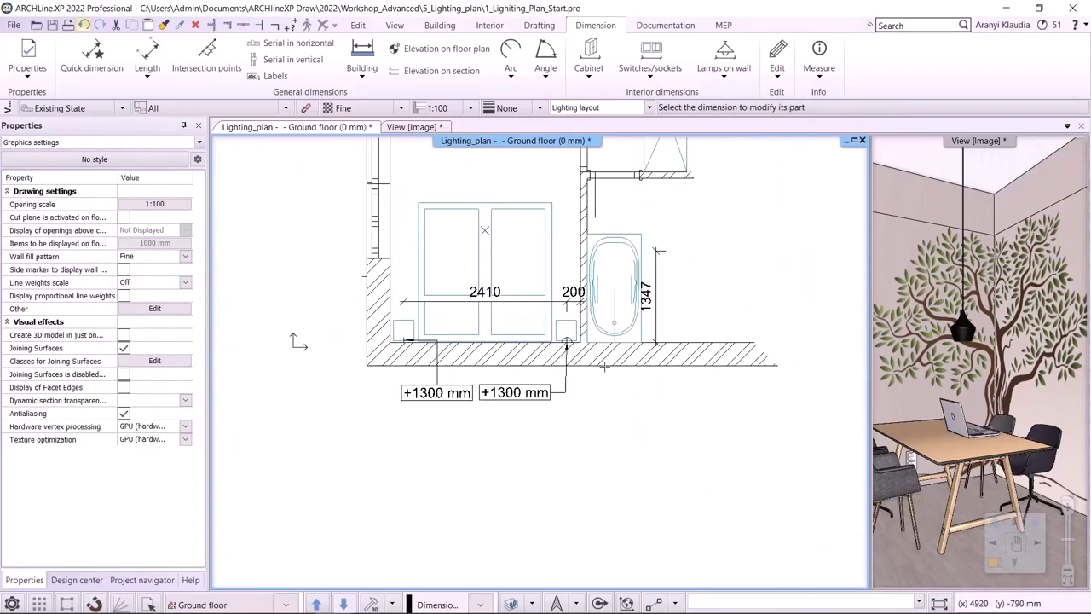
Step: Select the kitchen and bedroom area, filter the selection to length dimensions, and assign them to the Dimension - Lamps layer
scroll(596, 324, down, 3)
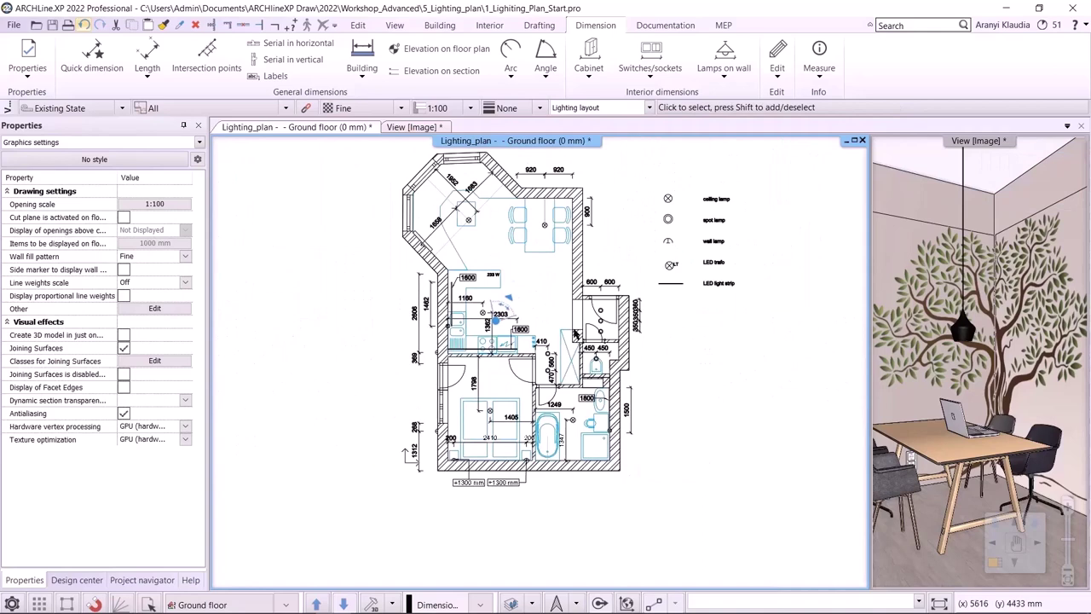
middle_drag(560, 317, 550, 341)
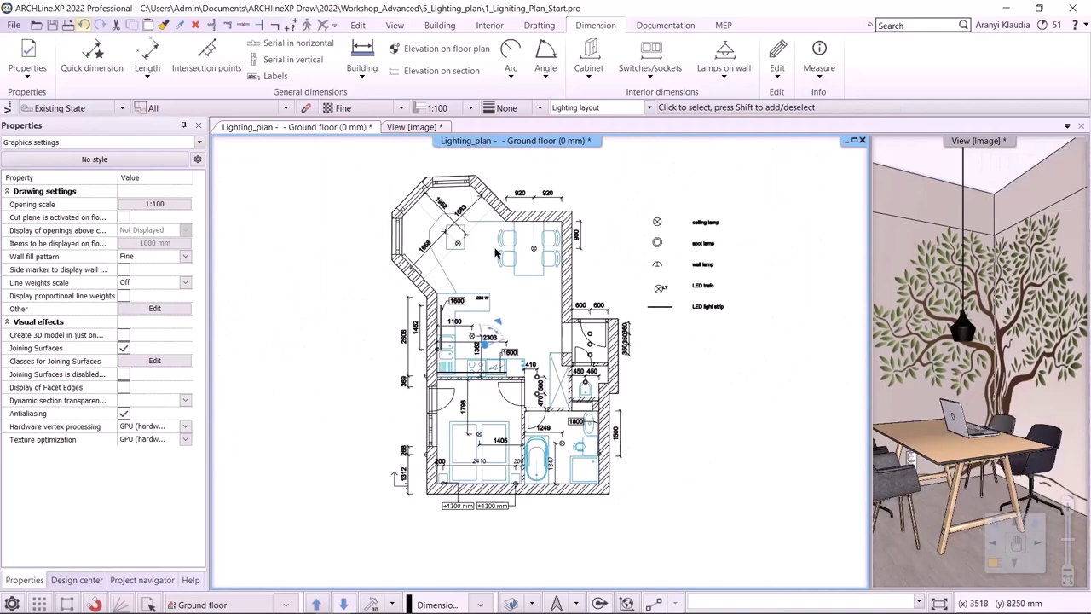
click(325, 283)
click(559, 551)
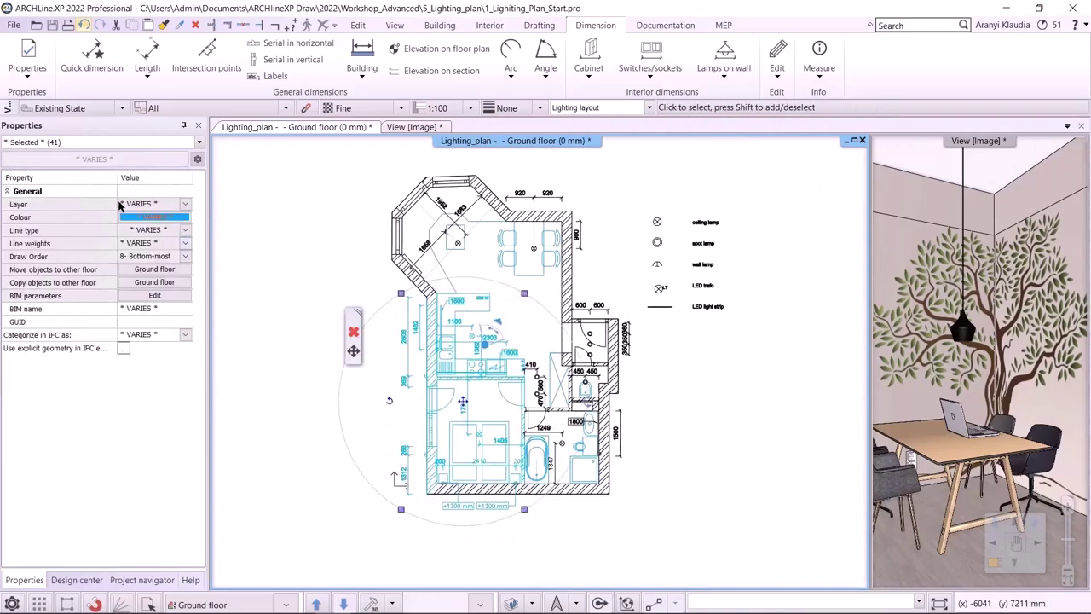
click(154, 142)
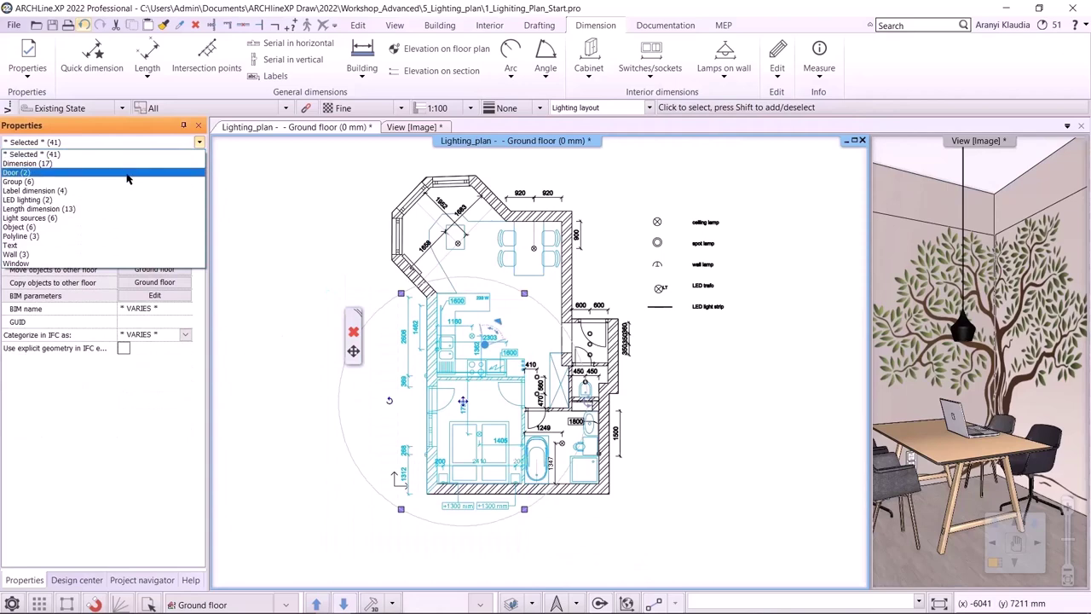
click(76, 211)
click(185, 204)
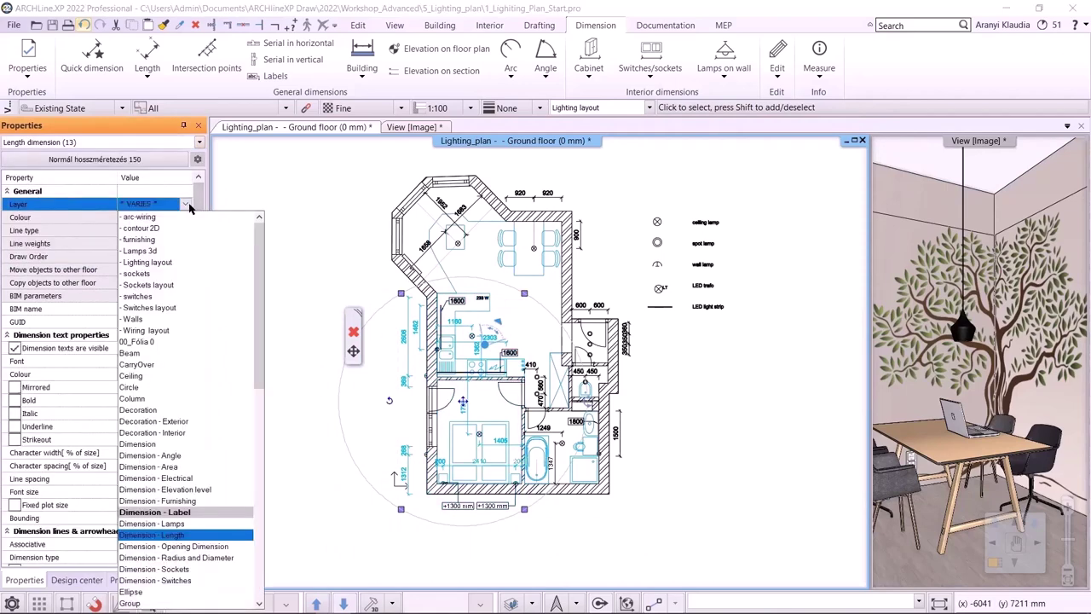
click(204, 512)
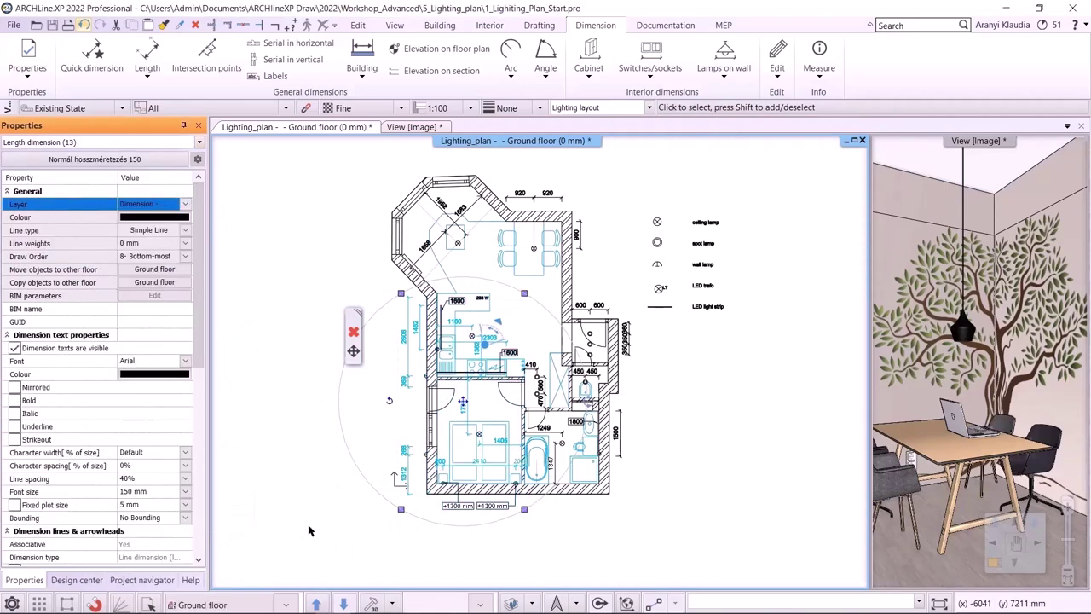
Step: Assign the two wall lamp height labels below the bedroom to the Dimension - Lamps layer
click(456, 507)
shift+click(490, 506)
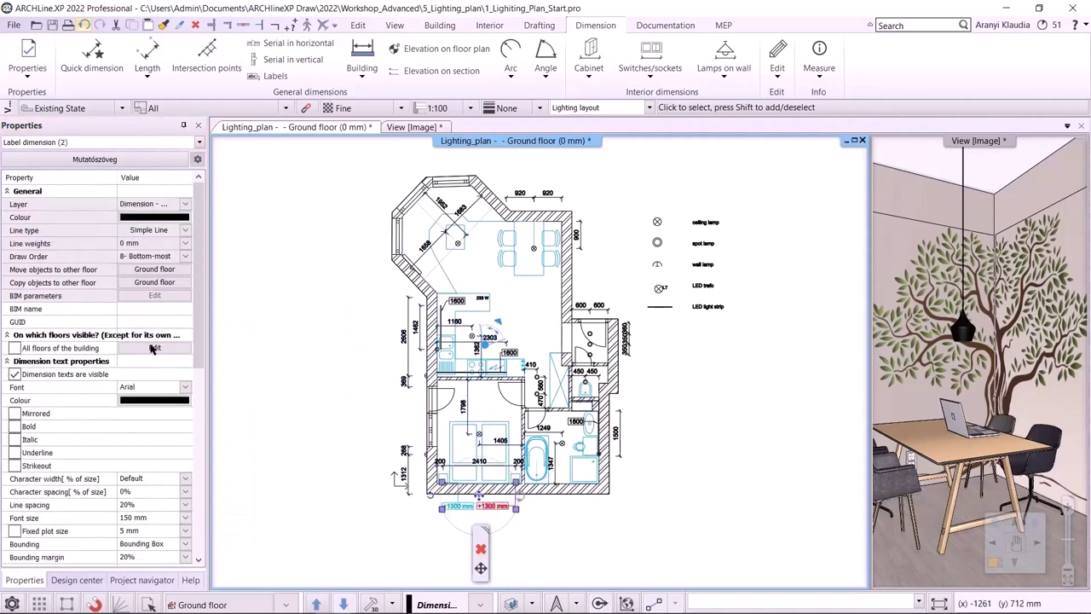
click(185, 204)
click(188, 523)
key(Escape)
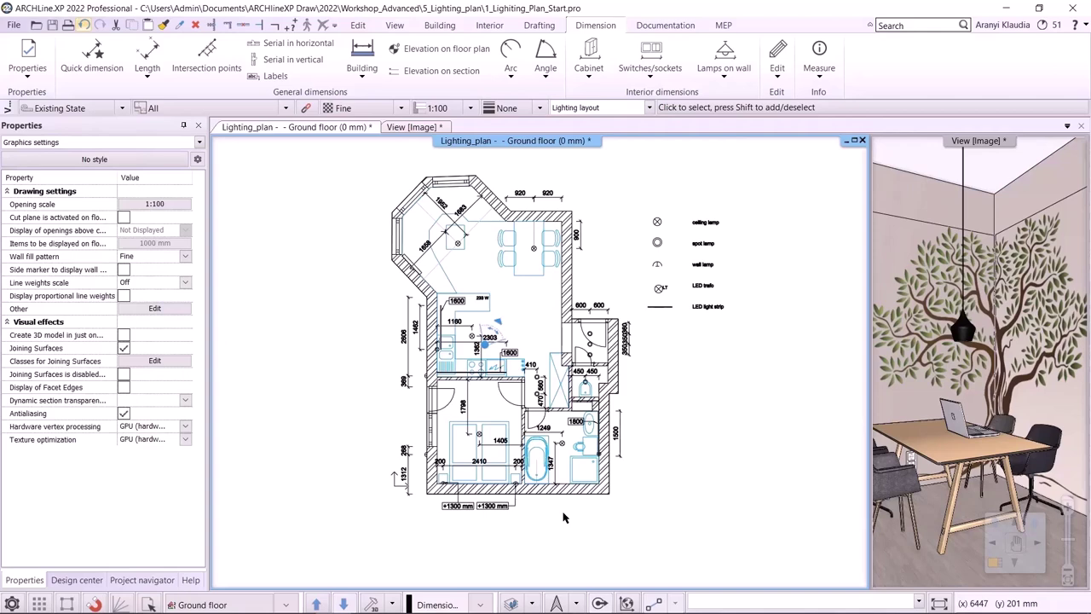
Step: In the Layer Manager, turn on and unlock Dimension - Sockets in the Sockets layout variation and update that variation
click(534, 603)
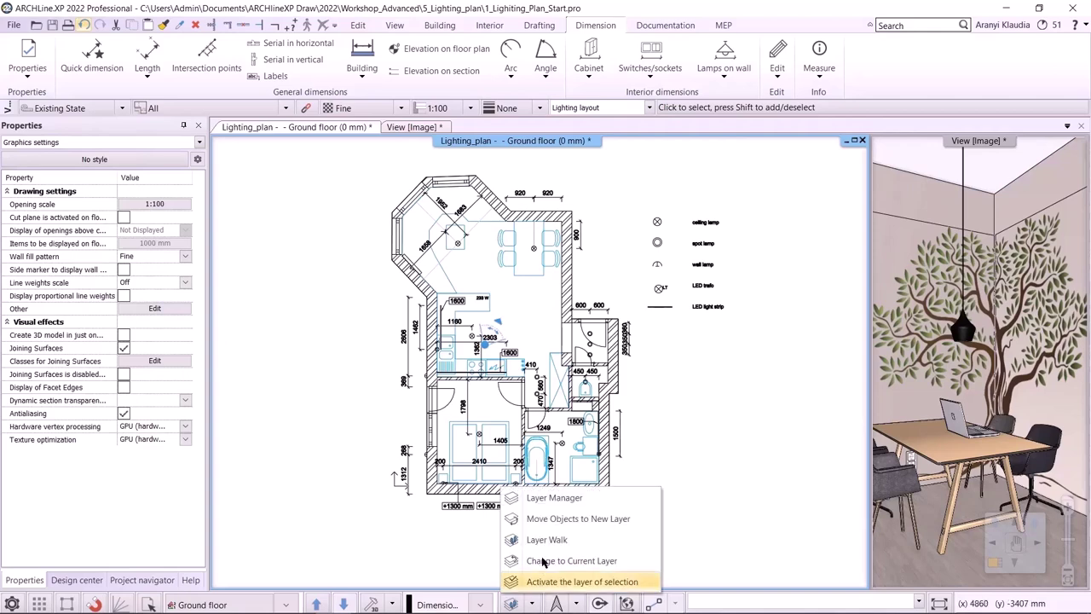
click(563, 501)
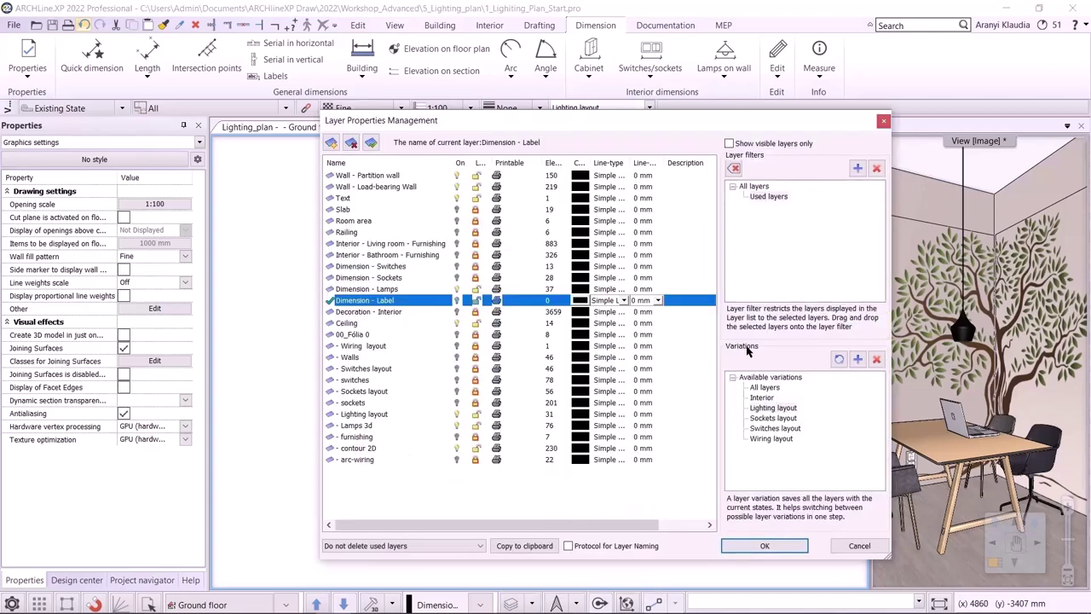
click(770, 418)
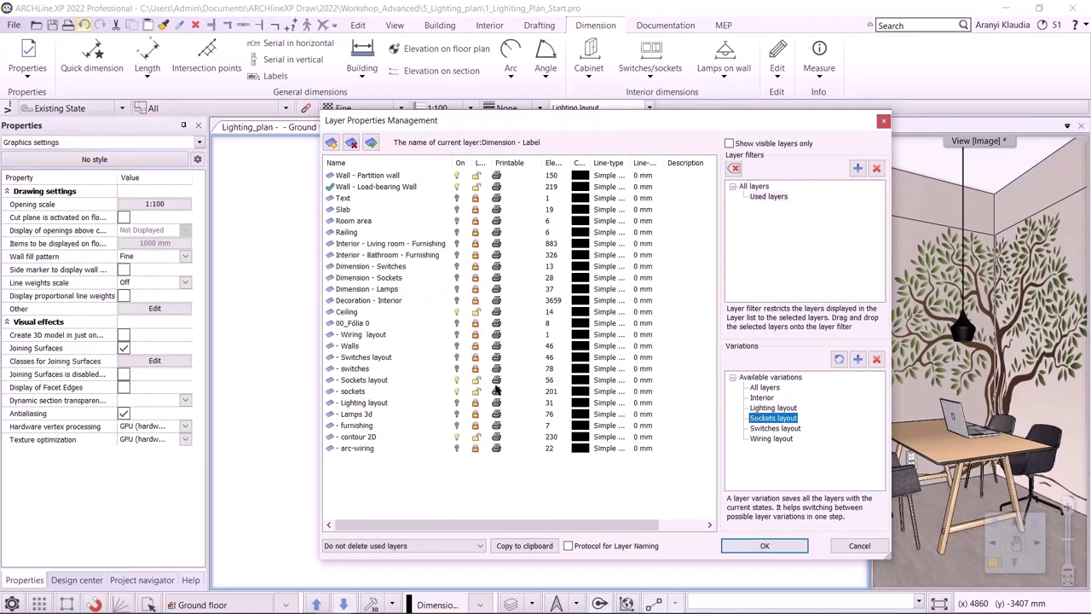
click(461, 279)
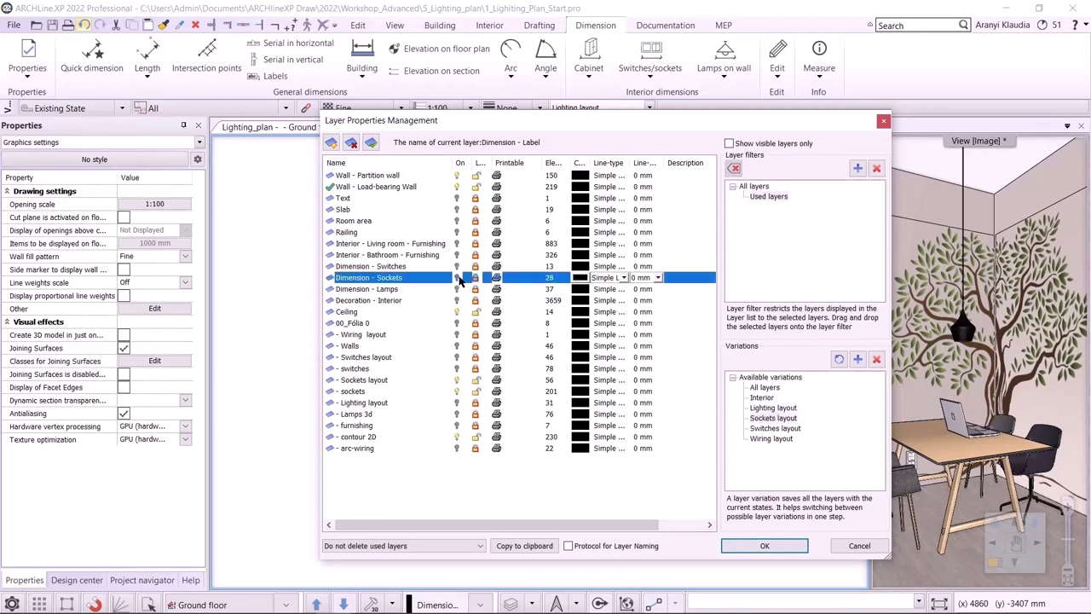
click(838, 360)
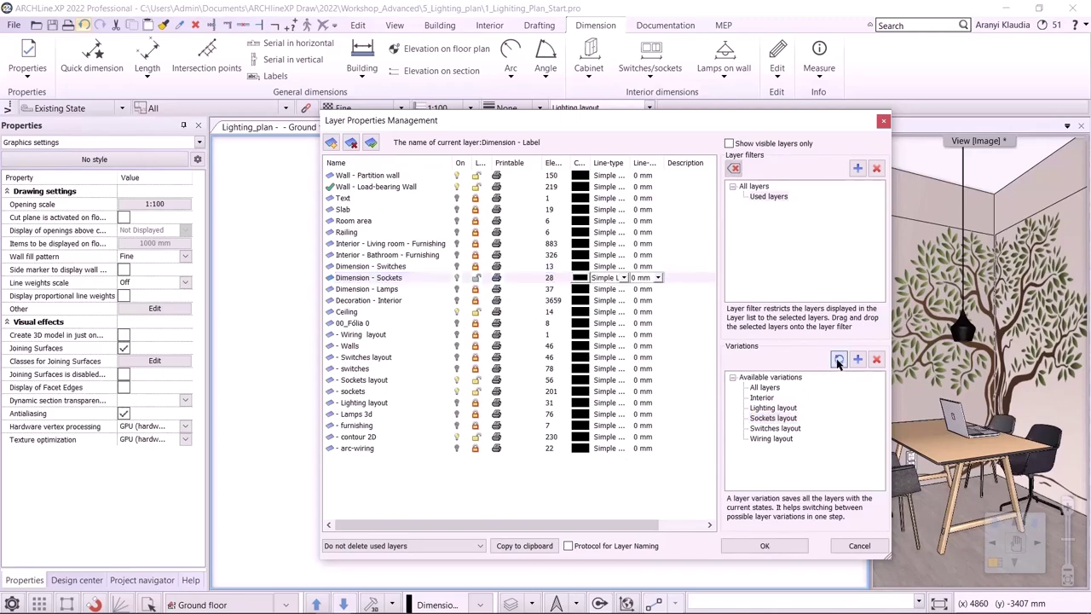
Step: Turn on and unlock Dimension - Switches in the Switches layout variation and update that variation
click(777, 428)
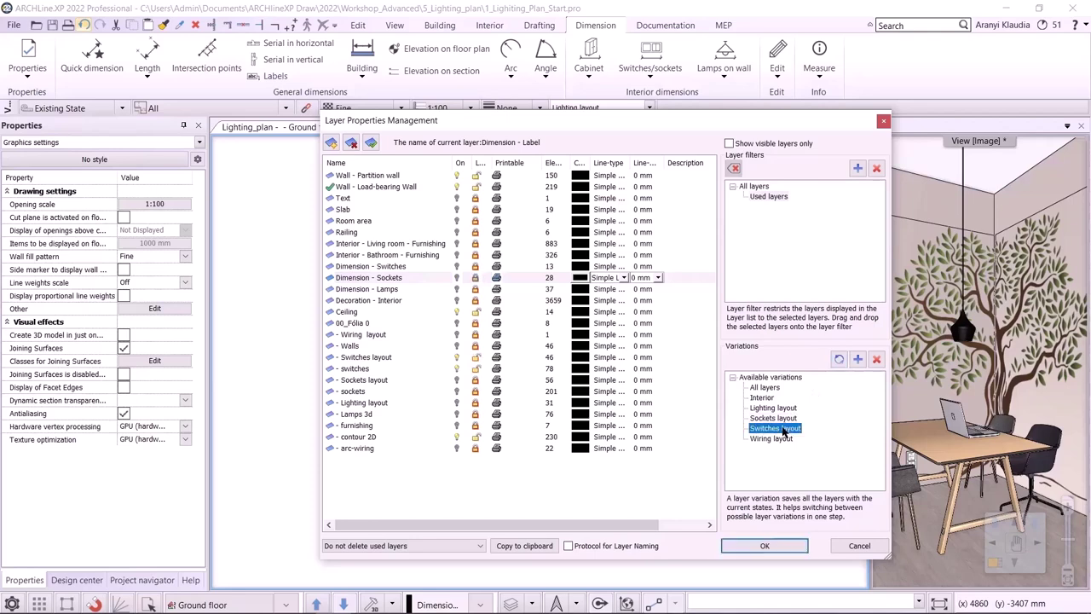
click(458, 268)
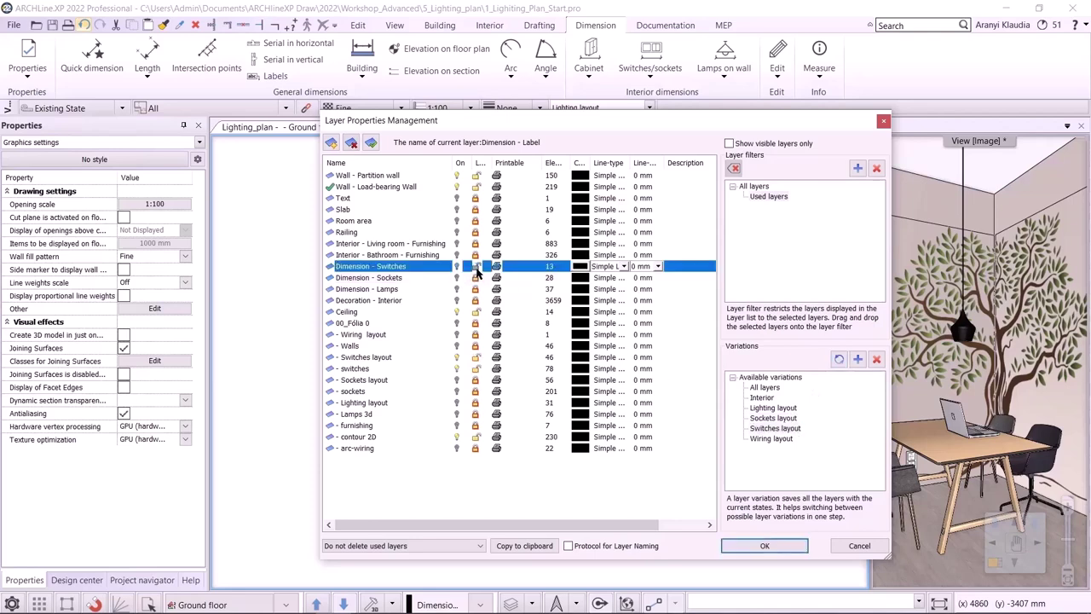
click(840, 362)
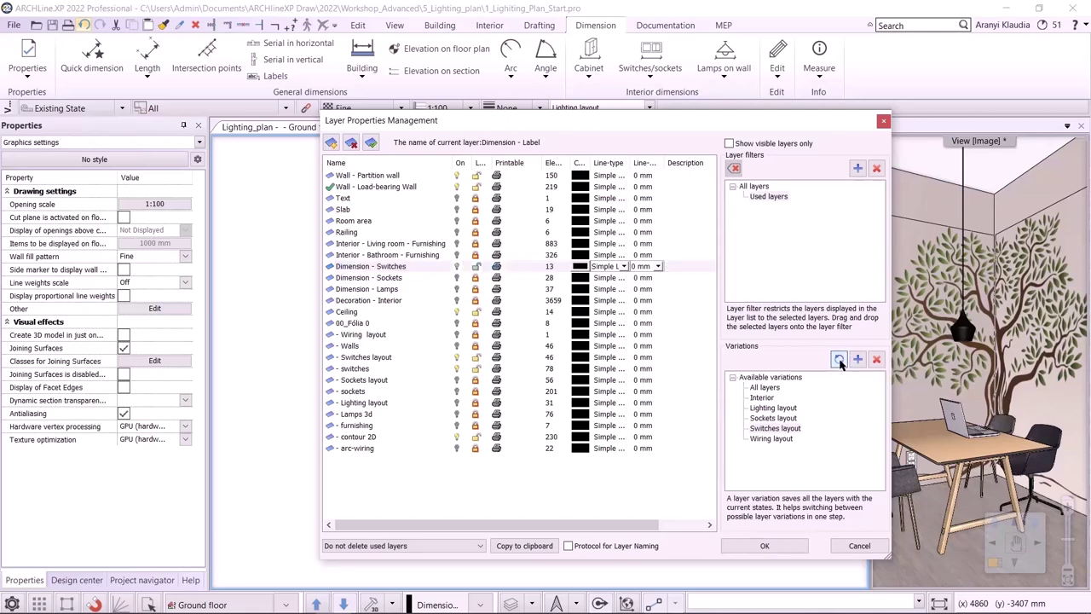
Step: Turn on and unlock Dimension - Lamps in the Lighting layout variation, update that variation, and apply the layer changes
click(779, 439)
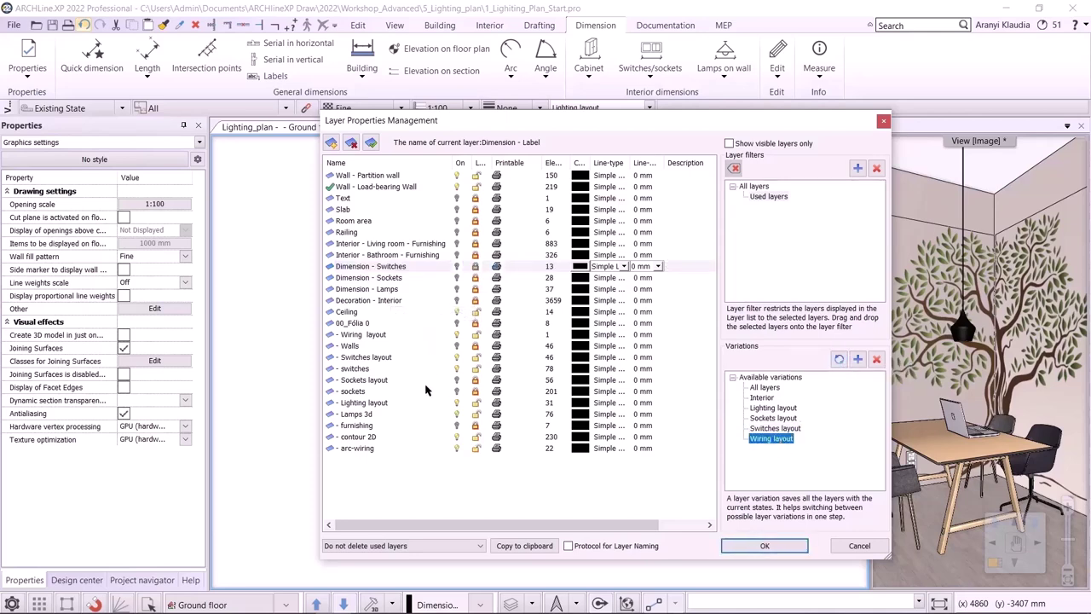
click(774, 409)
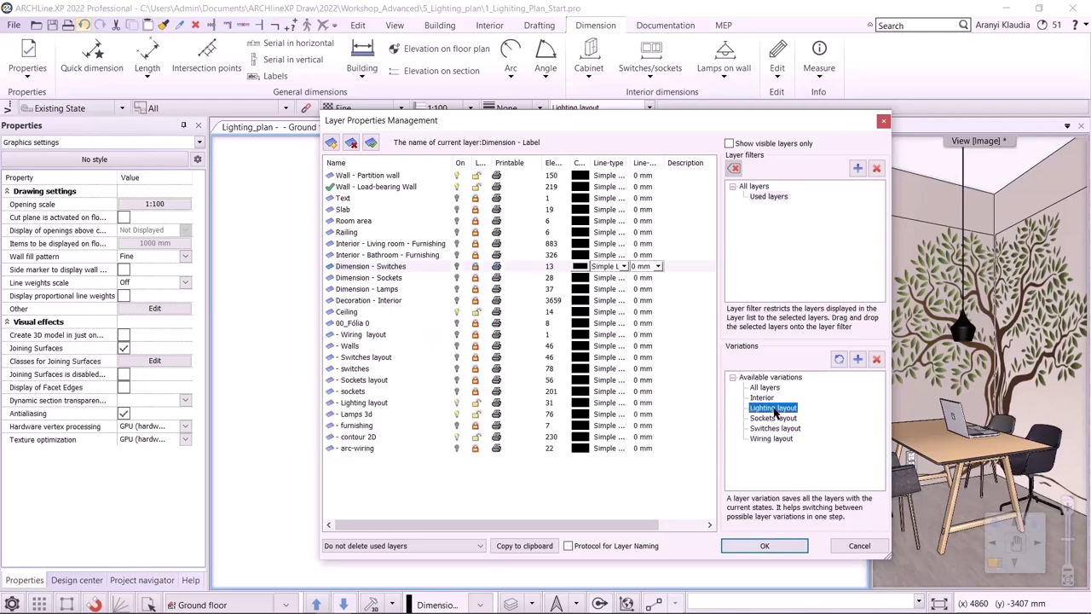
click(477, 290)
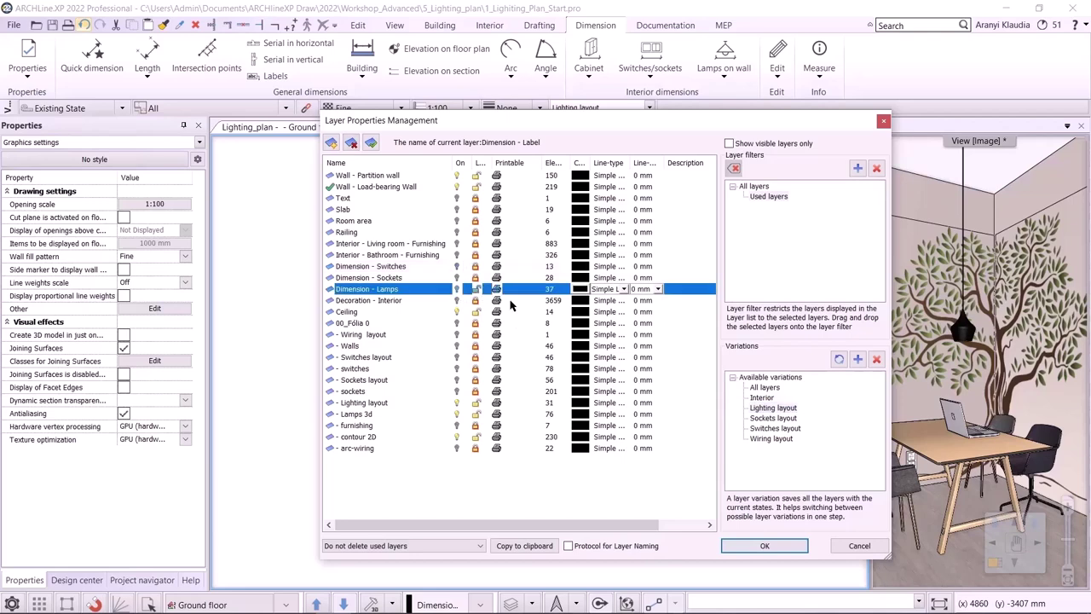
click(839, 359)
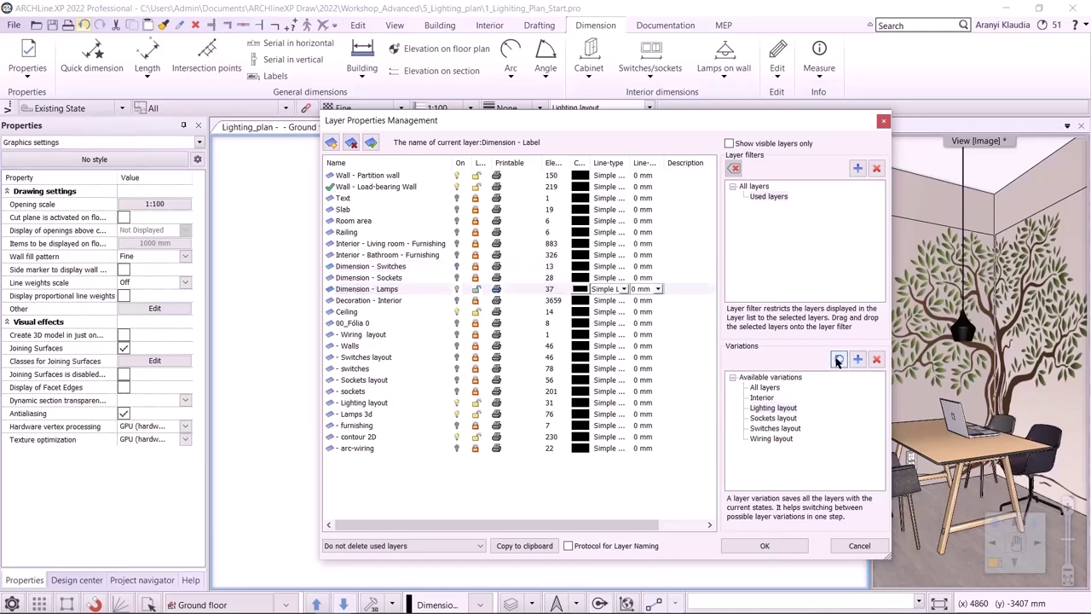
click(765, 545)
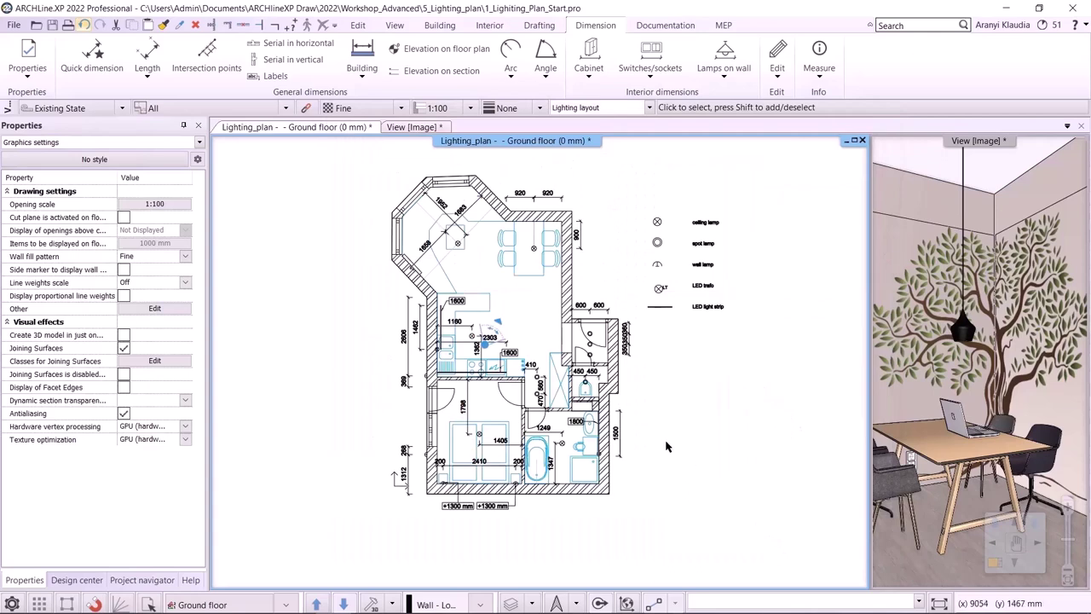
Step: Open the Lighting plan plot layout from the project's views and bring up its Sockets layout plan sheet
click(128, 579)
double_click(55, 275)
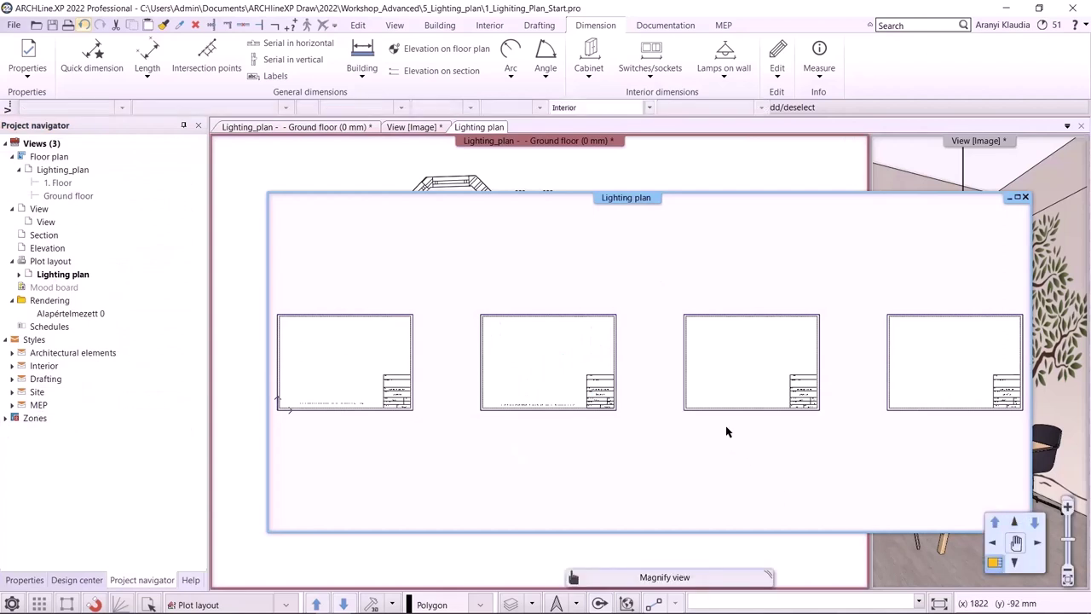
scroll(347, 375, up, 5)
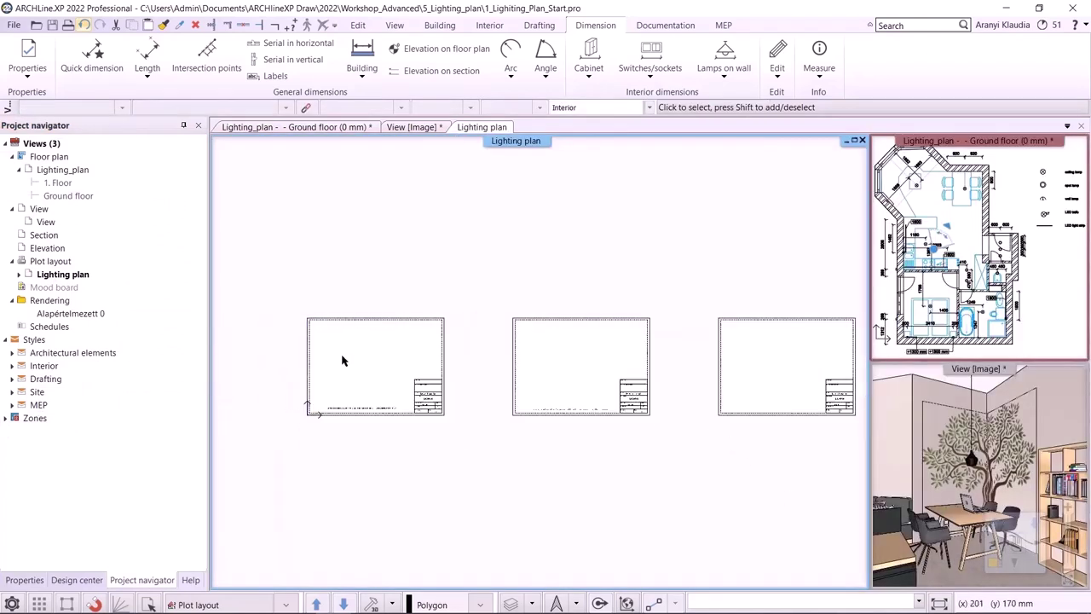
middle_drag(549, 328, 550, 352)
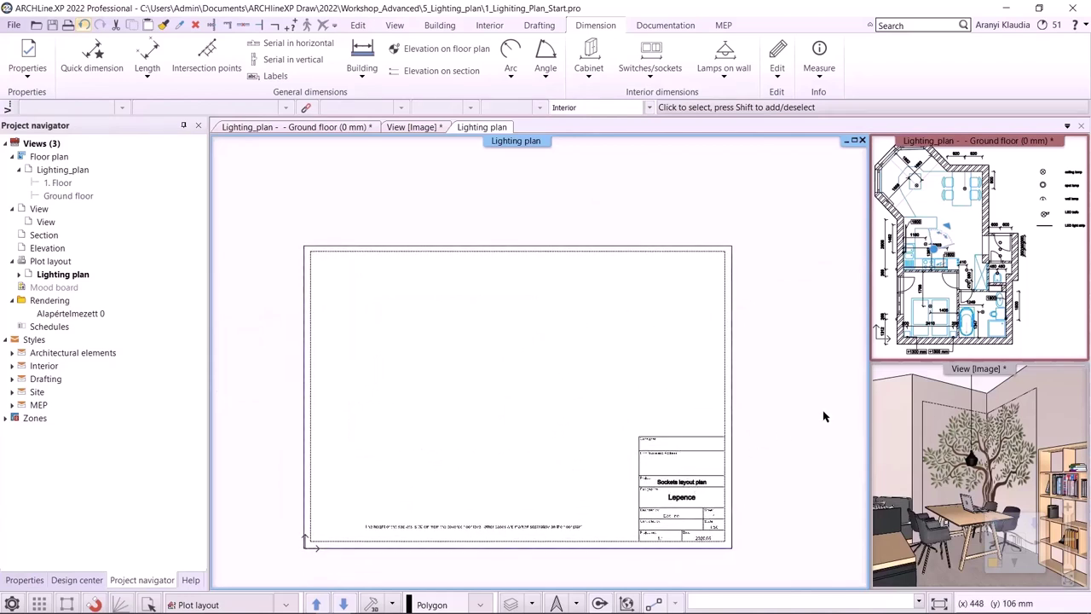
Step: Switch the floor plan to the Sockets layout variation and place the Ground floor drawing at 1:50 on the Sockets layout plan sheet
click(1059, 300)
click(650, 109)
click(609, 157)
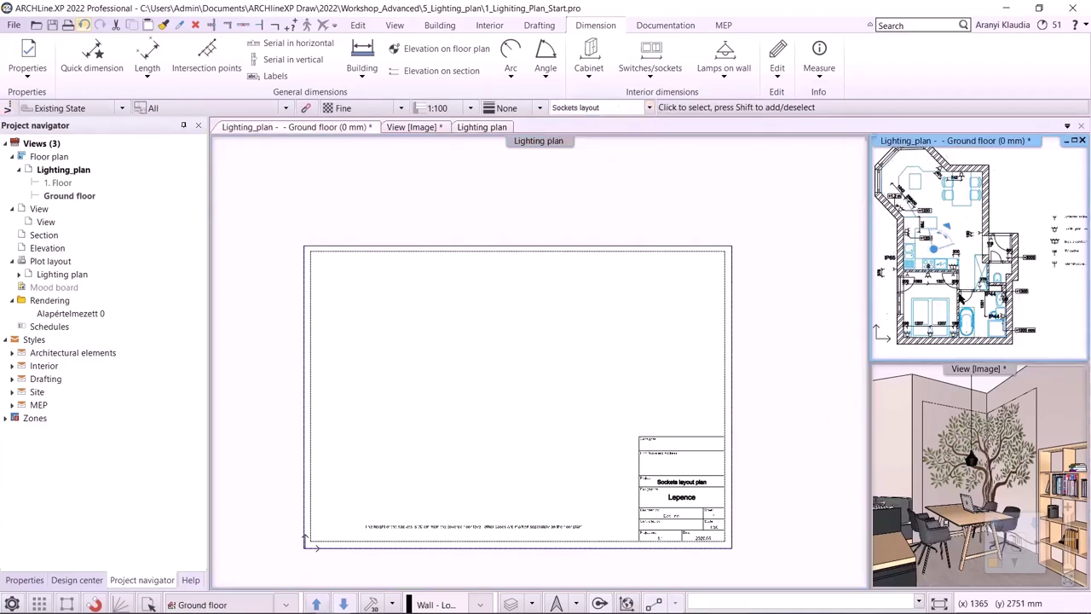
drag(59, 198, 434, 418)
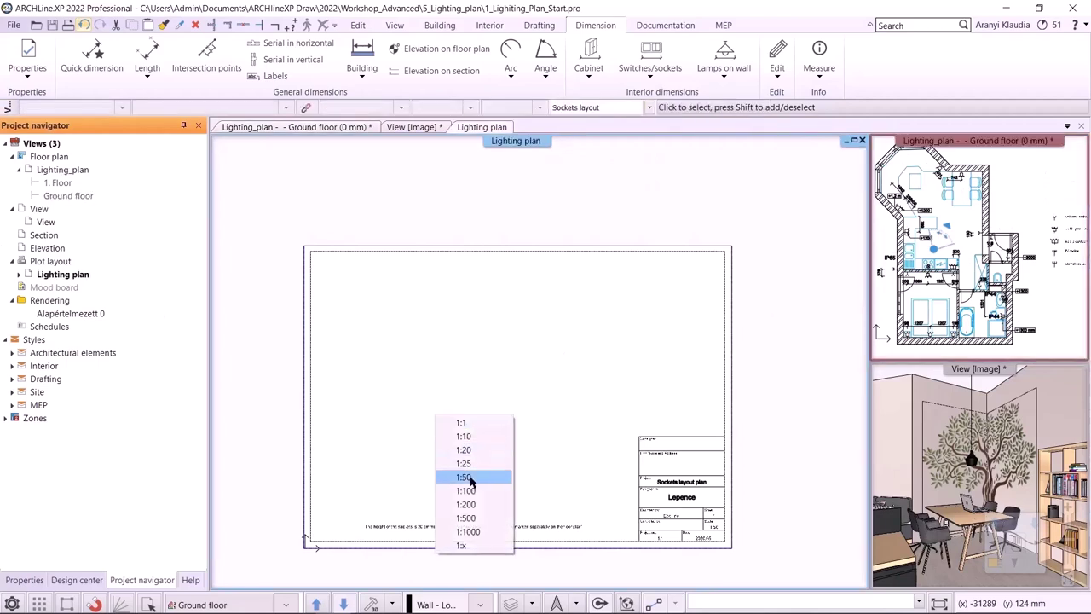
click(469, 482)
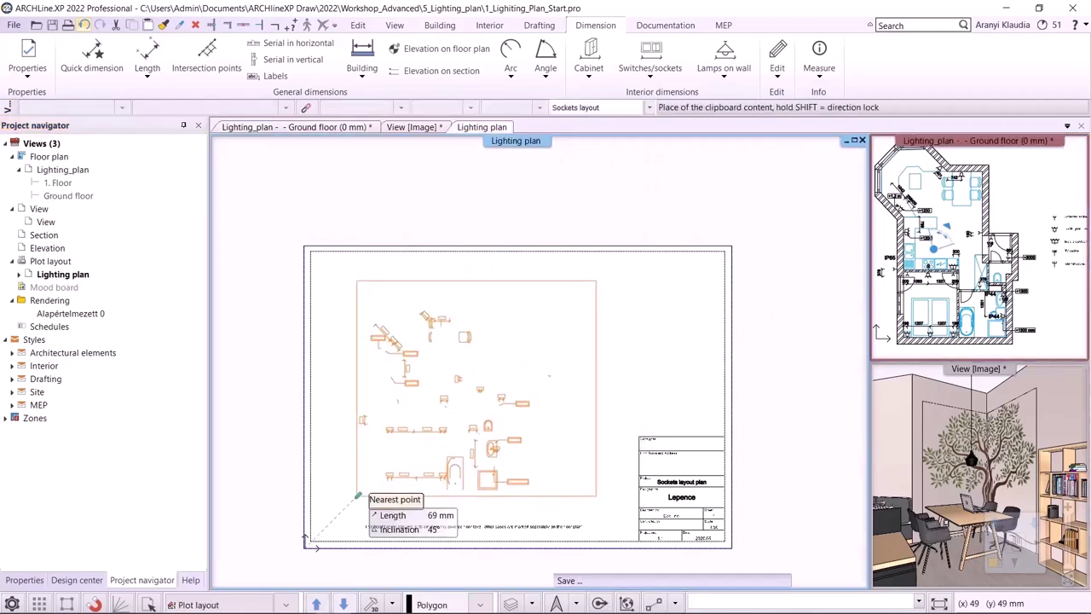
click(358, 496)
Step: Switch the floor plan to the Switches layout variation and place the Ground floor drawing at 1:50 on the Switches layout plan sheet
scroll(775, 324, down, 3)
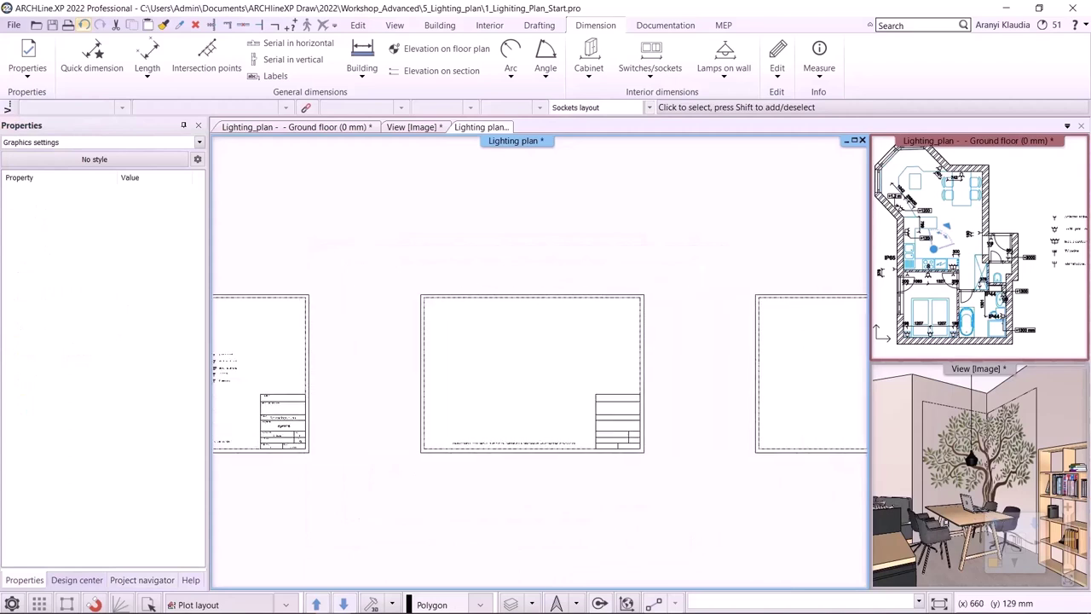
scroll(528, 384, up, 3)
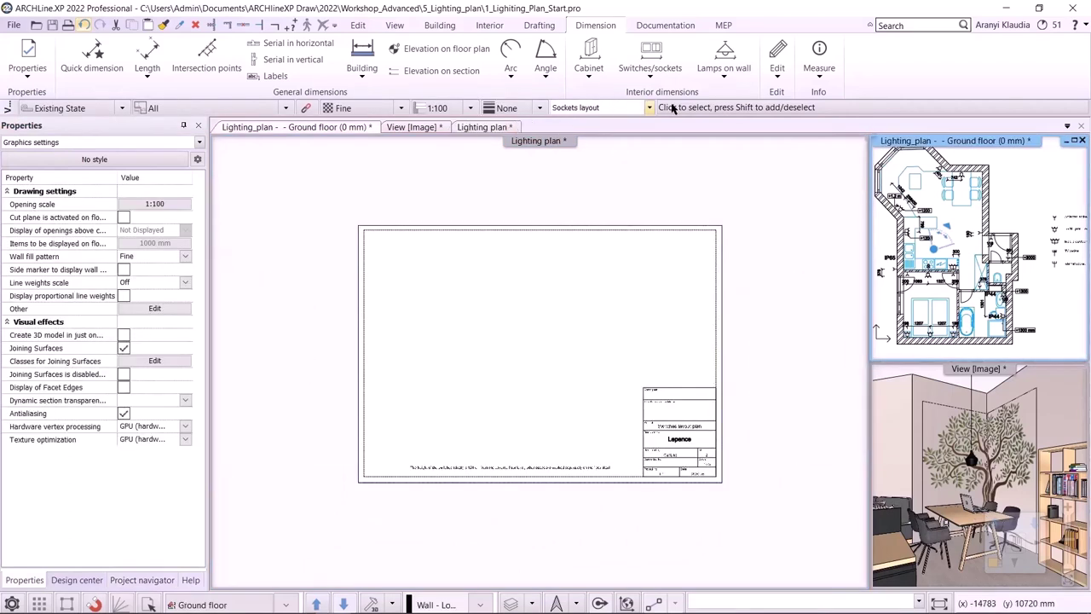
click(620, 108)
click(588, 167)
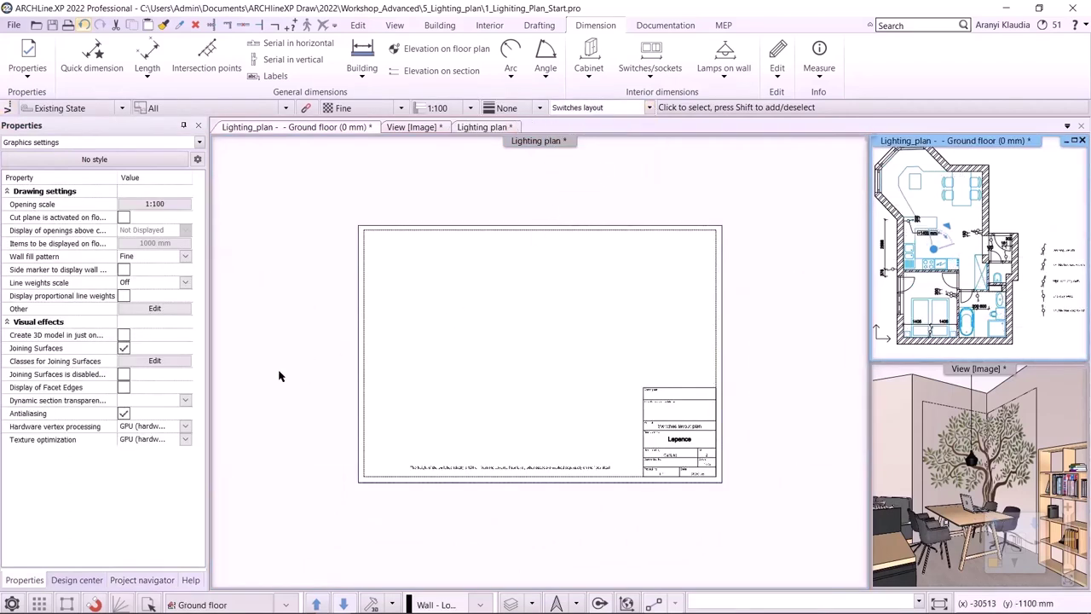
click(142, 579)
drag(70, 201, 480, 344)
click(512, 397)
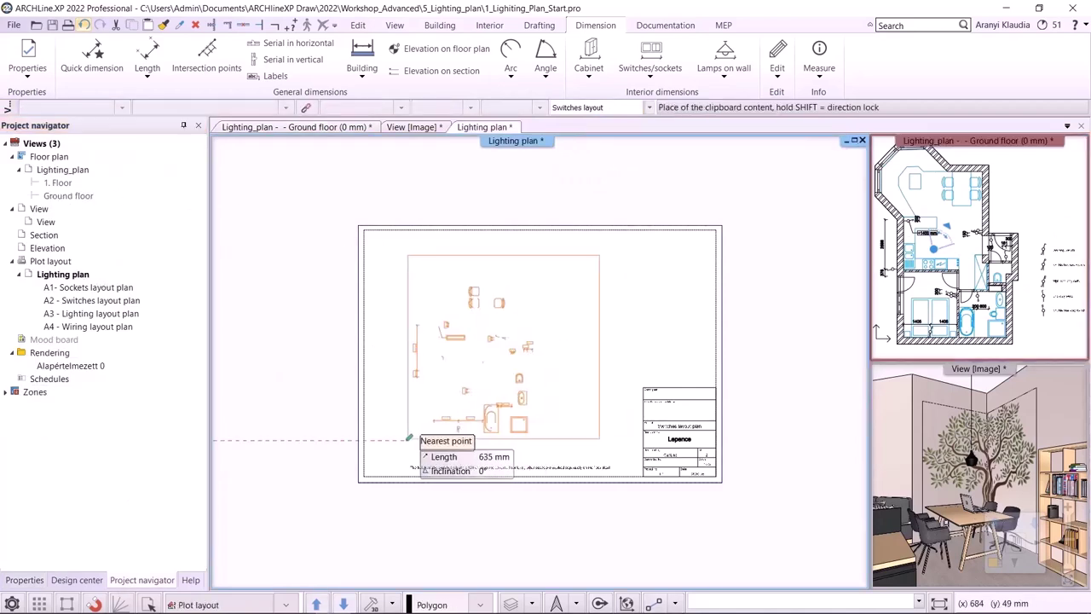
click(409, 438)
Step: Switch the floor plan to the Lighting layout variation and place the Ground floor drawing at 1:50 on the Lighting layout plan sheet
scroll(742, 401, right, 5)
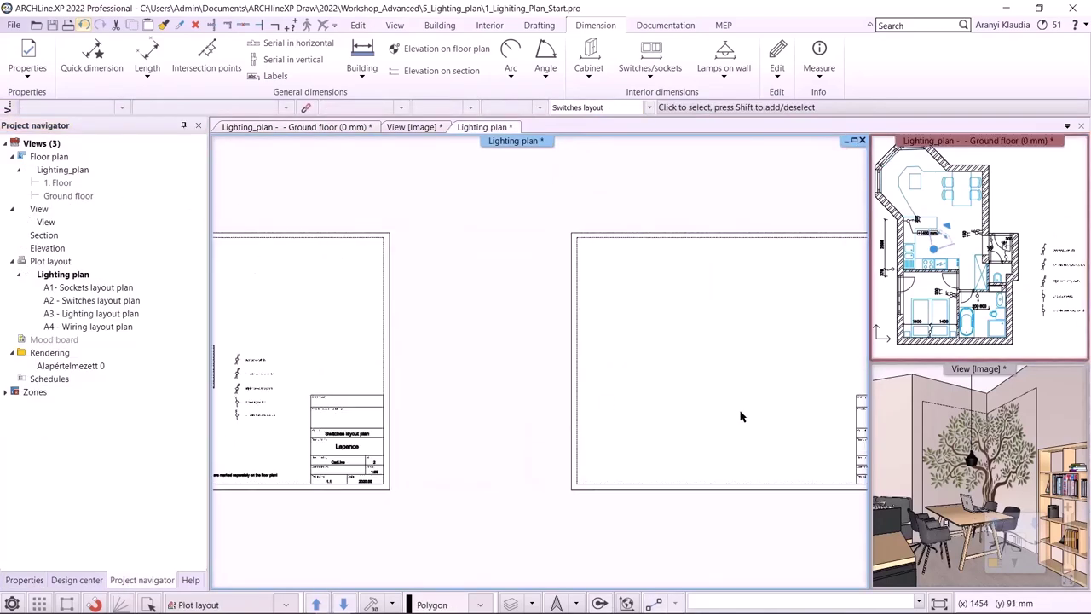
middle_drag(740, 416, 546, 400)
click(626, 107)
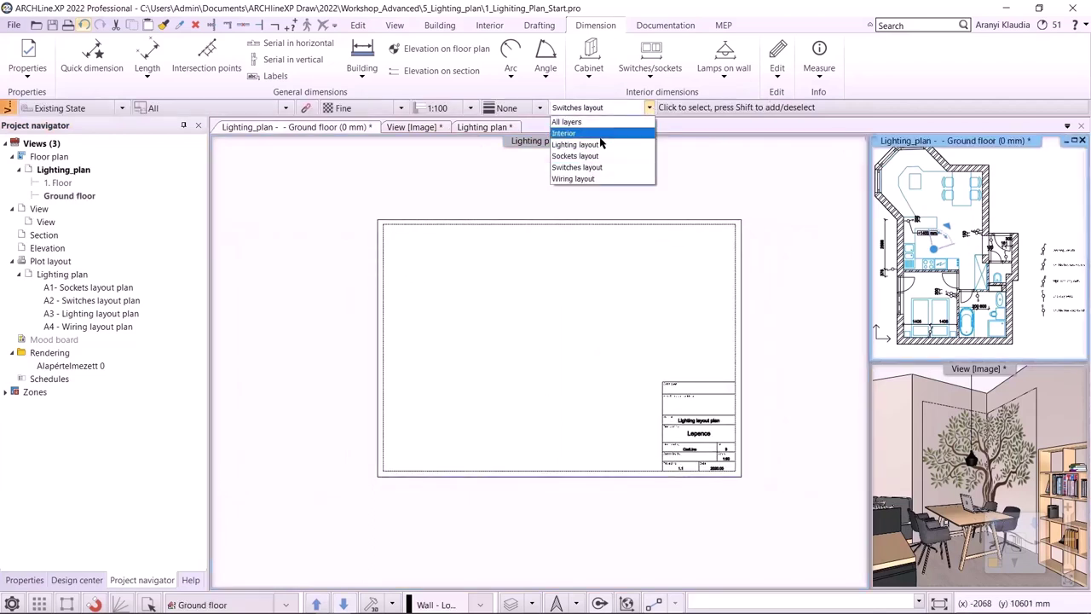
click(588, 144)
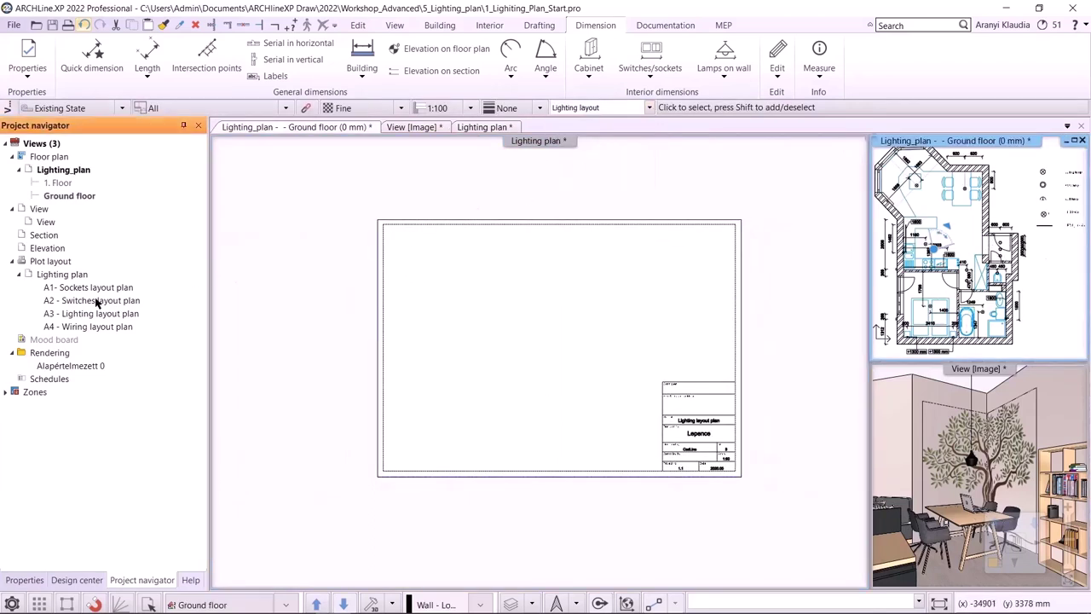
click(501, 384)
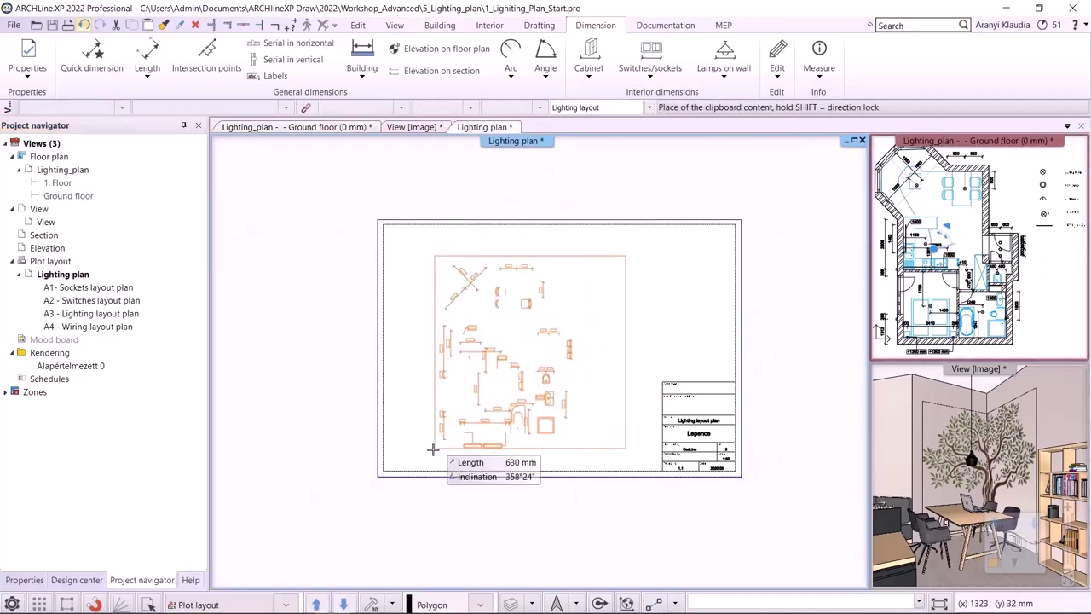
click(433, 456)
Step: Switch the floor plan to the Wiring layout variation and place the Ground floor drawing at 1:50 on the Wiring layout plan sheet
scroll(635, 433, down, 2)
scroll(596, 364, up, 3)
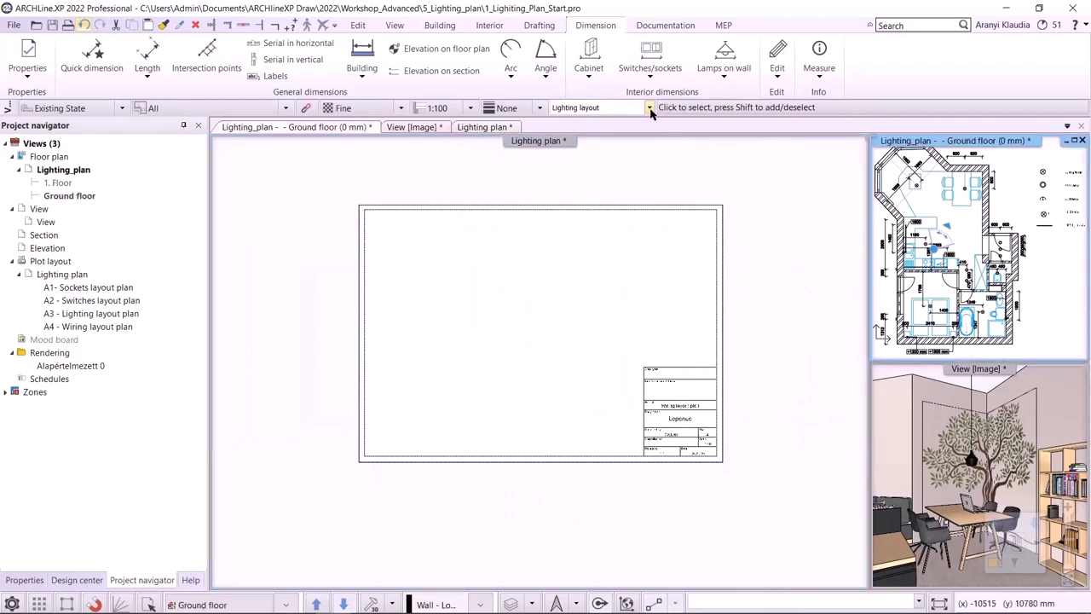
click(597, 107)
click(576, 178)
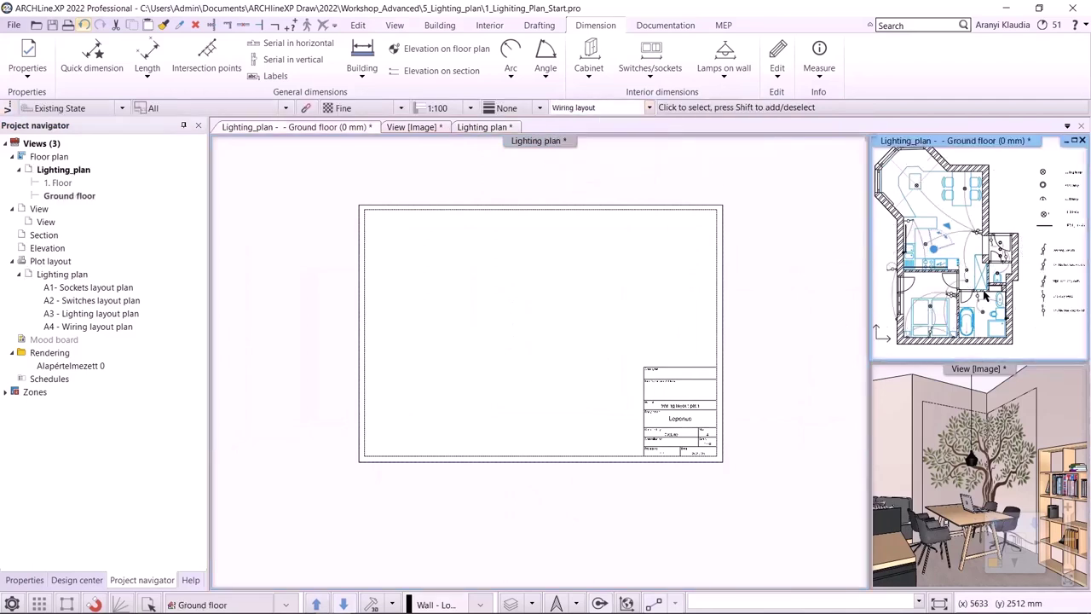
right_click(443, 302)
click(445, 390)
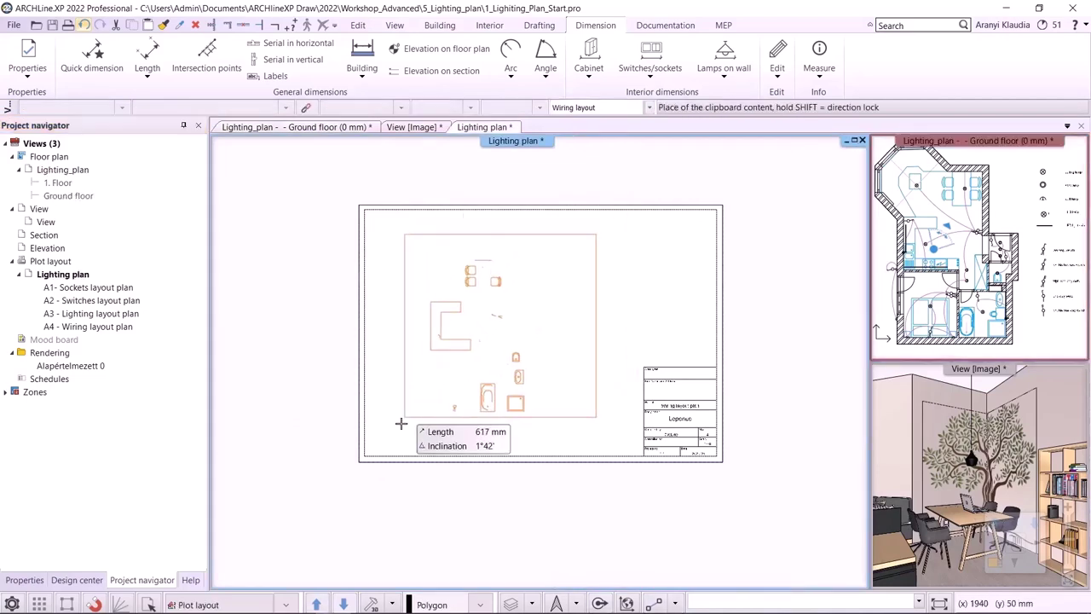
click(406, 420)
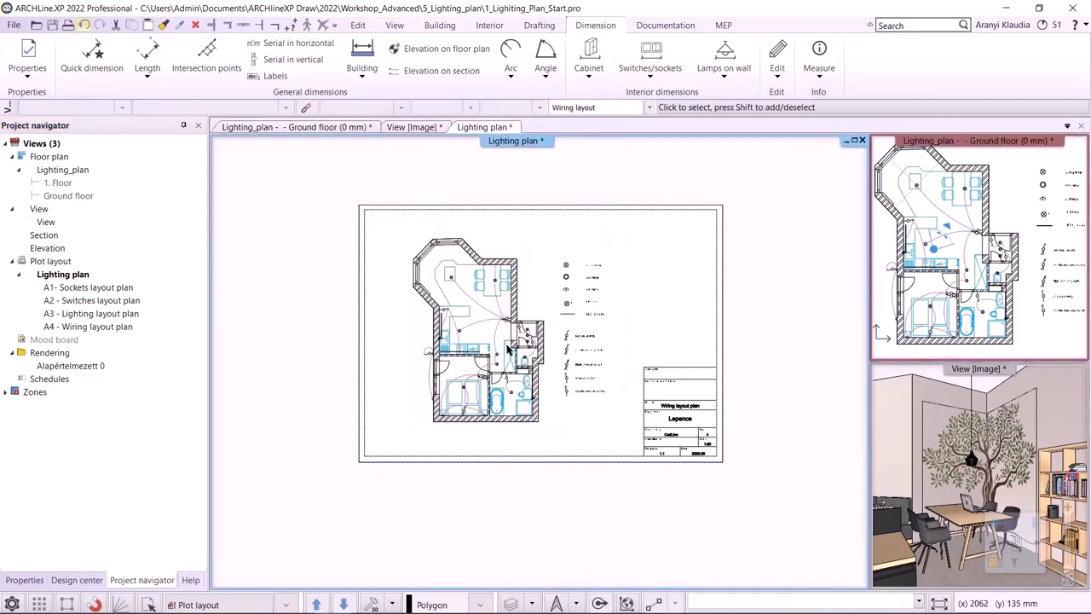
Step: Add the whole Lighting plan plot layout to the print queue, with the plot centred on the ISO A3 landscape page
scroll(375, 356, down, 5)
scroll(368, 342, up, 1)
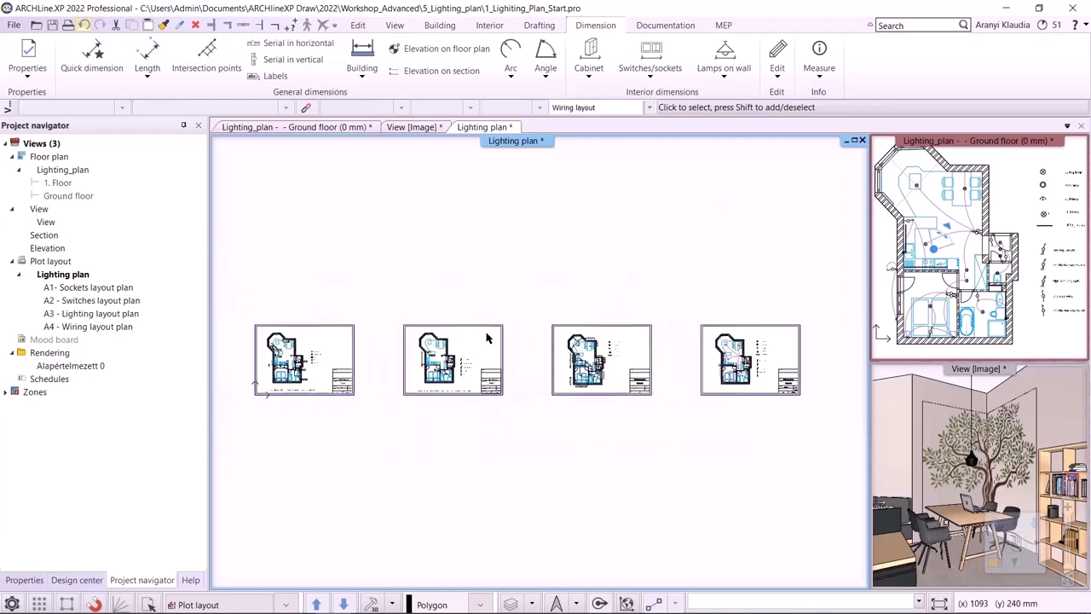
click(665, 25)
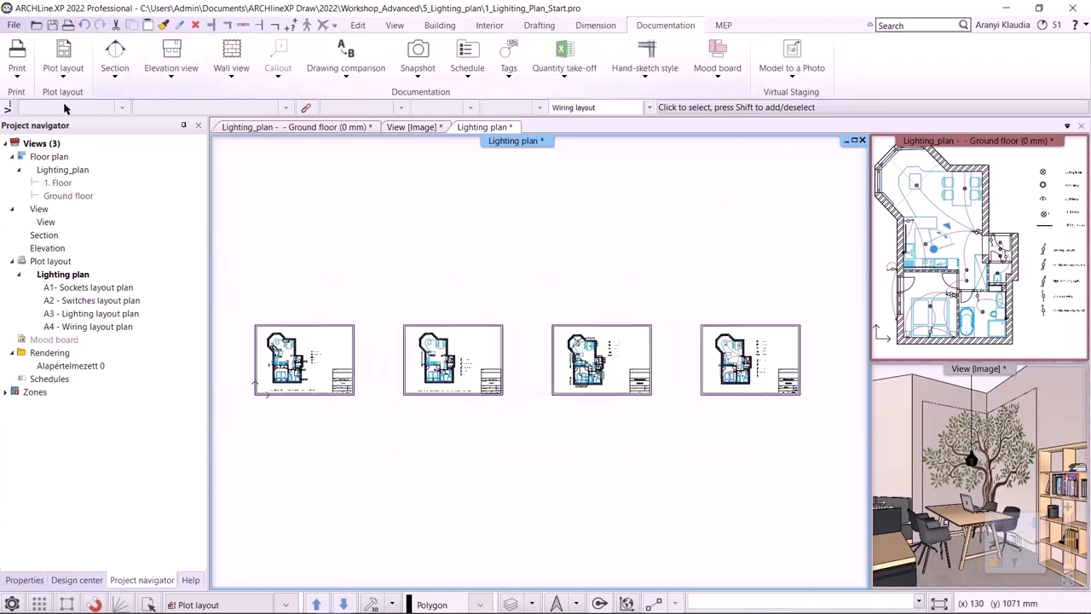
click(17, 72)
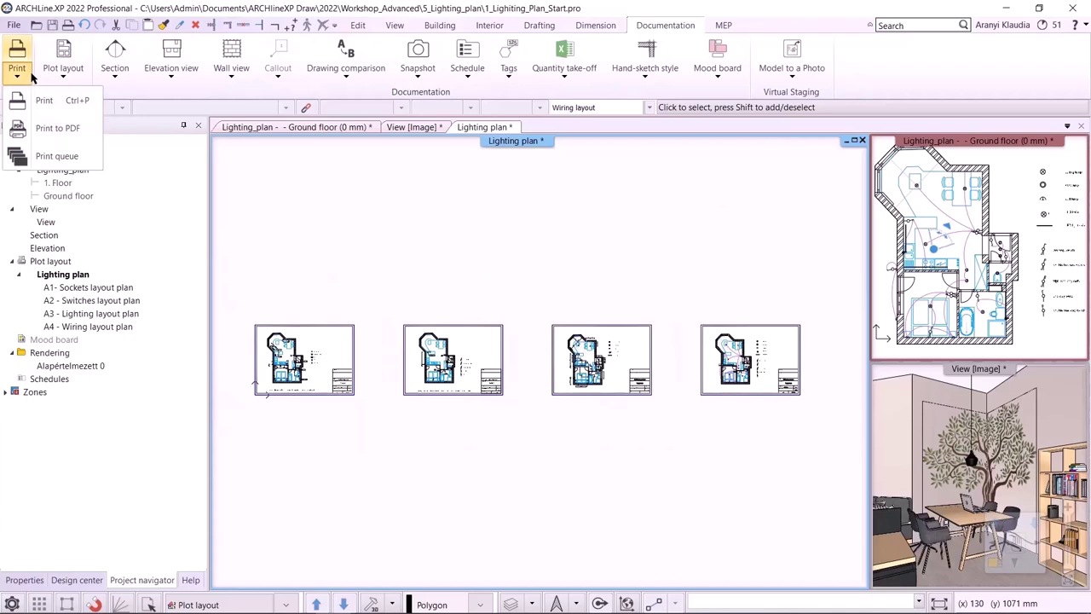
click(56, 157)
click(687, 354)
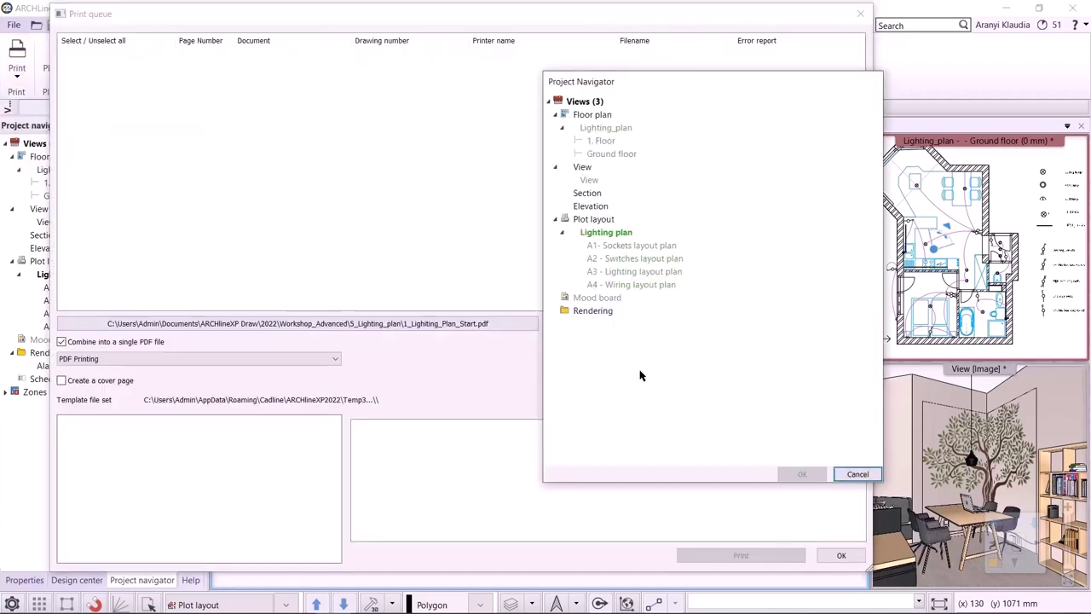
click(628, 237)
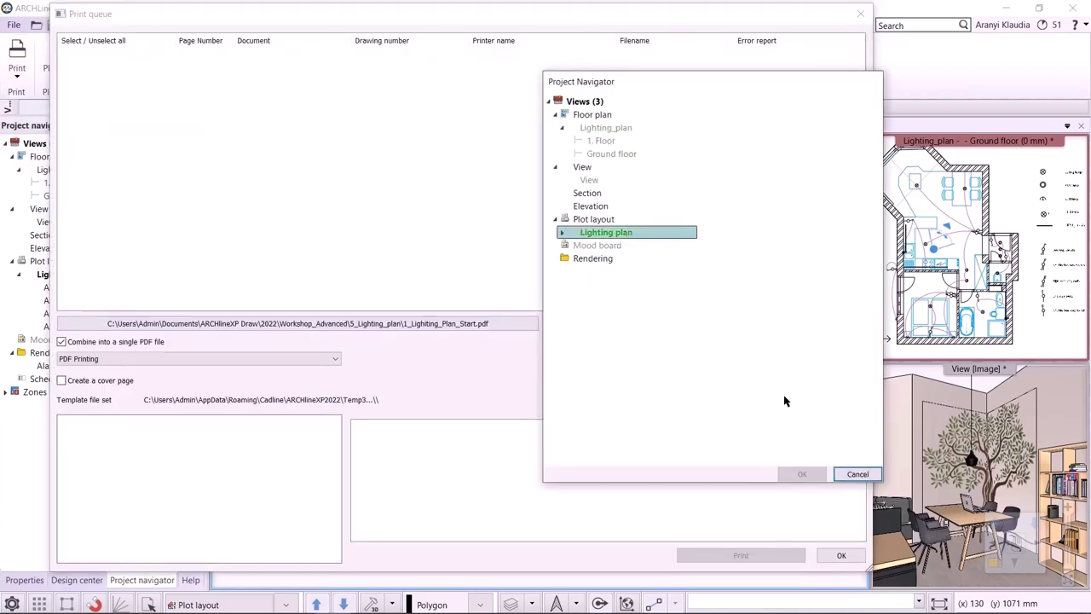
click(802, 474)
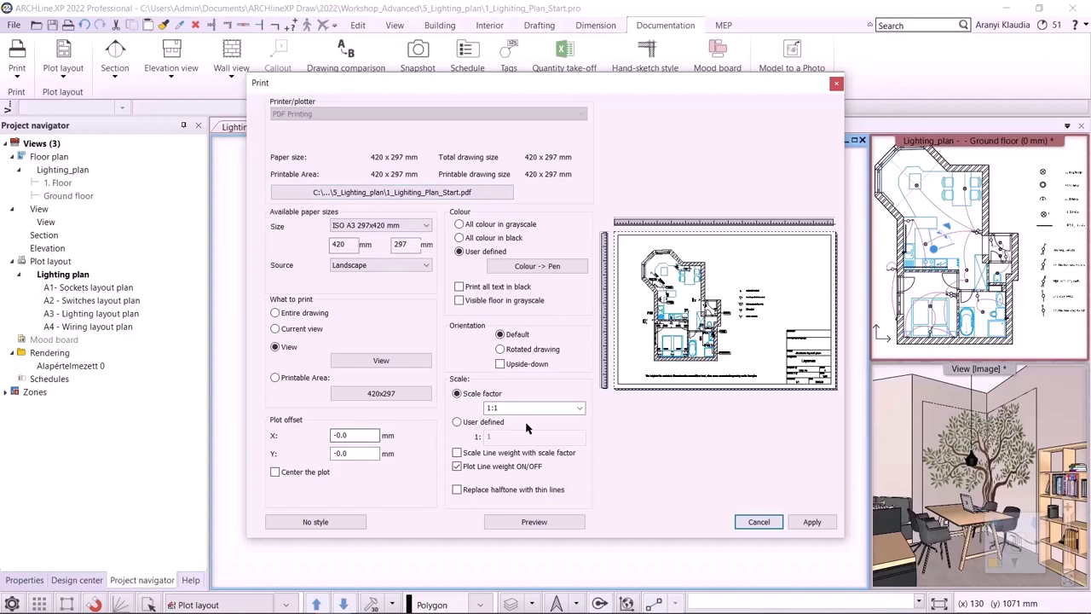
click(274, 472)
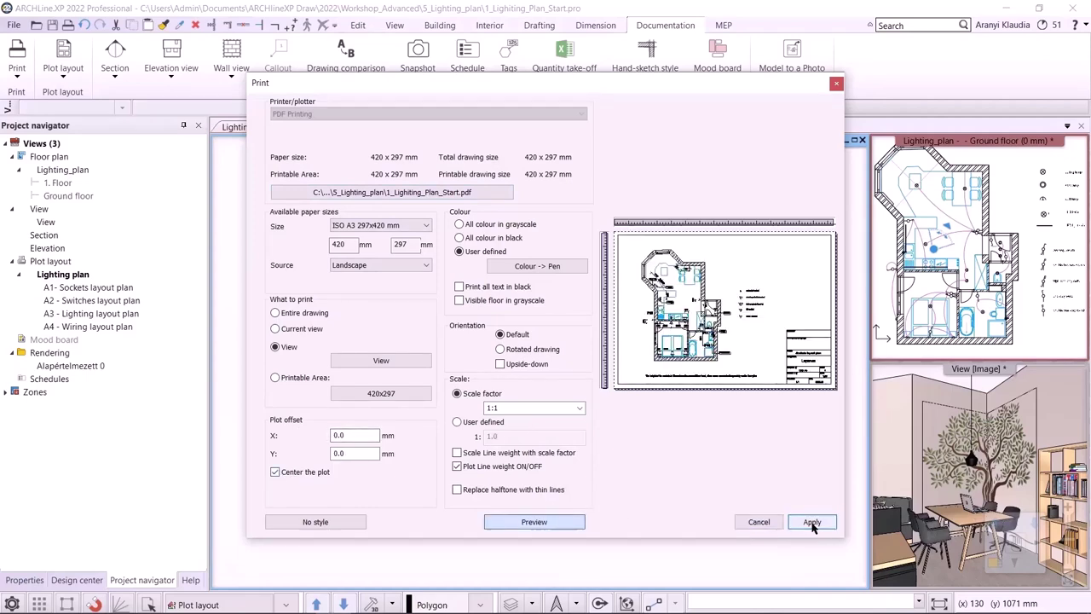
click(812, 523)
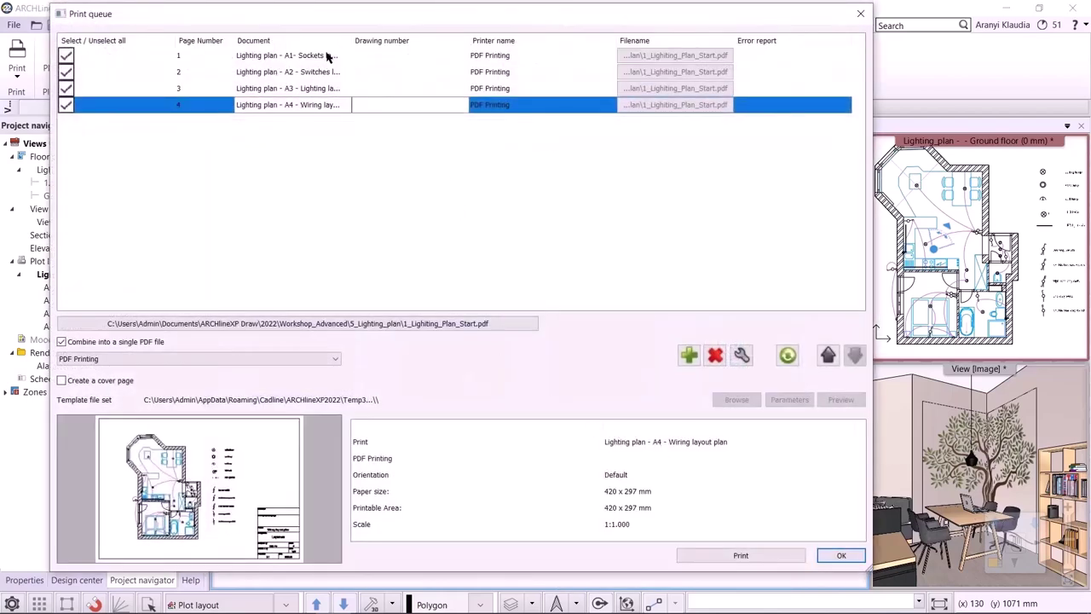
Step: Widen the print queue's Document column and set the combined PDF's file name to Lighting_plan1209 in the 5_Lighting_plan folder
double_click(348, 40)
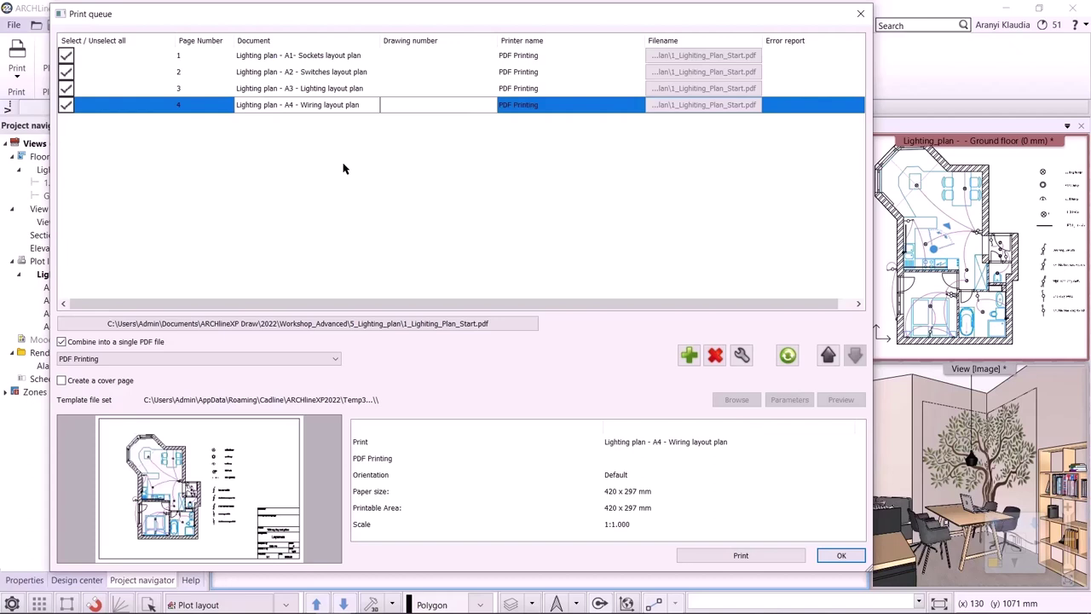
click(300, 323)
click(432, 218)
click(393, 337)
text(1209)
click(682, 394)
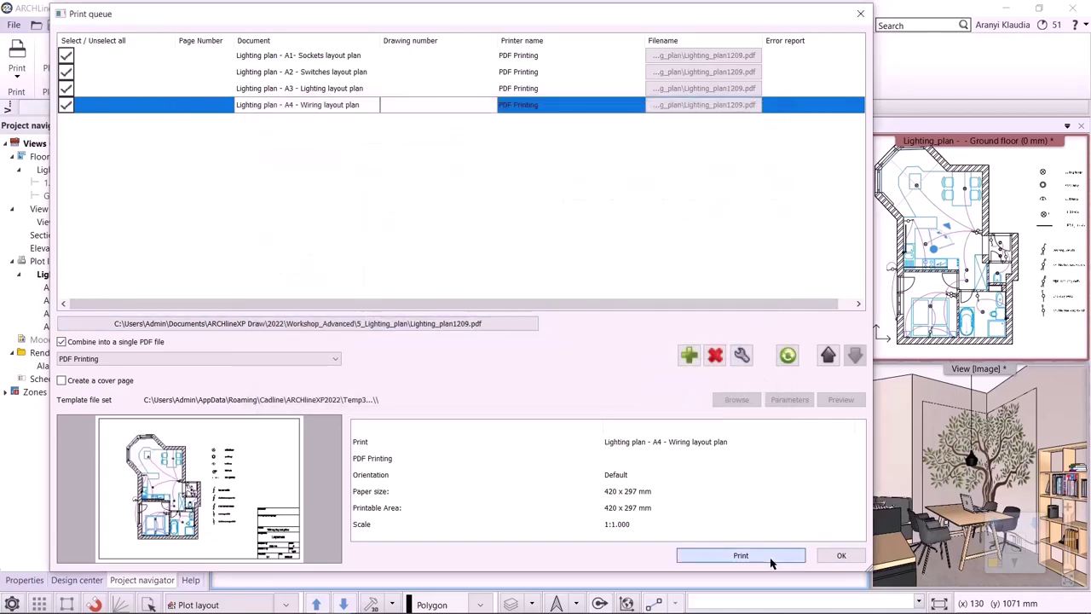
Step: Print the queued sheets to the PDF and page through it to check the switches, lighting and wiring plans
click(771, 562)
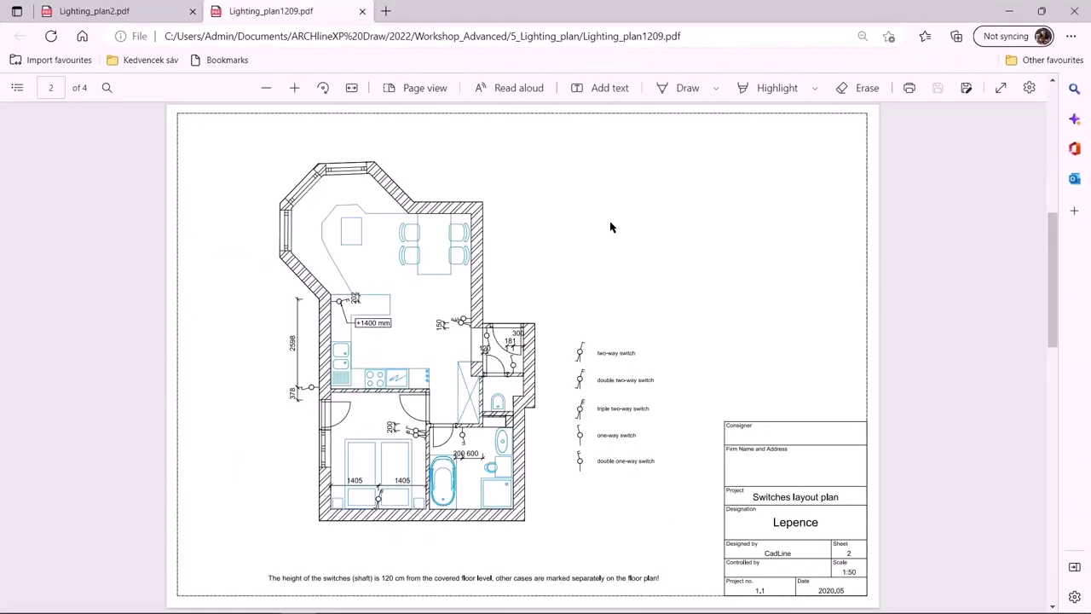
scroll(610, 226, down, 1)
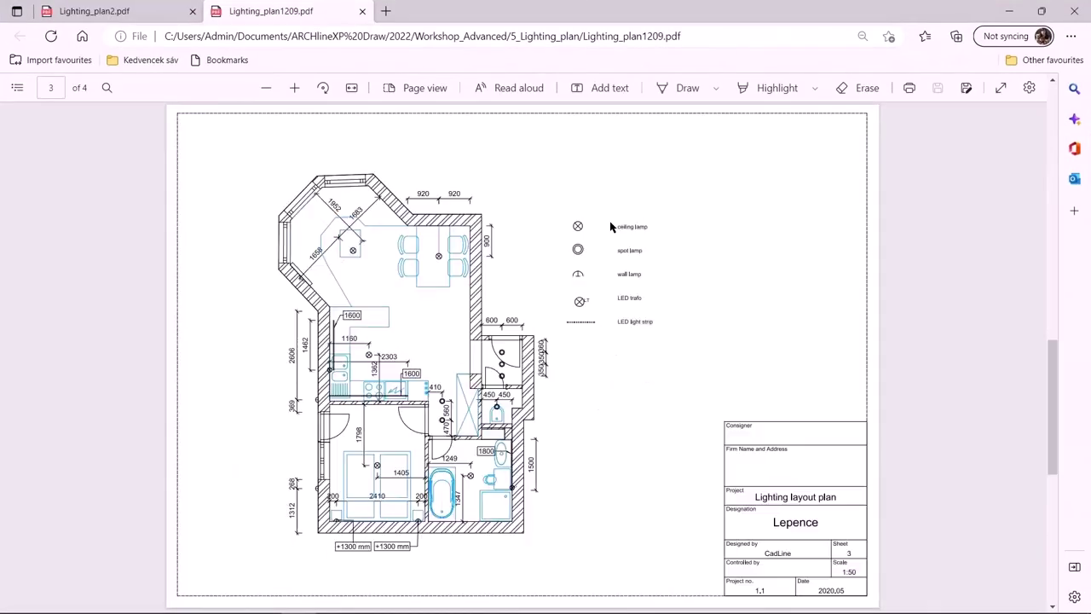
scroll(610, 227, down, 1)
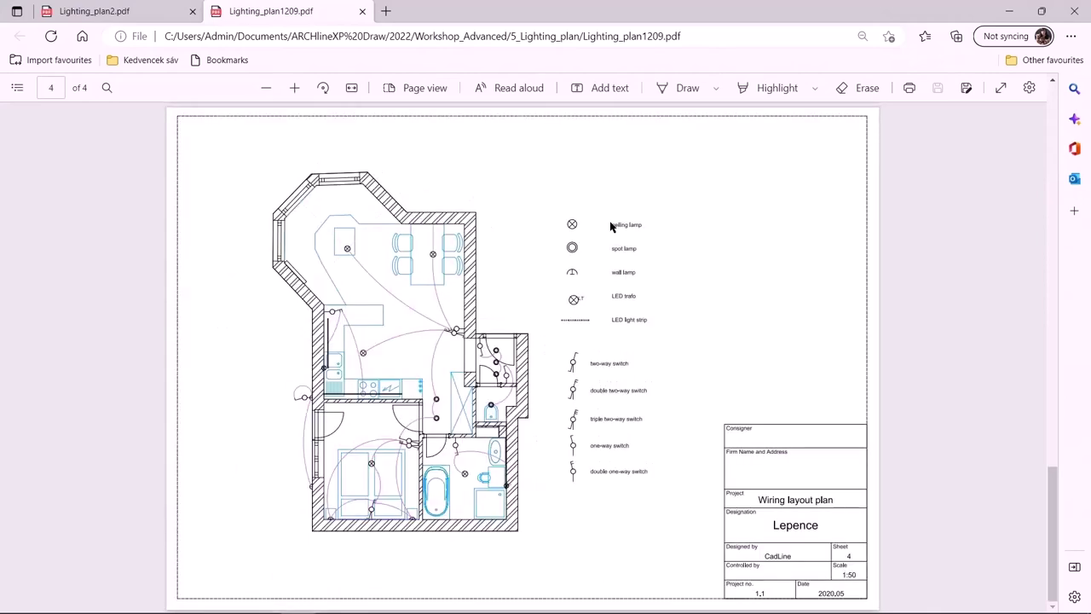